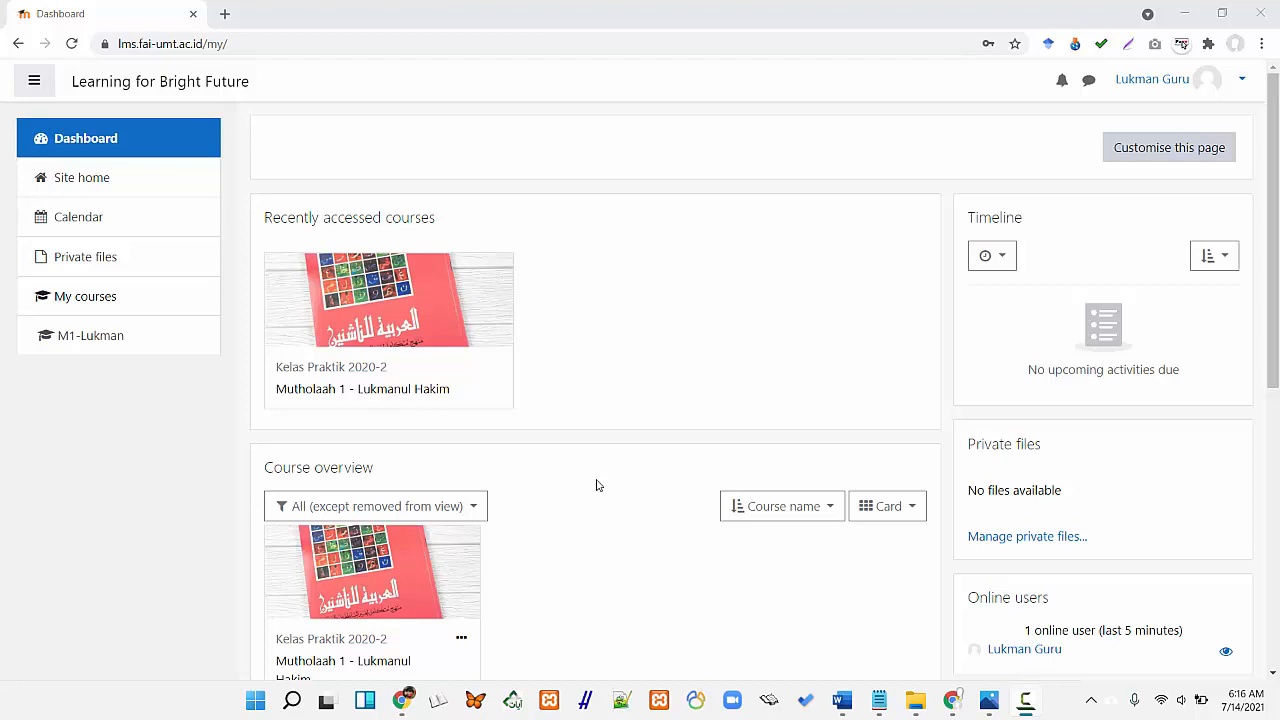
Switch to Word and review the exam questions in Soal UTS Ganjil Bahasa Arab Kelas 7.docx from the header to the translation section
click(842, 700)
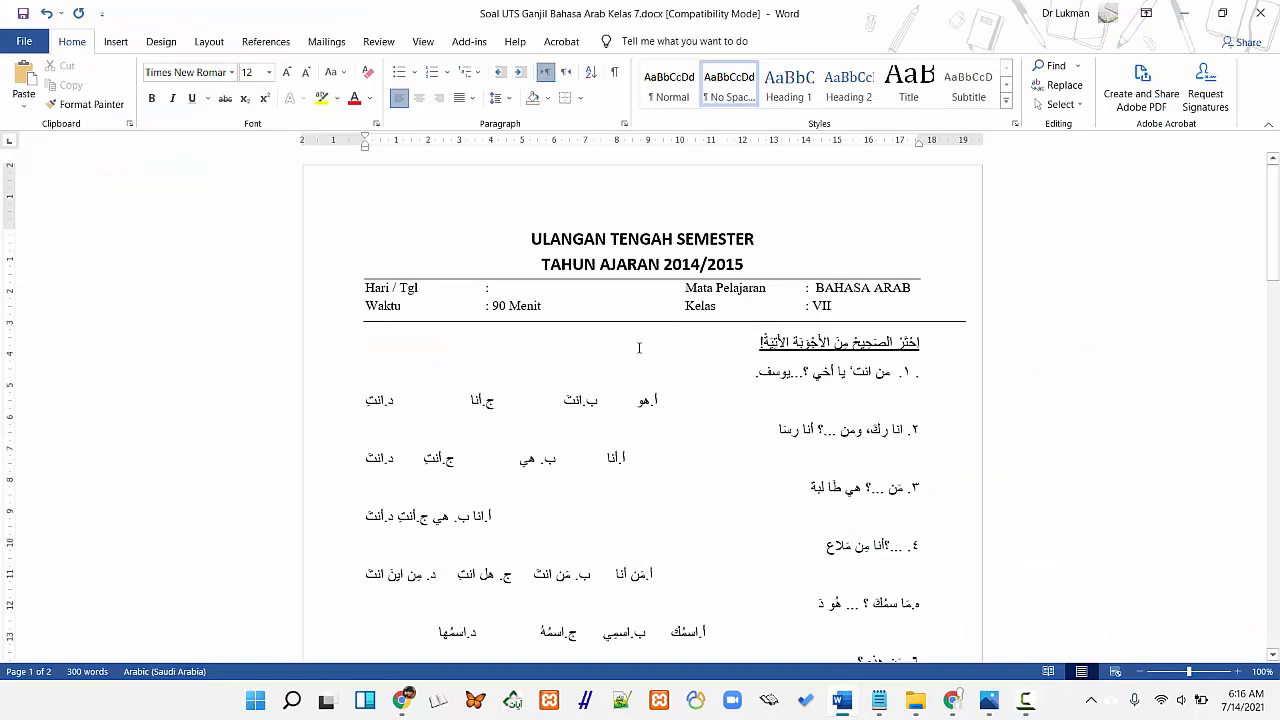
scroll(640, 350, down, 1)
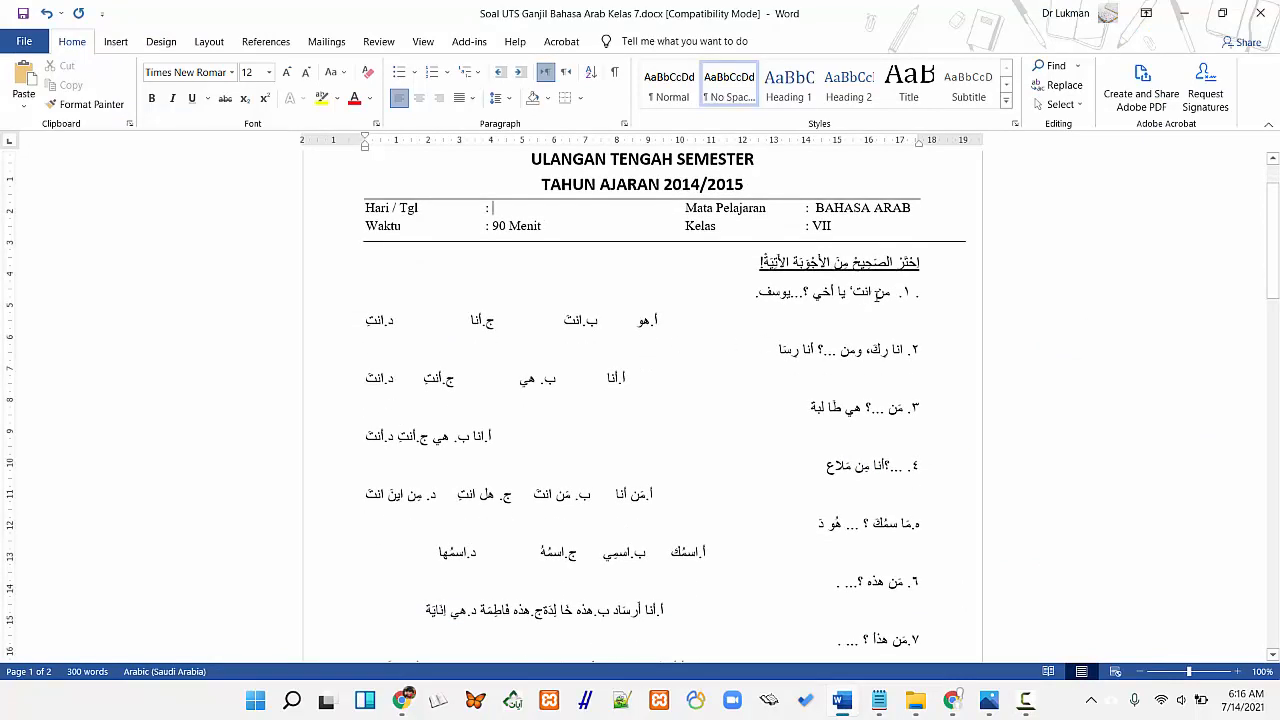
scroll(848, 376, down, 5)
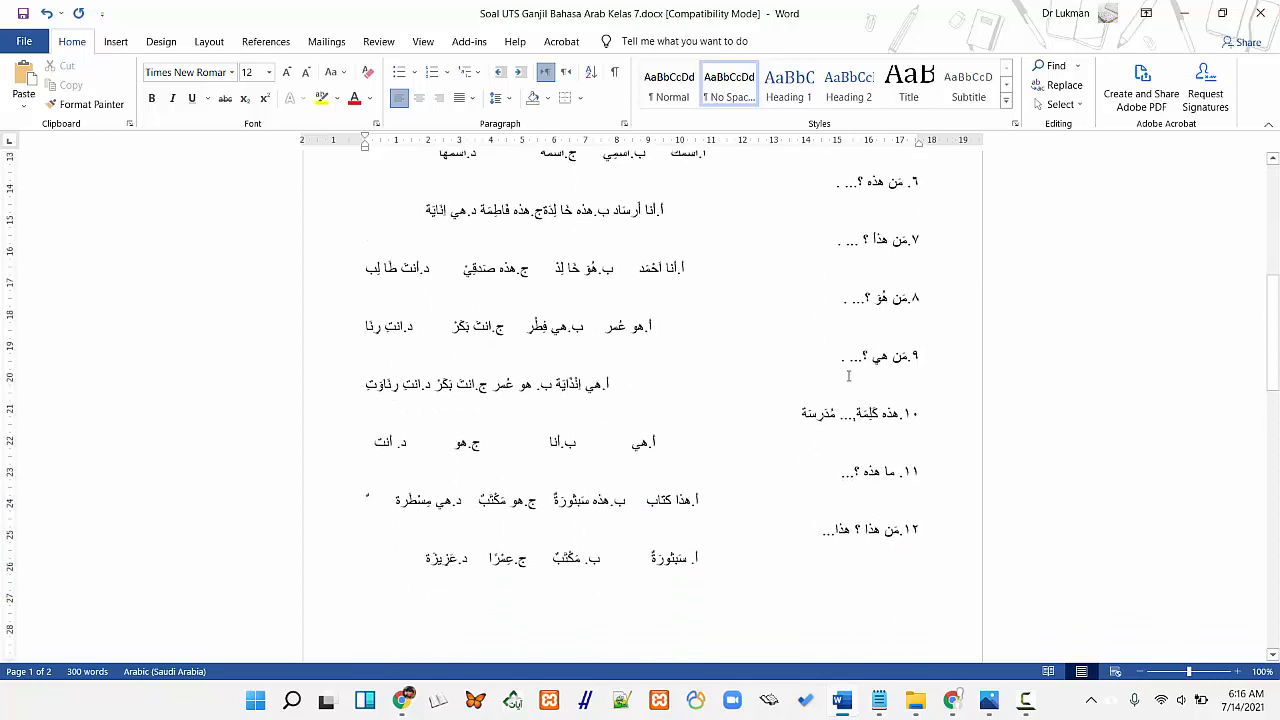
scroll(848, 376, down, 7)
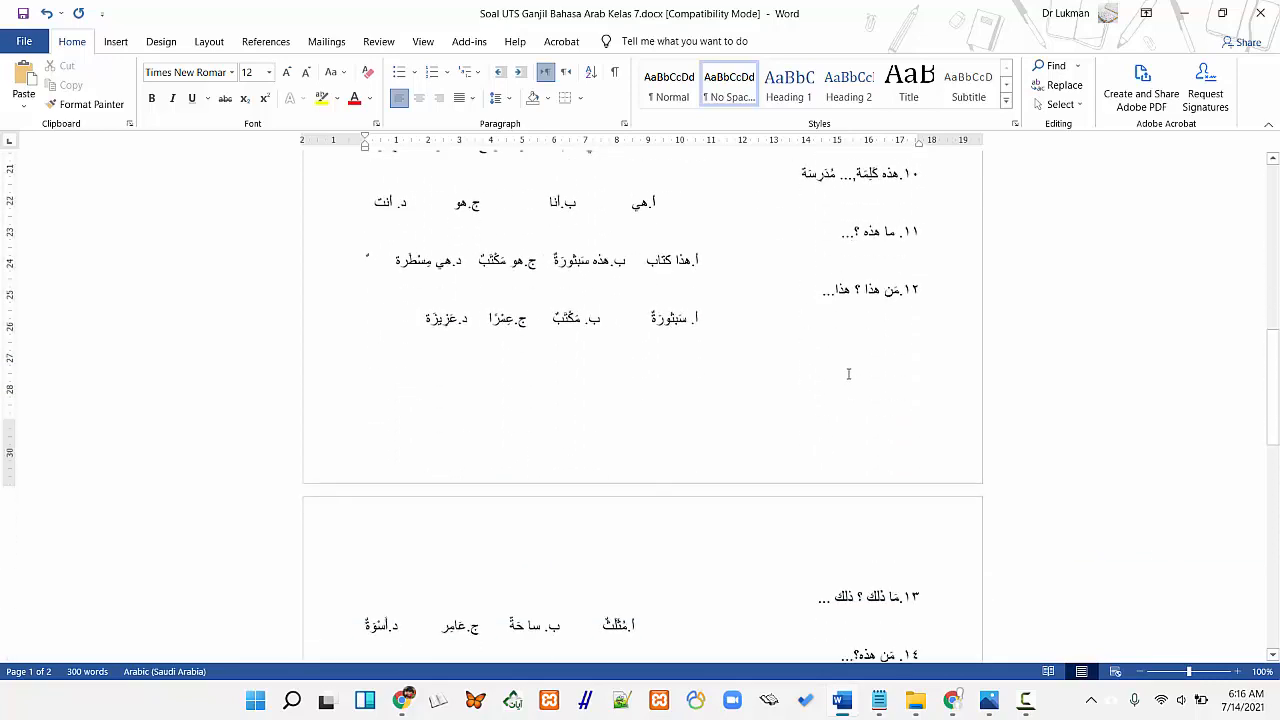
scroll(848, 376, down, 3)
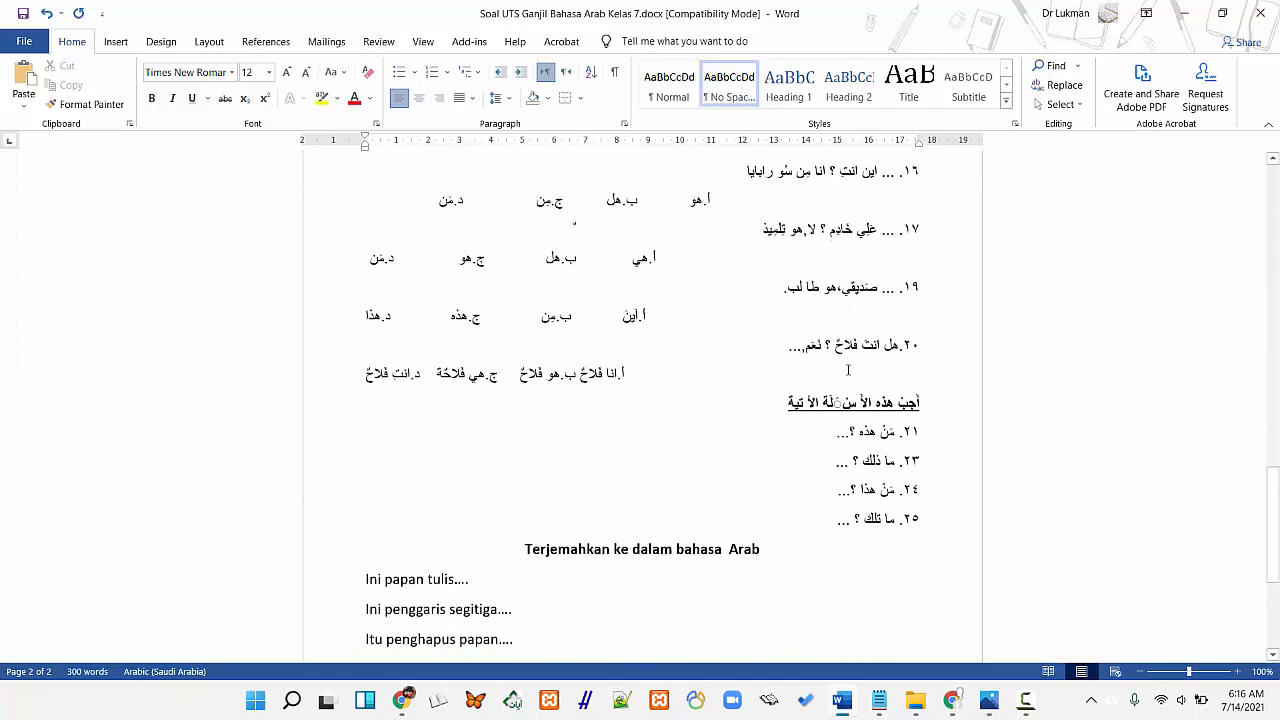
scroll(848, 372, up, 5)
scroll(848, 370, up, 8)
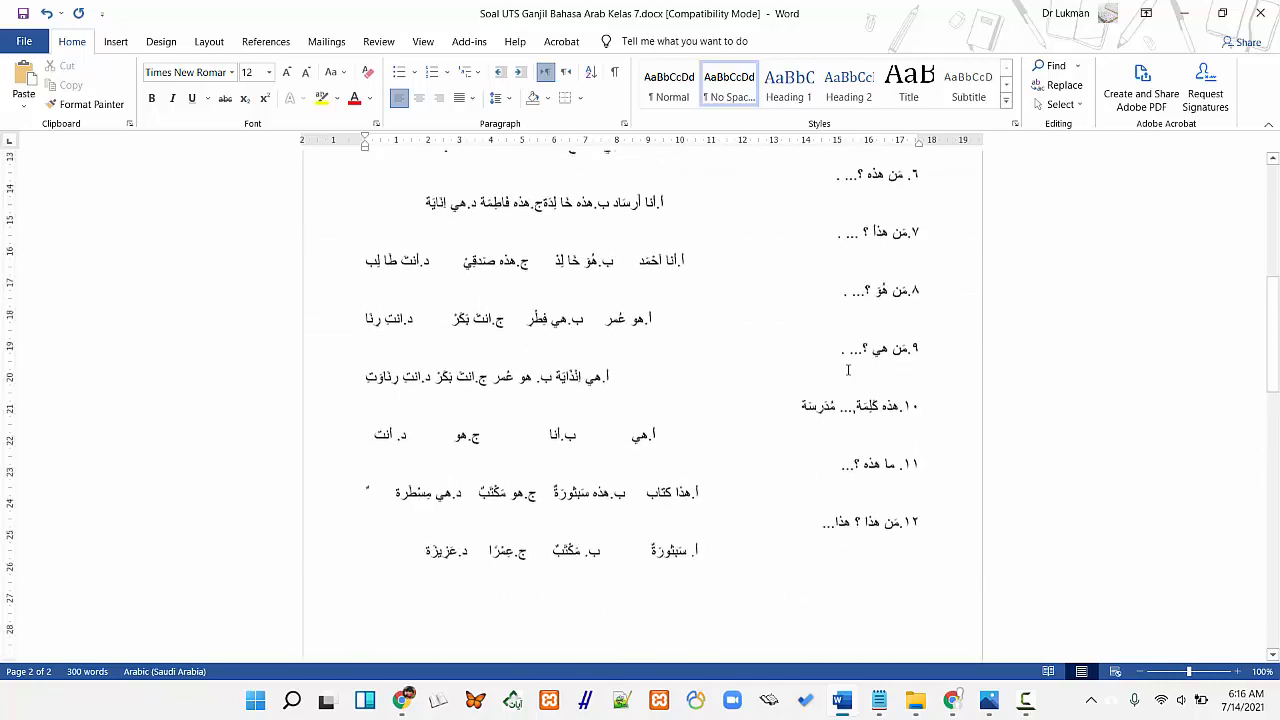
scroll(848, 370, up, 4)
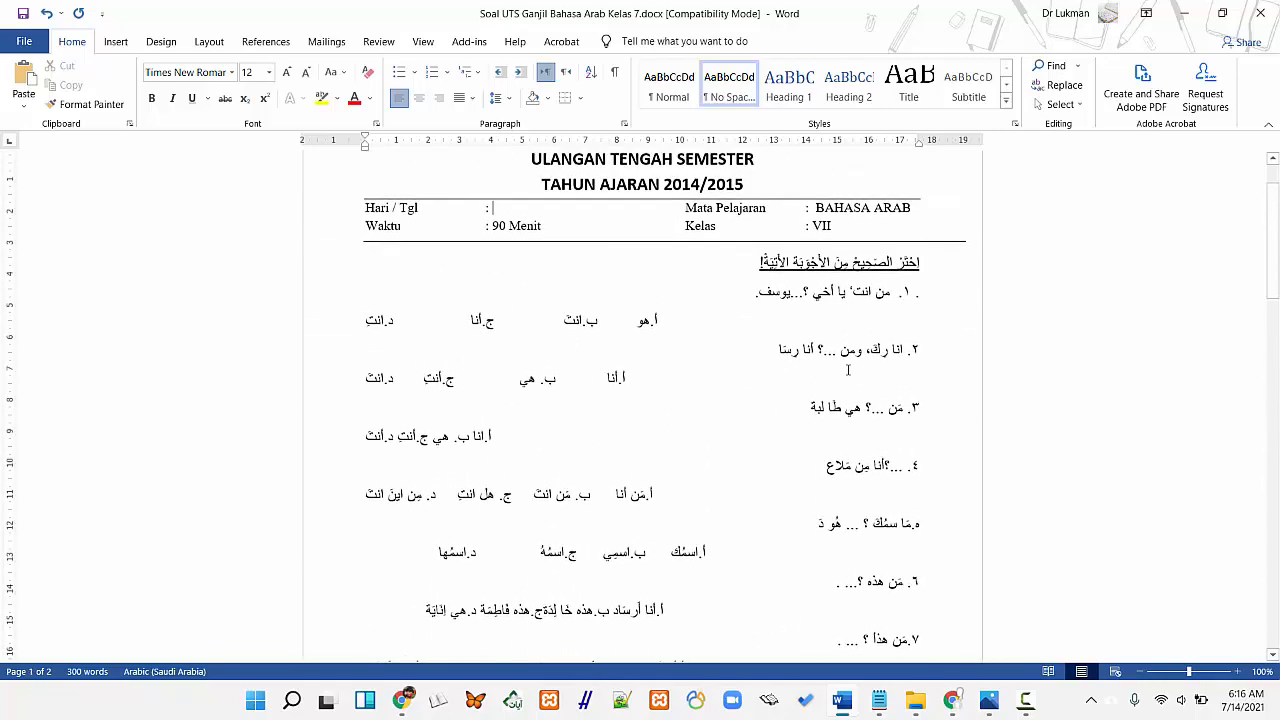
scroll(846, 373, down, 2)
scroll(846, 373, down, 1)
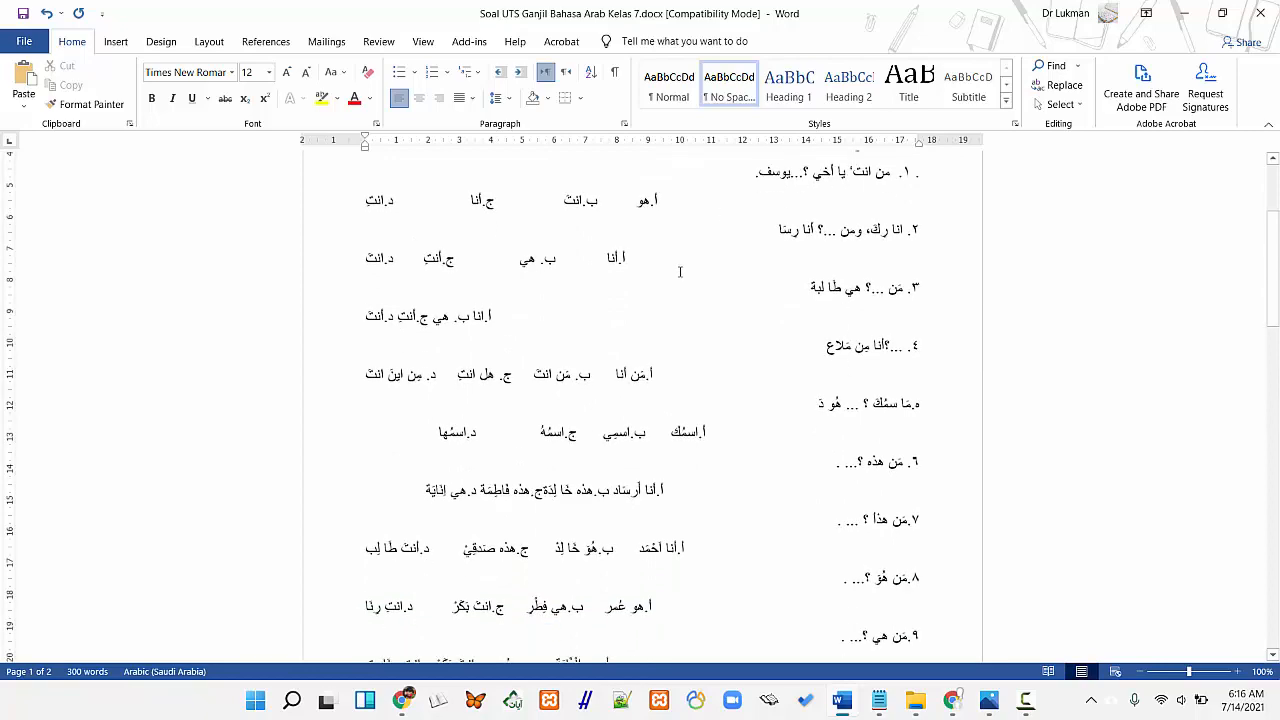
scroll(679, 272, up, 3)
scroll(713, 387, up, 2)
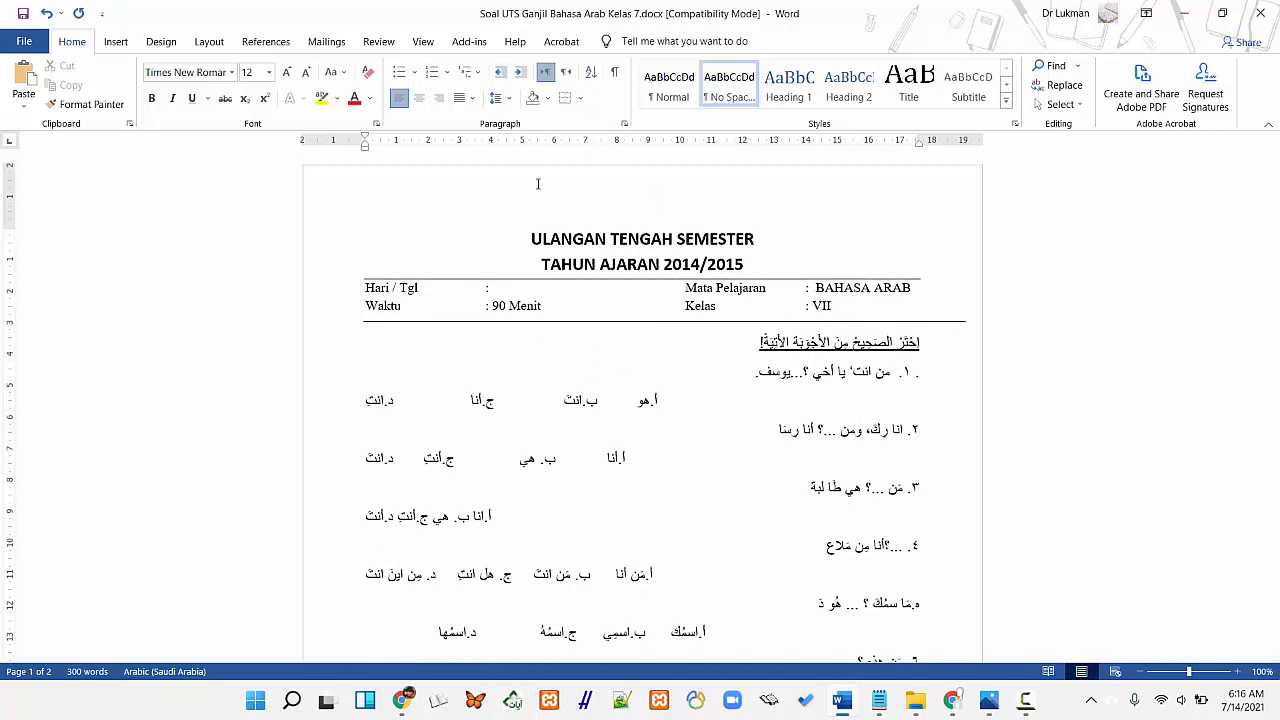
scroll(594, 442, down, 5)
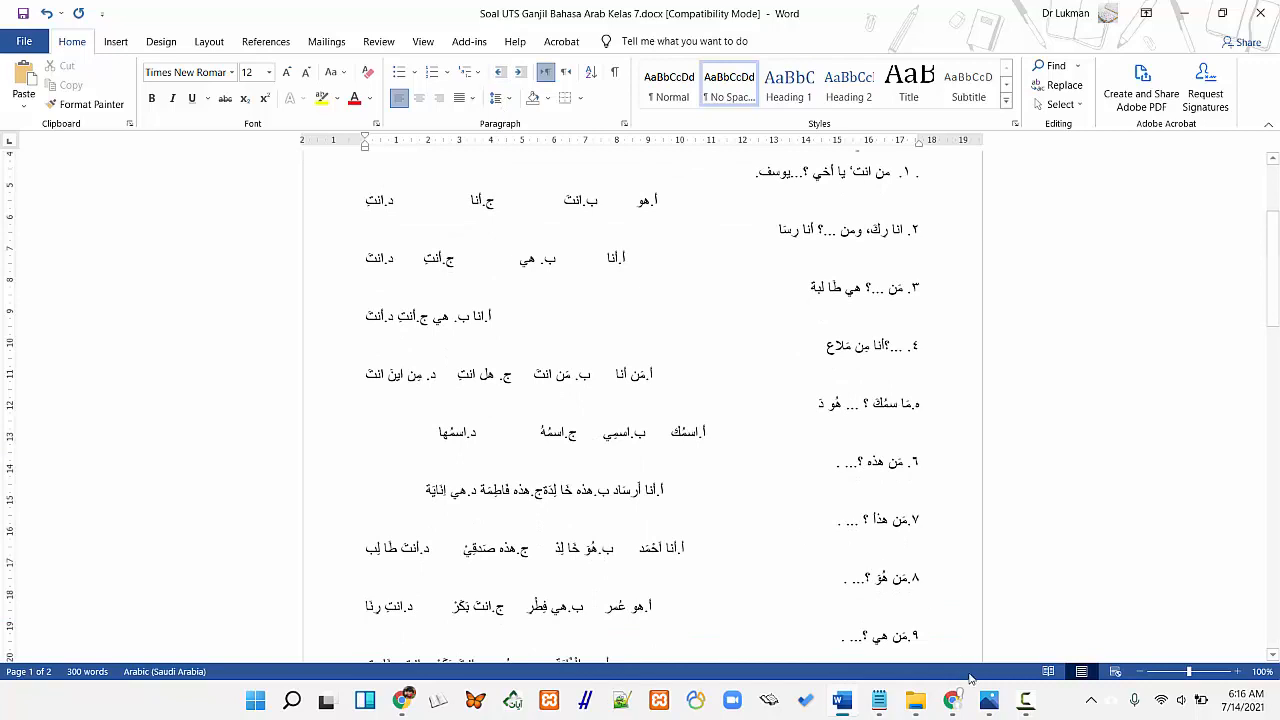
Switch back to the Moodle site in Chrome, open the Mutholaah 1 course and look through its topics
click(953, 702)
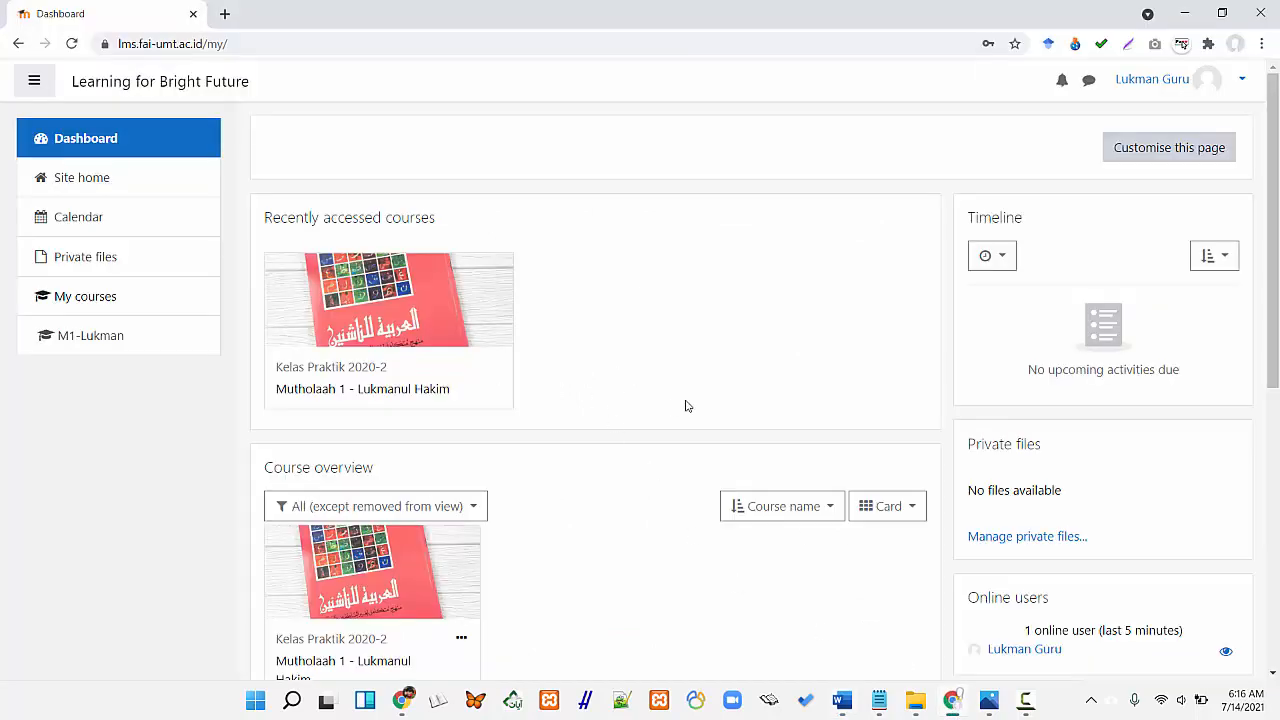
click(395, 305)
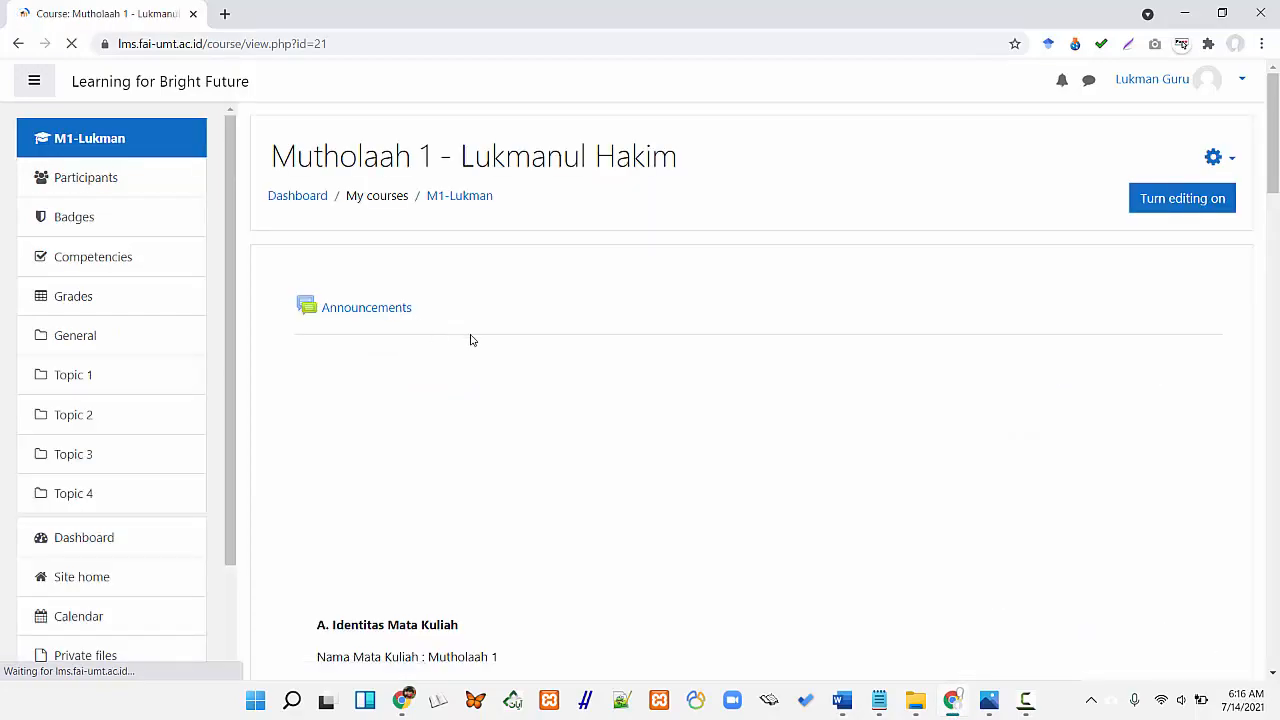
scroll(583, 485, down, 15)
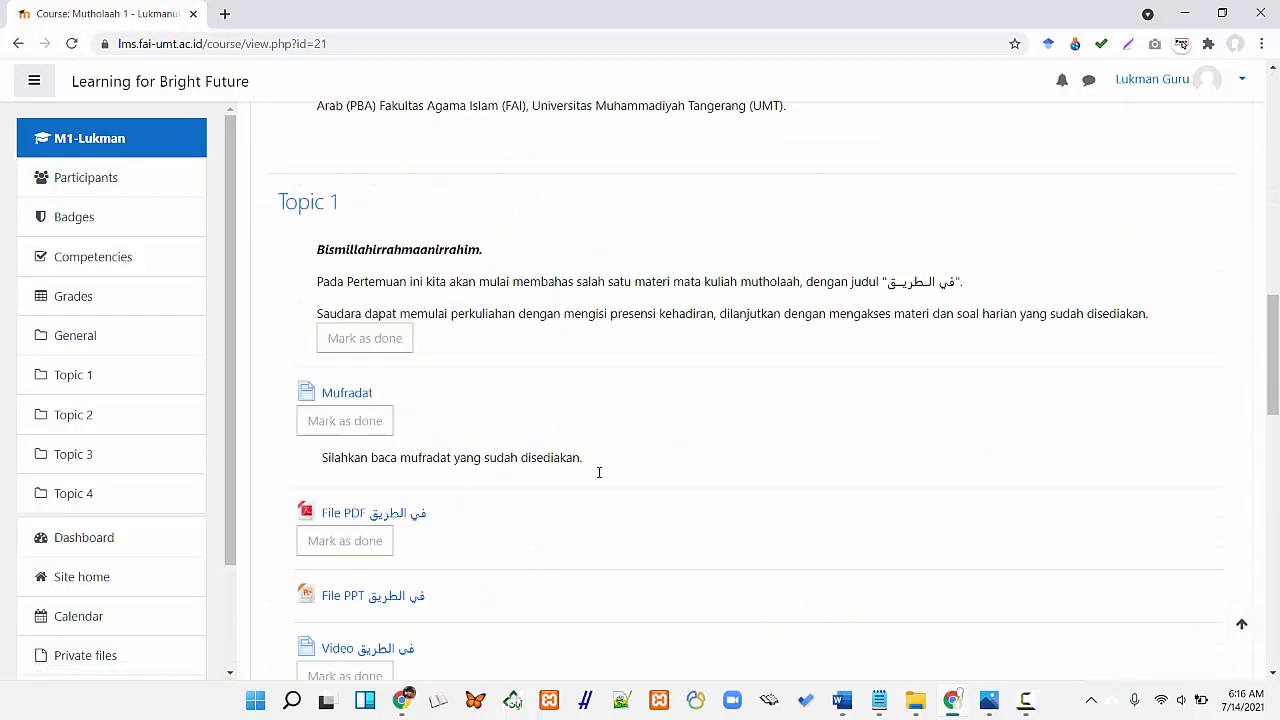
scroll(599, 472, down, 10)
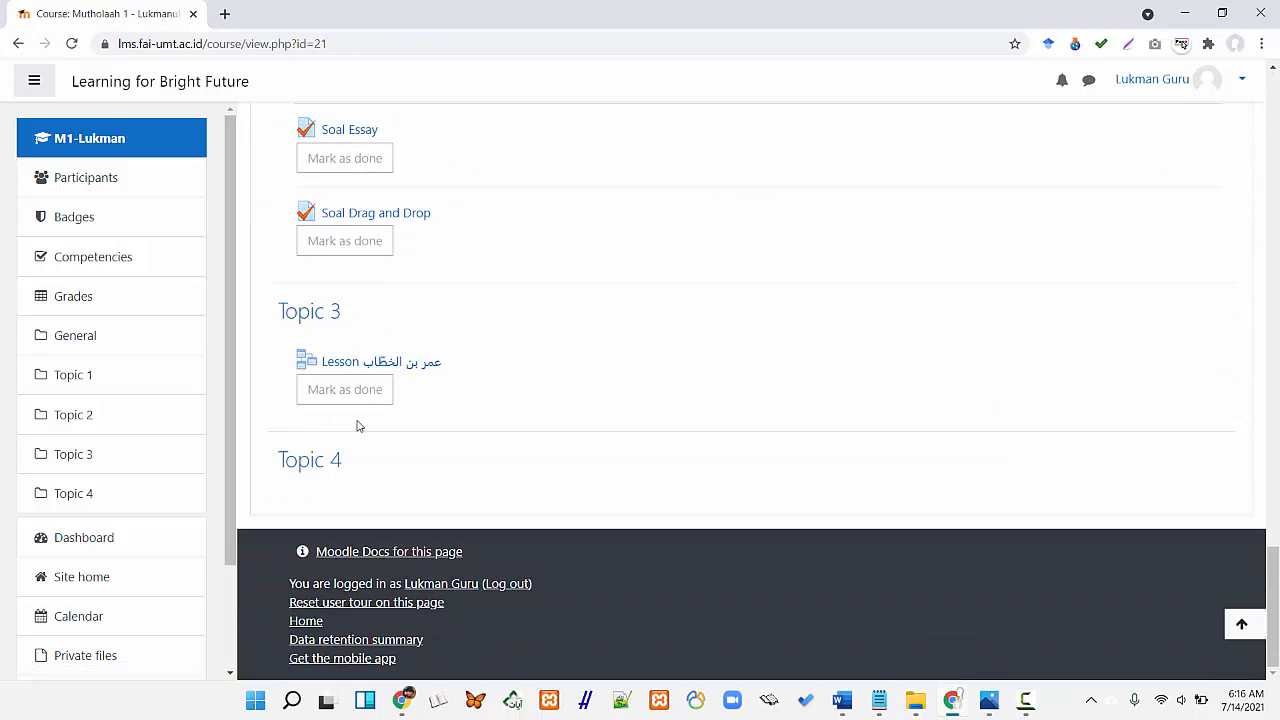
scroll(763, 420, up, 20)
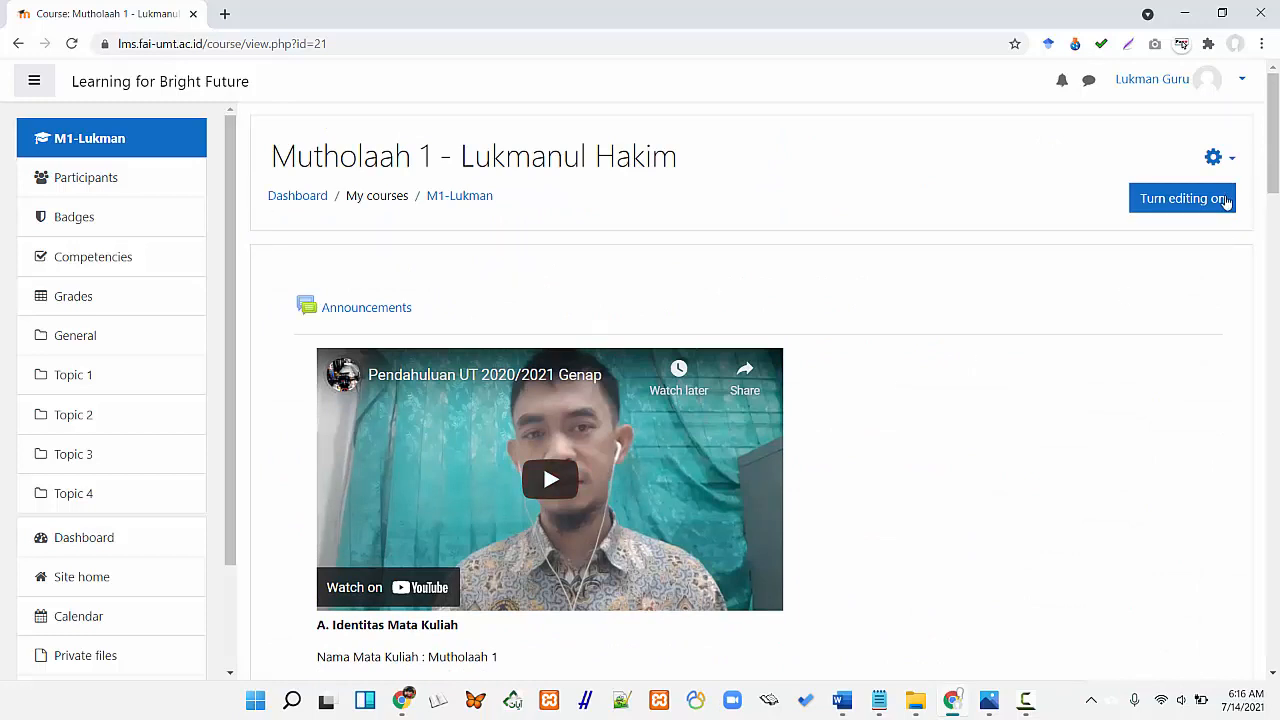
Open the full course administration page for the Mutholaah 1 course and find its question bank section
click(1233, 160)
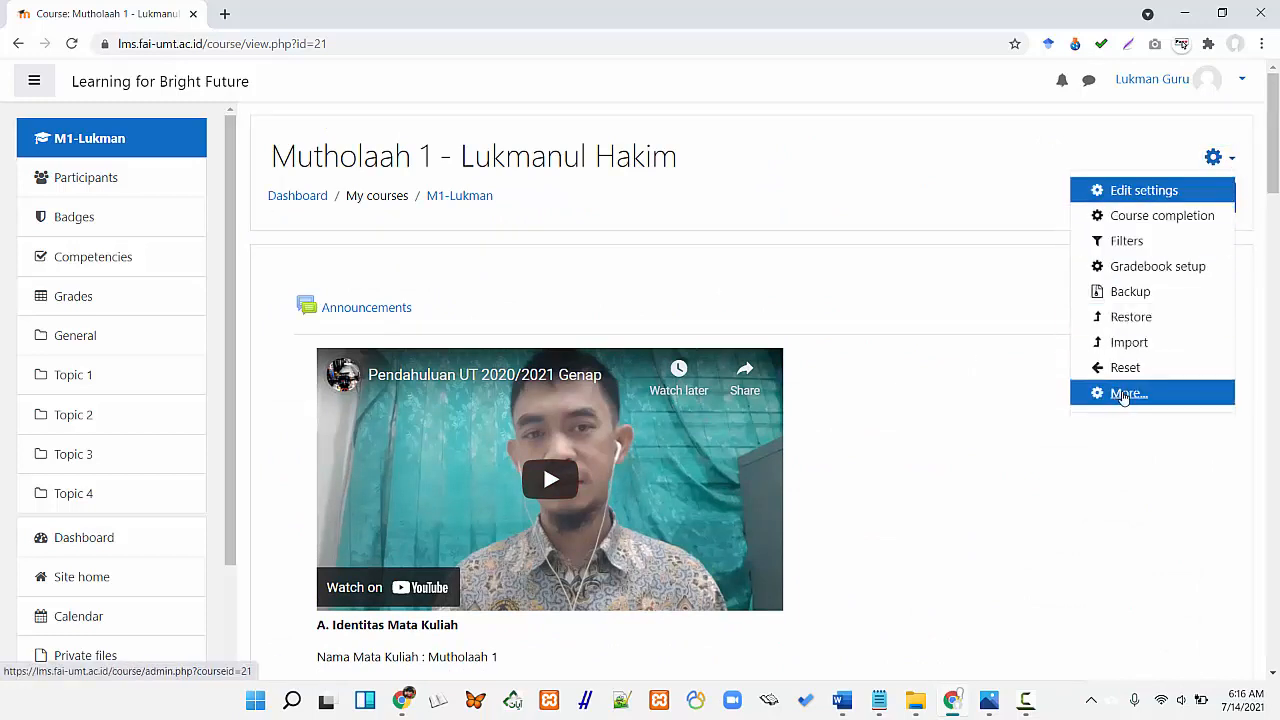
click(1063, 206)
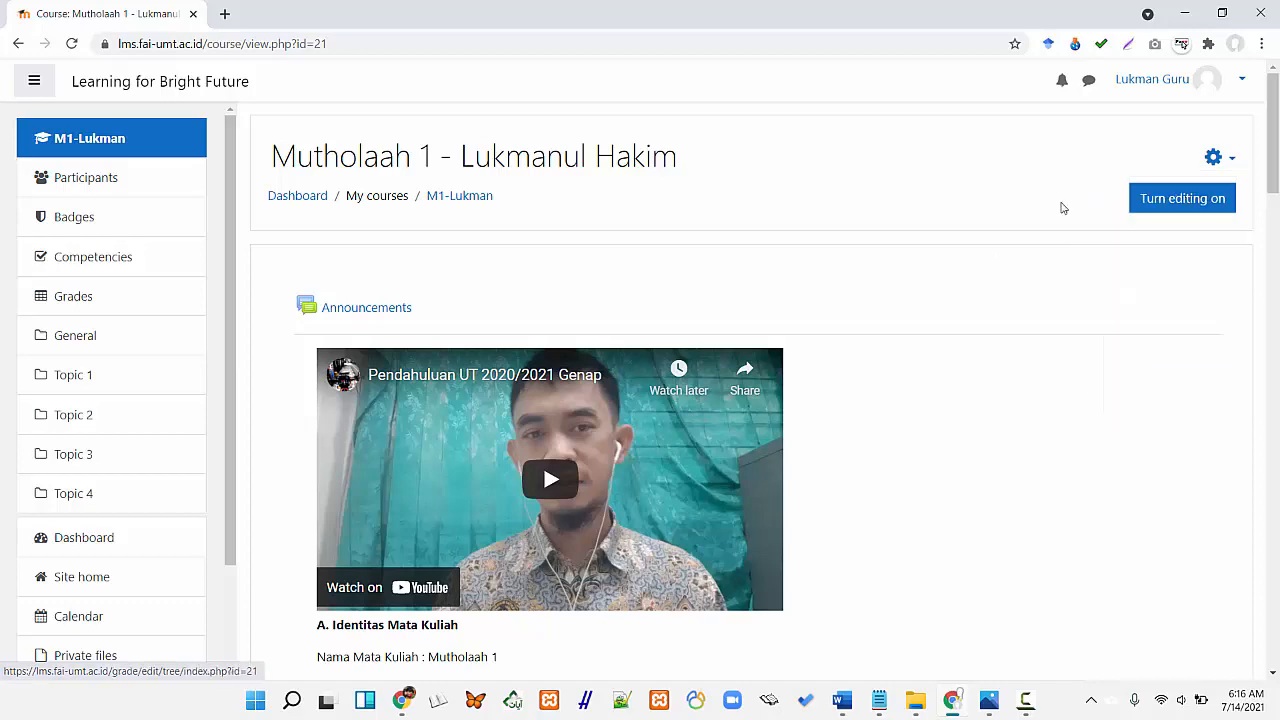
click(1229, 158)
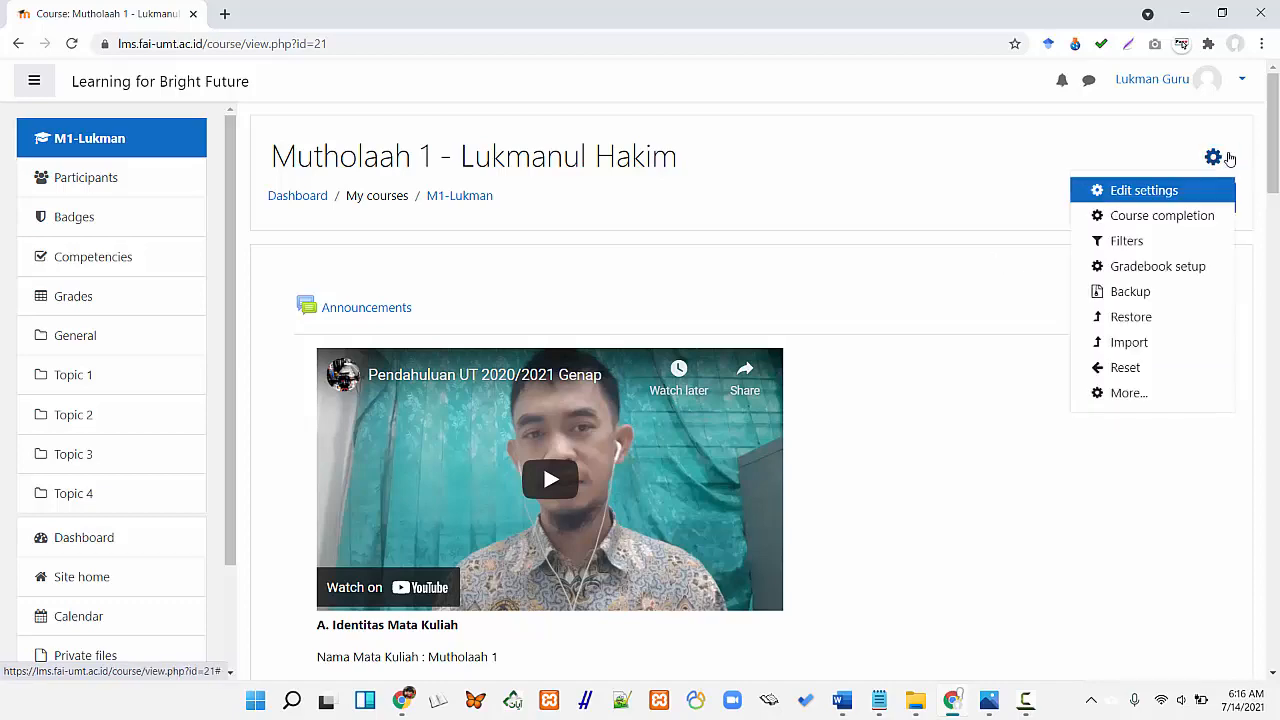
click(1134, 395)
scroll(770, 451, down, 5)
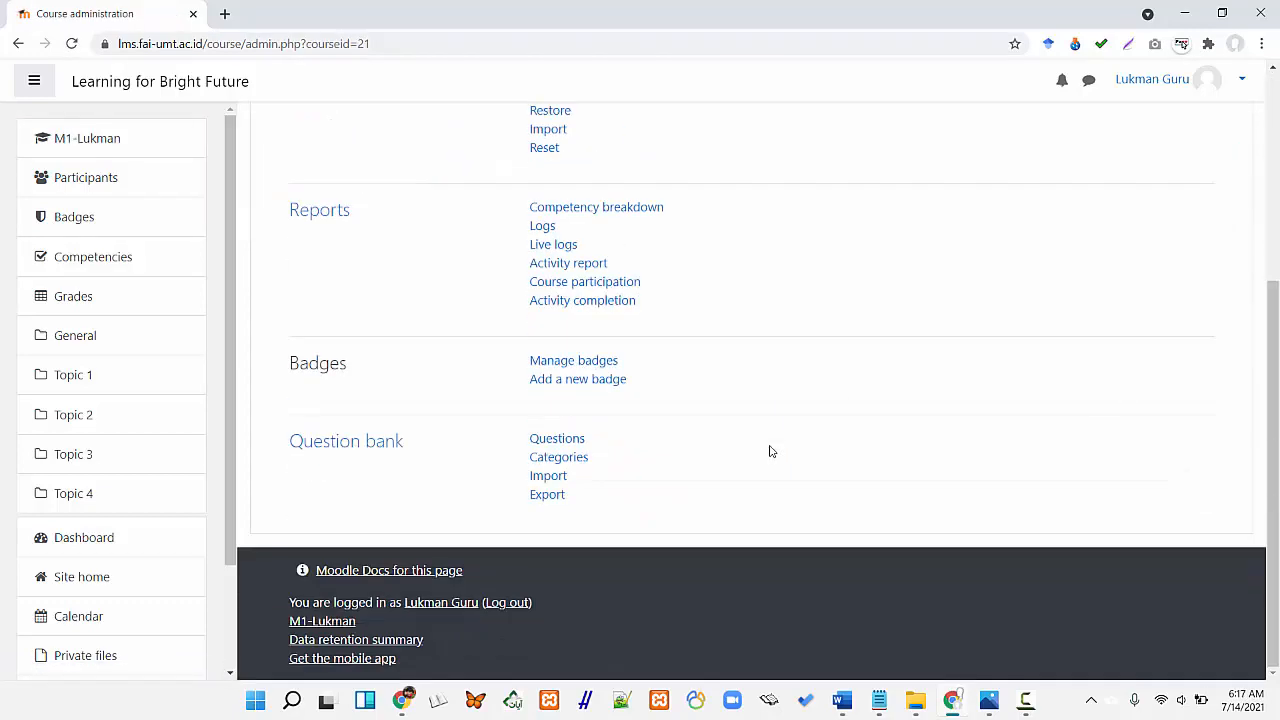
Open the course question bank, look over its existing questions, and go to the question categories
click(557, 442)
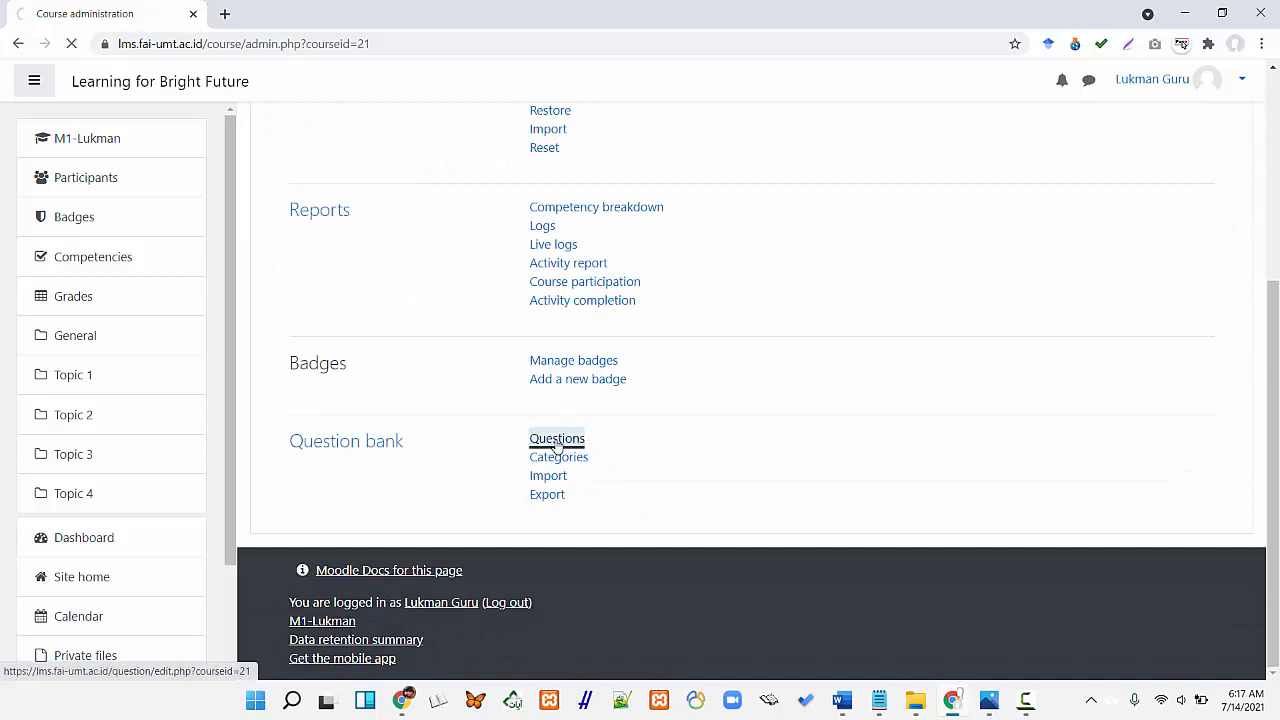
scroll(557, 463, down, 3)
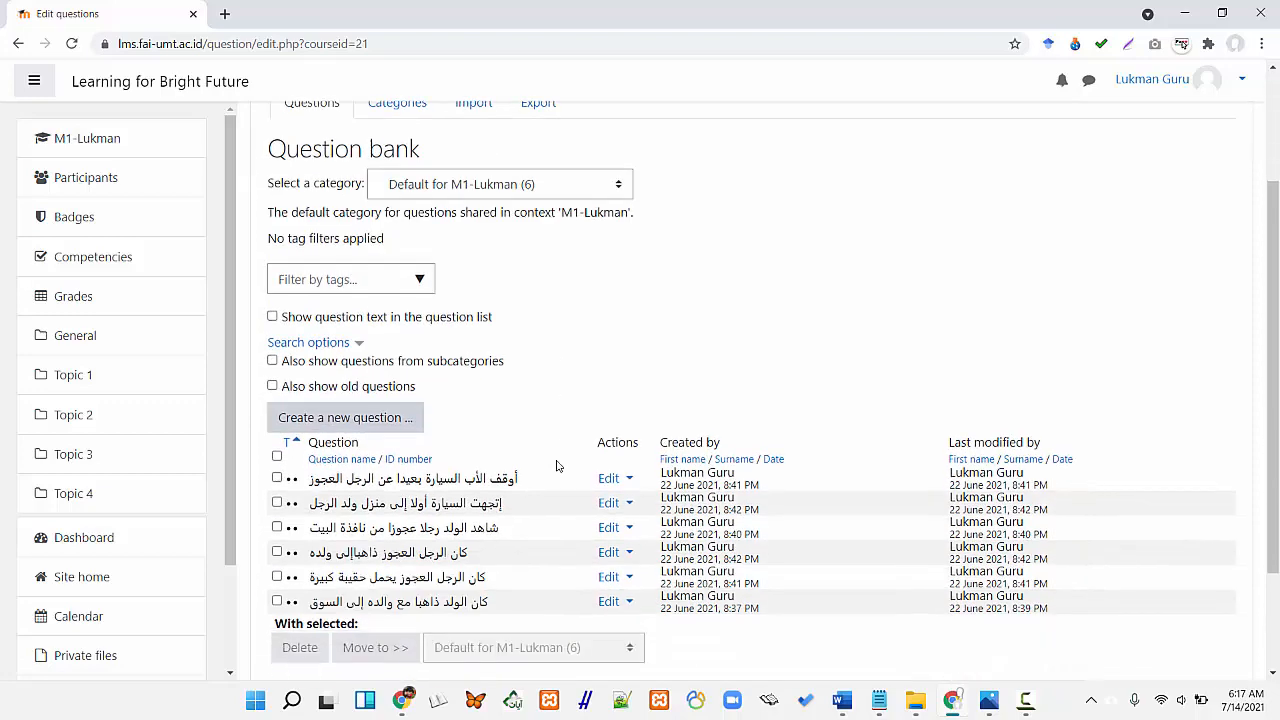
scroll(557, 463, down, 2)
scroll(557, 463, up, 3)
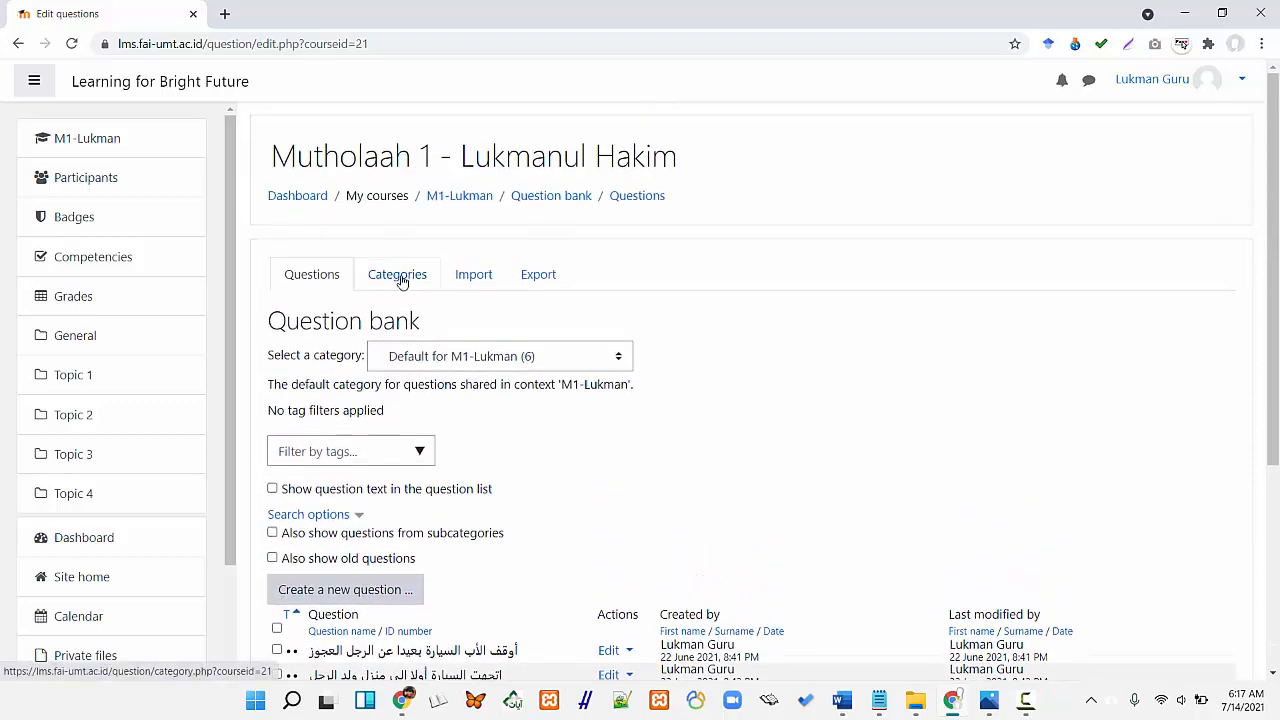
click(399, 276)
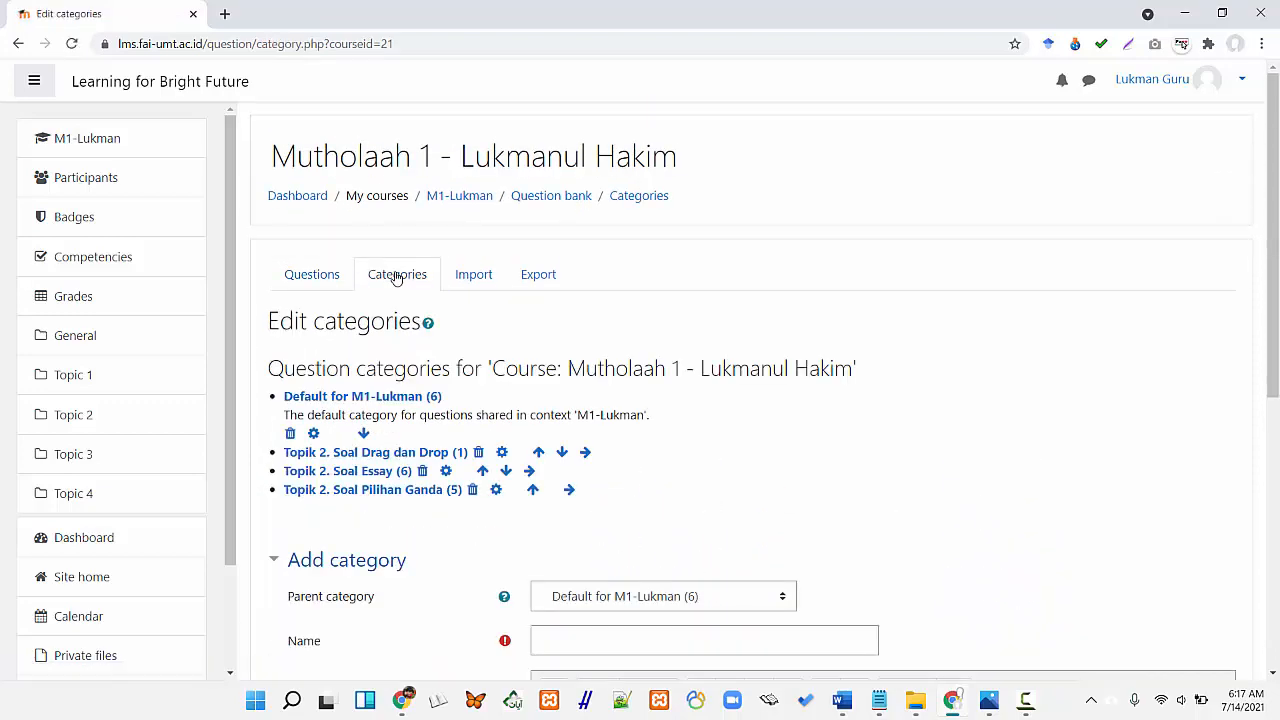
Set the new question category's parent to the top level for Mutholaah 1
scroll(434, 546, down, 3)
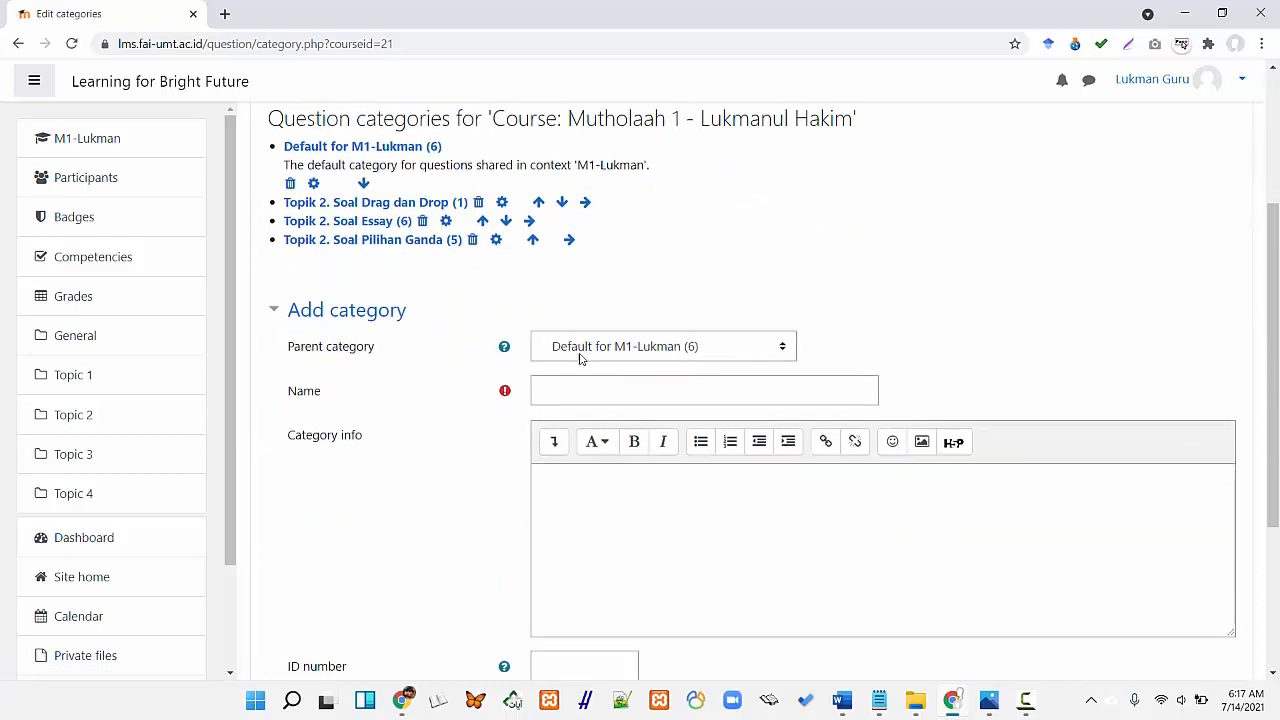
click(580, 352)
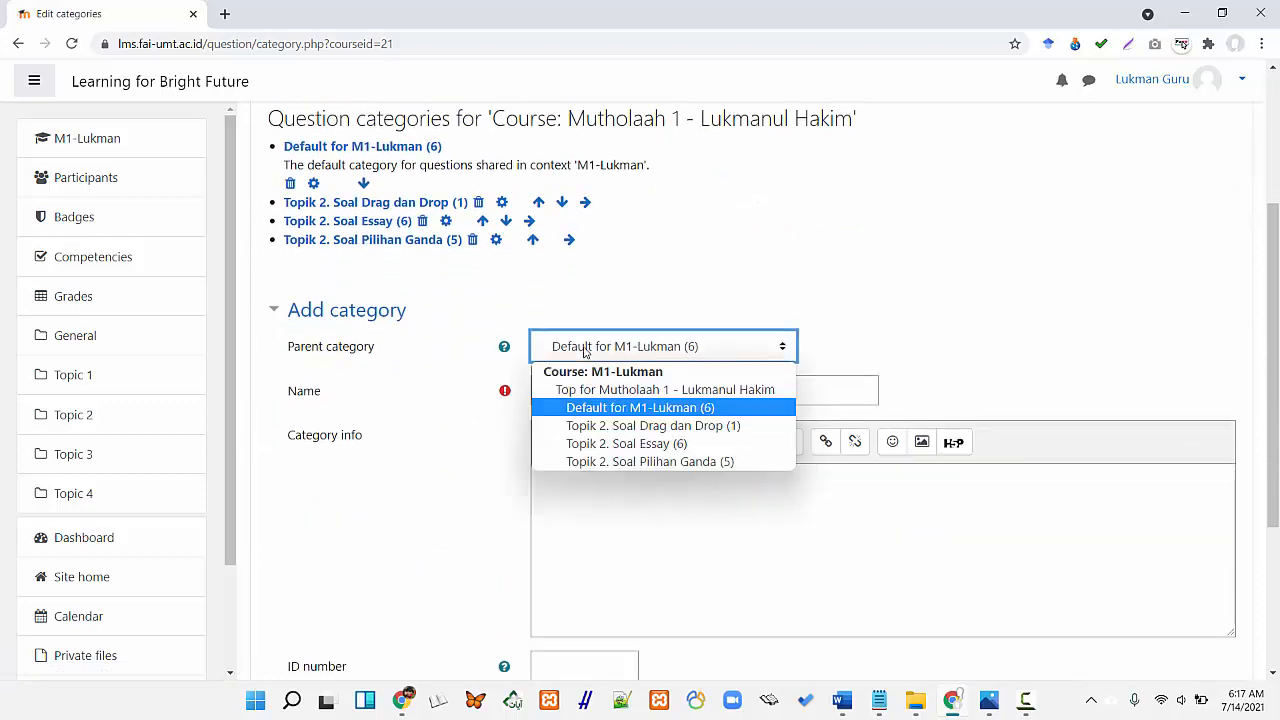
click(594, 410)
click(590, 353)
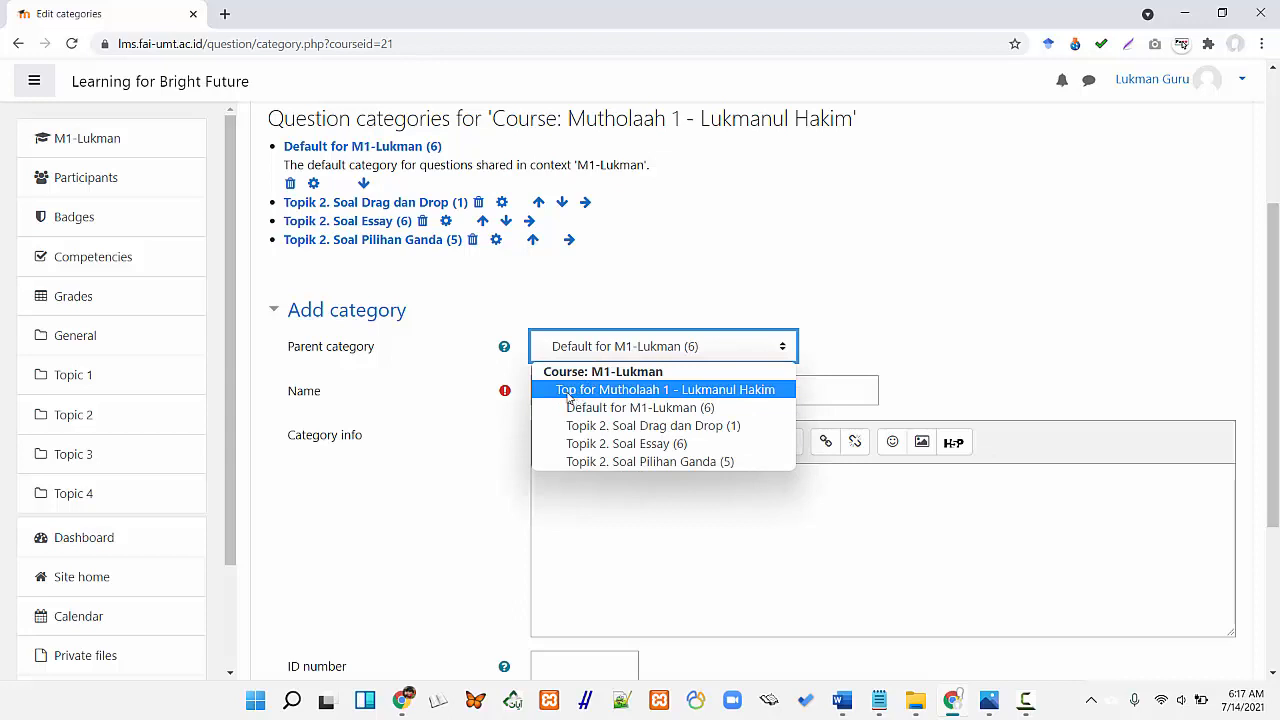
click(570, 391)
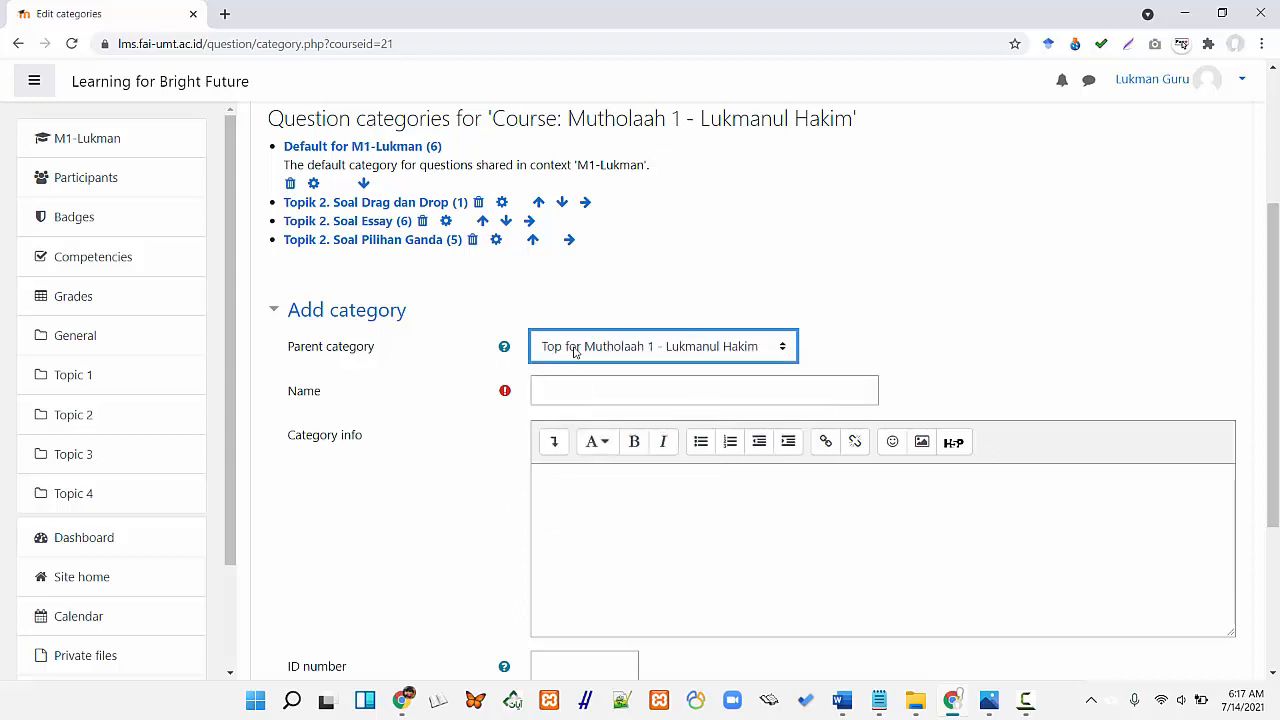
click(575, 350)
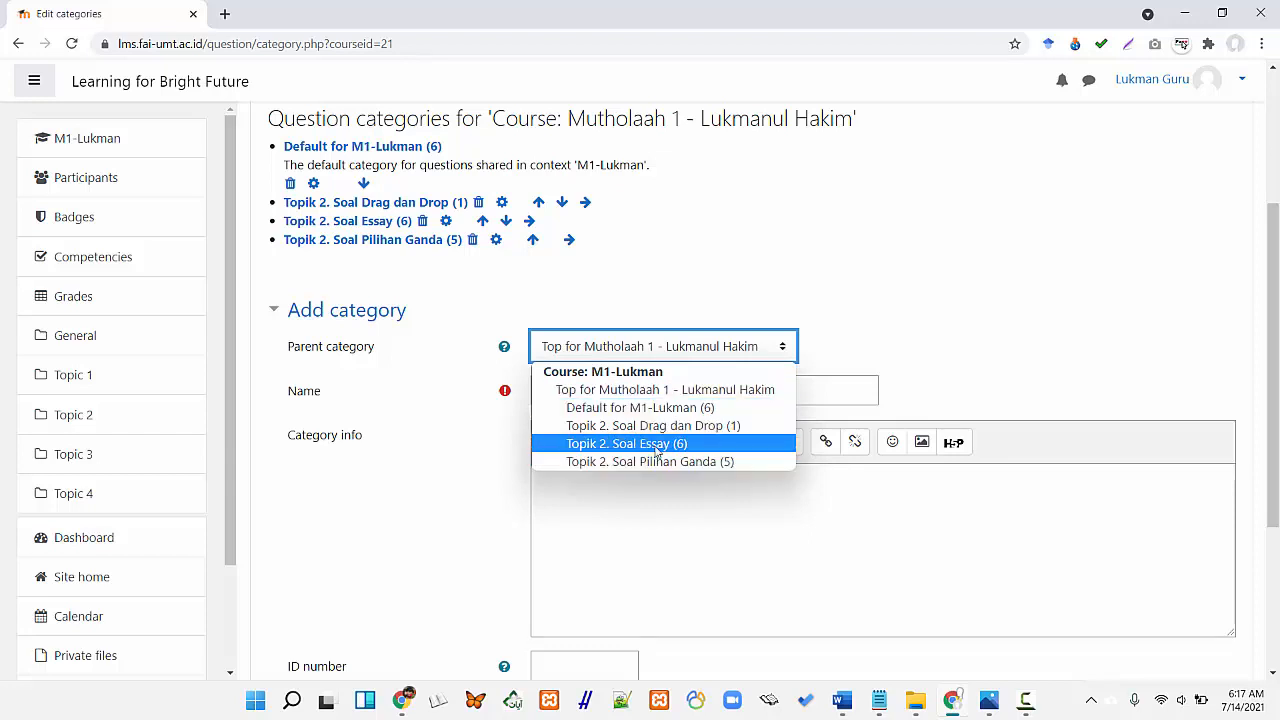
click(604, 394)
click(595, 357)
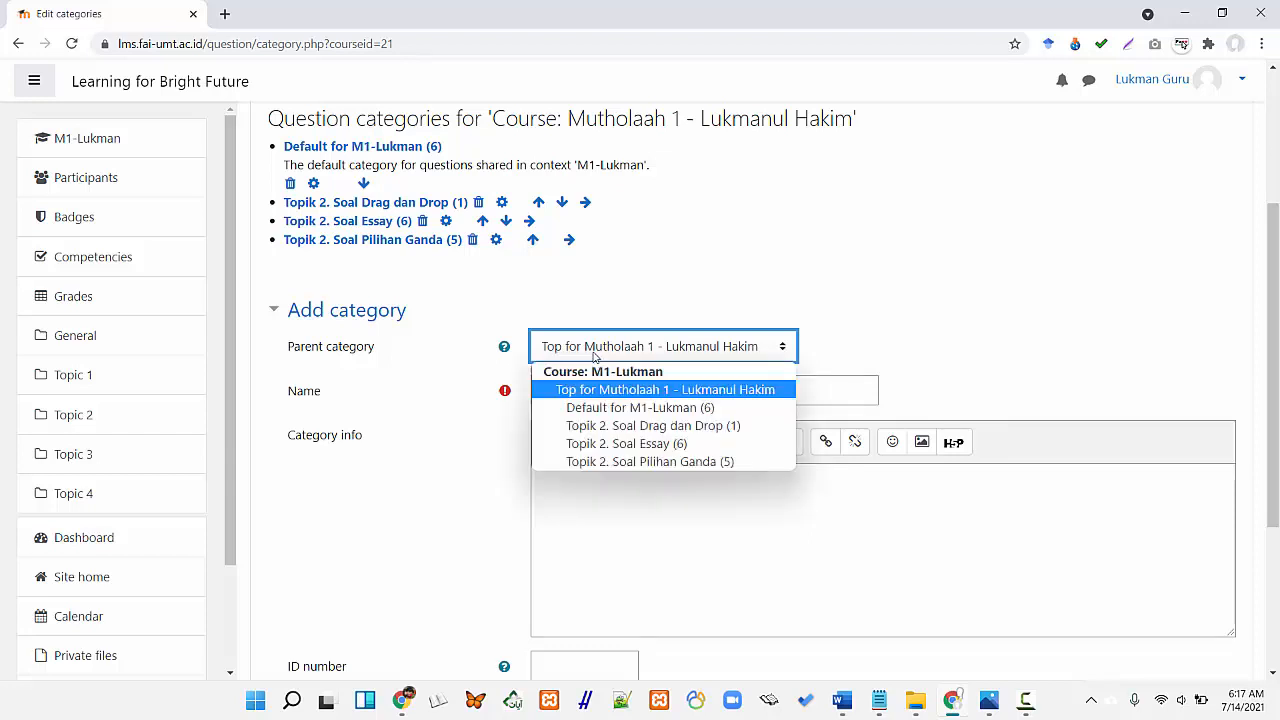
click(600, 425)
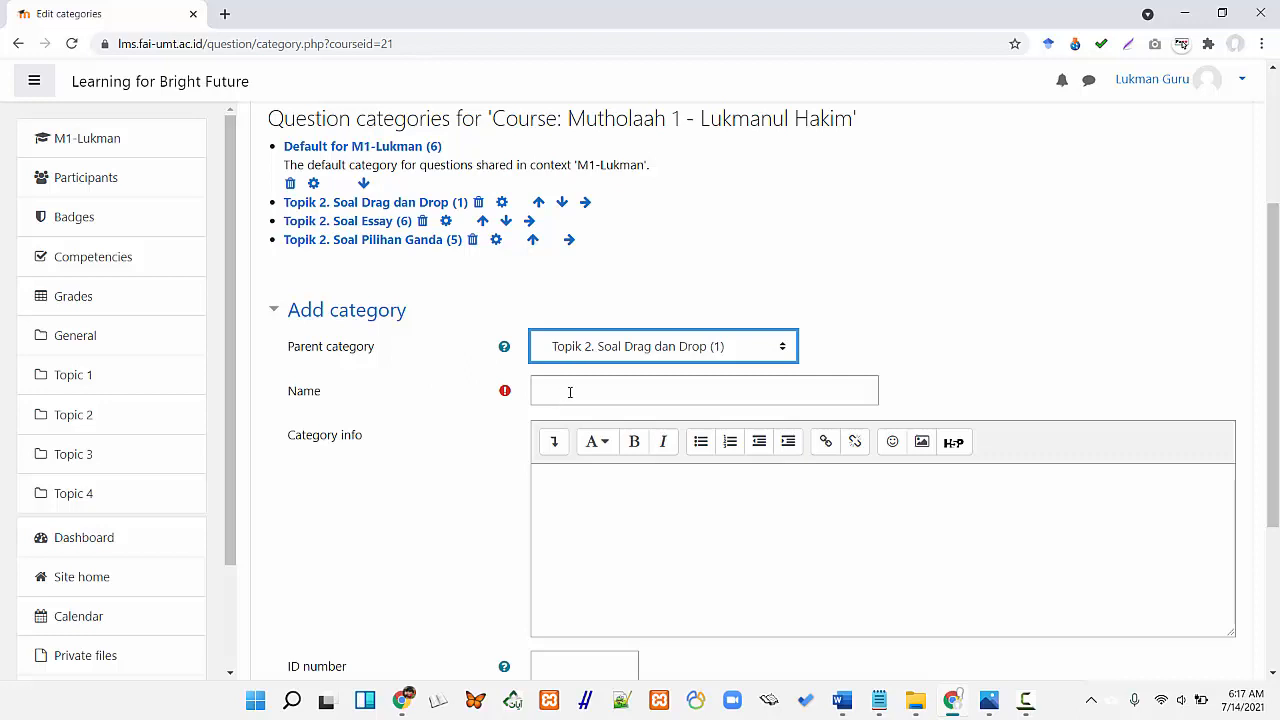
click(570, 350)
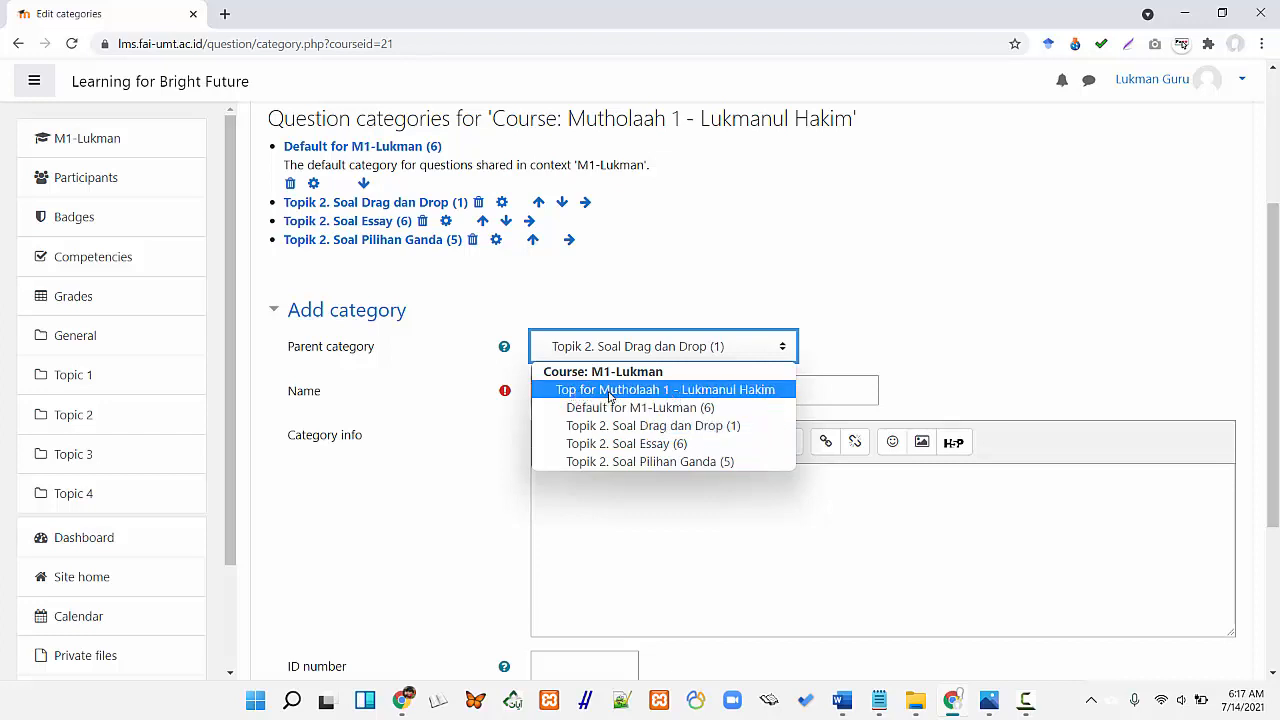
click(609, 392)
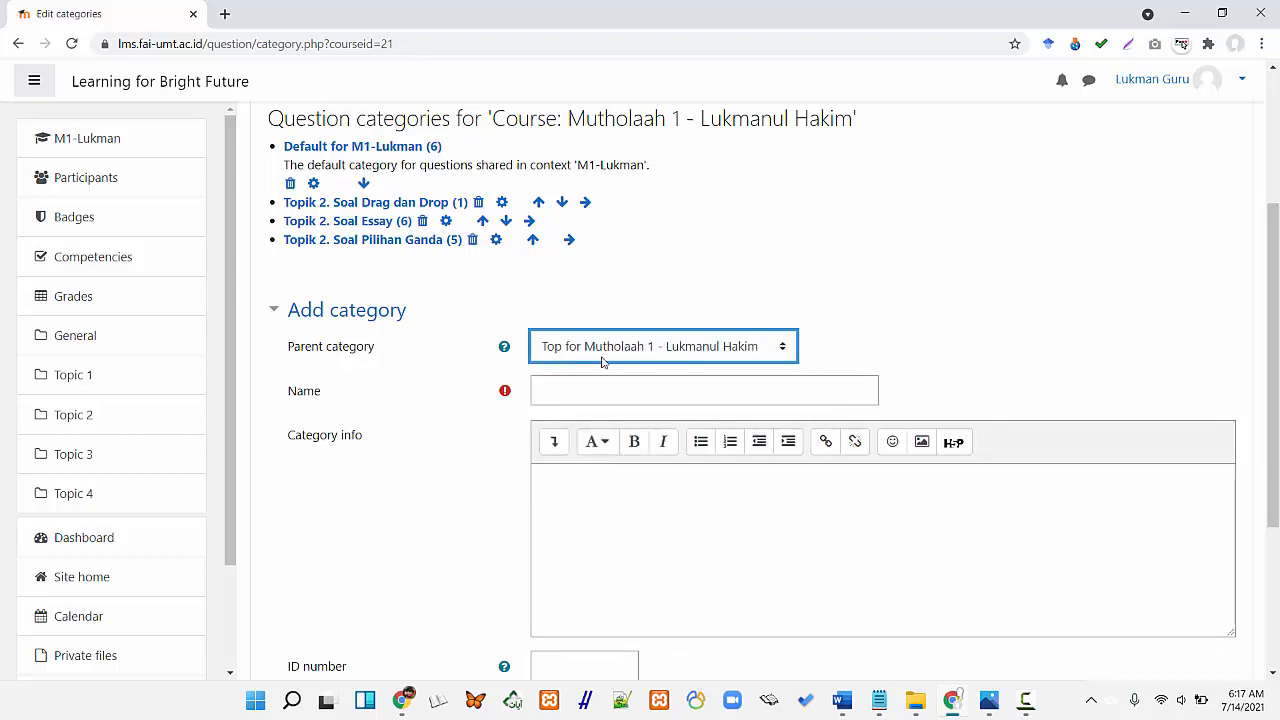
Name the new question category "Soal UTS Pilihan Ganda" and add it to the course
click(573, 390)
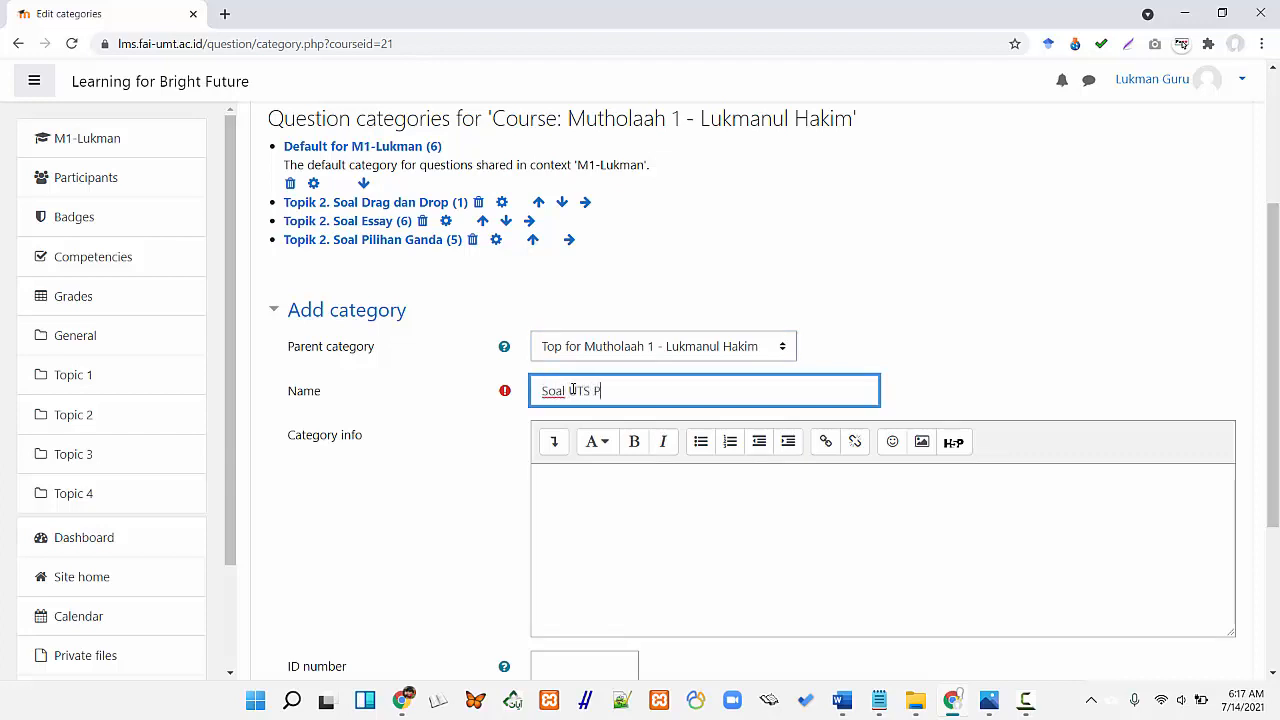
text(Soal UTS Pilihan Ganda)
scroll(437, 506, down, 3)
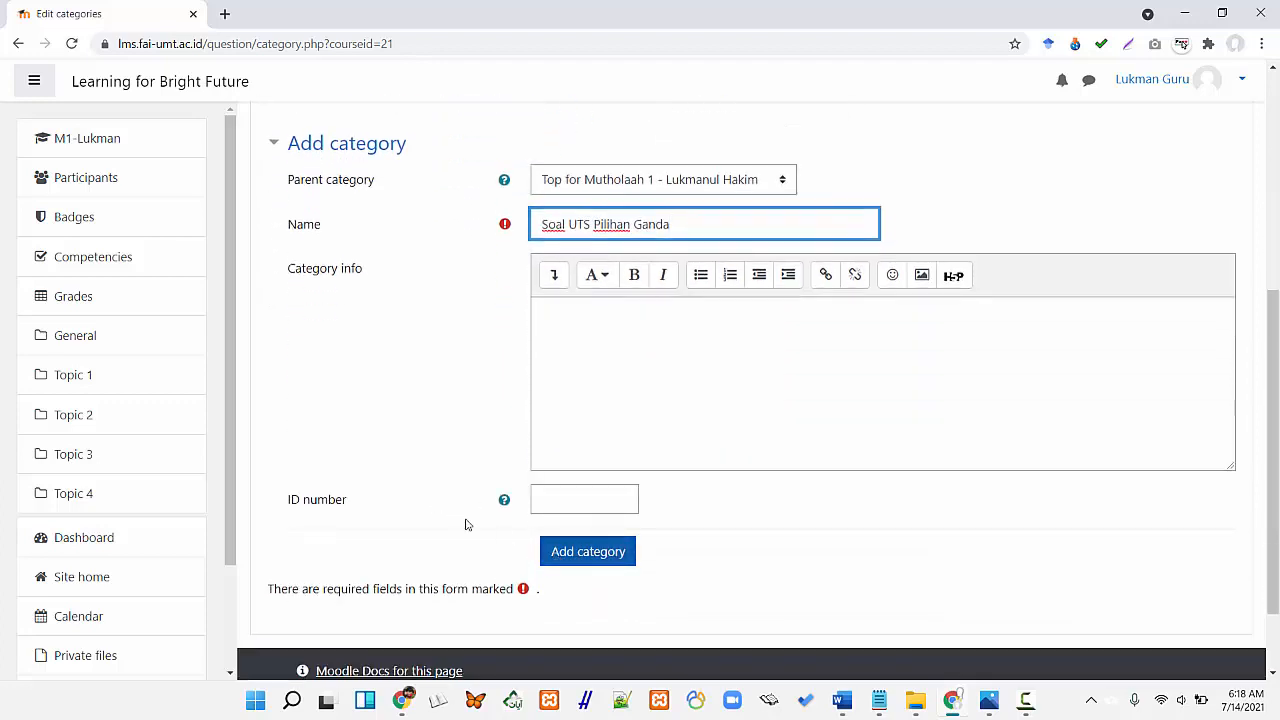
click(580, 553)
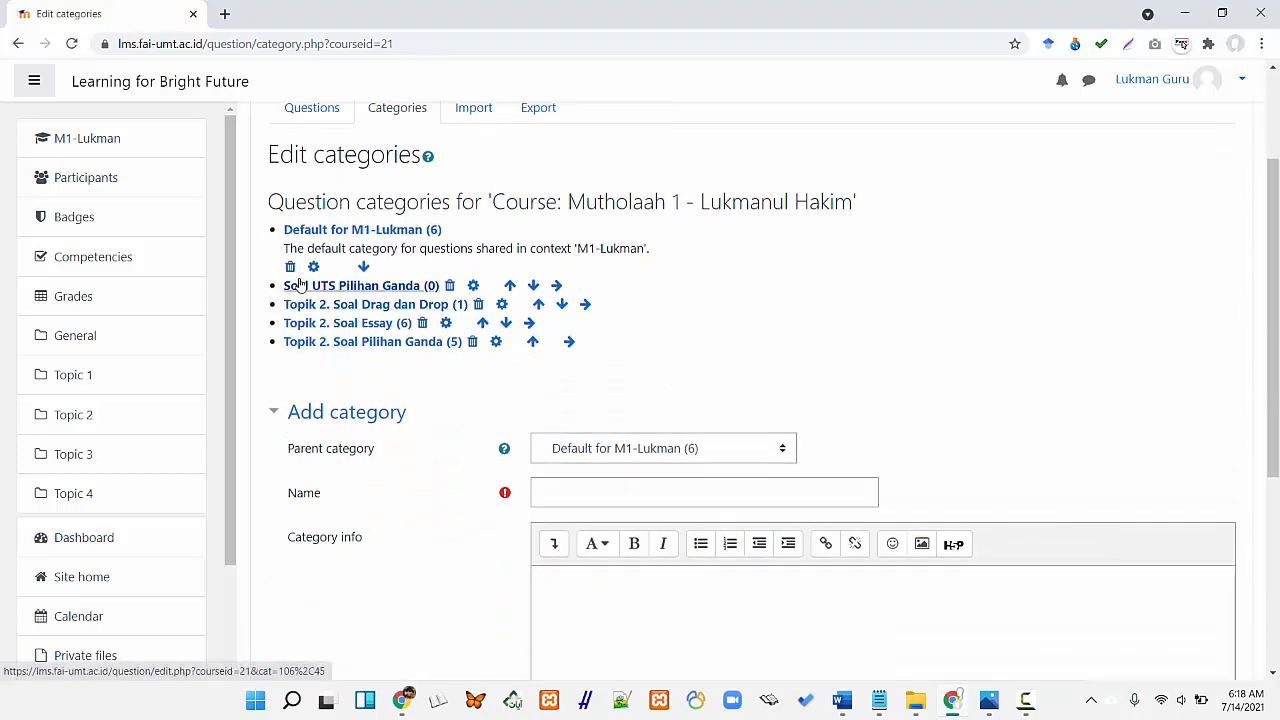
Check the course's question categories, and show the question list for the category "Soal UTS Pilihan Ganda"
scroll(320, 362, up, 2)
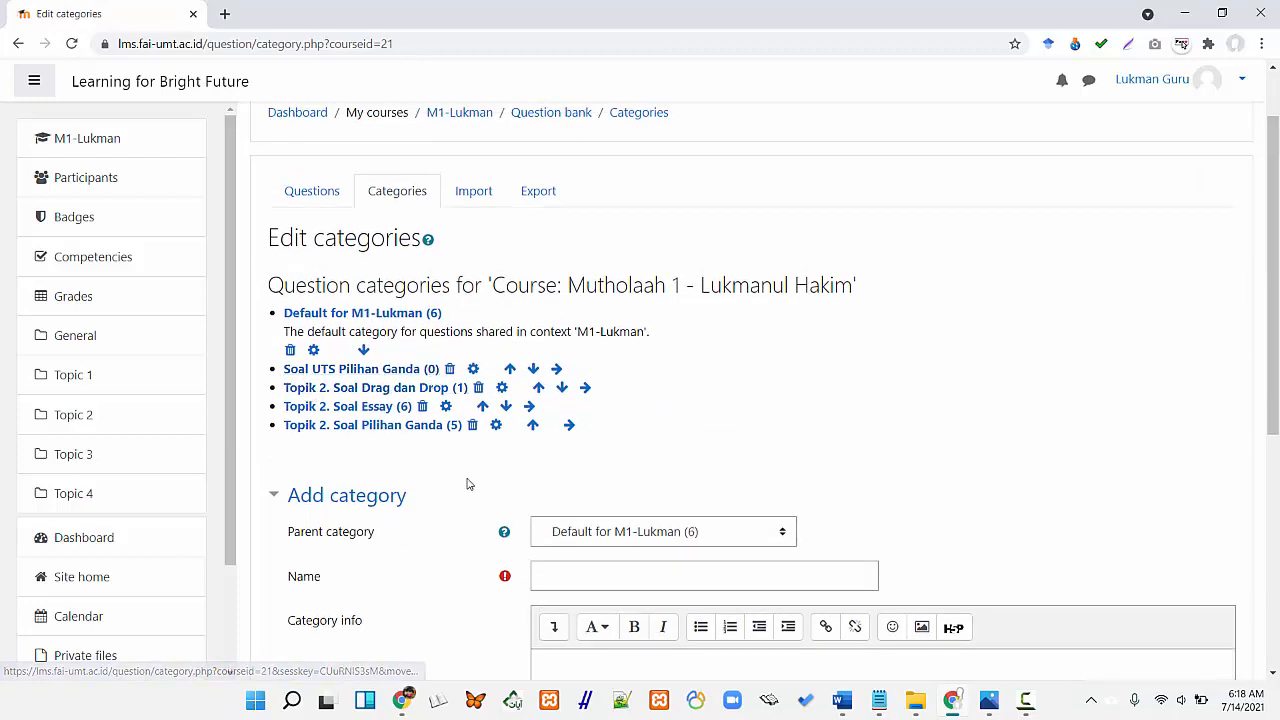
scroll(466, 483, down, 1)
scroll(444, 451, up, 1)
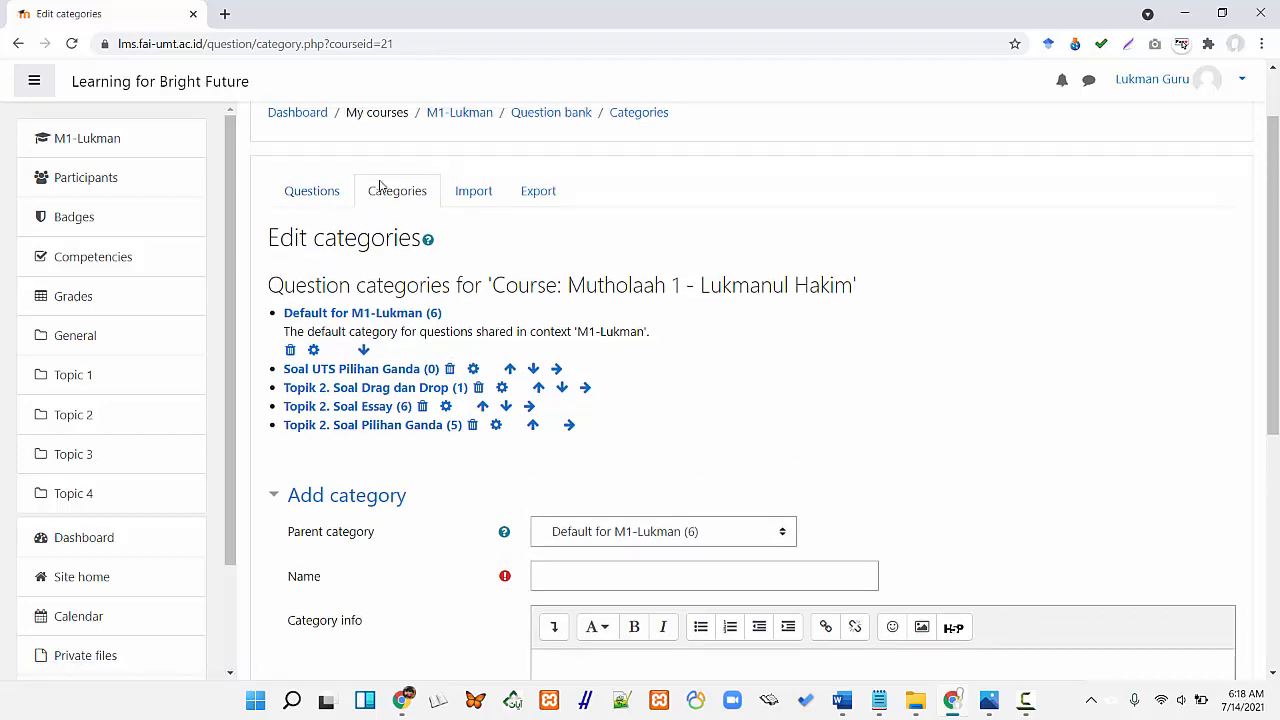
click(306, 192)
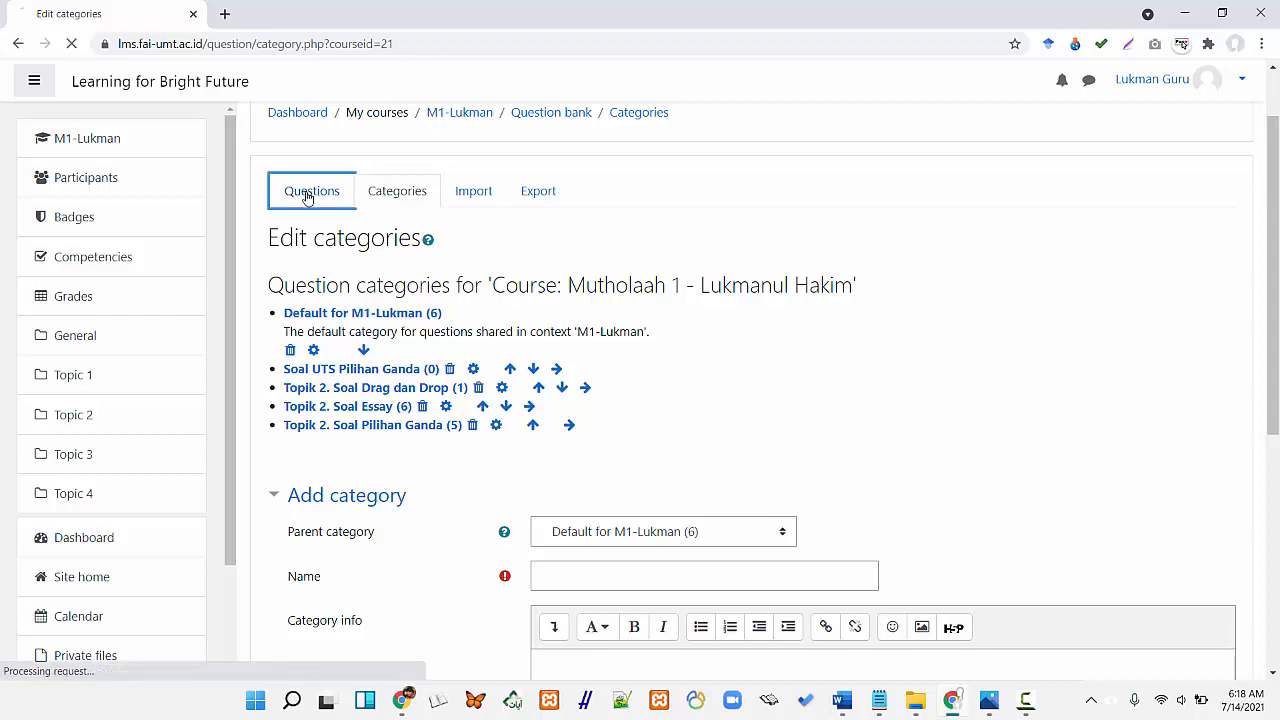
scroll(418, 352, down, 1)
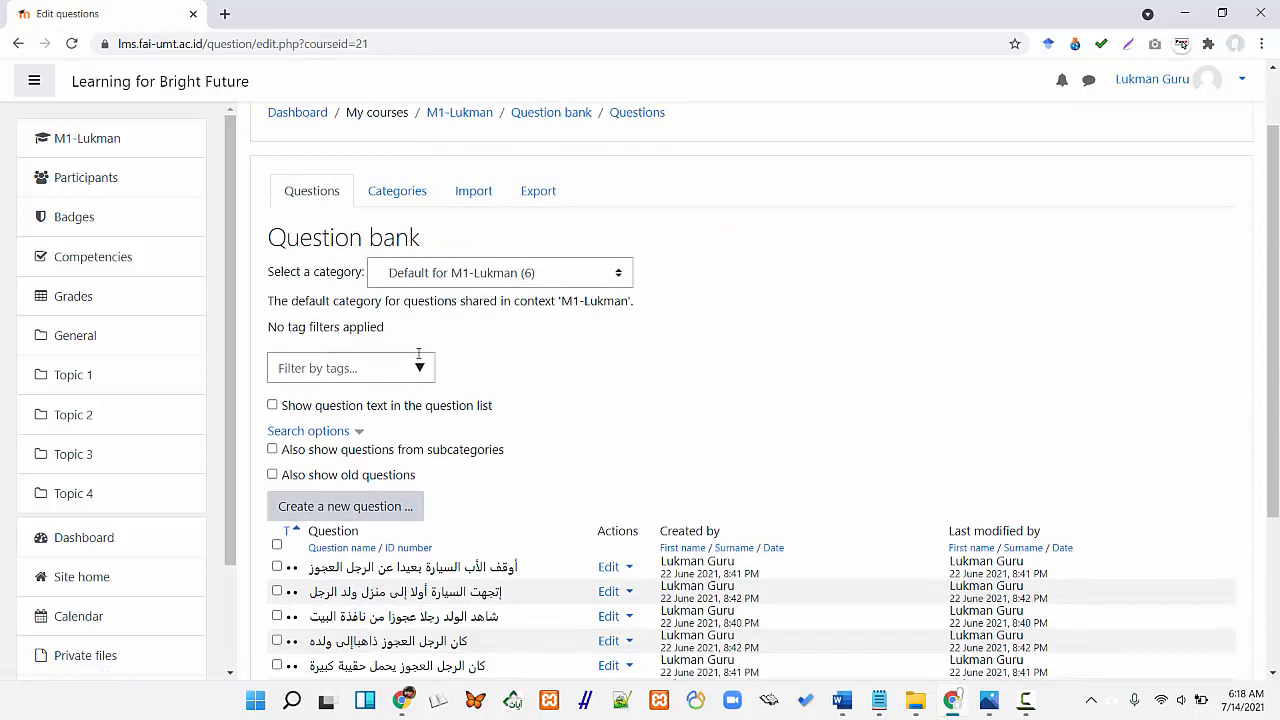
click(612, 281)
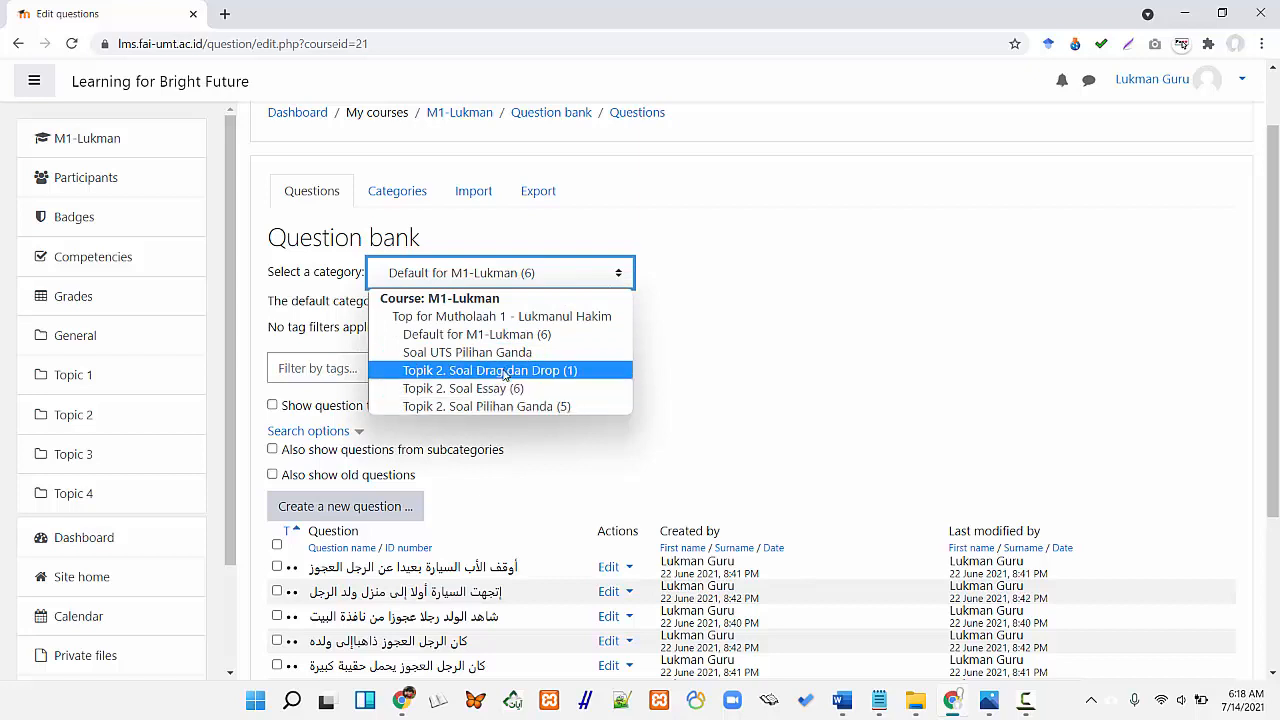
click(477, 358)
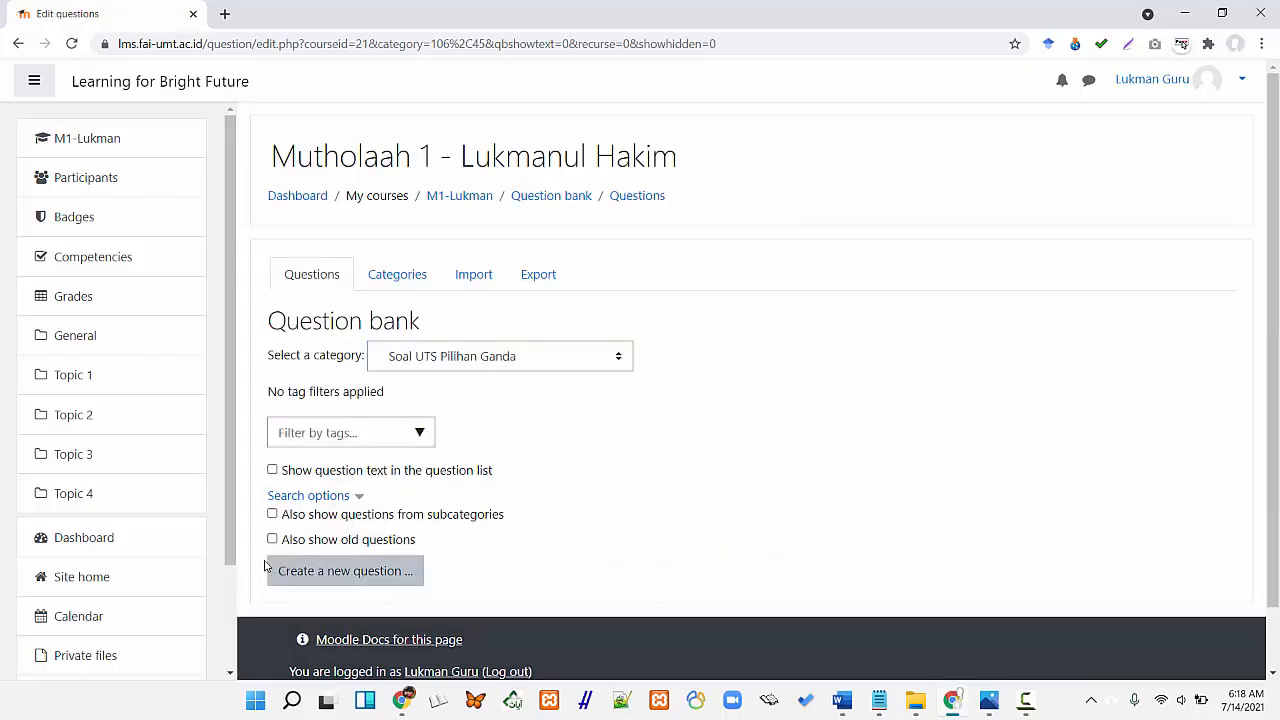
click(319, 573)
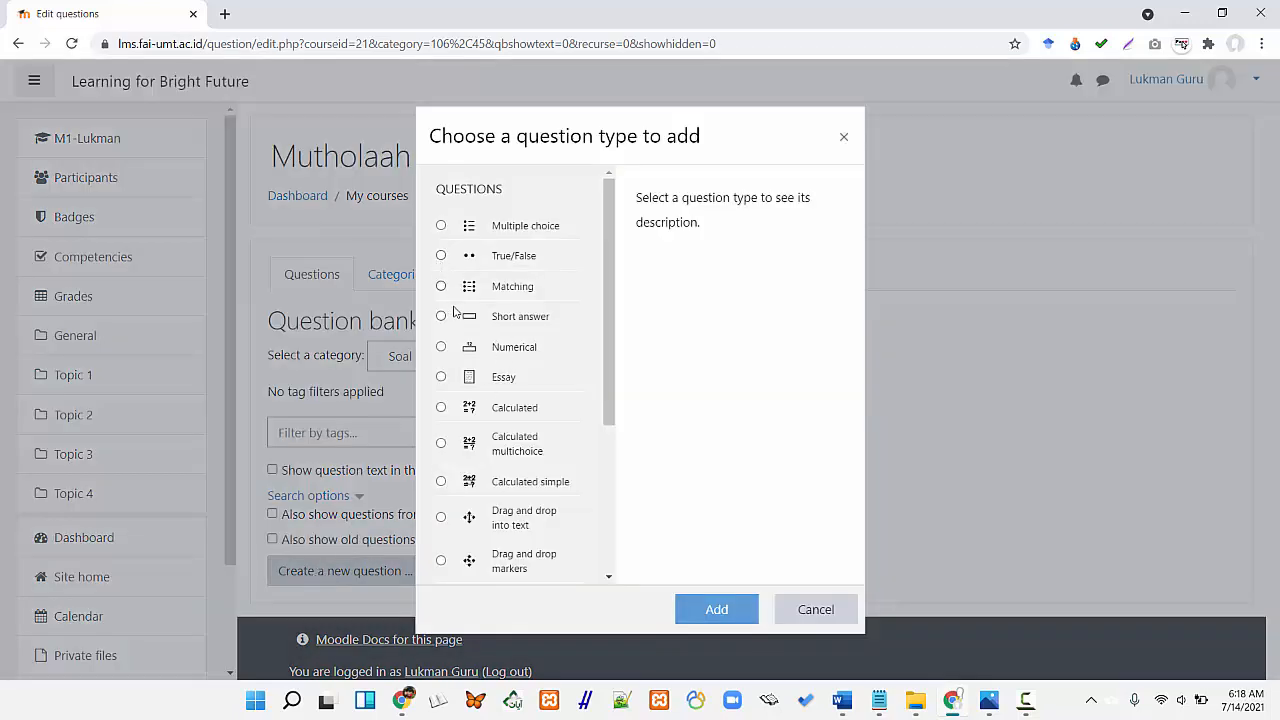
click(441, 377)
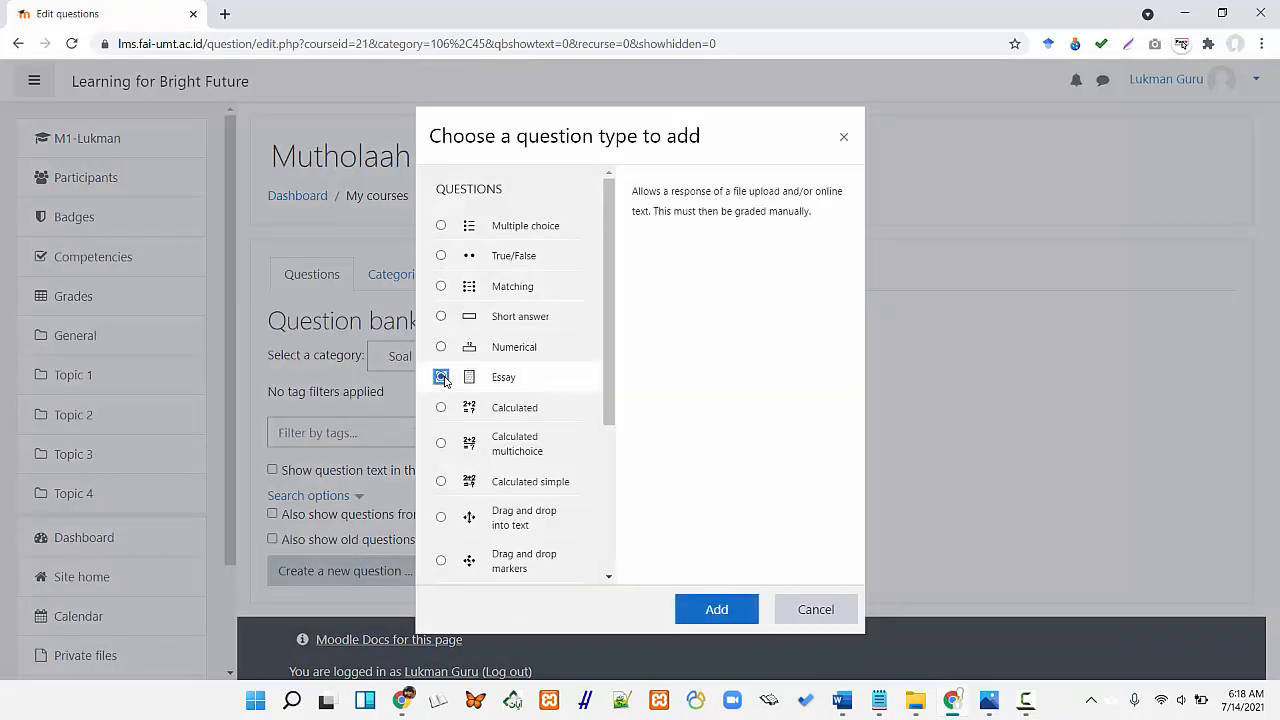
click(441, 226)
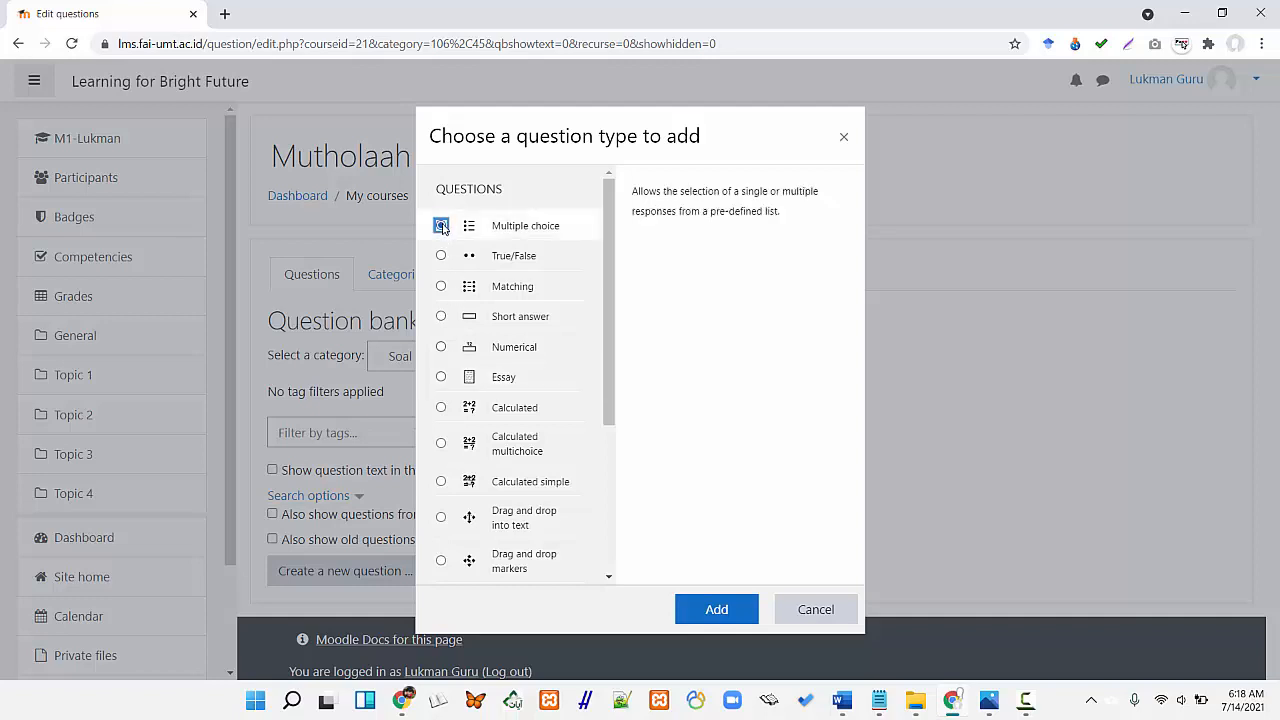
click(812, 610)
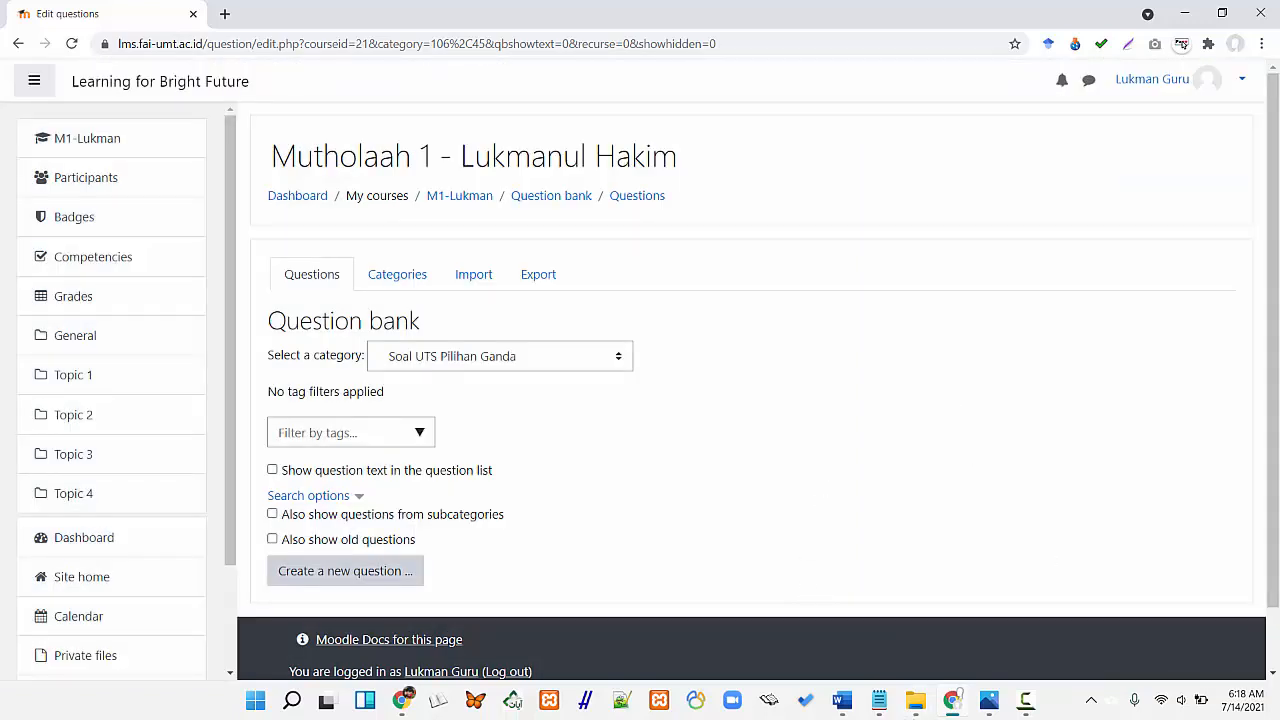
Switch to Word to look over the multiple-choice questions in the exam document, and return to the question bank
click(843, 703)
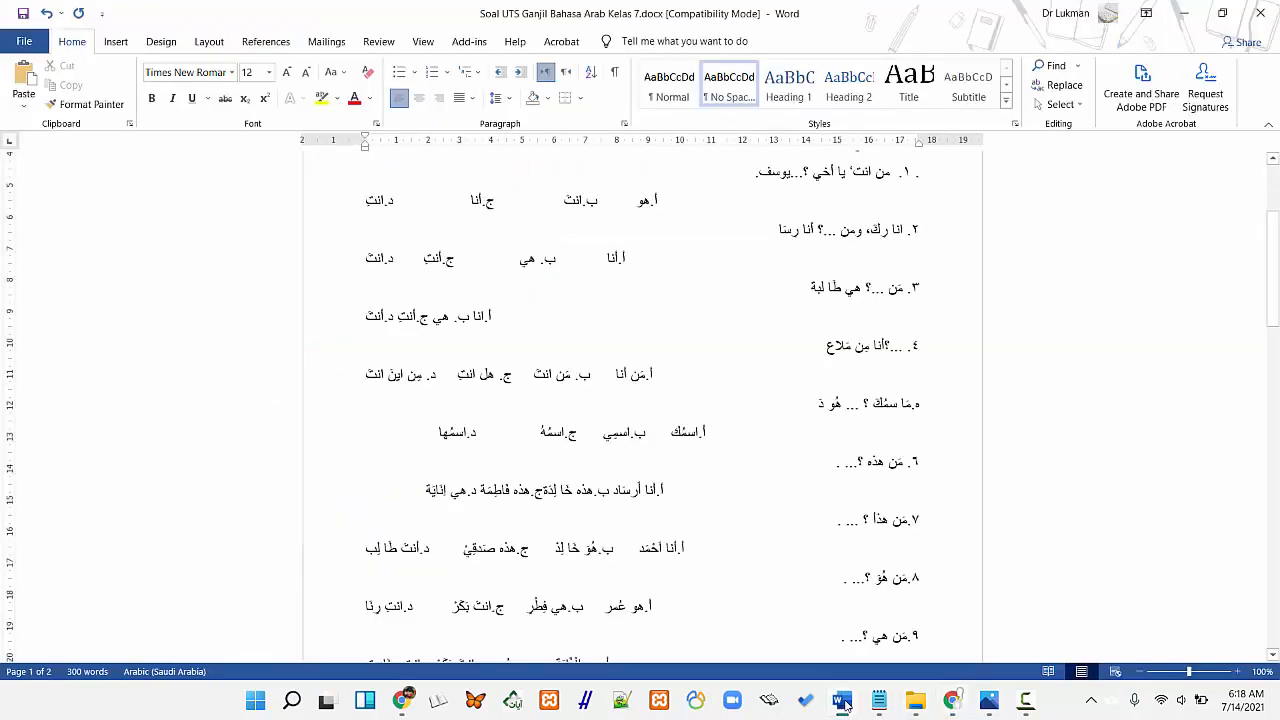
scroll(728, 431, up, 2)
scroll(728, 431, down, 2)
click(1184, 13)
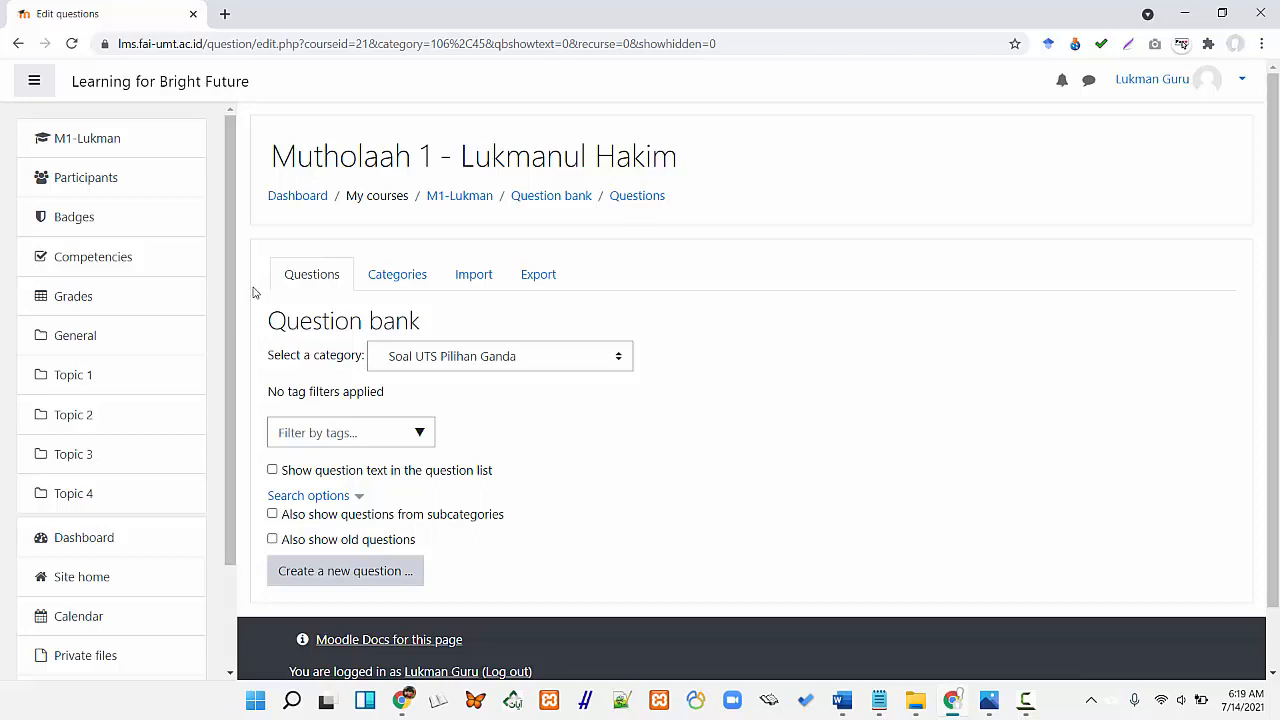
Open the question import page for the course and choose Aiken format as the file format
click(467, 277)
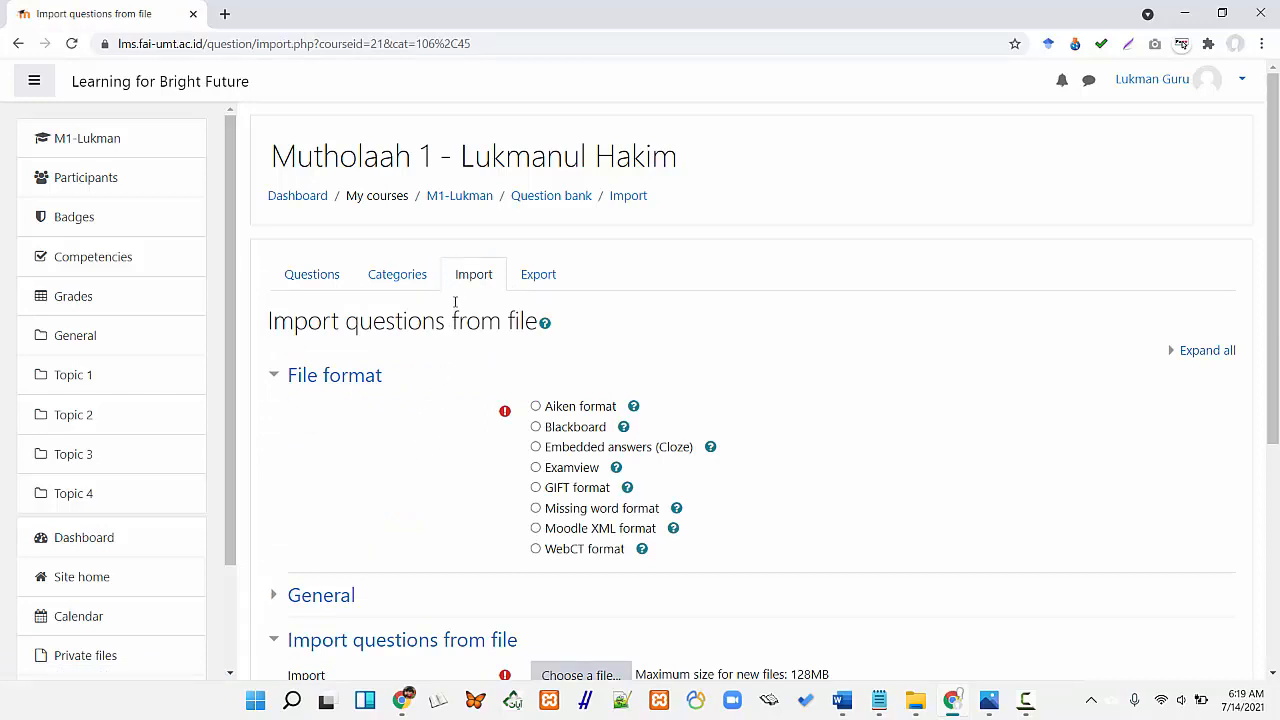
scroll(427, 478, down, 1)
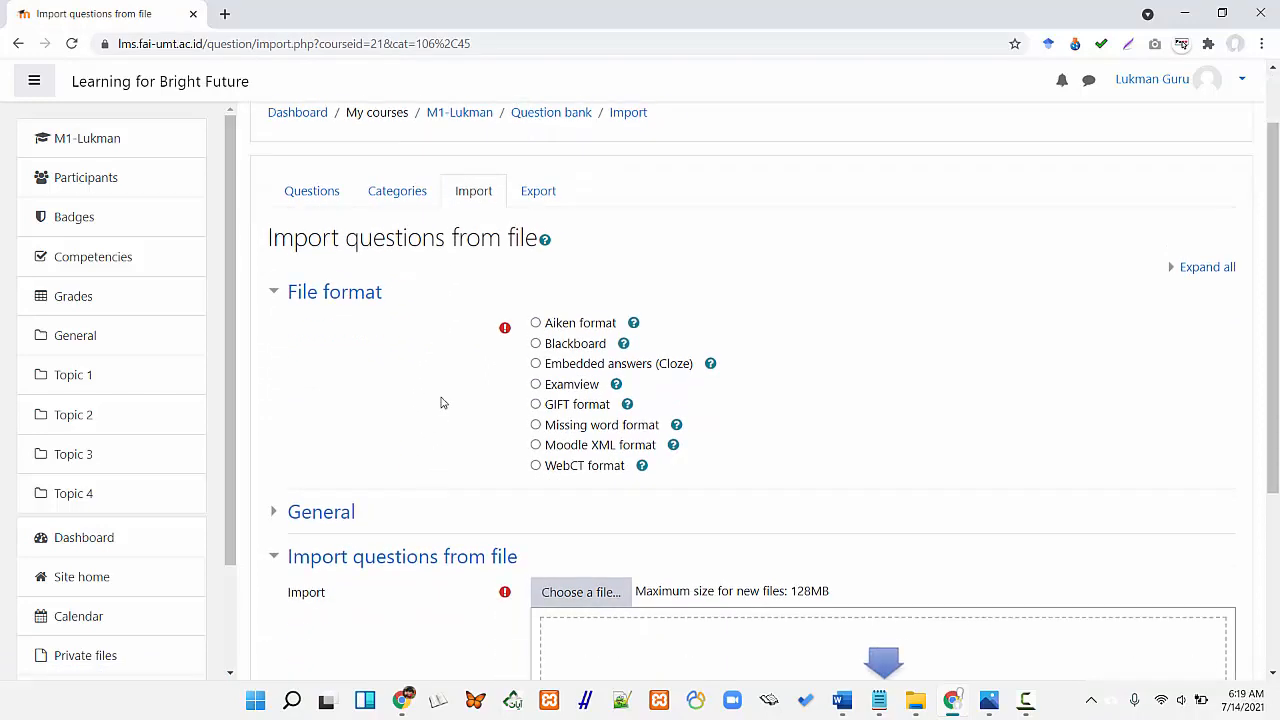
click(536, 323)
click(536, 344)
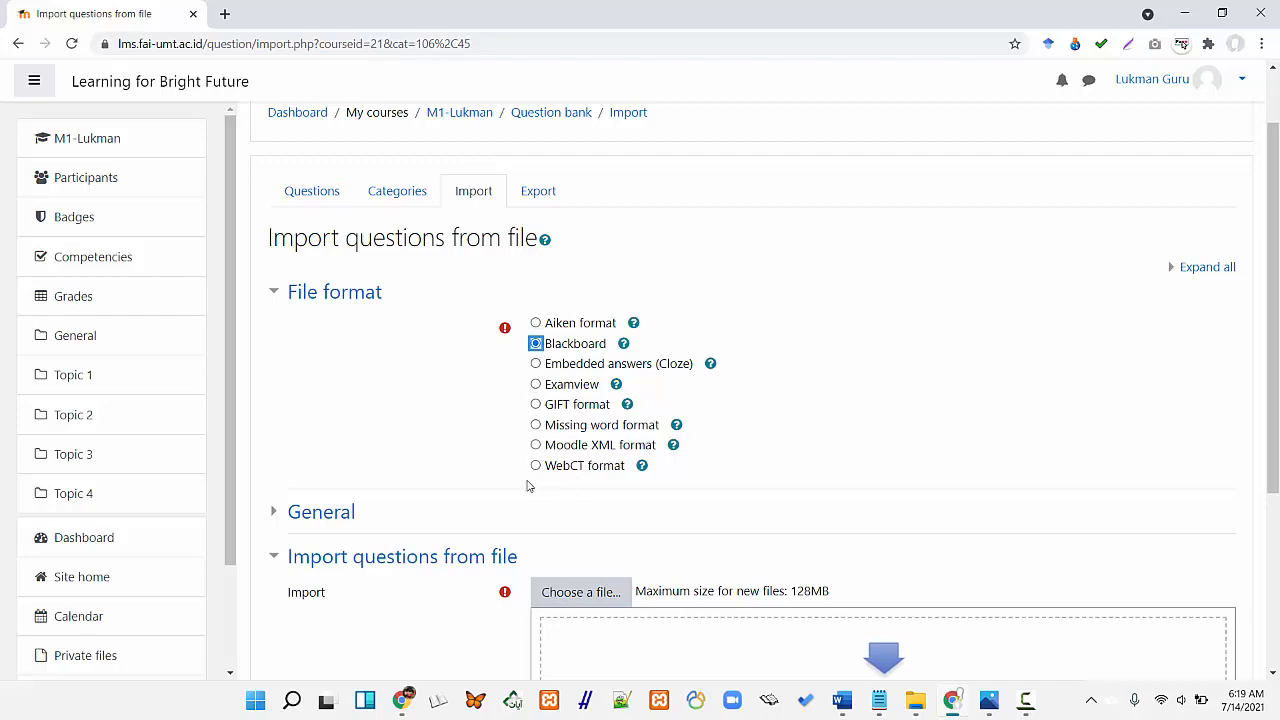
click(536, 323)
scroll(454, 450, down, 2)
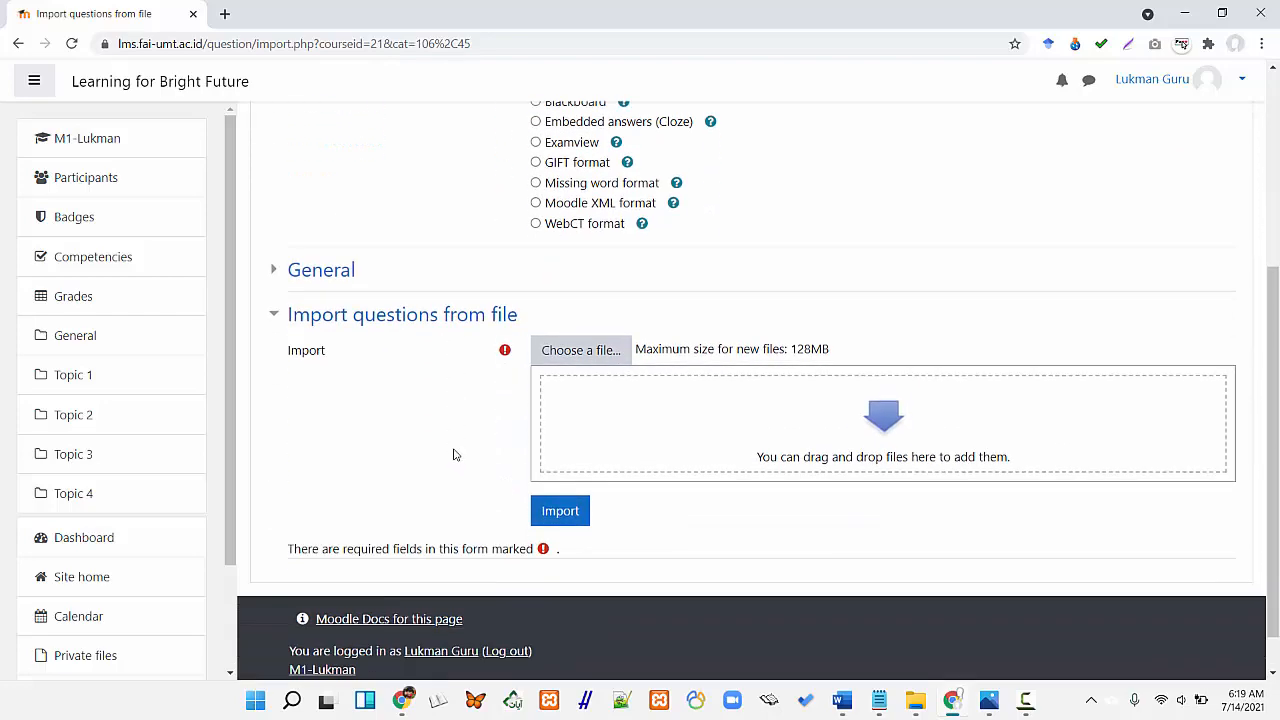
Configure the general import settings: category "Soal UTS Pilihan Ganda", no category taken from the file, and "Error if grade not listed" for match grades
click(274, 266)
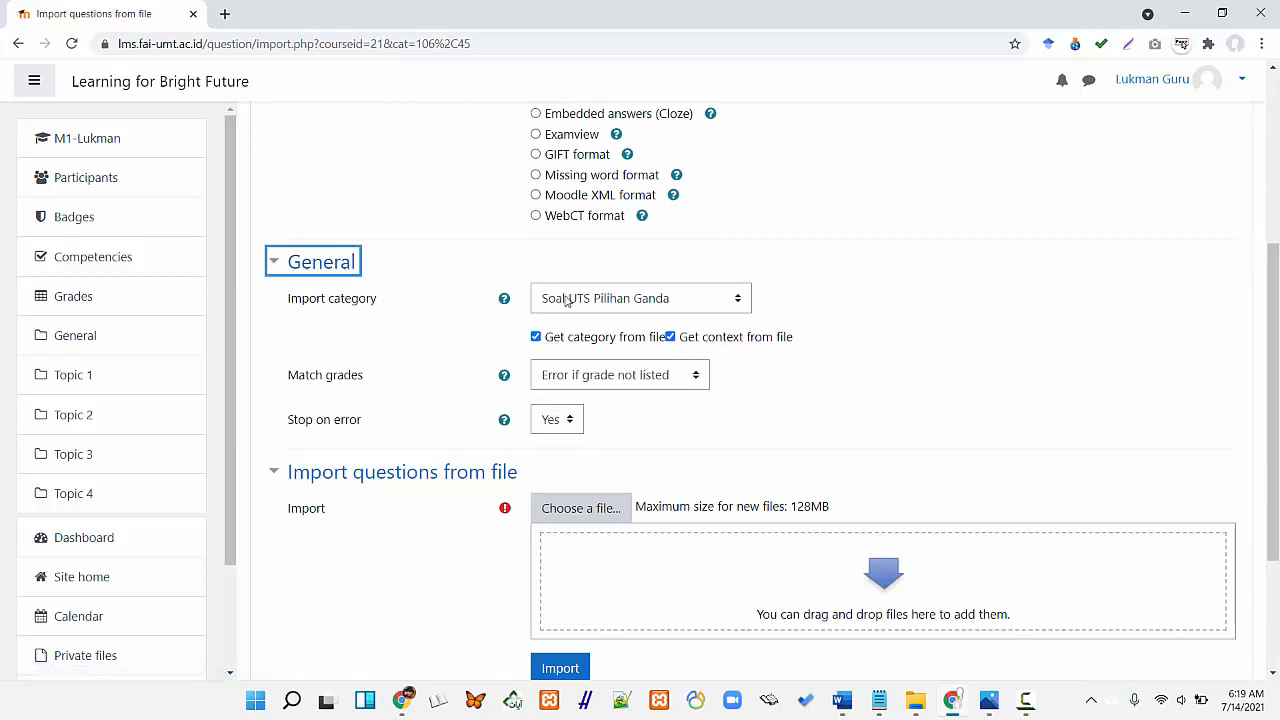
click(733, 304)
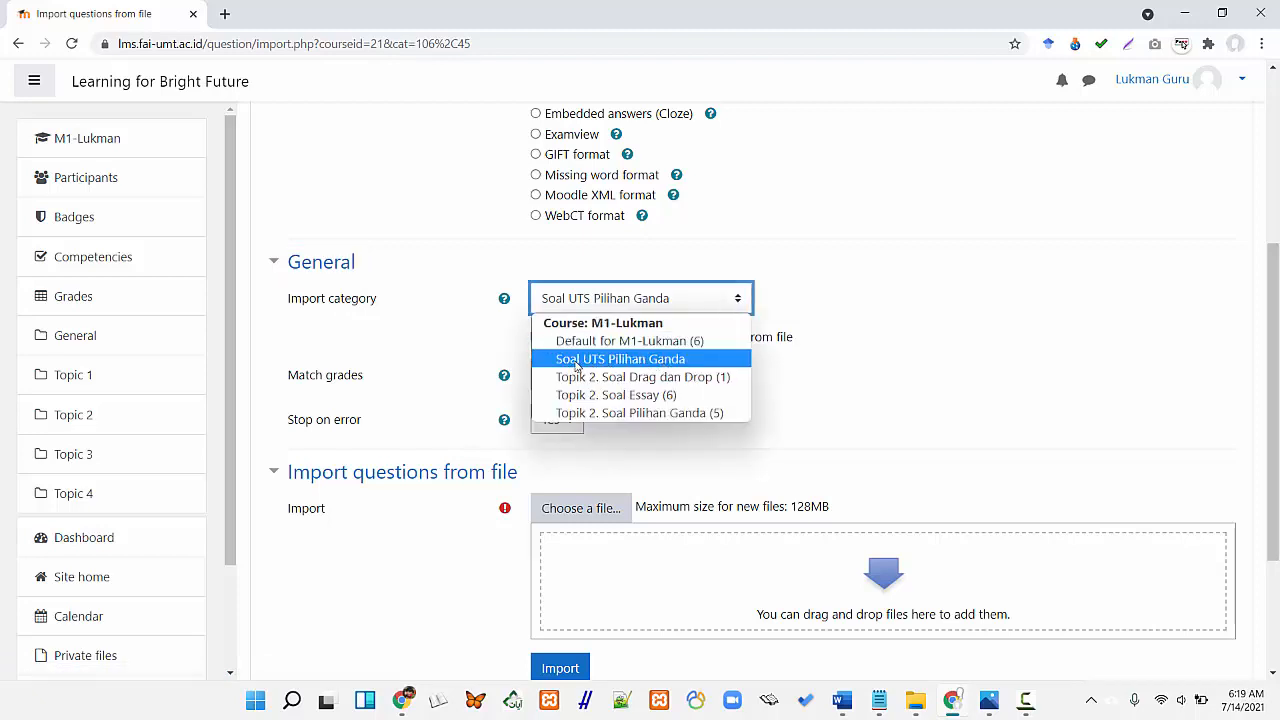
click(564, 365)
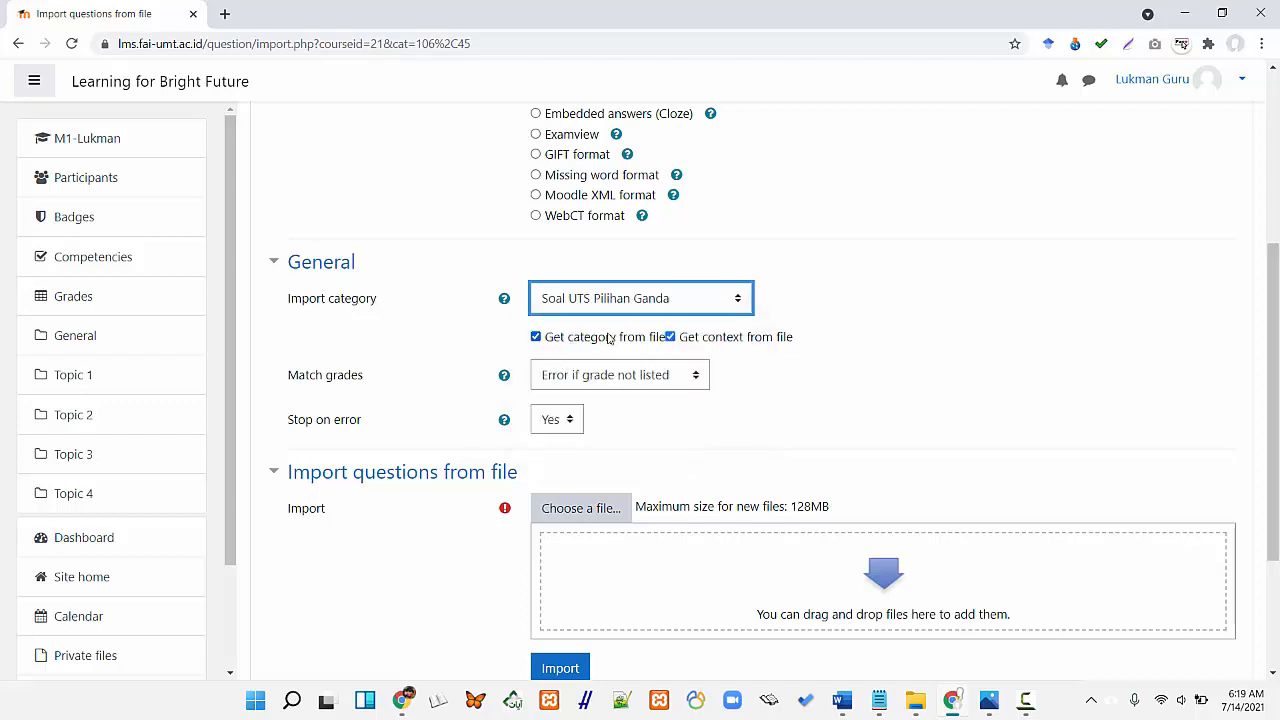
click(536, 337)
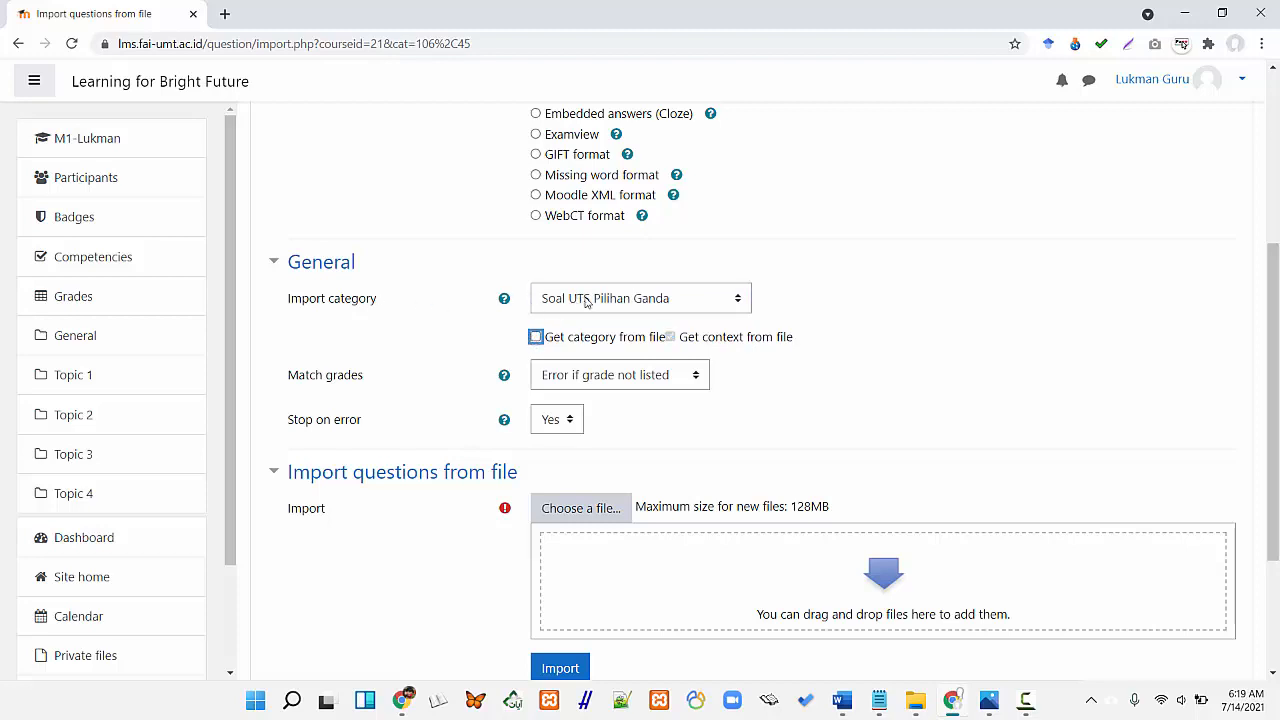
click(615, 300)
click(584, 362)
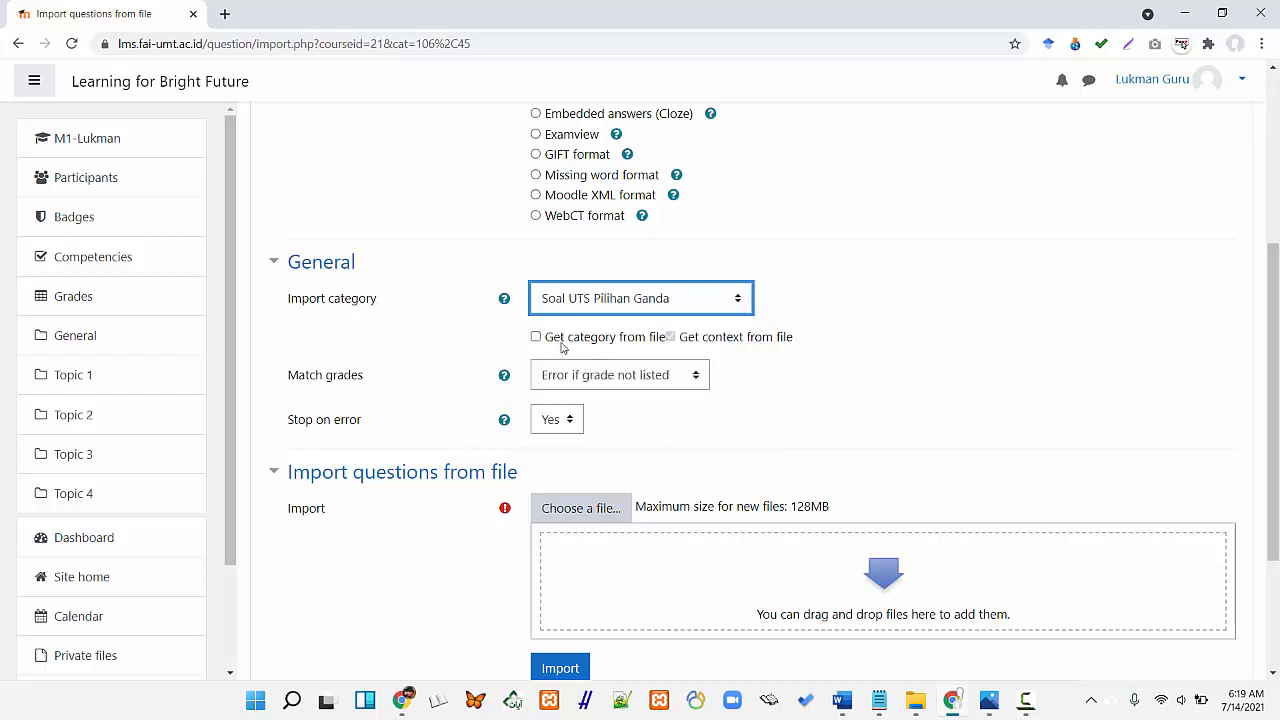
click(537, 338)
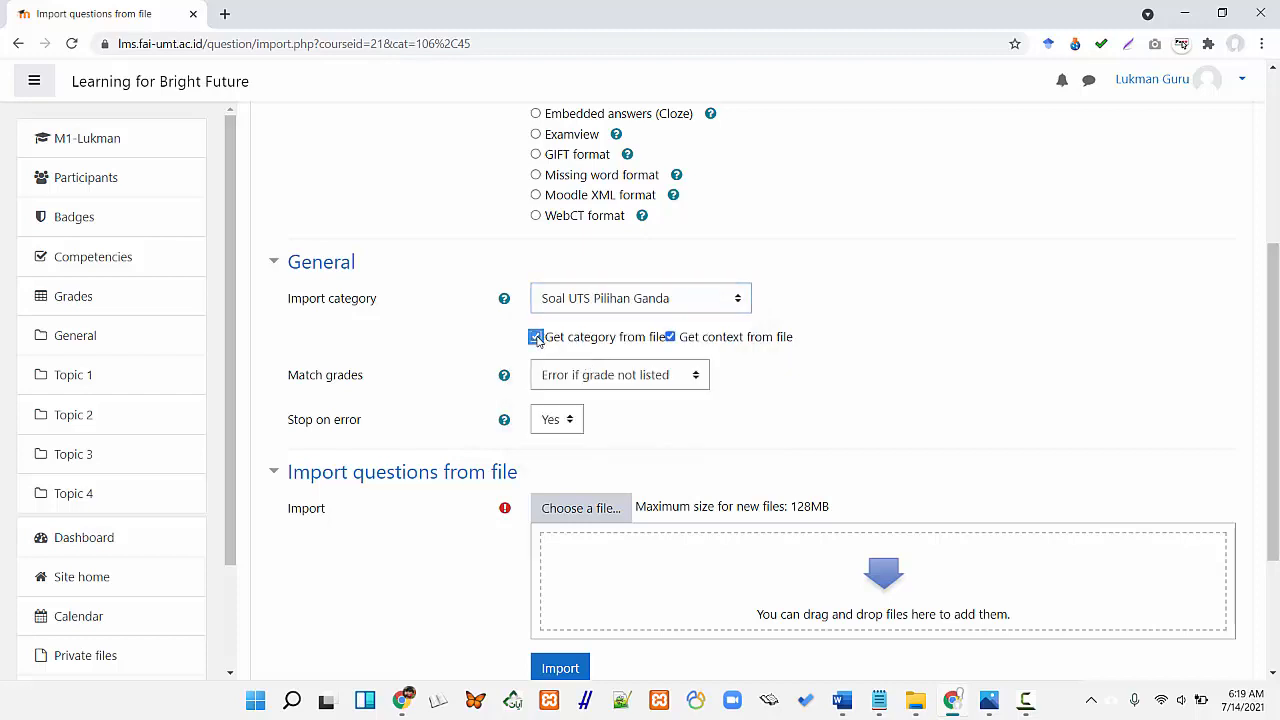
click(537, 338)
click(655, 384)
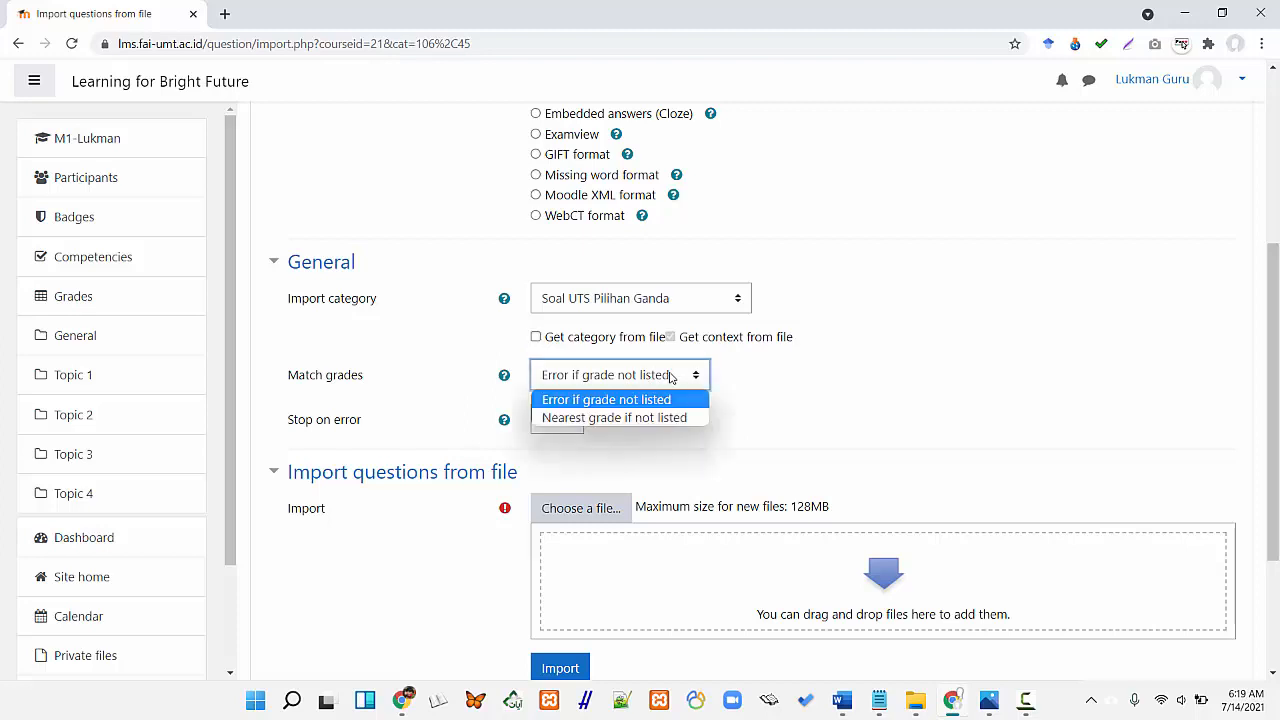
click(645, 402)
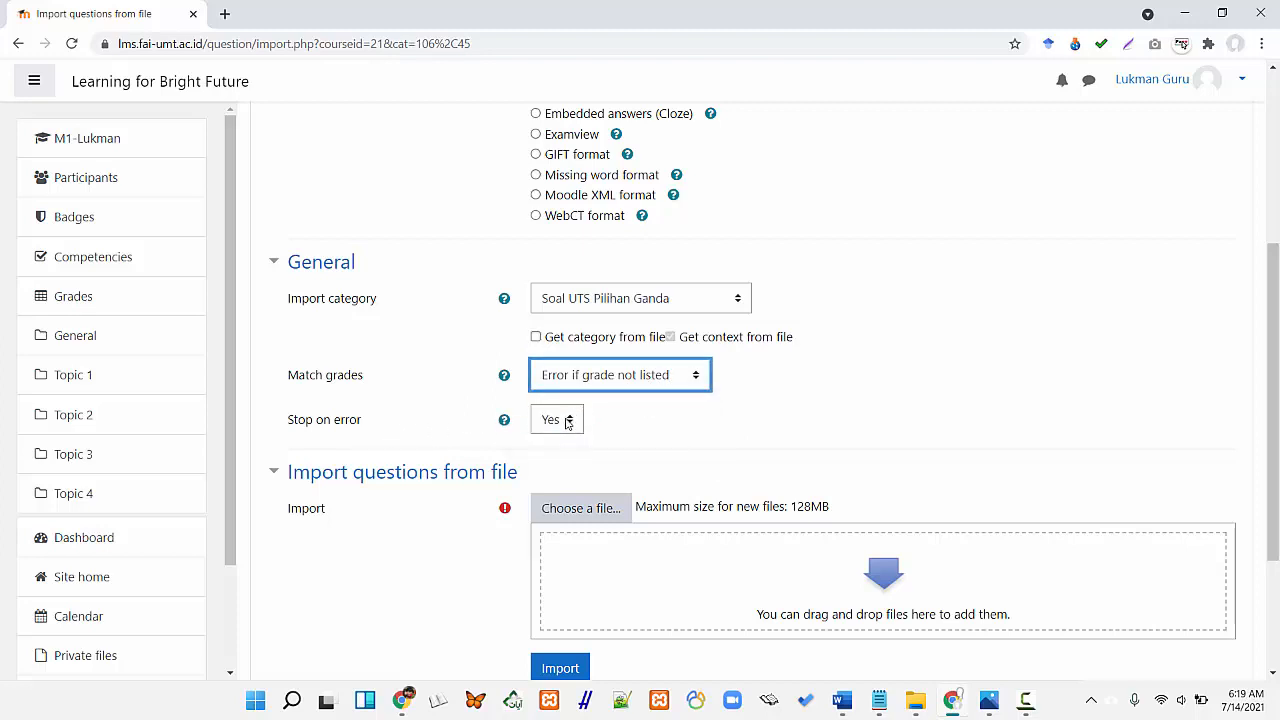
Review the import settings and check the exam questions in the Word document again before returning to the import form
scroll(400, 410, up, 1)
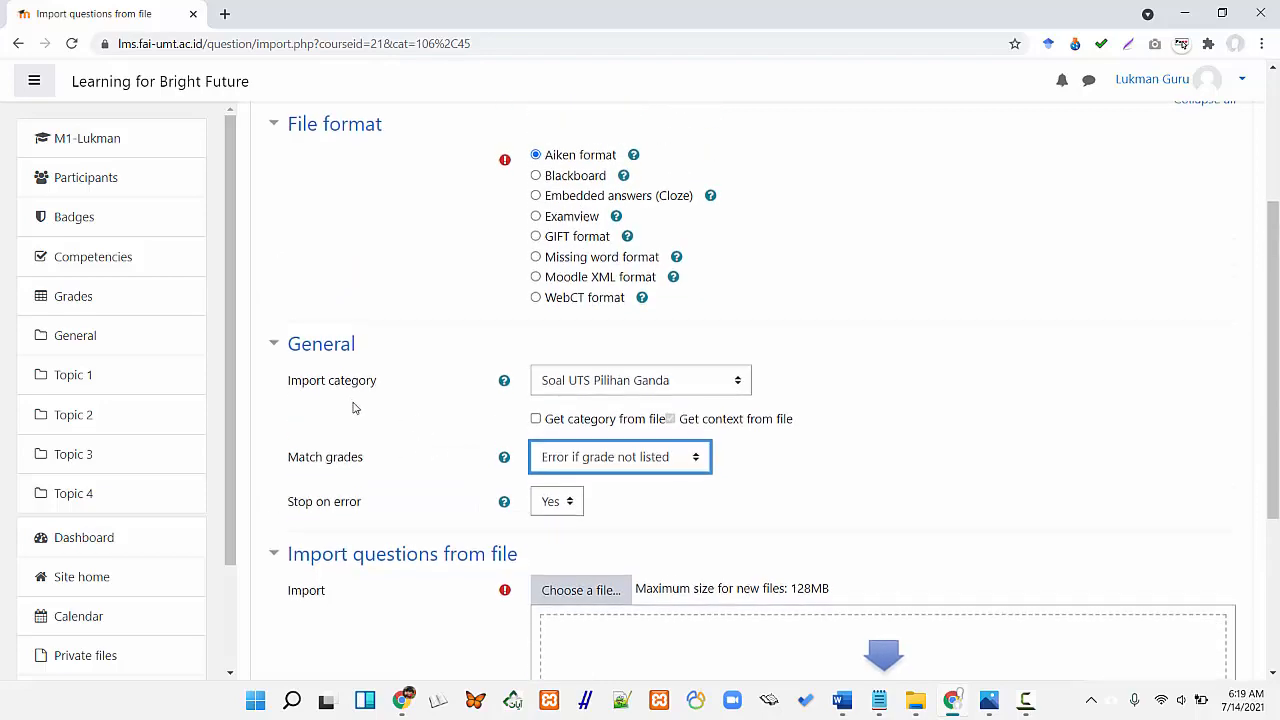
scroll(375, 400, down, 2)
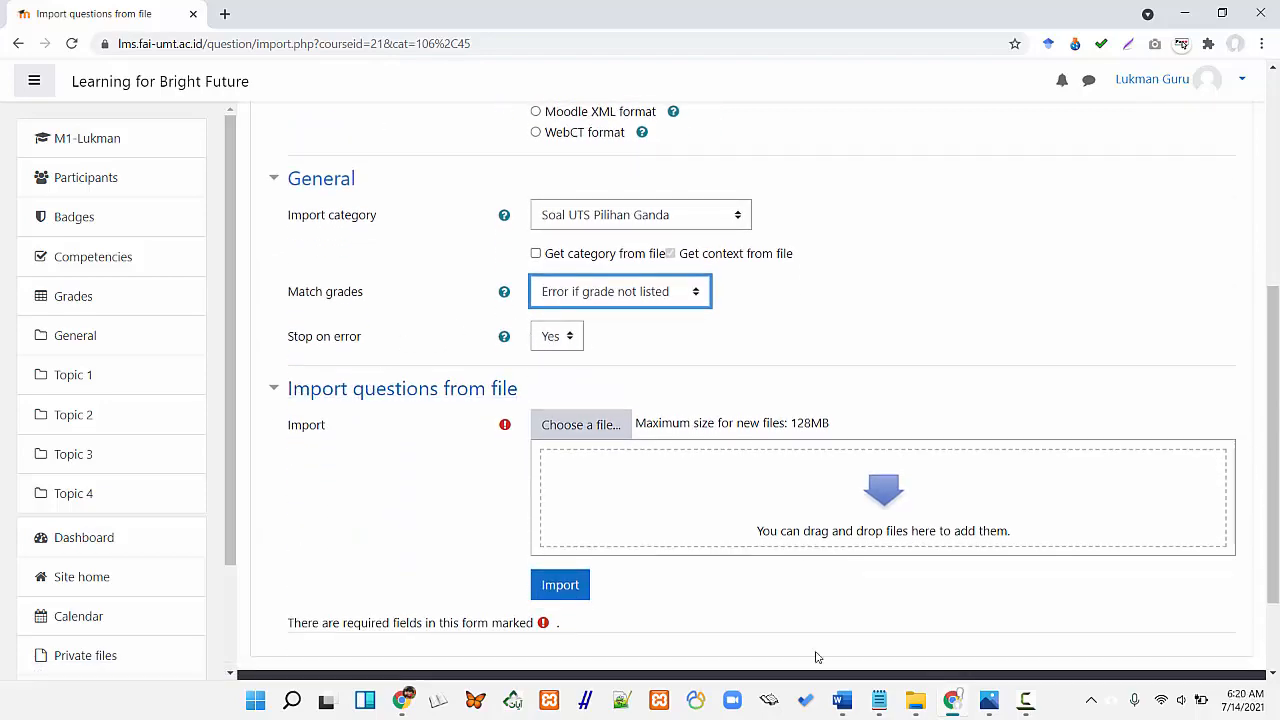
click(843, 706)
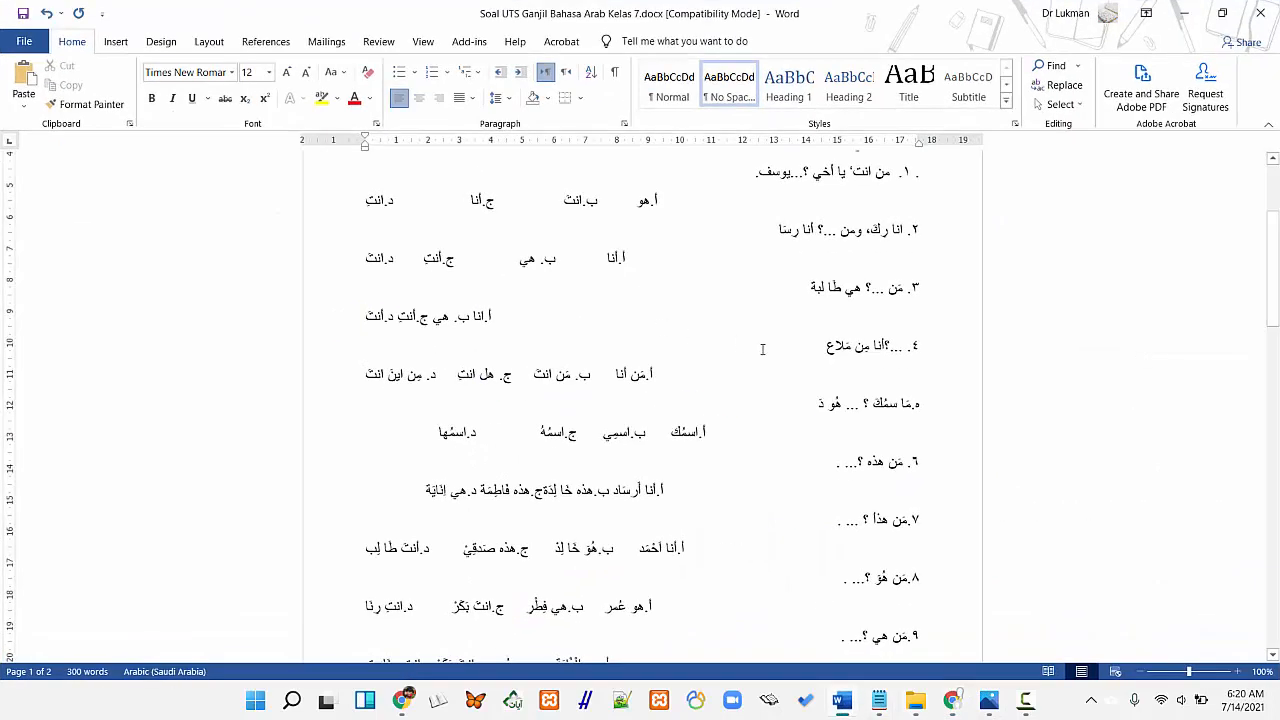
click(1183, 13)
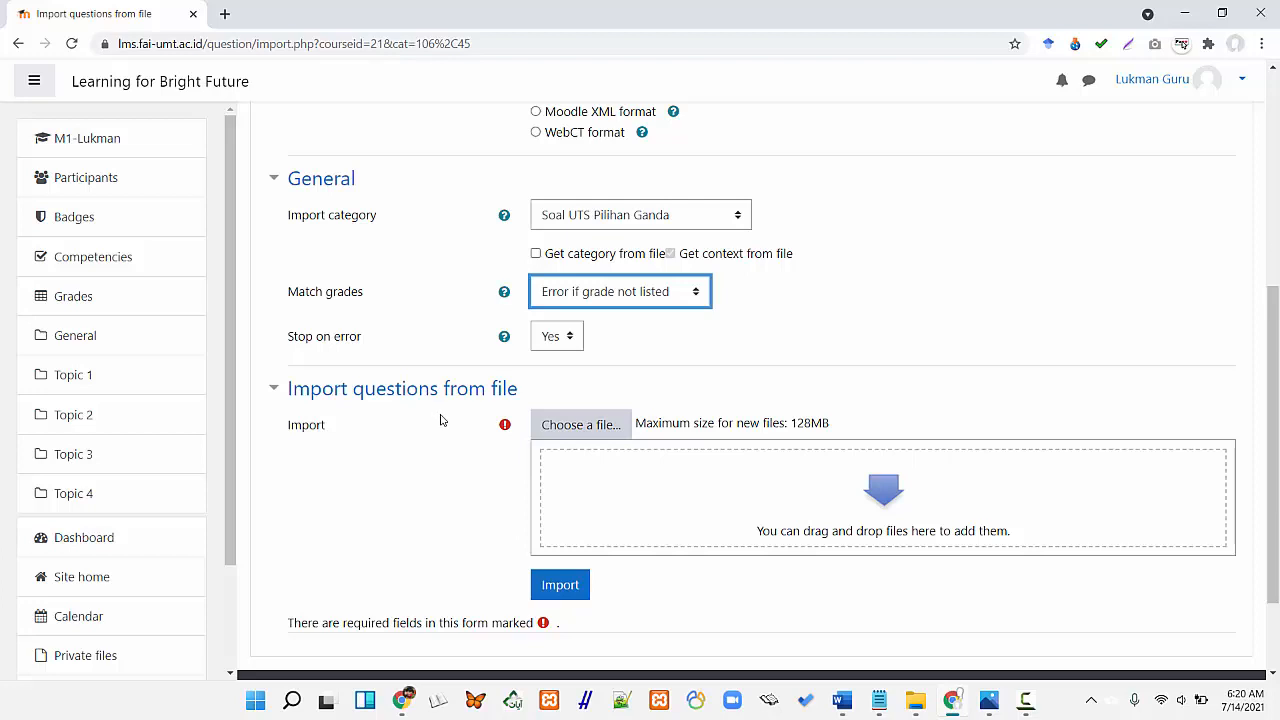
click(557, 426)
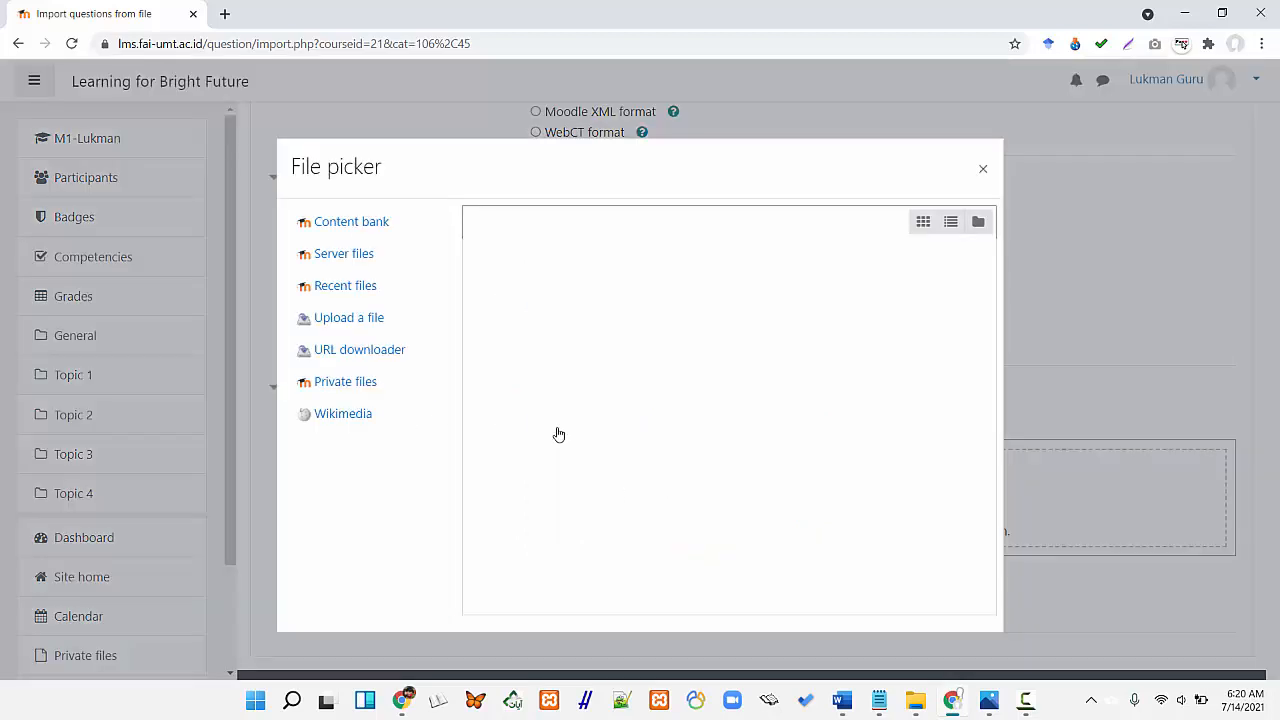
click(357, 322)
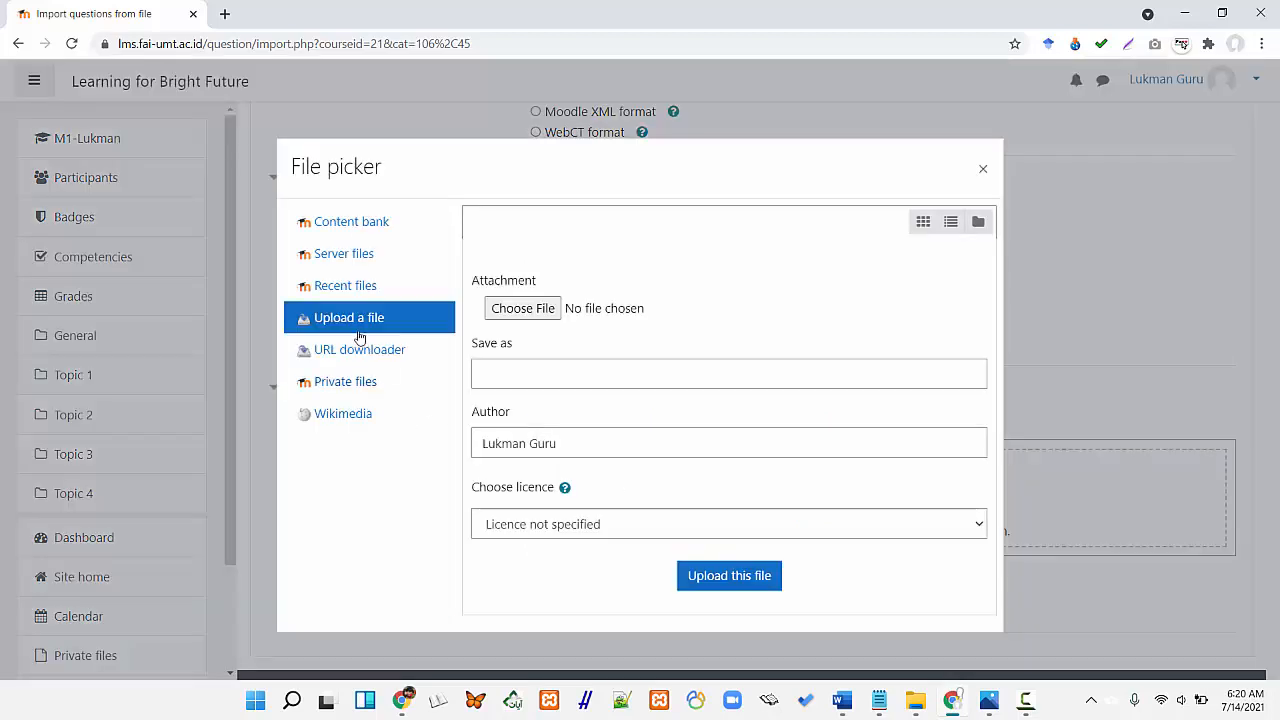
click(521, 311)
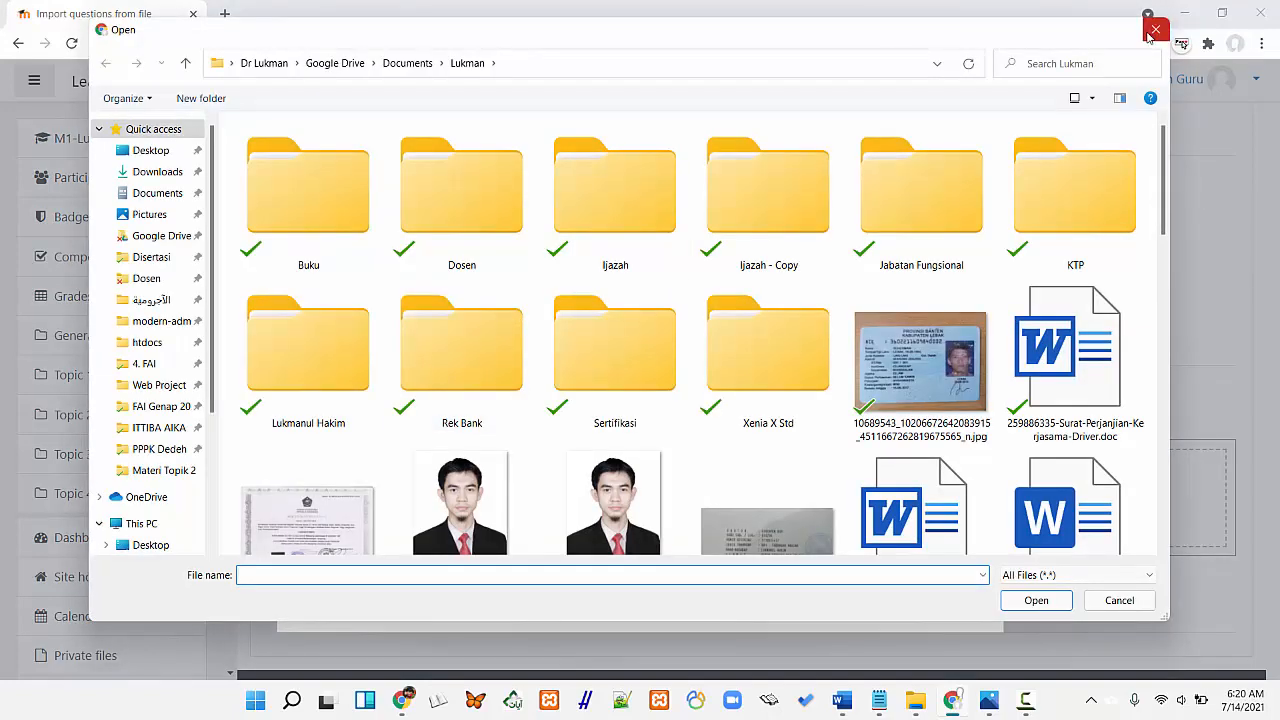
click(1156, 30)
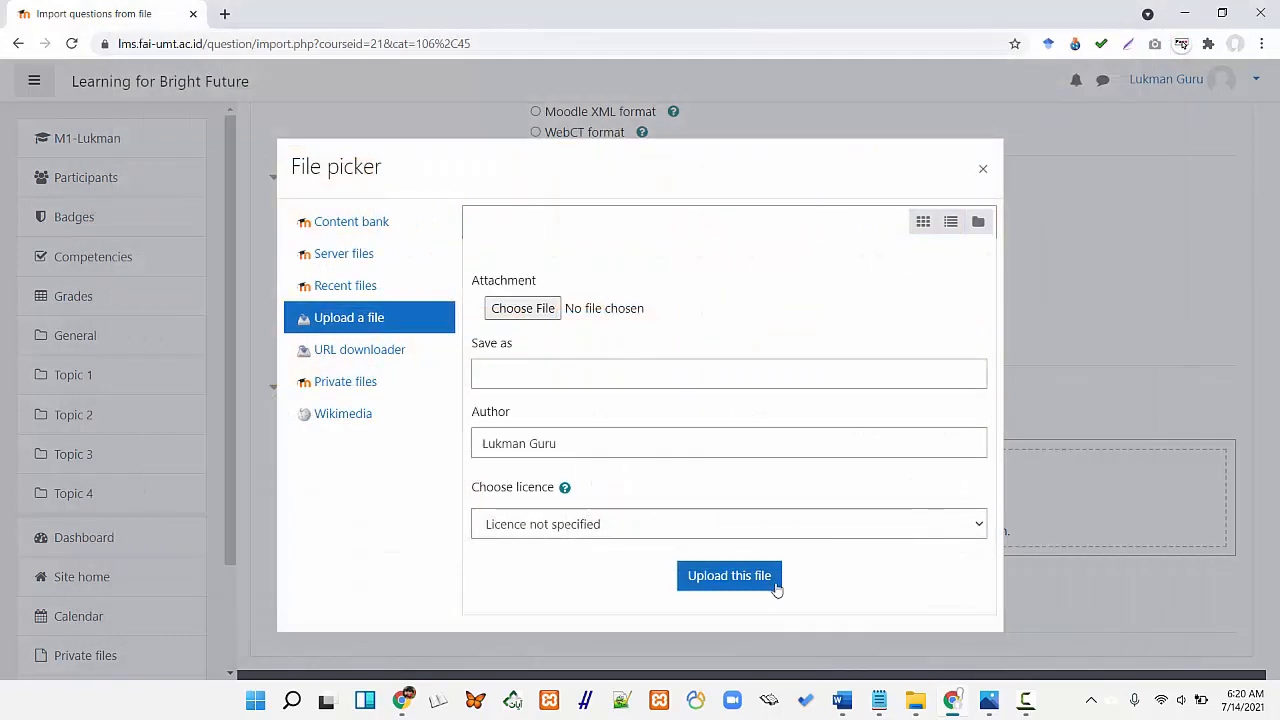
click(983, 169)
Keep Aiken format selected for the question import and switch to the image viewer
scroll(405, 371, up, 4)
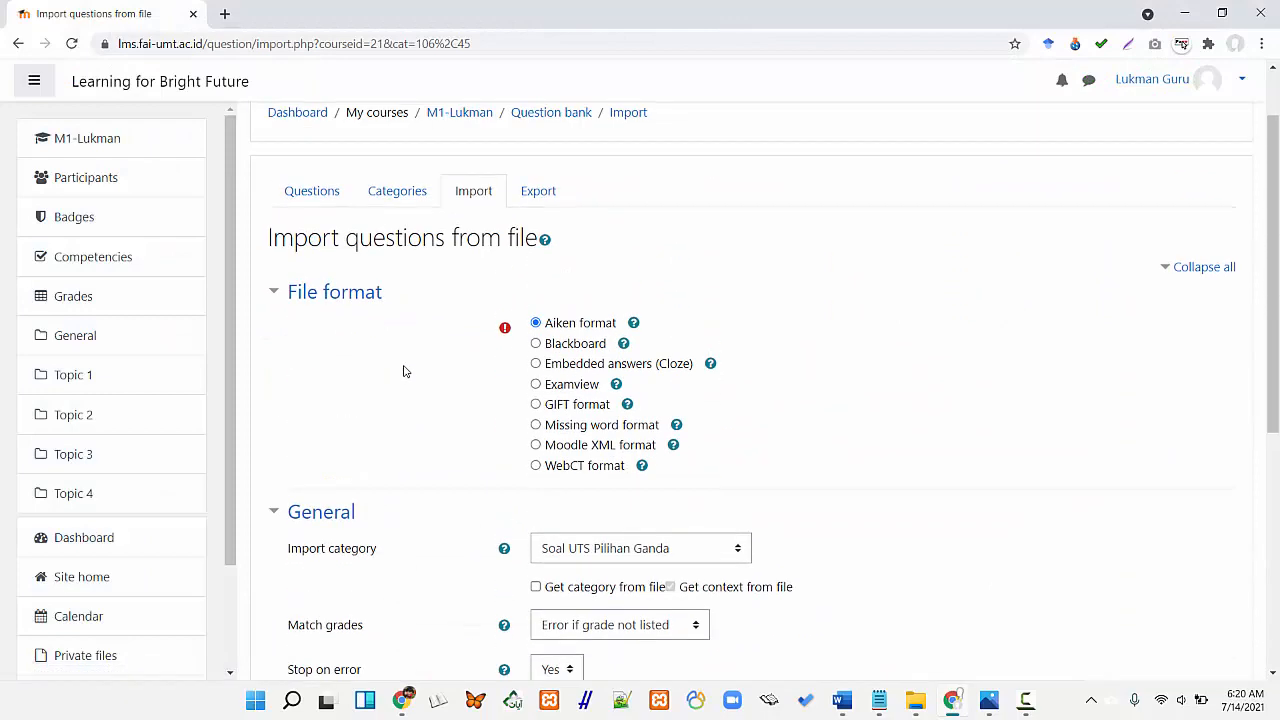
click(536, 322)
click(990, 702)
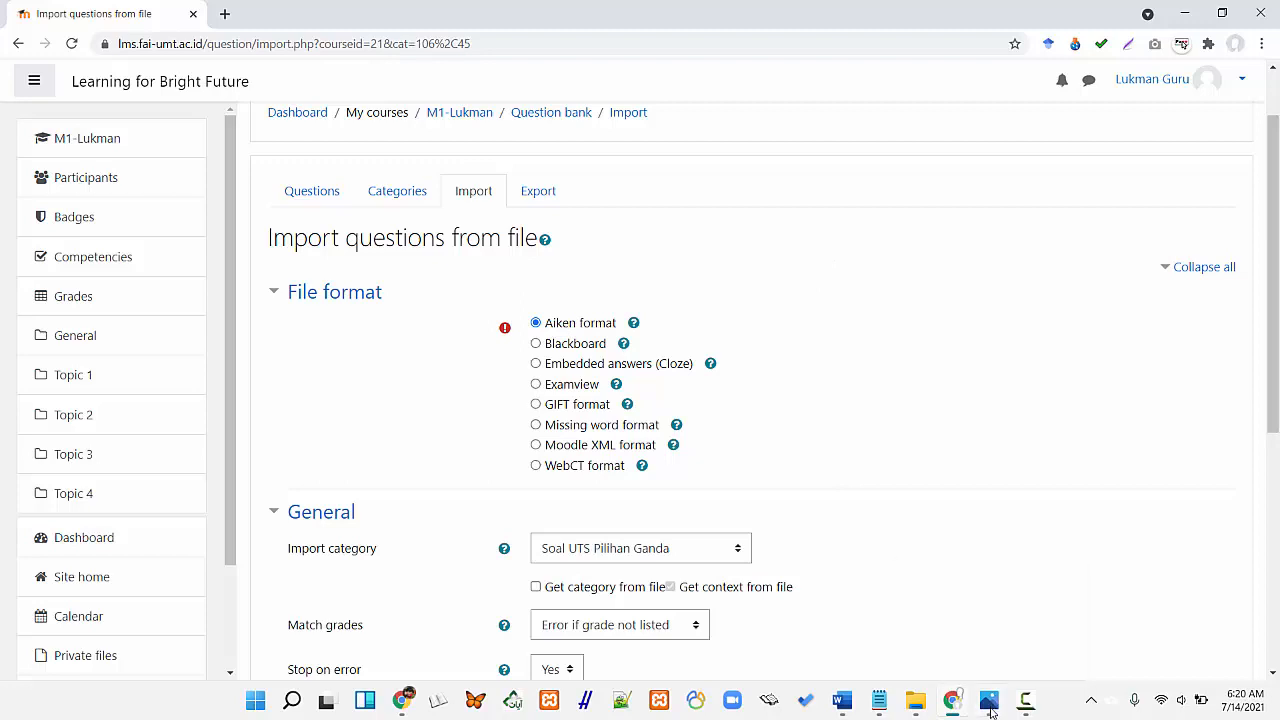
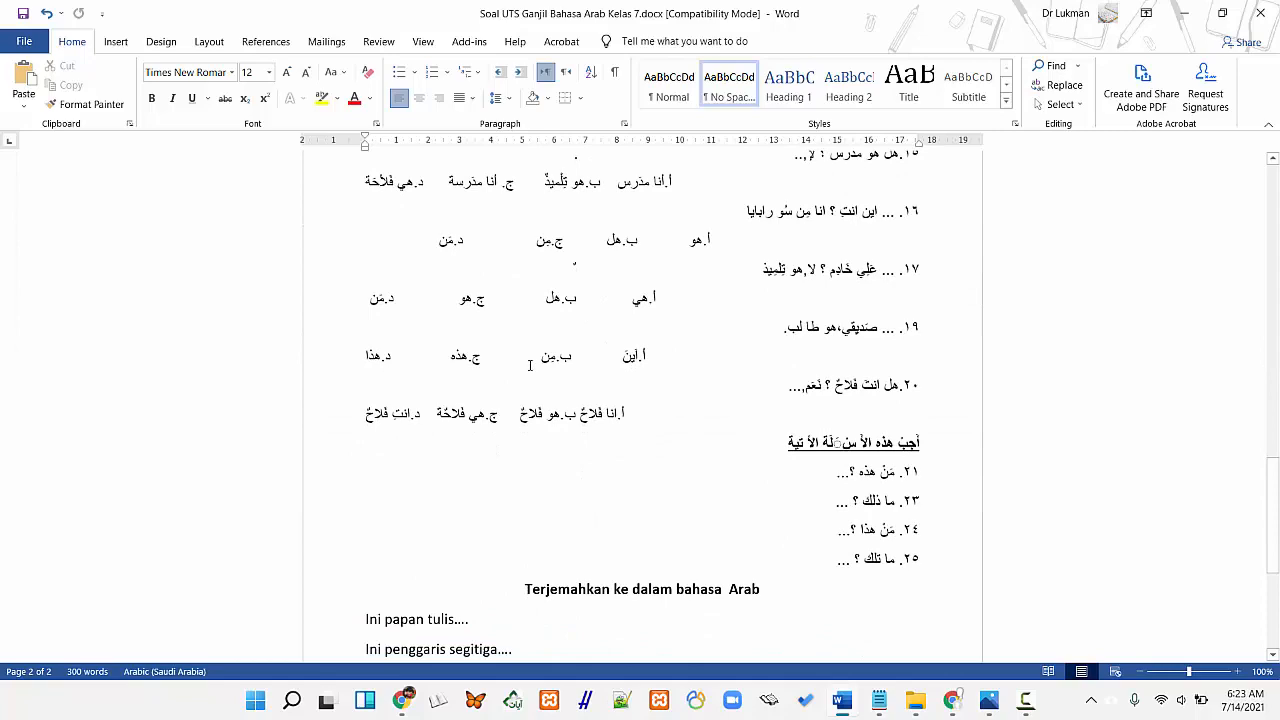
Select and copy multiple-choice questions 1 to 20 with their answer options in the exam document, leaving out the heading and essay questions
click(567, 413)
scroll(680, 400, up, 10)
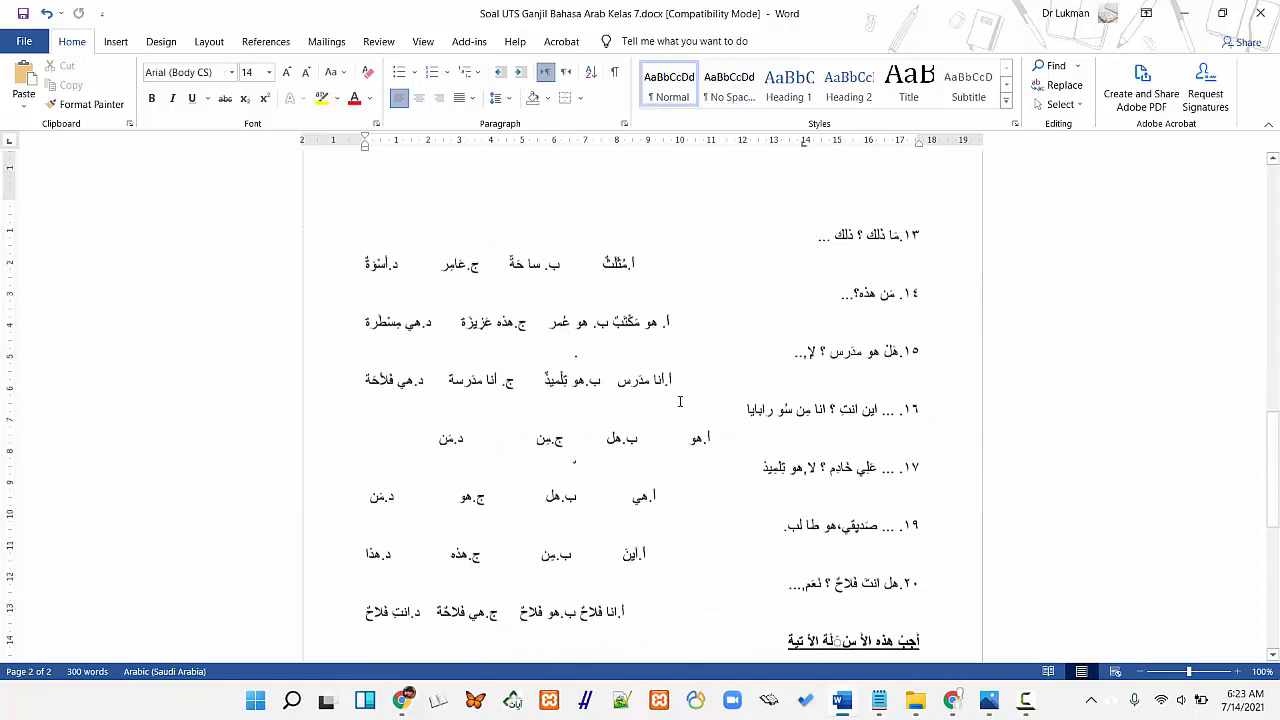
scroll(680, 401, up, 8)
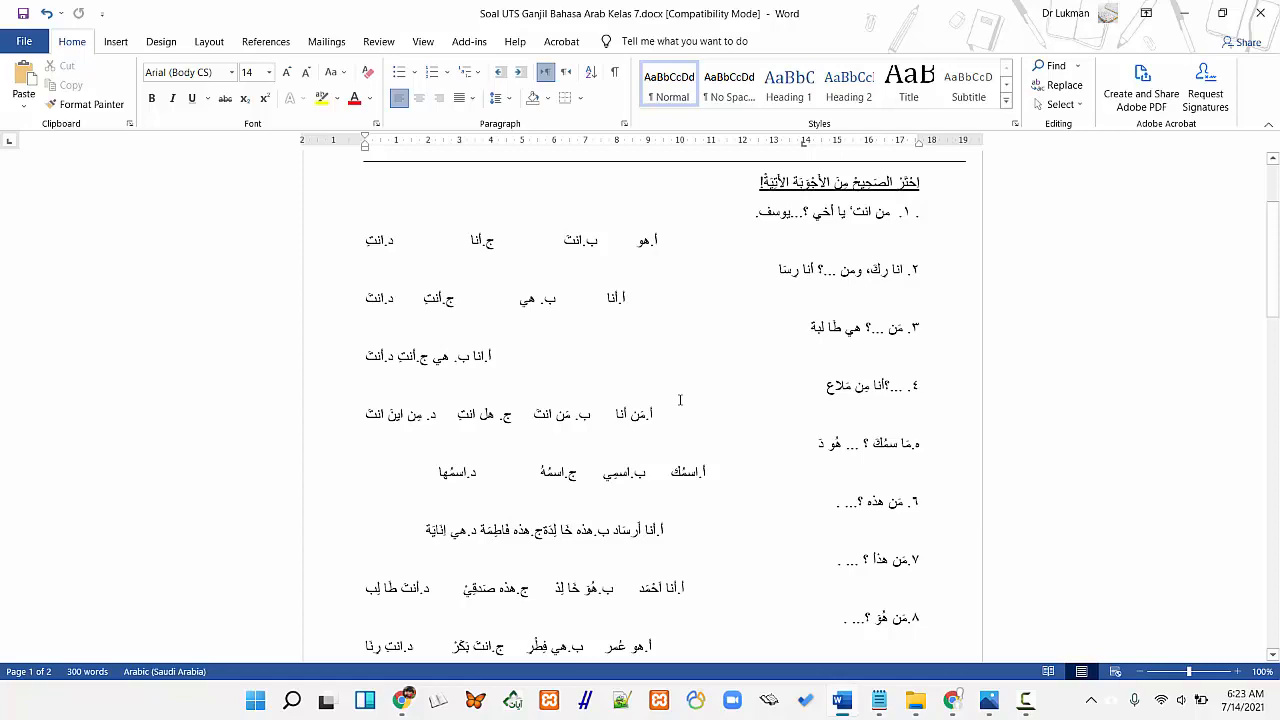
scroll(679, 400, down, 10)
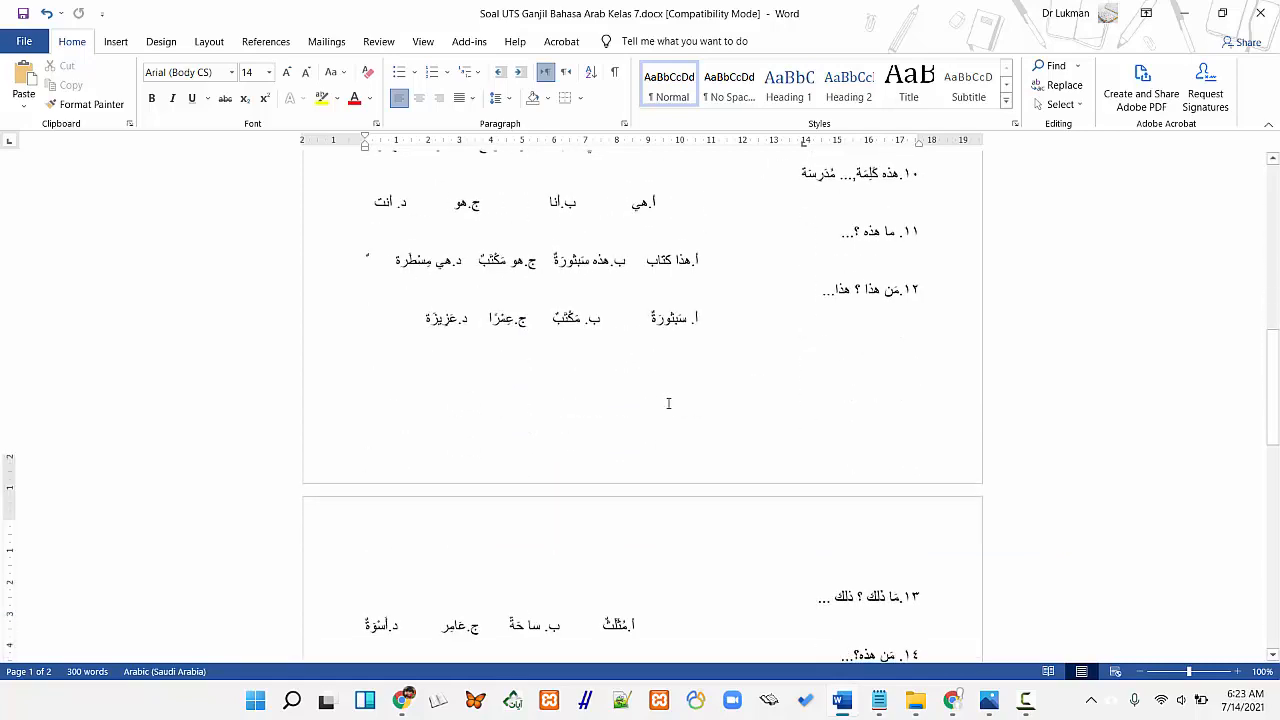
scroll(669, 403, down, 10)
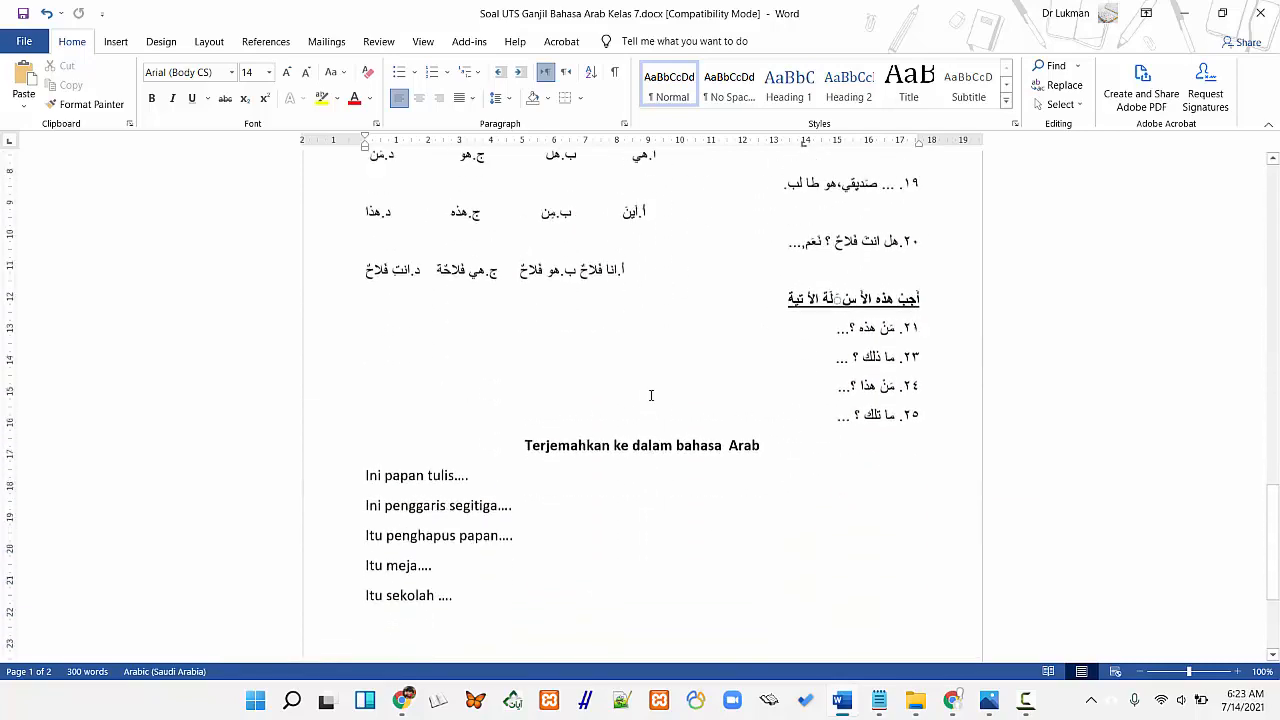
scroll(651, 396, up, 2)
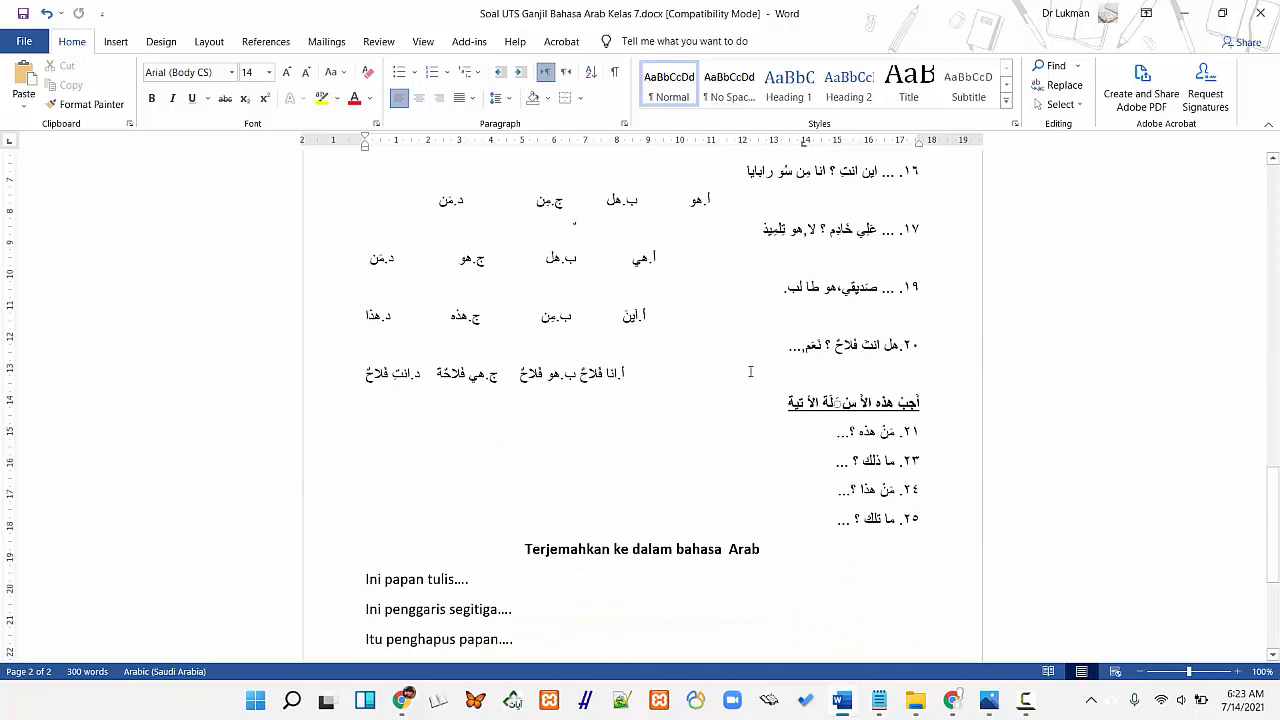
scroll(750, 372, up, 15)
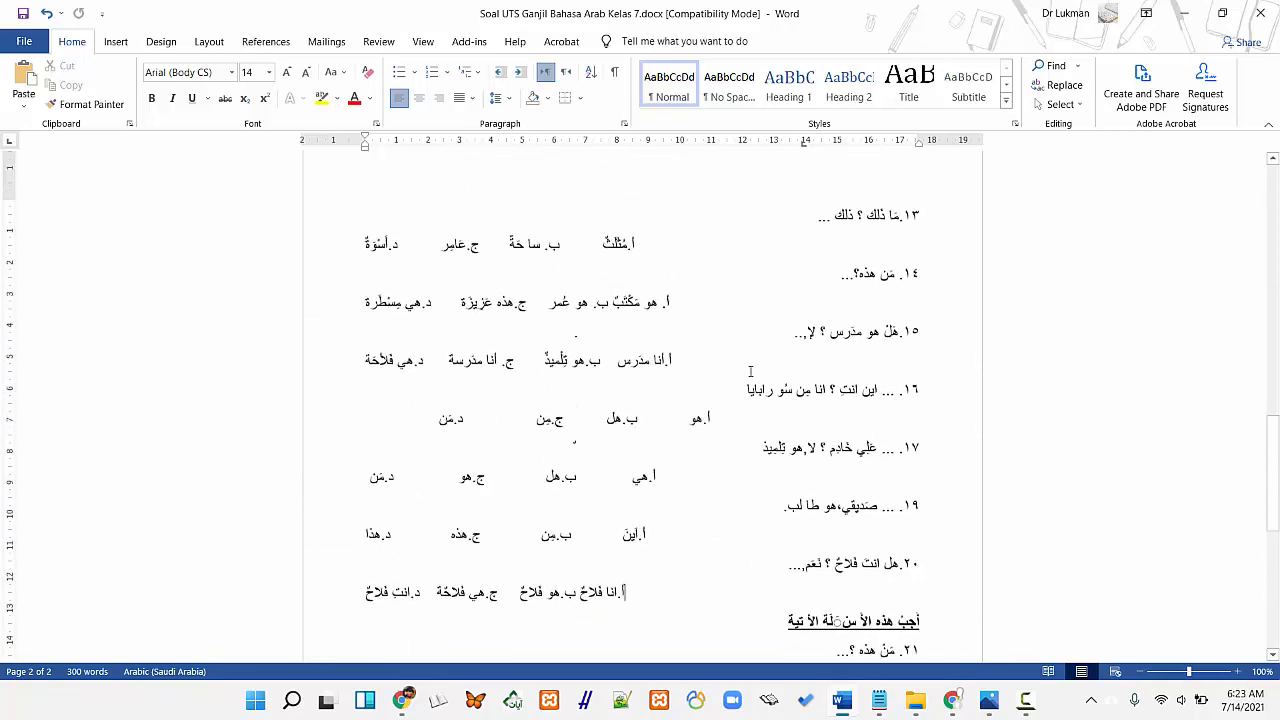
scroll(751, 371, up, 3)
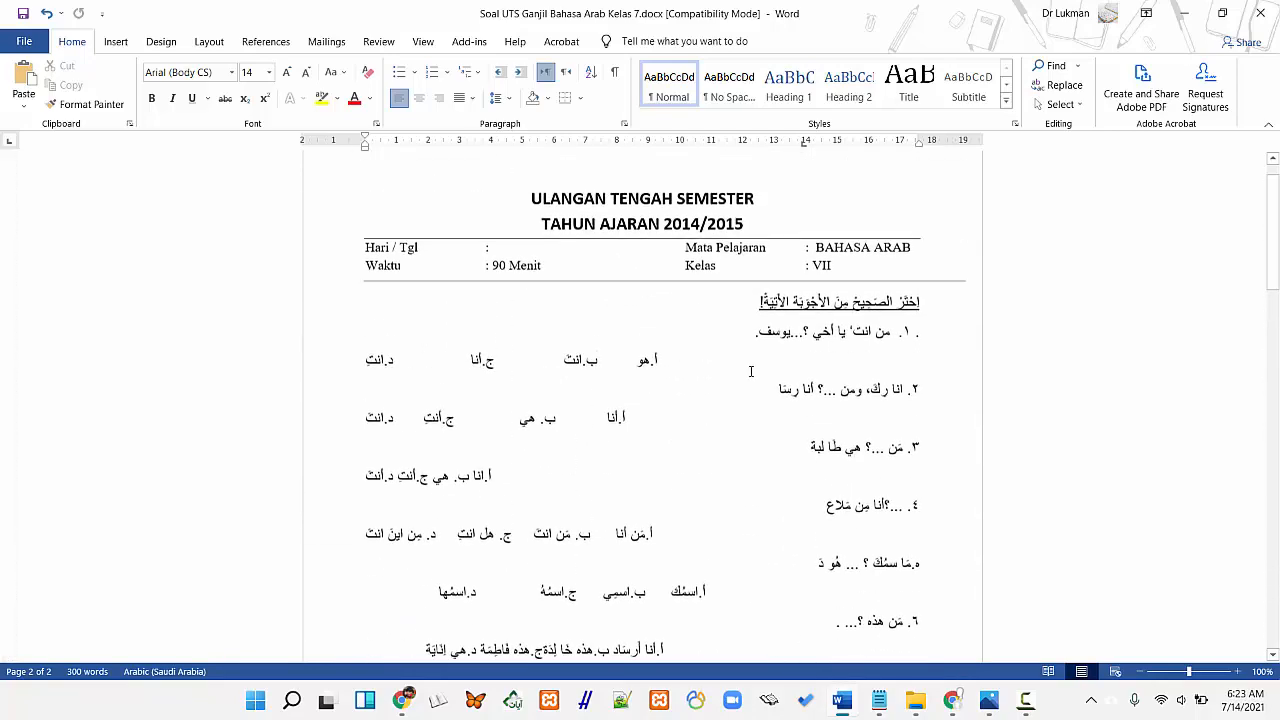
shift+click(797, 333)
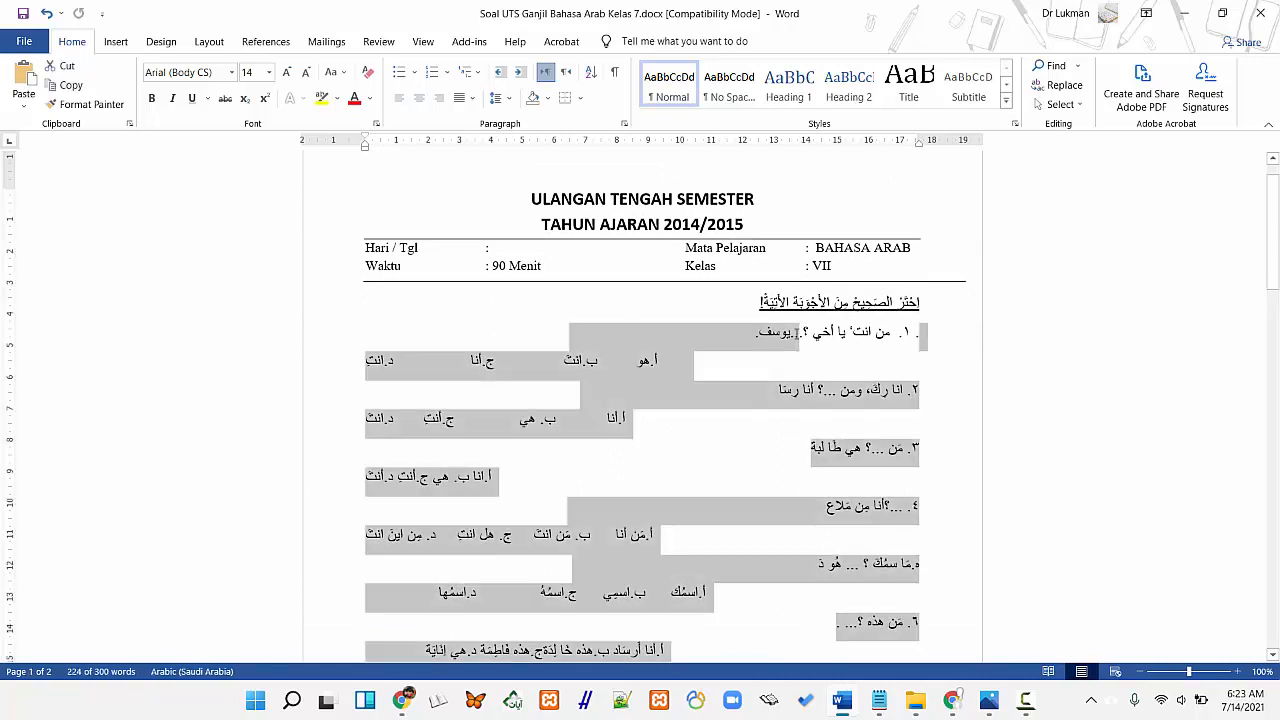
key(shift+Home)
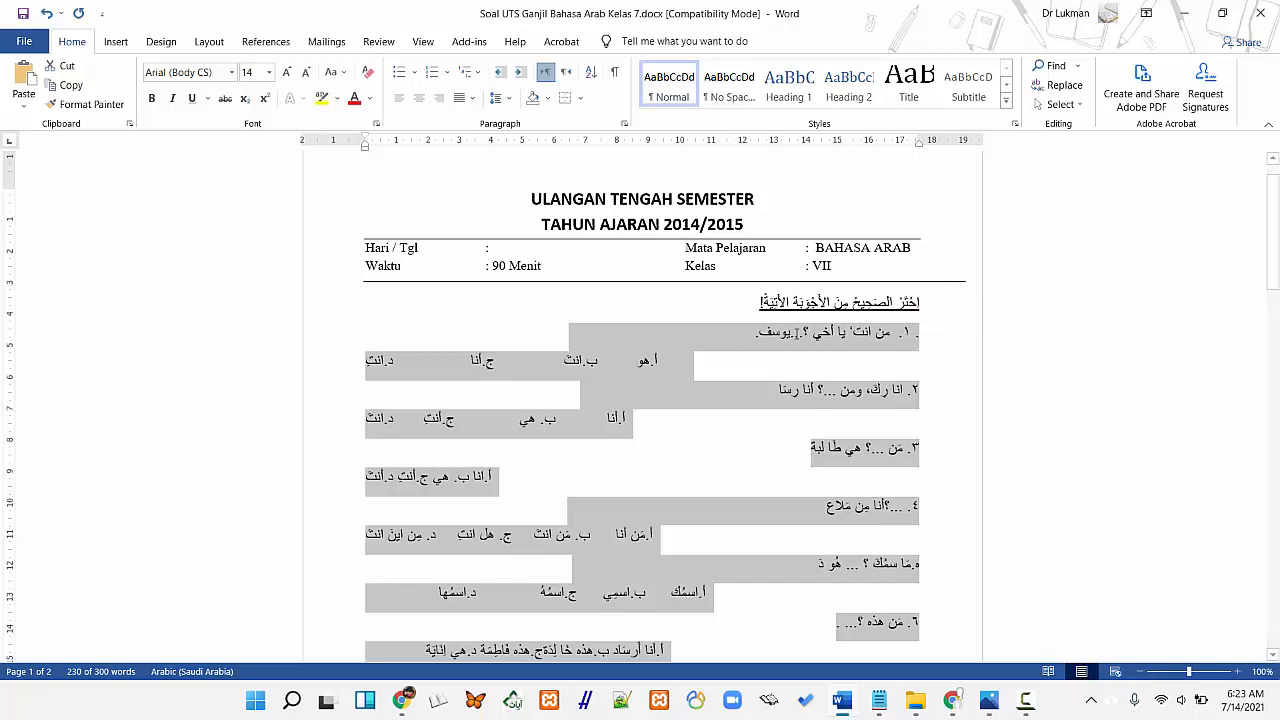
Search for Notepad and open a new blank text document in it
mouse_move(883, 708)
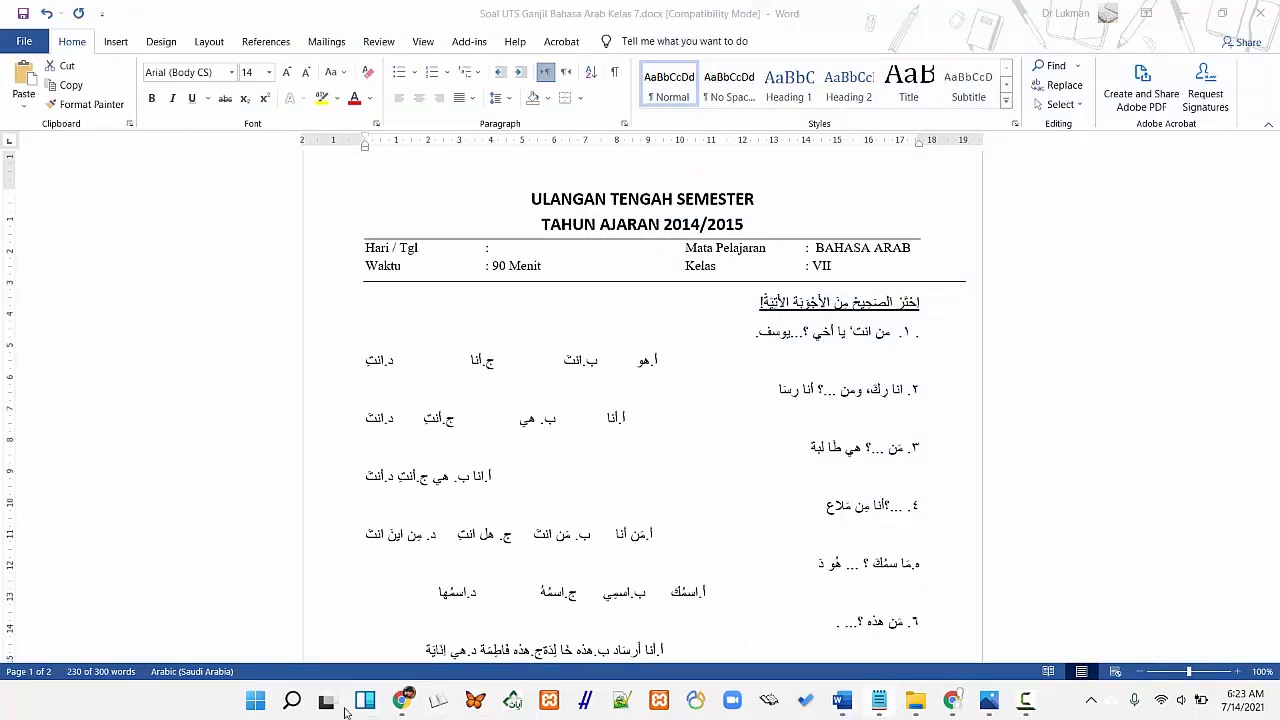
click(291, 703)
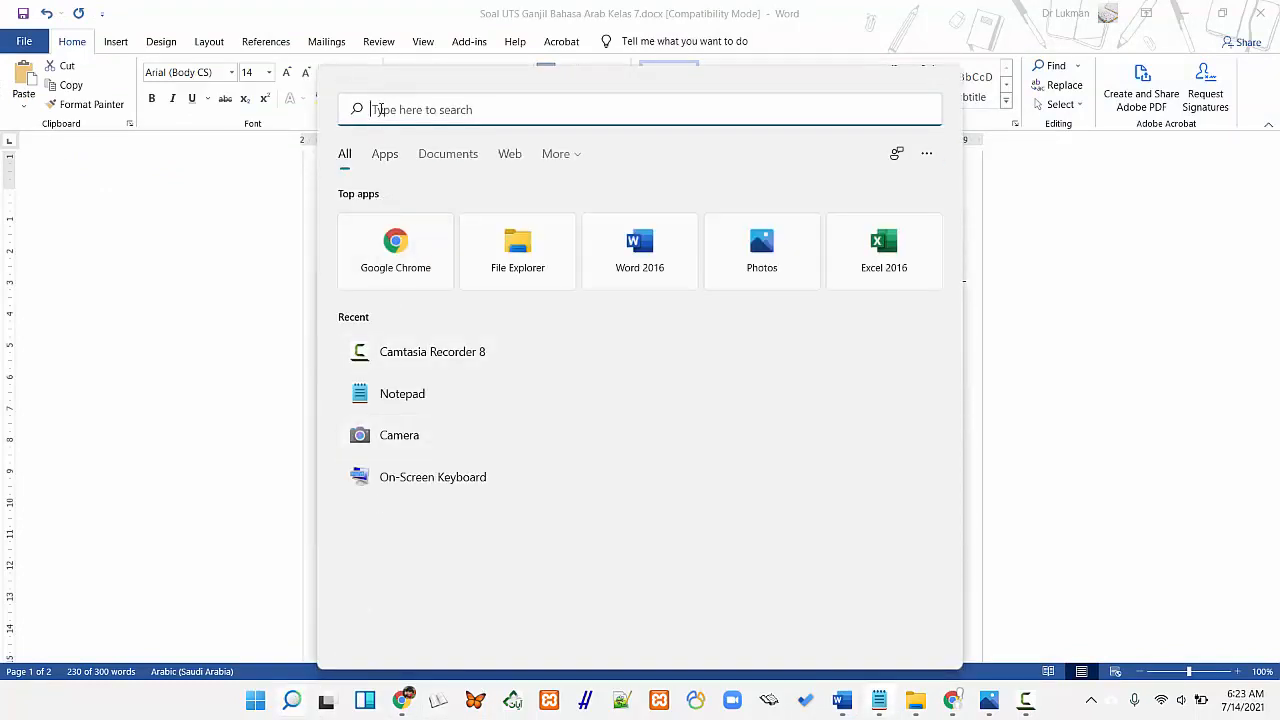
click(291, 703)
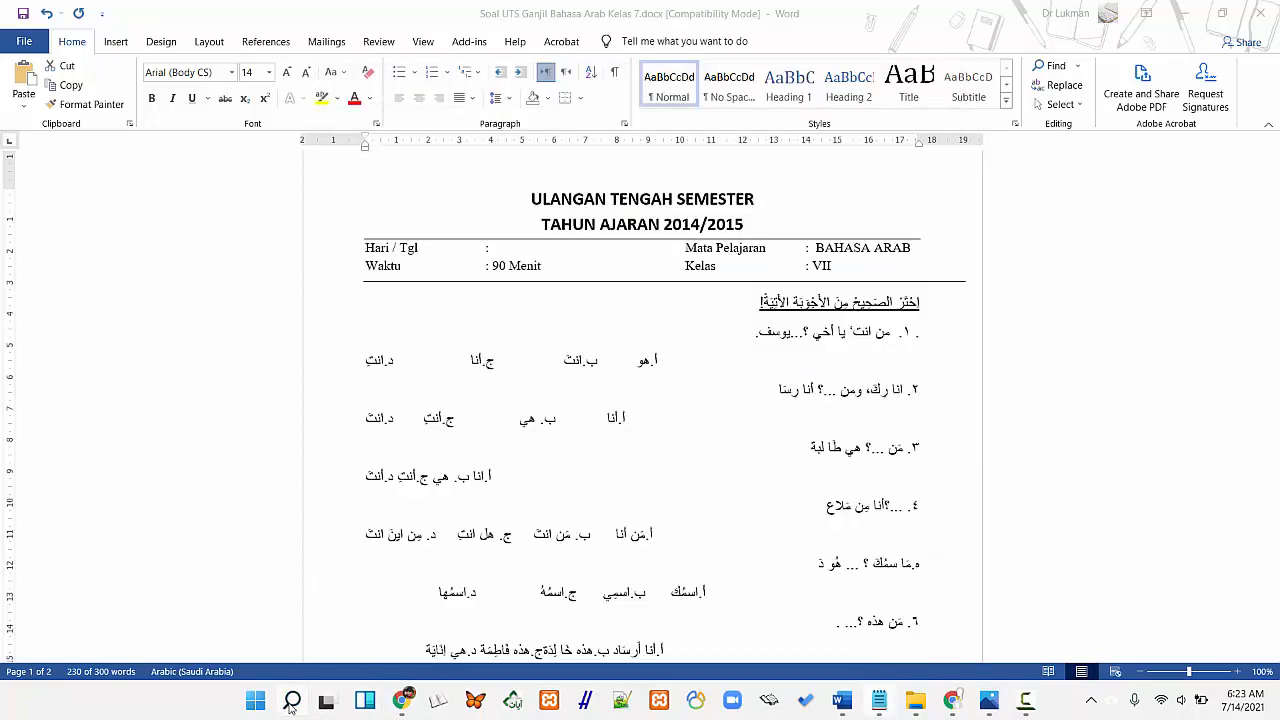
click(256, 702)
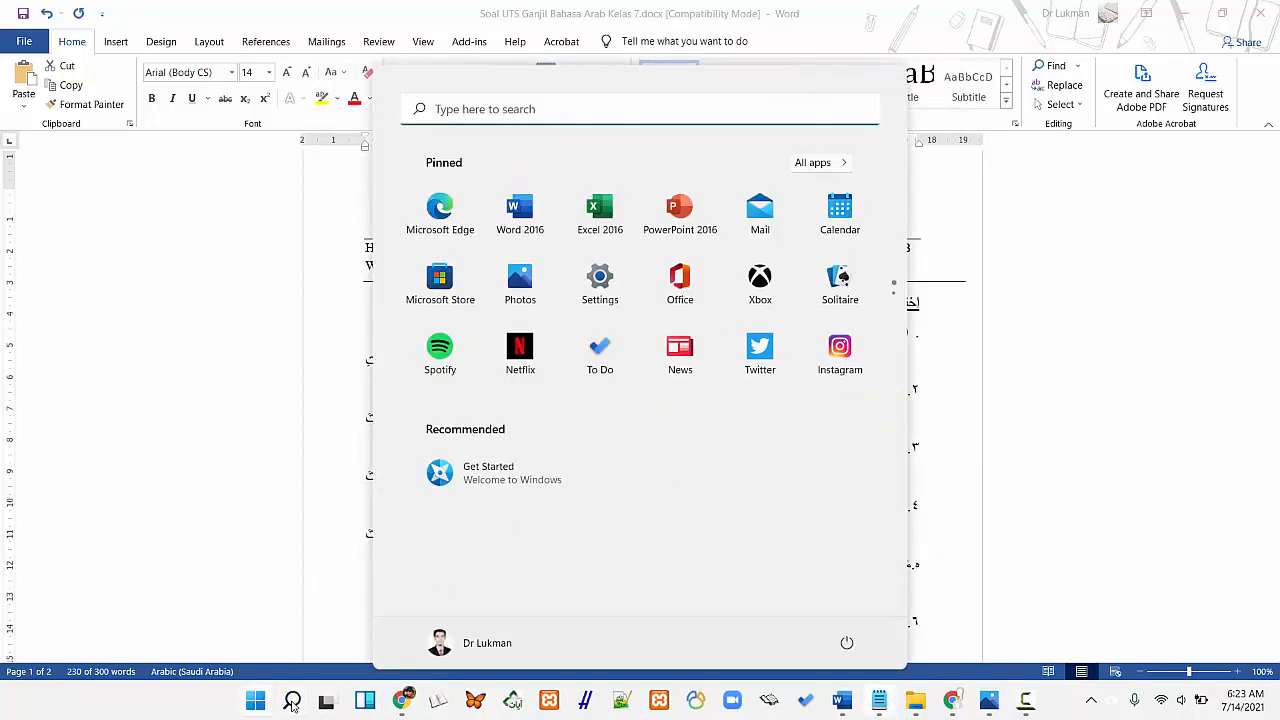
click(292, 704)
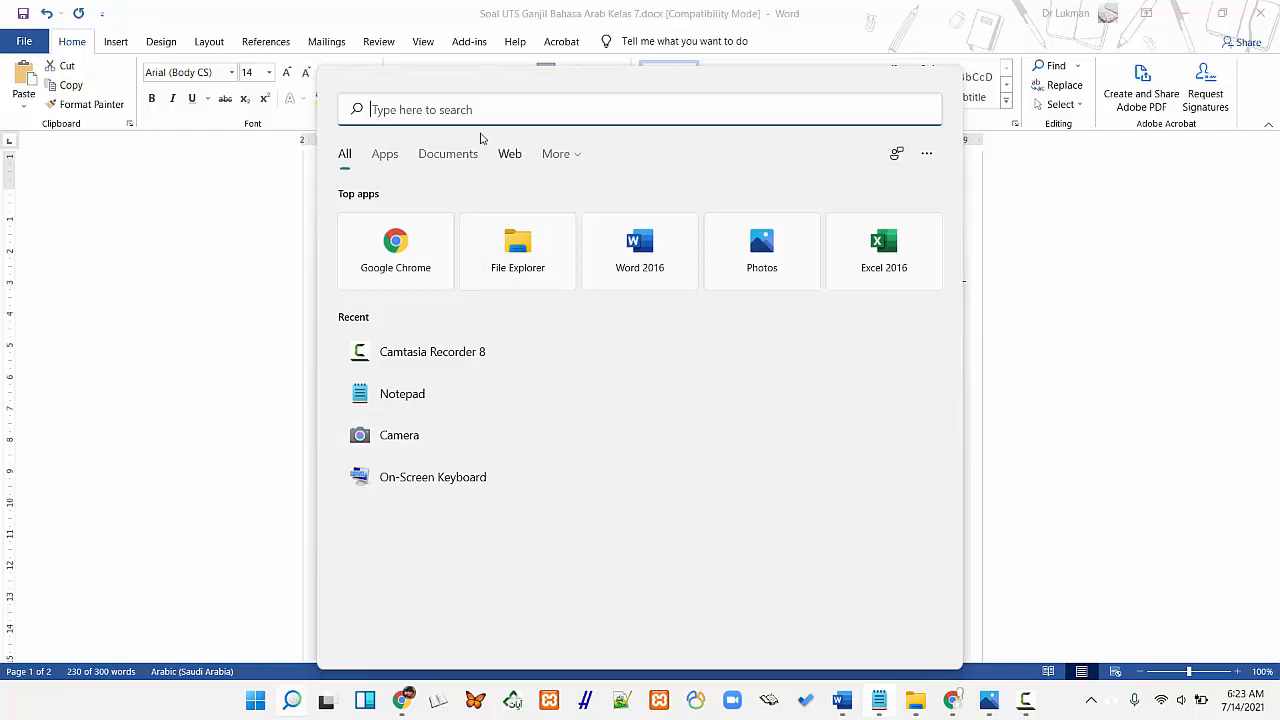
text(notepad)
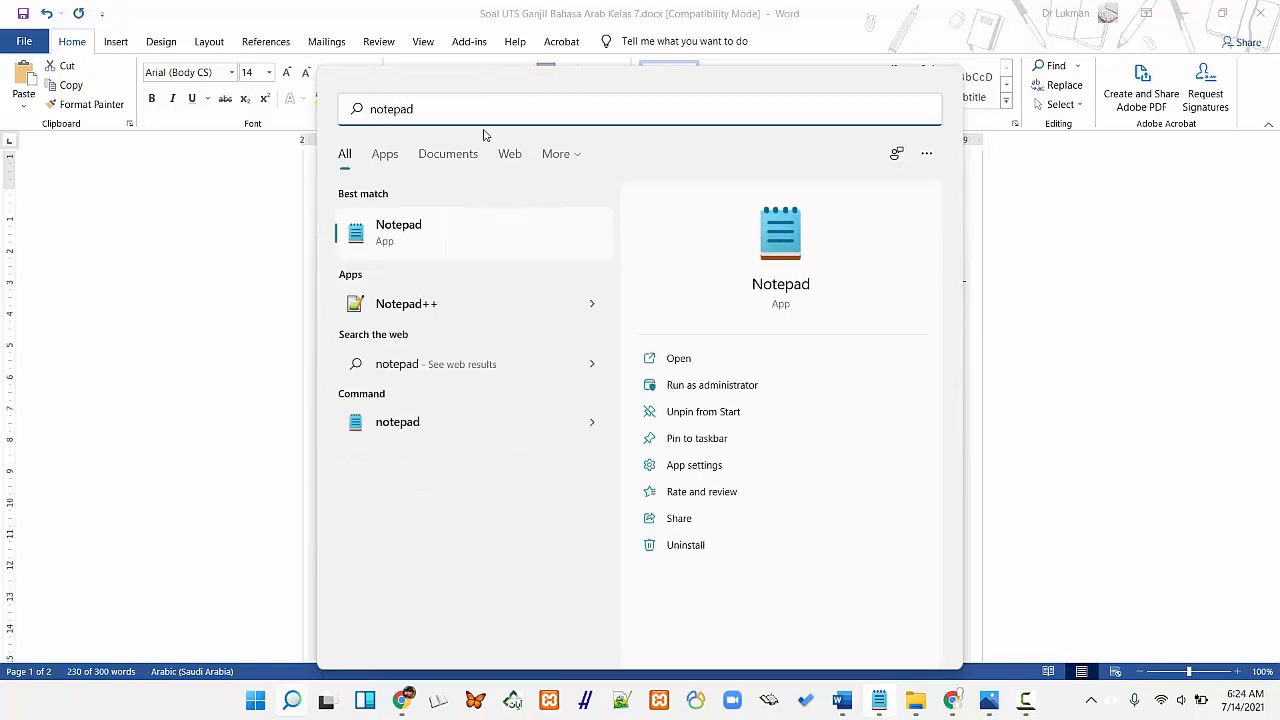
click(419, 239)
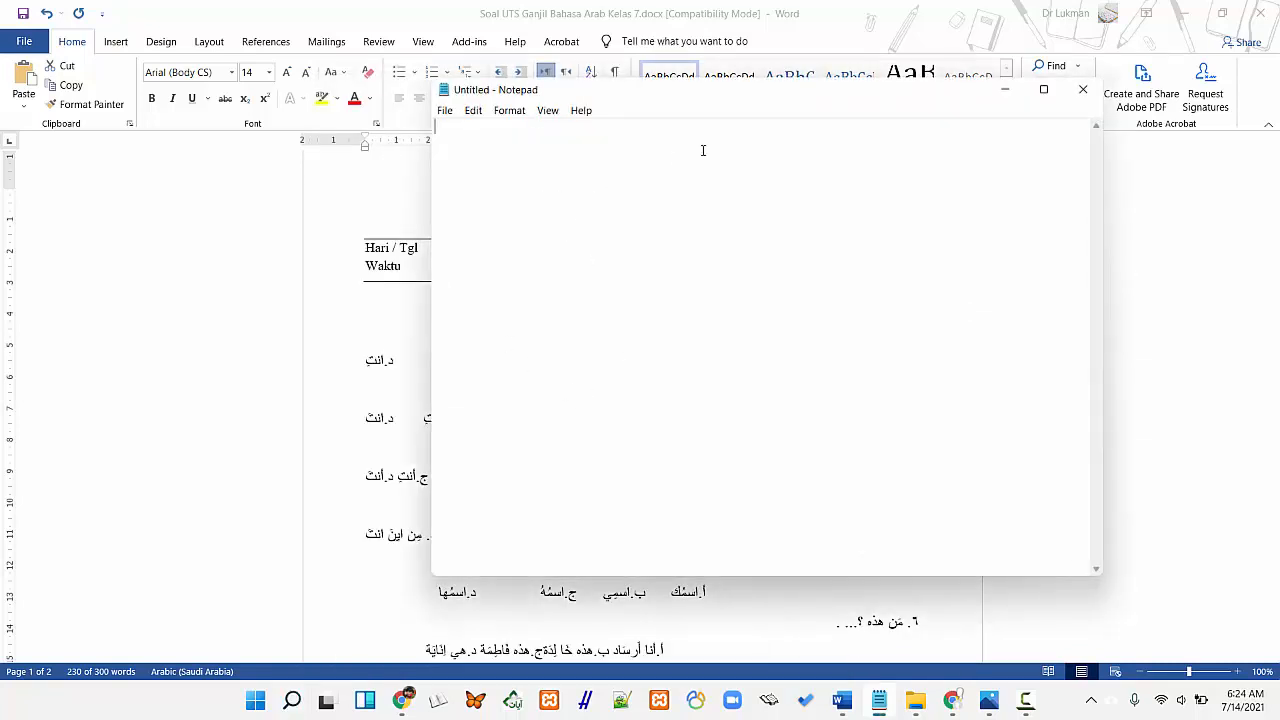
drag(663, 88, 706, 101)
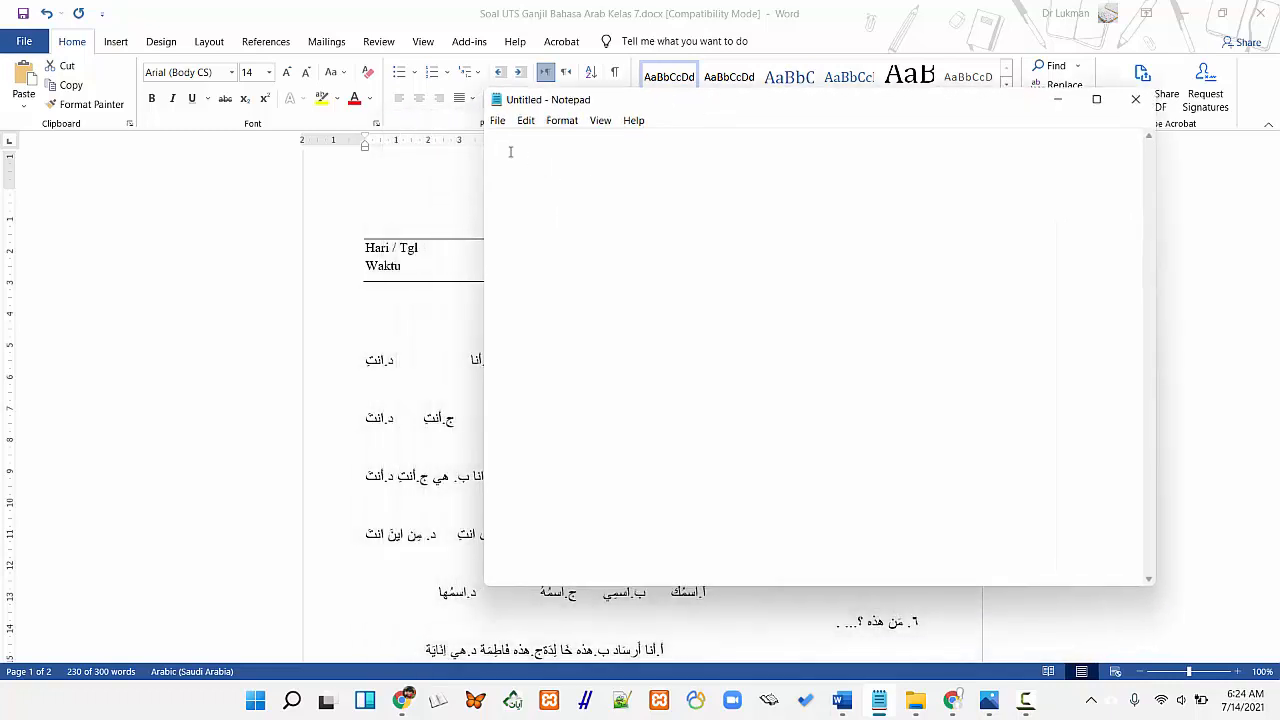
Paste the copied exam questions into the blank text document and snap its window to the right half of the screen
key(ctrl+v)
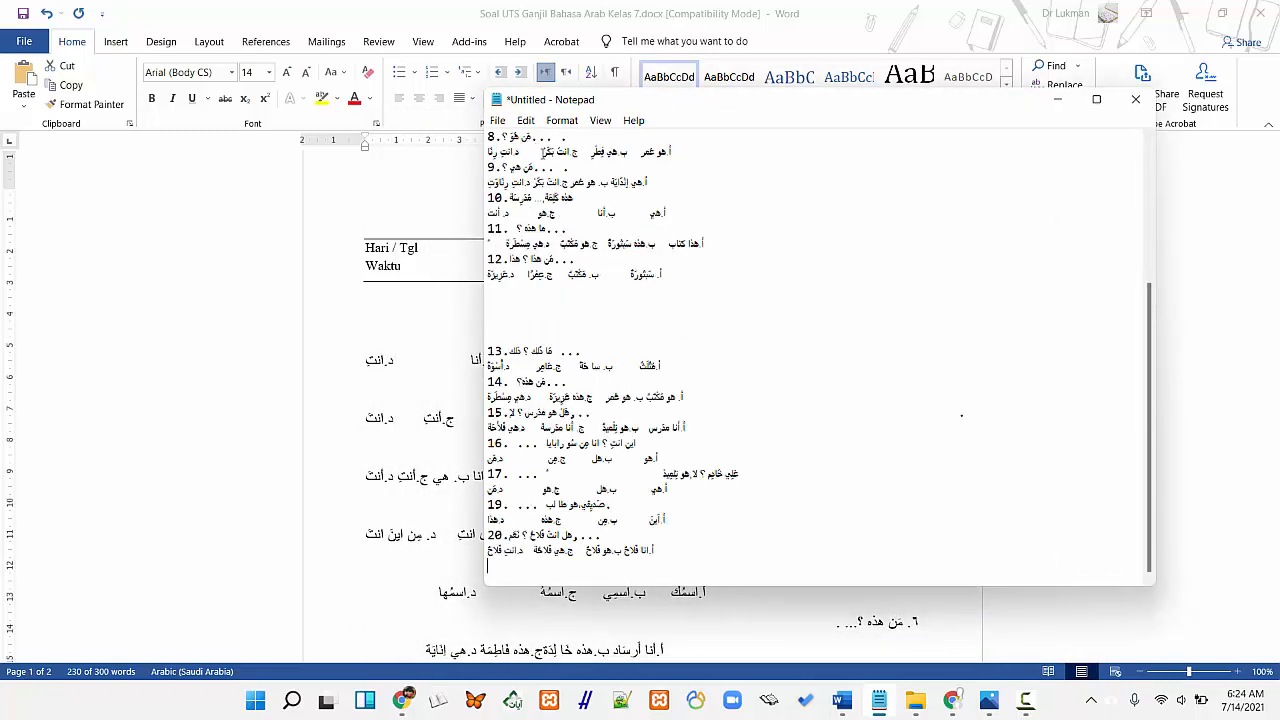
scroll(720, 332, up, 5)
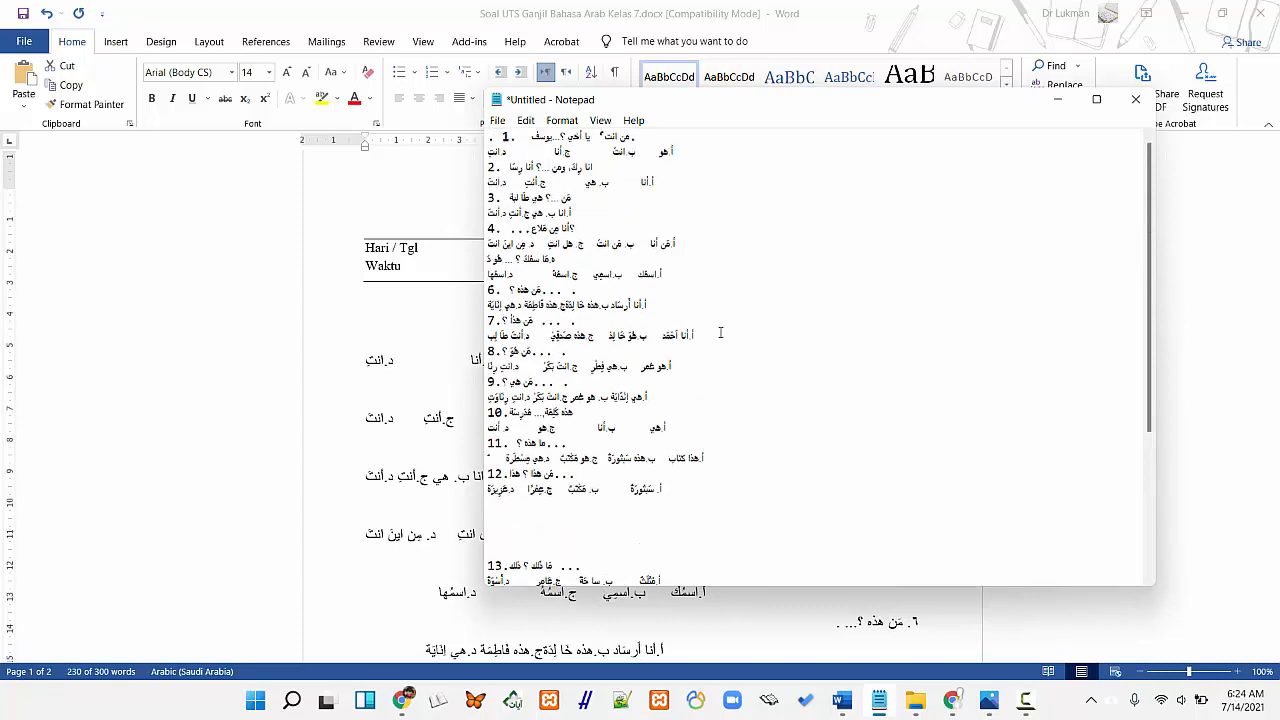
drag(735, 100, 784, 109)
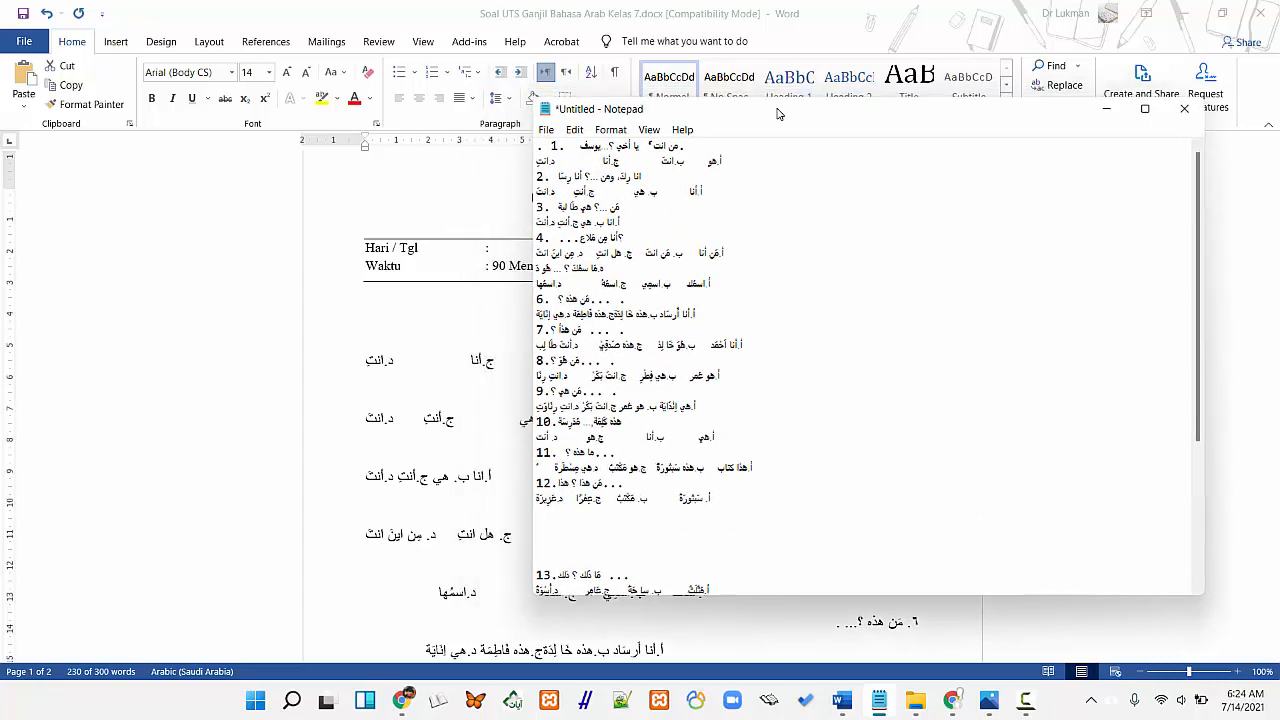
mouse_move(1150, 113)
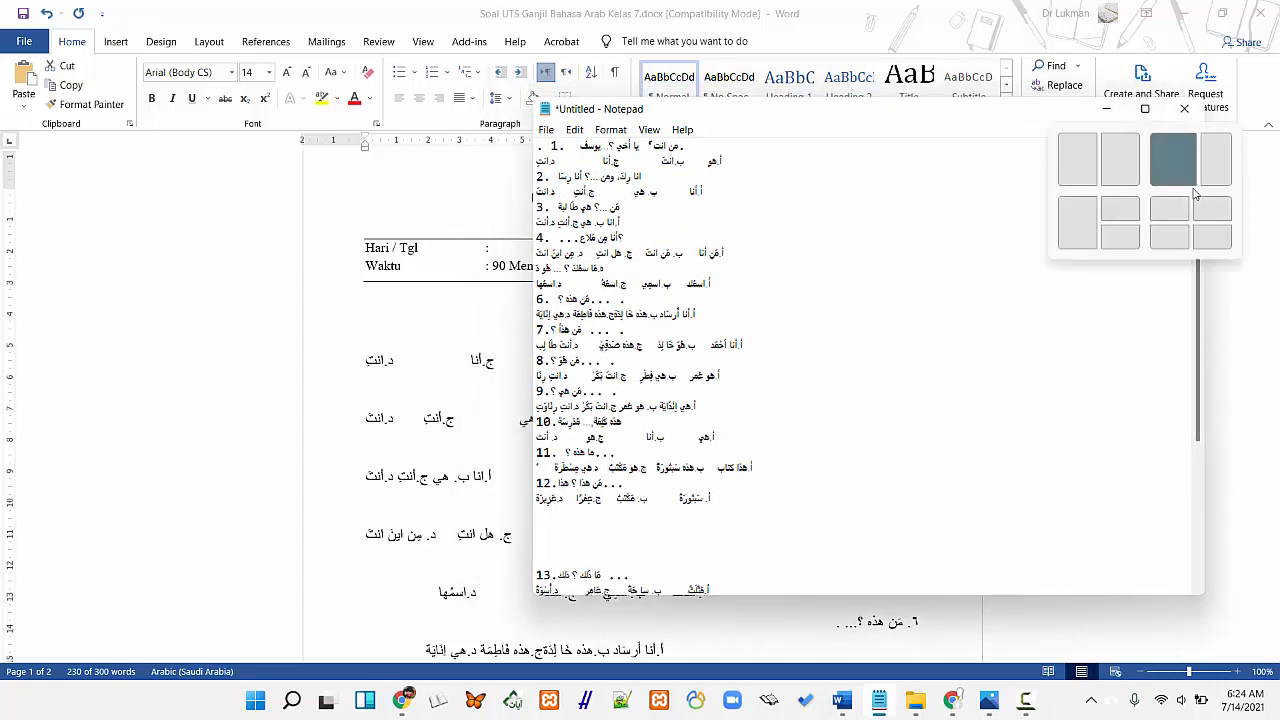
click(1120, 162)
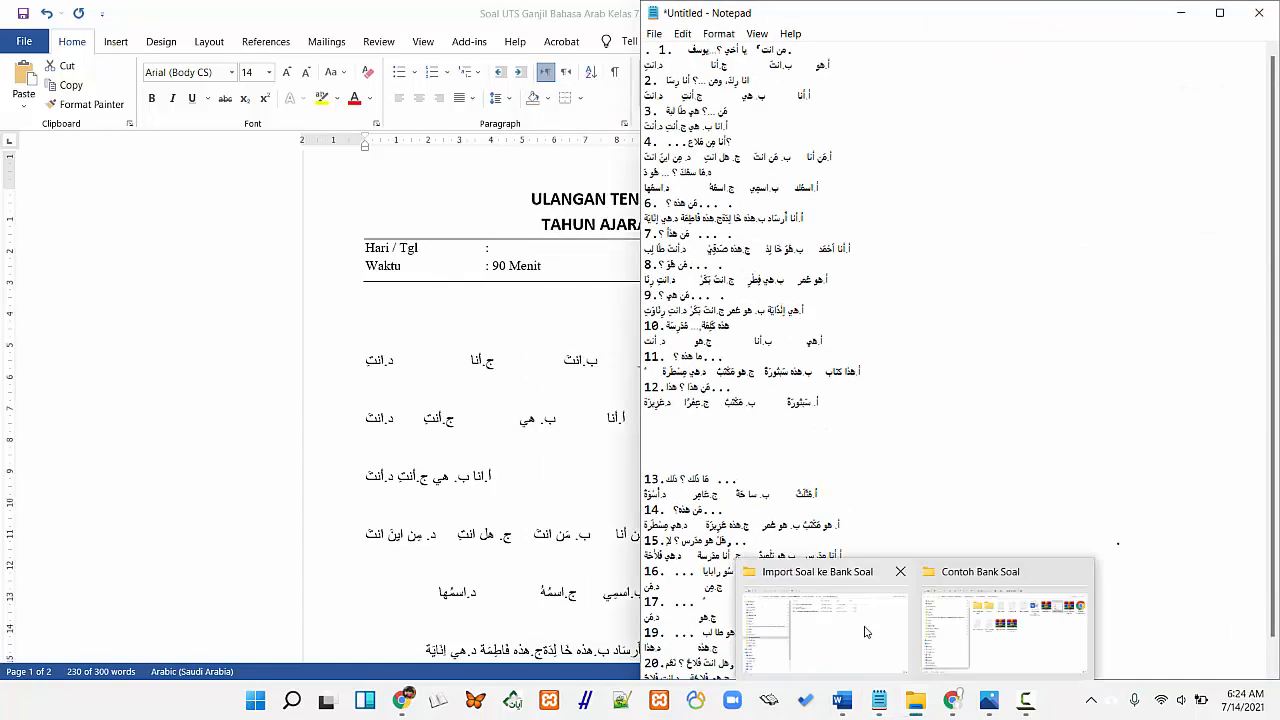
Open "3. Soal Format Aiken FIK PG.txt" from the "Import Soal ke Bank Soal" folder and place it side by side with the pasted questions
click(866, 635)
double_click(424, 147)
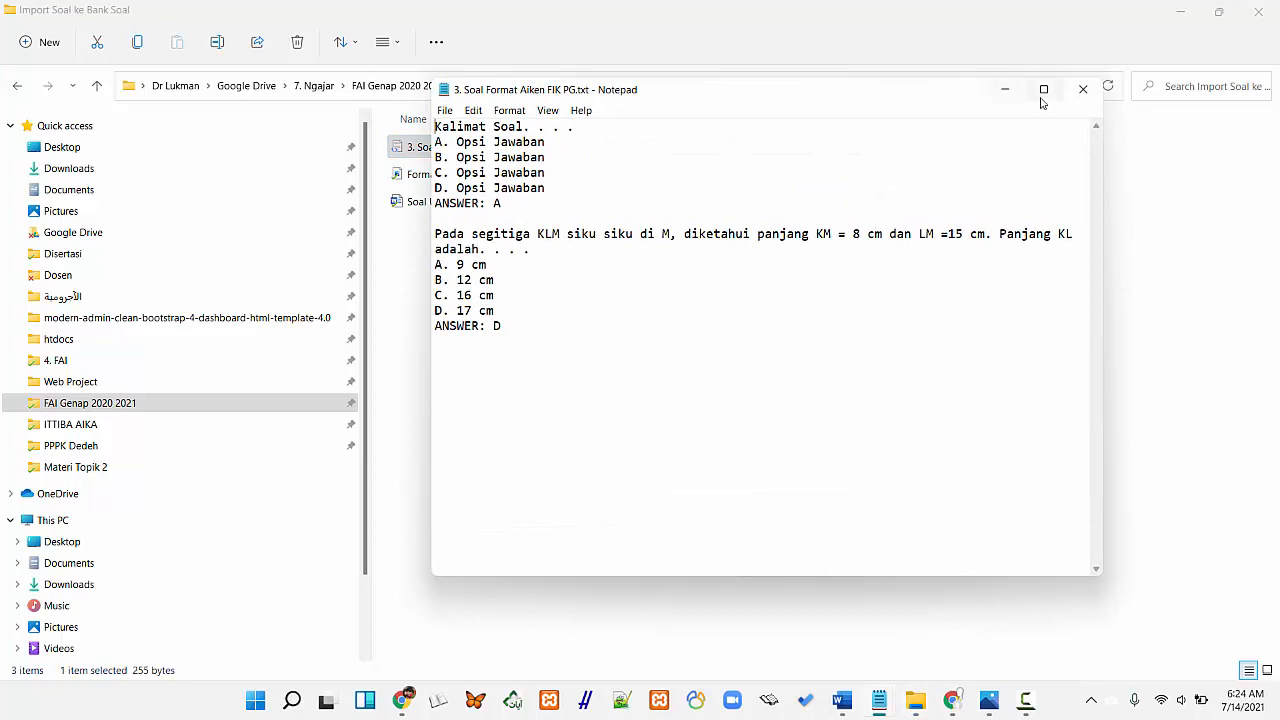
mouse_move(1043, 100)
click(966, 140)
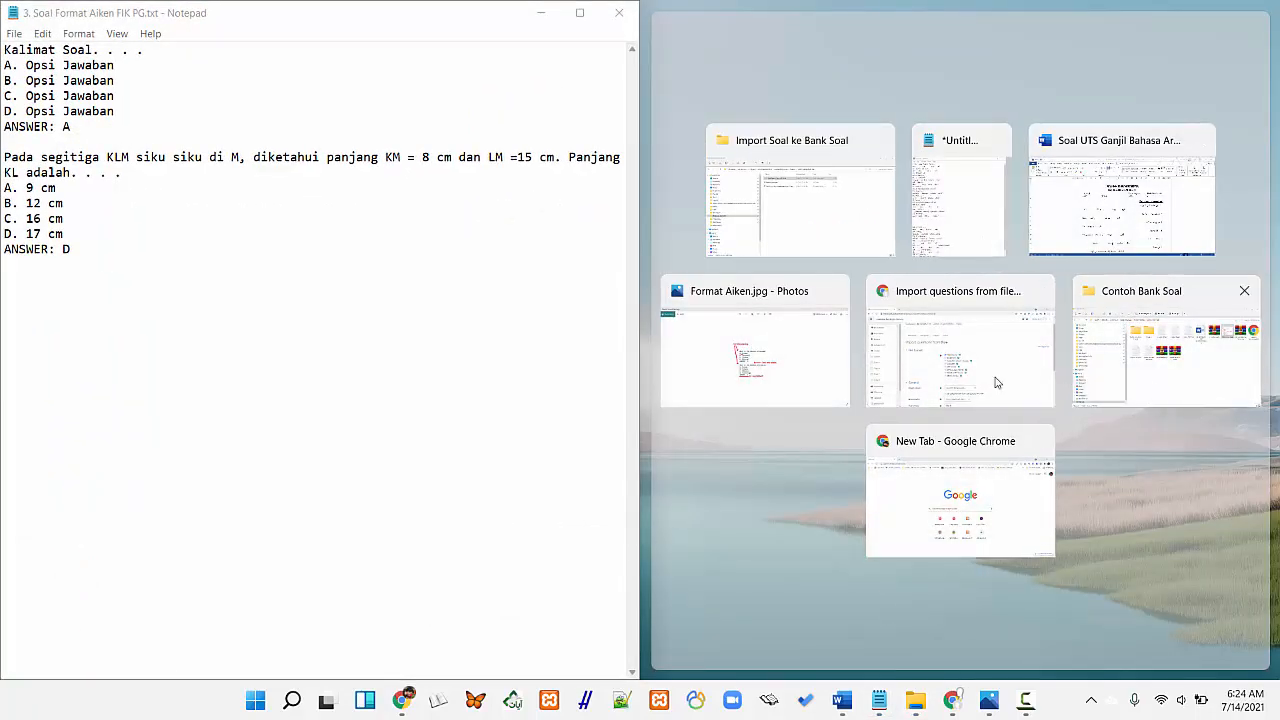
click(942, 214)
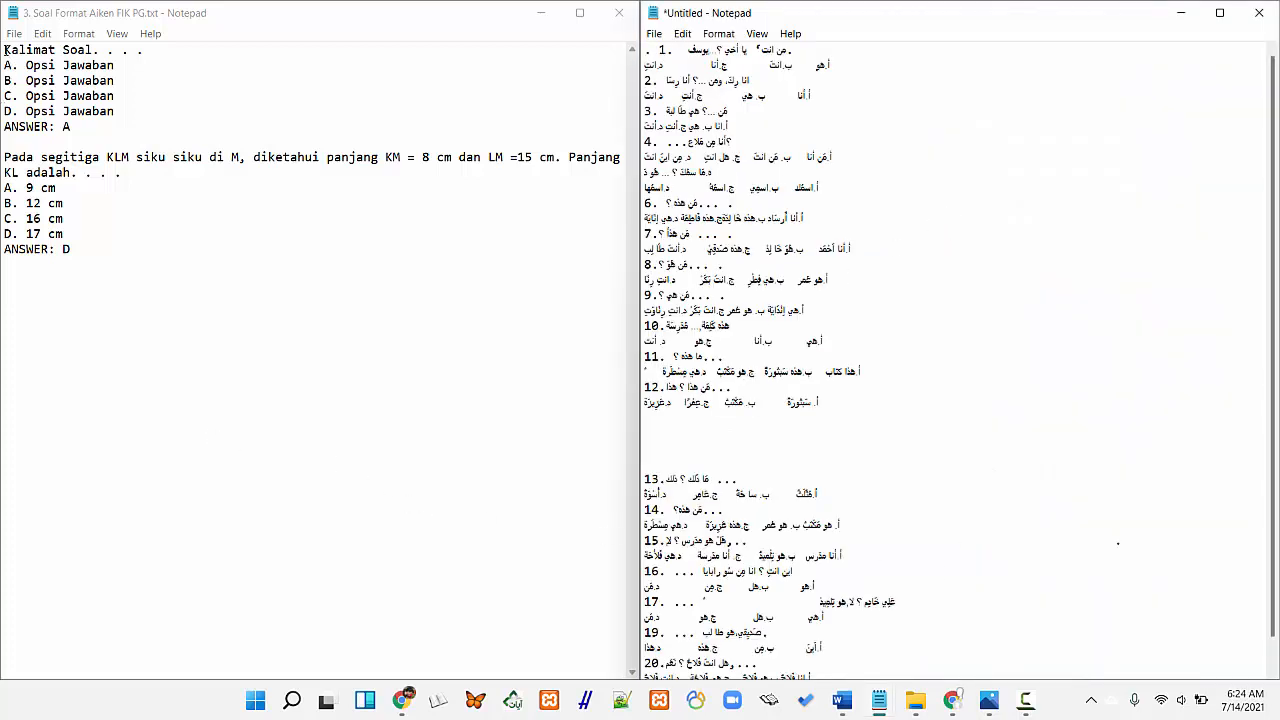
Compare the template's question line with the example in Format Aiken.jpg, and minimize the image viewer
drag(5, 49, 156, 45)
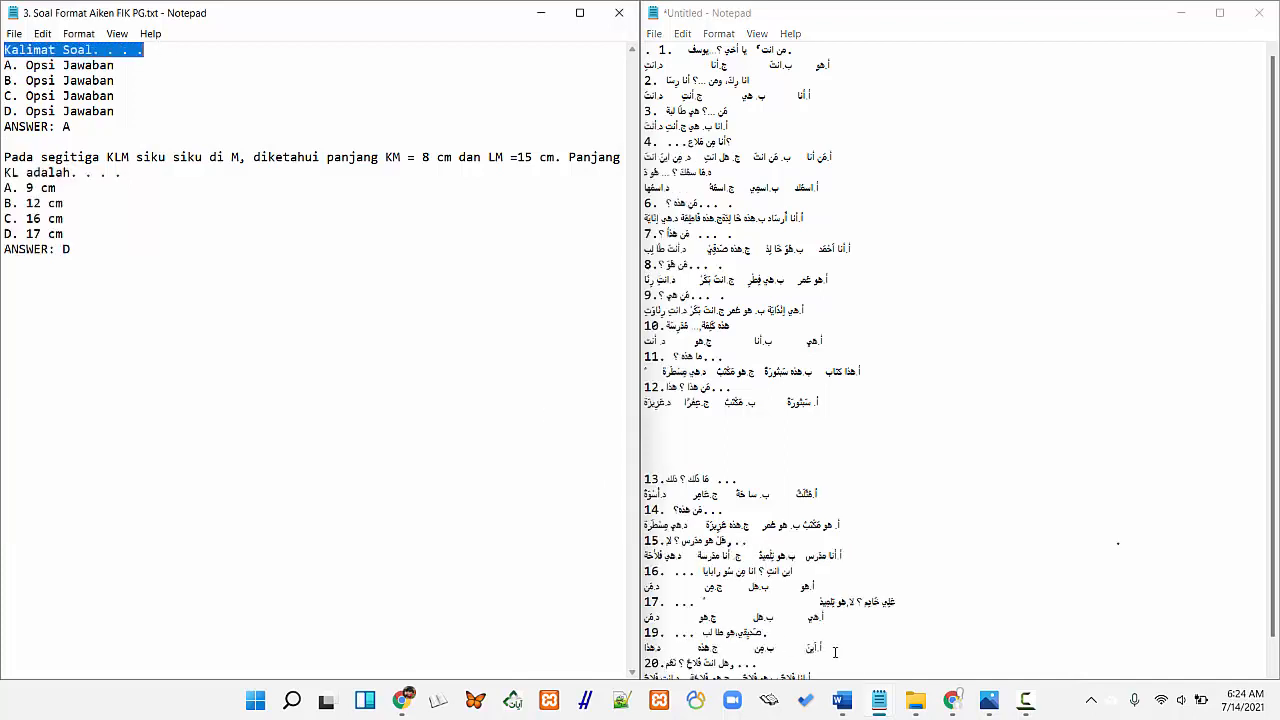
click(988, 700)
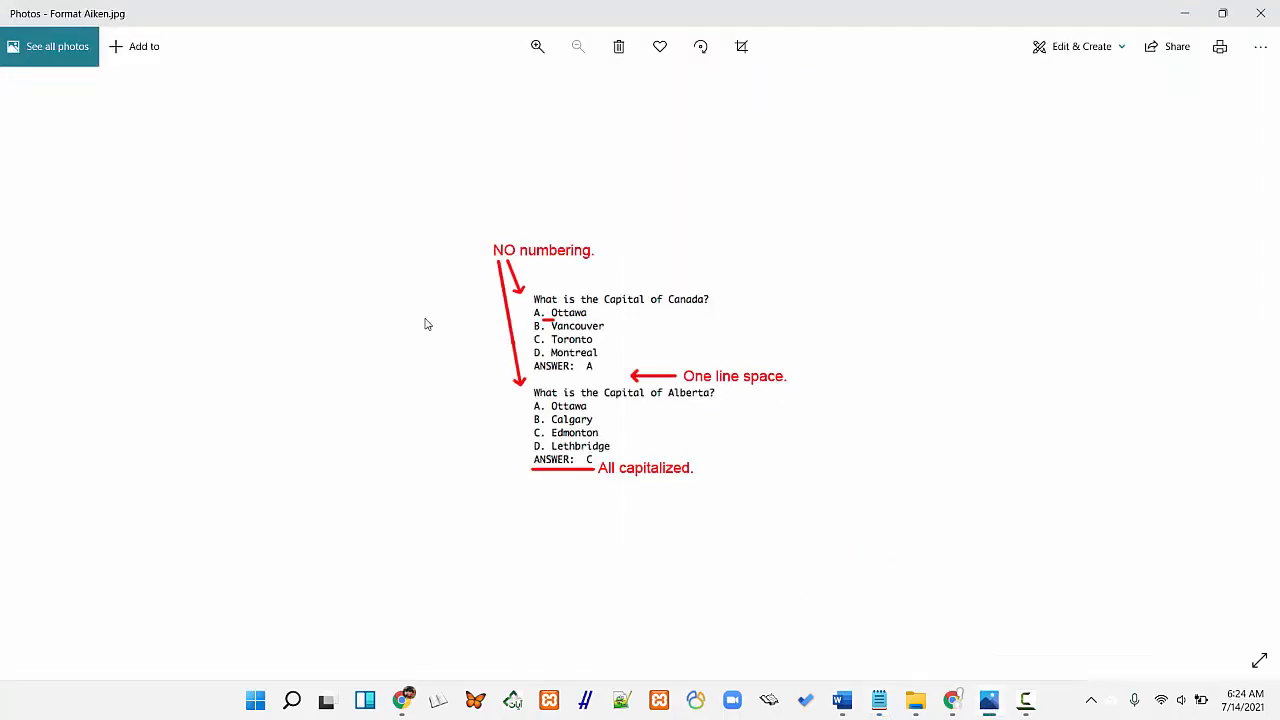
click(1186, 14)
Copy the "Kalimat Soal" placeholder block and paste it three times below the last sample question, separated by blank lines
click(26, 65)
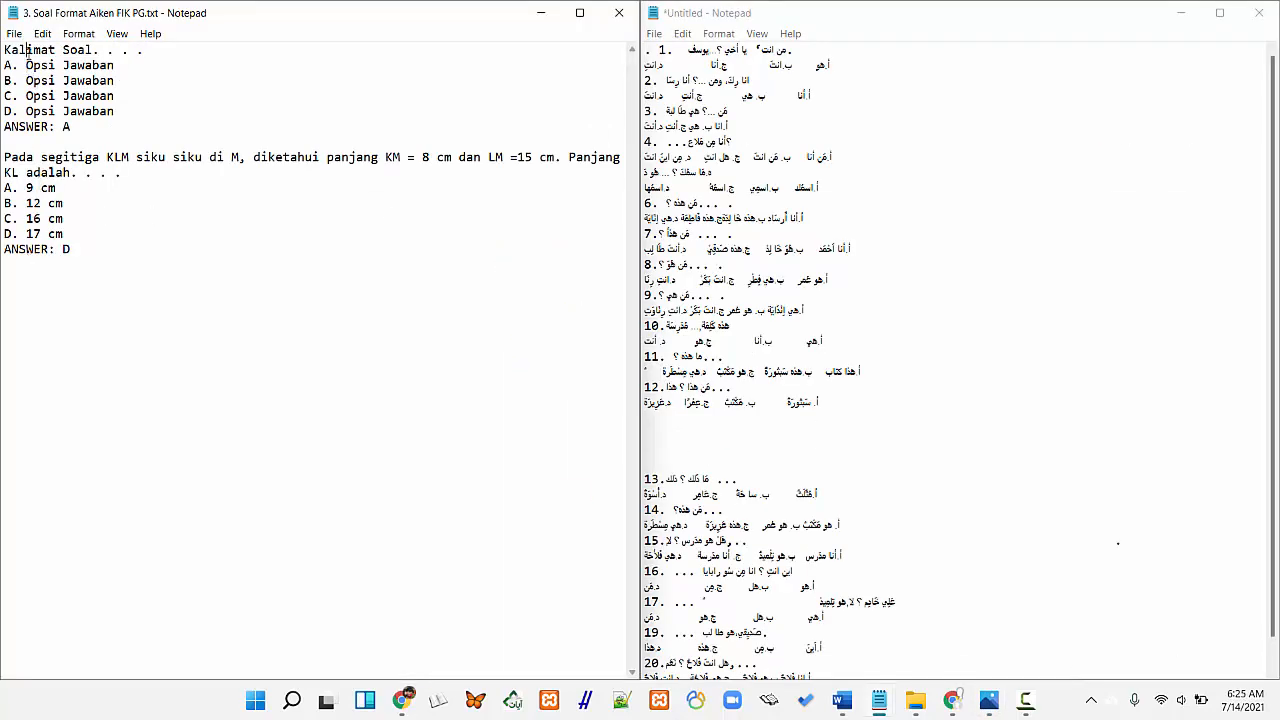
drag(83, 129, 3, 49)
key(ctrl+c)
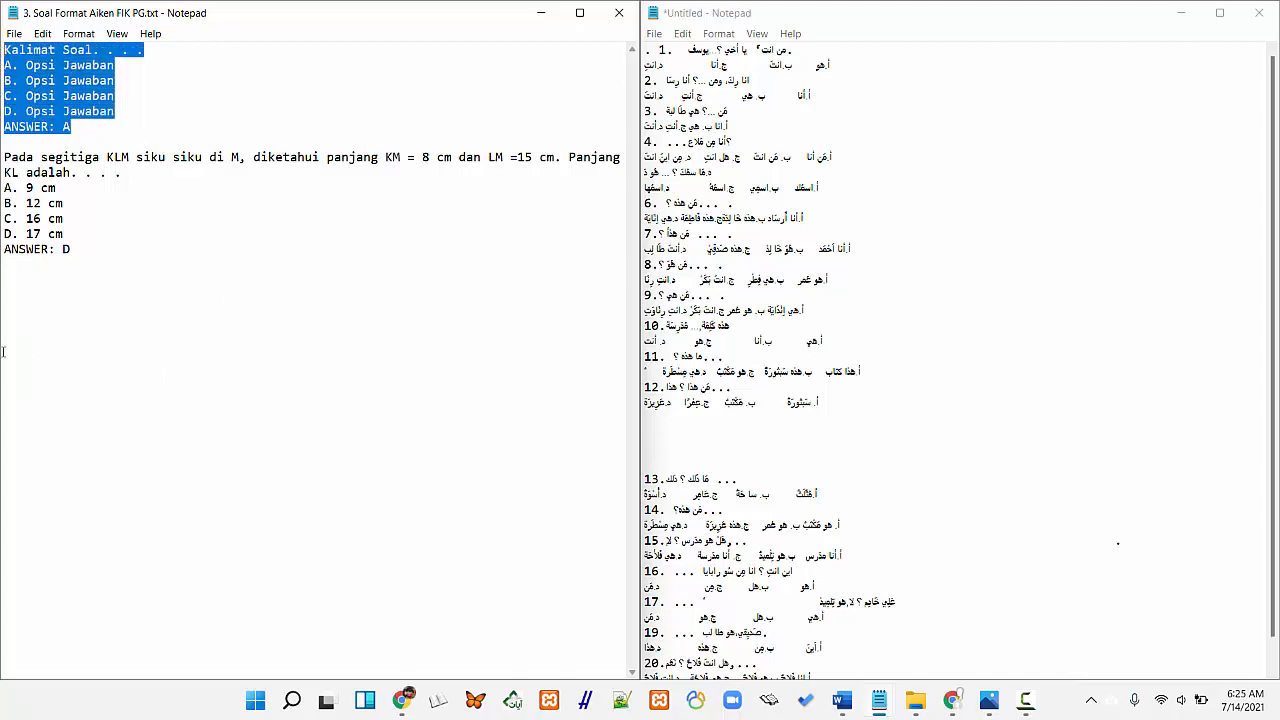
click(78, 259)
key(Return)
key(Return)
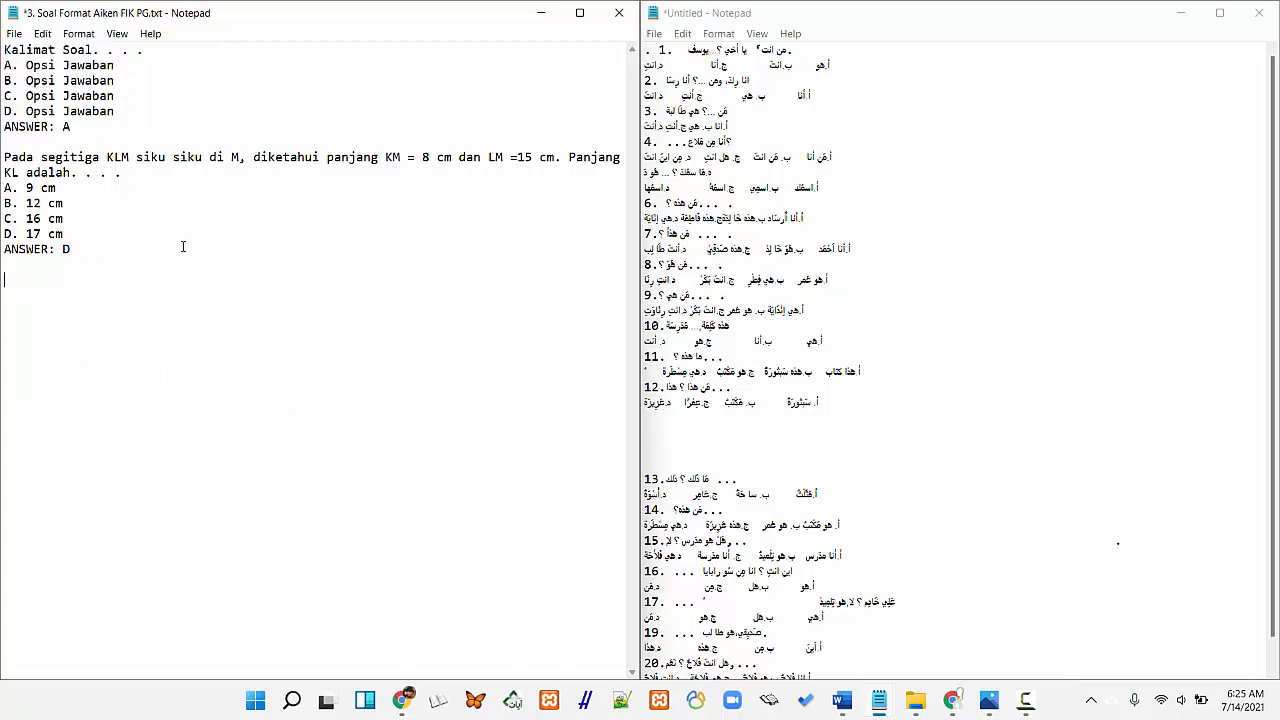
key(ctrl+v)
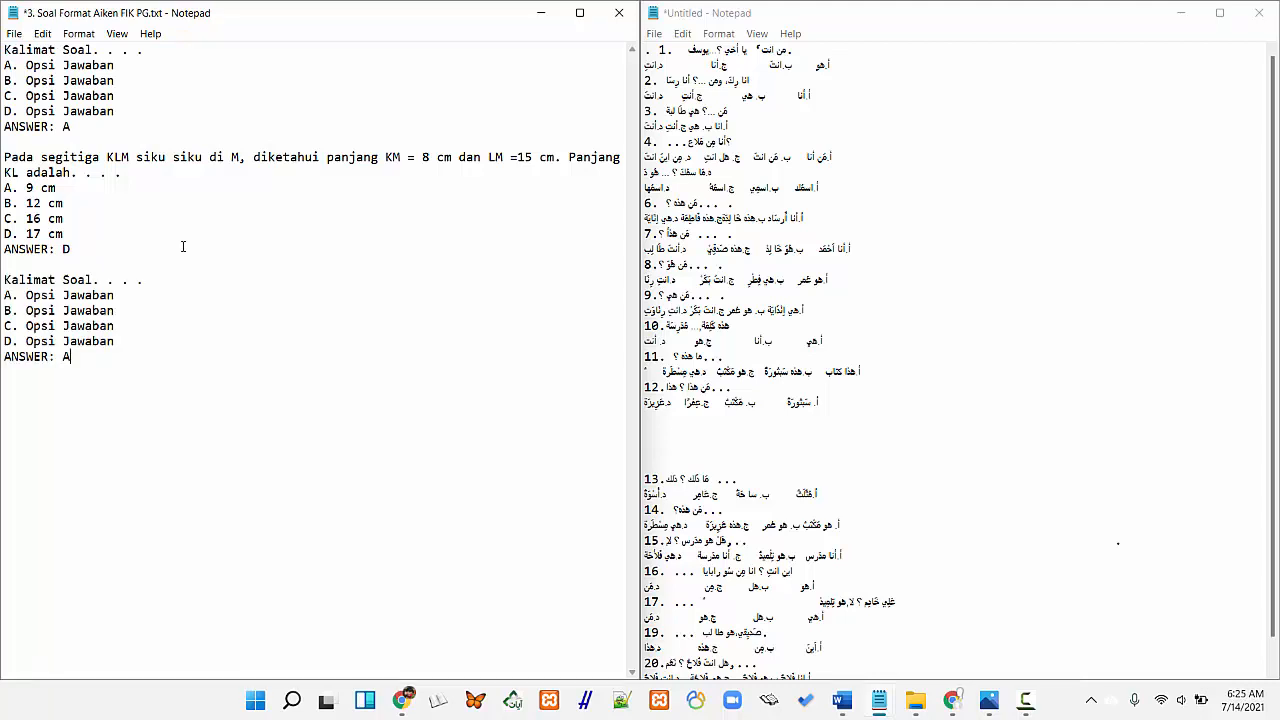
key(Return)
key(Return)
key(ctrl+v)
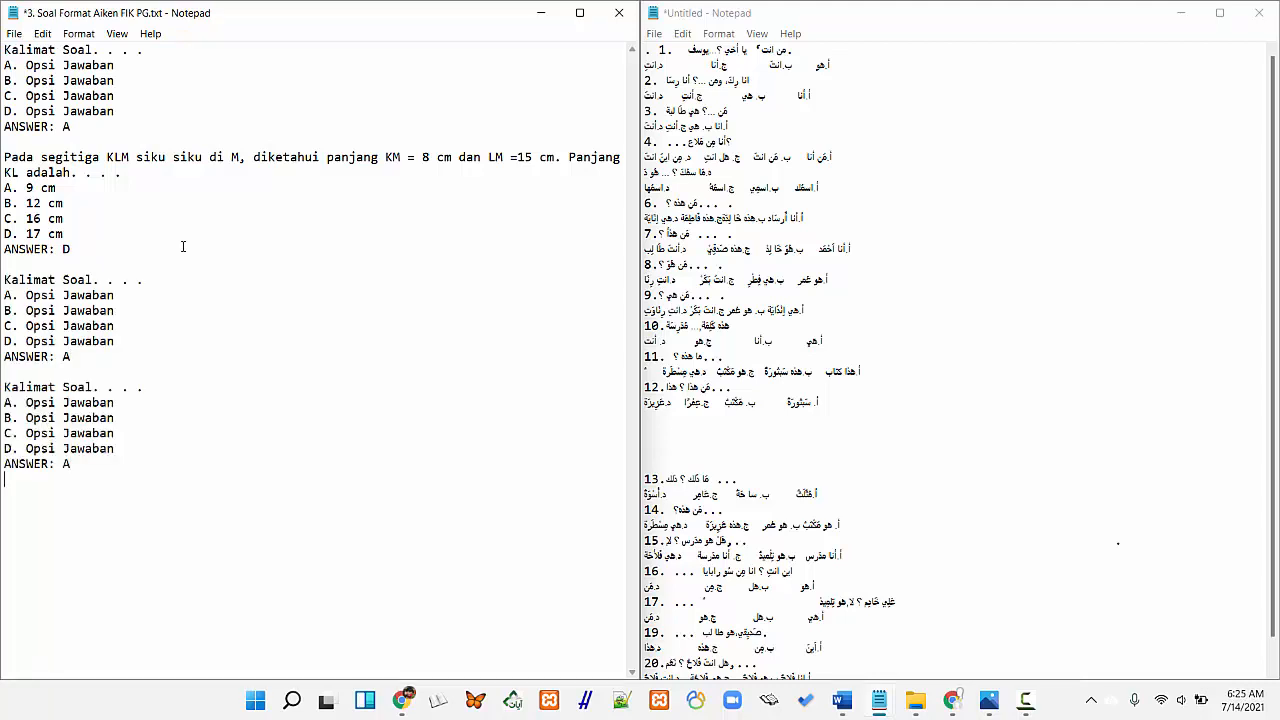
key(ctrl+v)
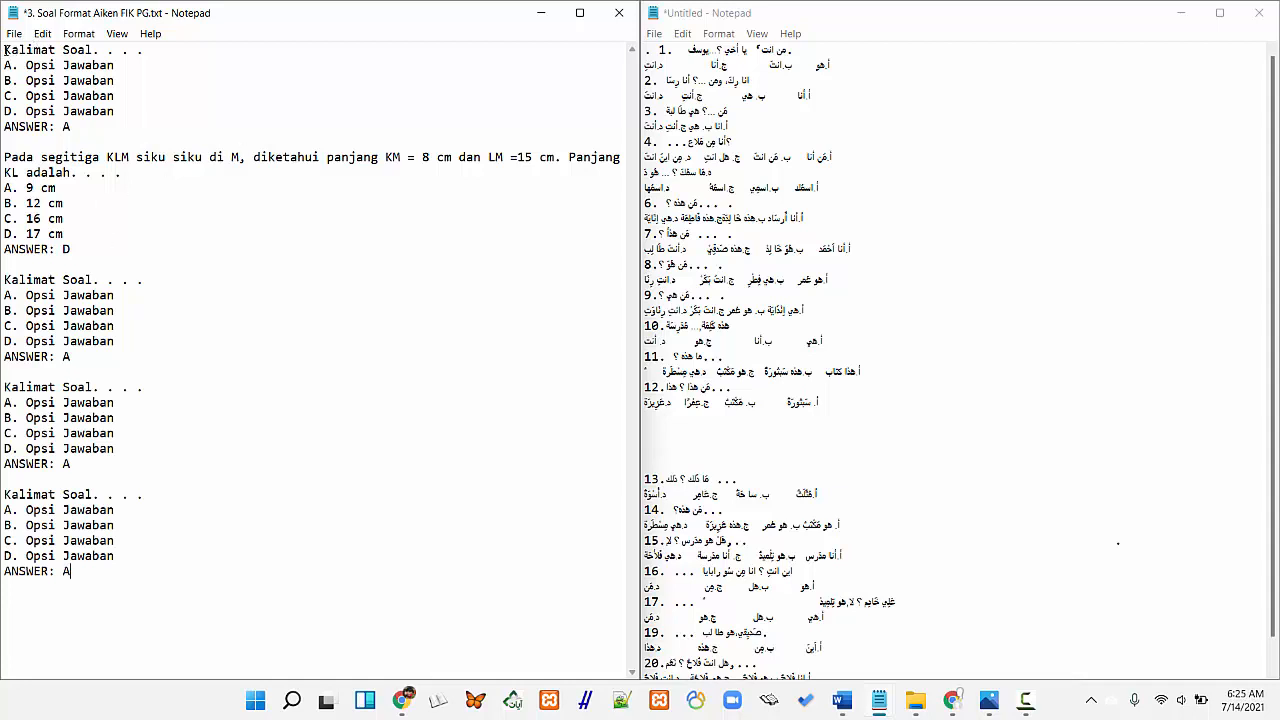
Examine the parts of the first placeholder block: the question sentence, options A to D and the ANSWER line
drag(6, 49, 144, 50)
drag(25, 65, 116, 66)
drag(27, 80, 138, 80)
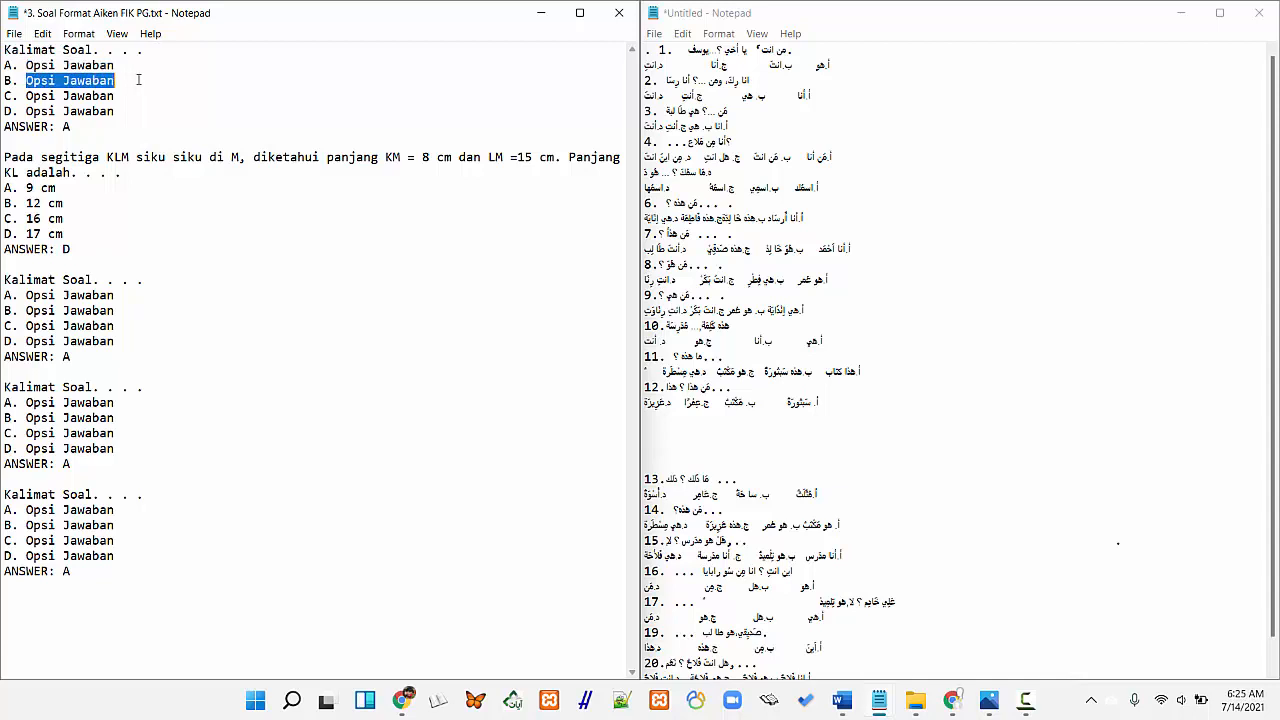
drag(27, 96, 115, 97)
drag(26, 111, 115, 112)
drag(7, 126, 63, 126)
click(33, 126)
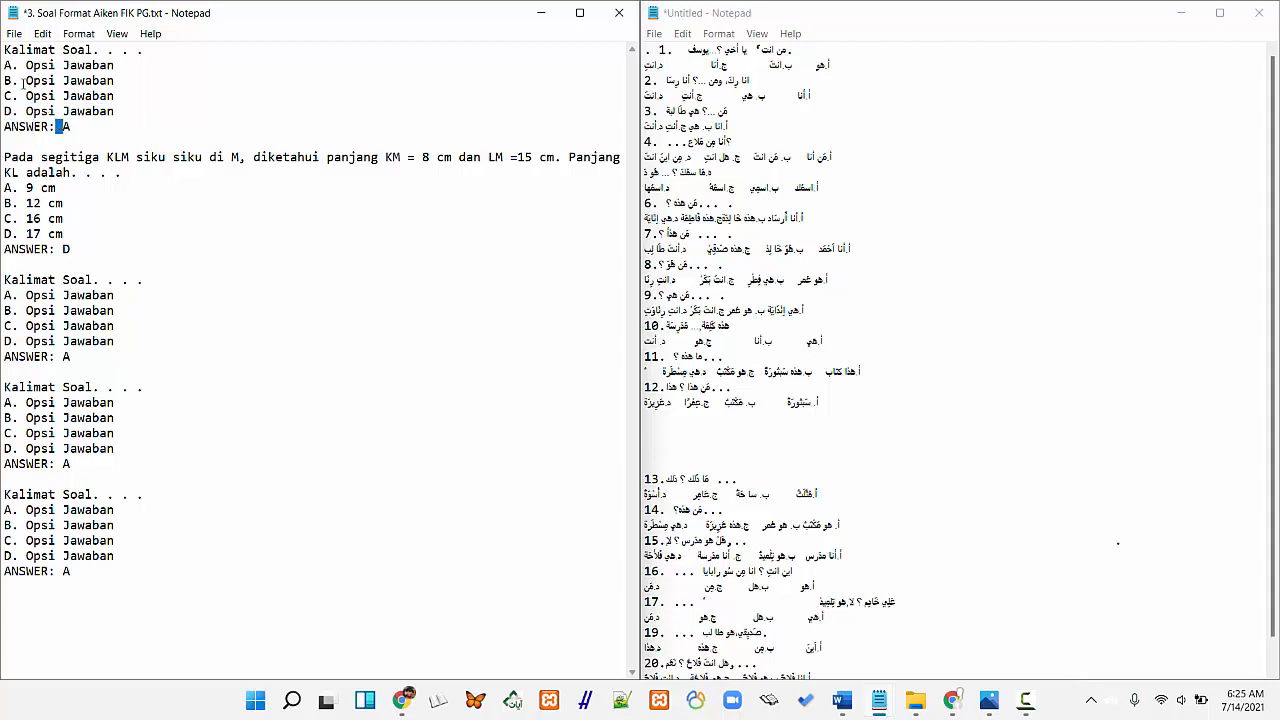
click(4, 50)
drag(18, 65, 62, 126)
click(55, 126)
click(4, 141)
Set the font size of the untitled document with the pasted Arabic questions to 20
click(719, 34)
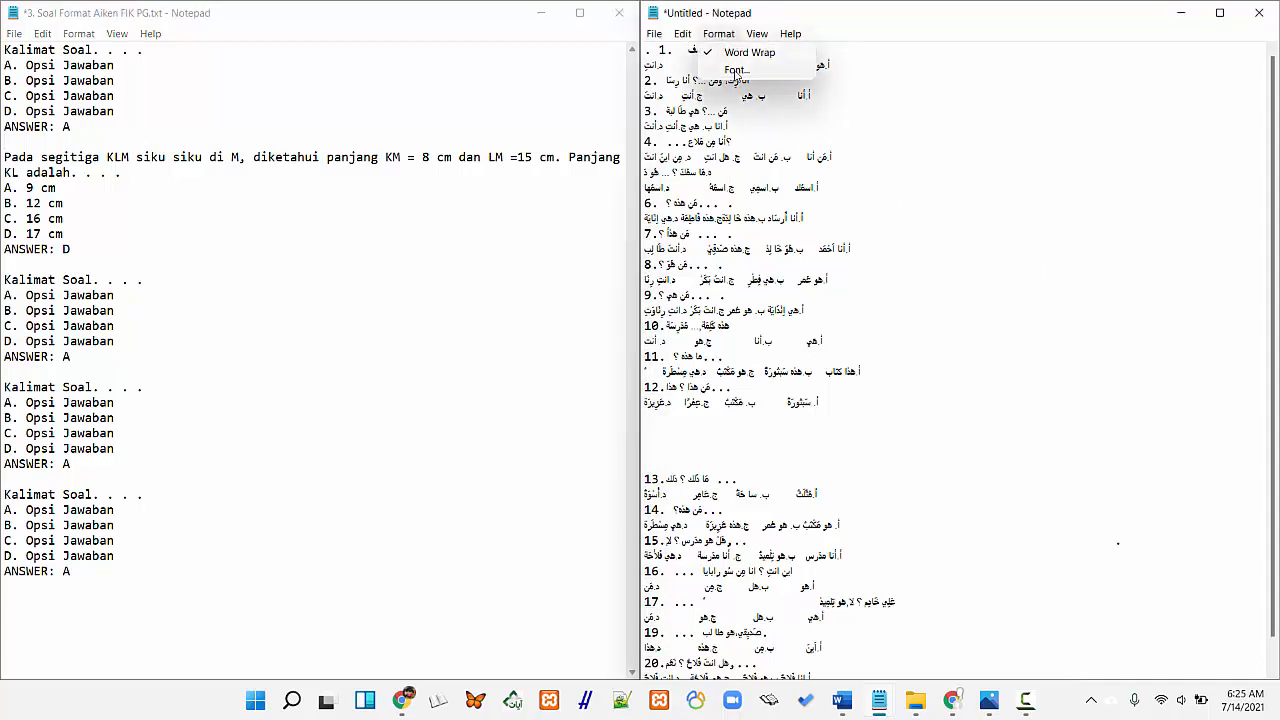
click(737, 72)
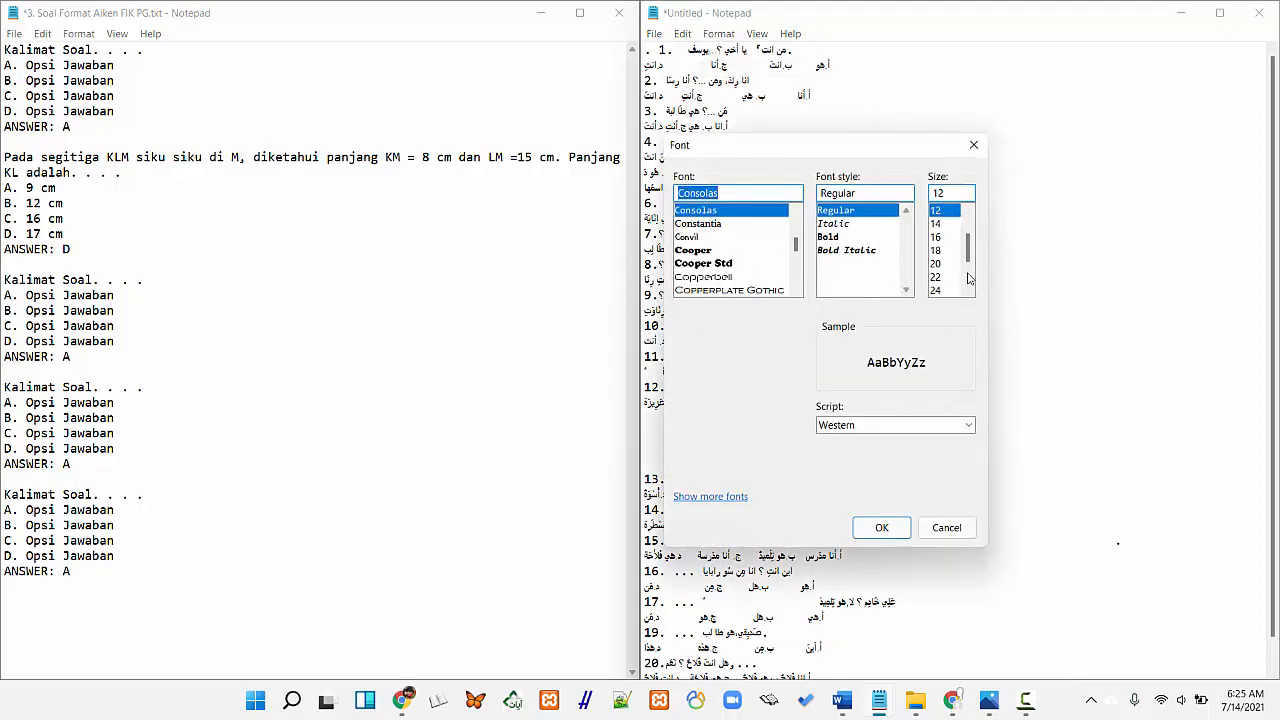
click(936, 264)
click(879, 527)
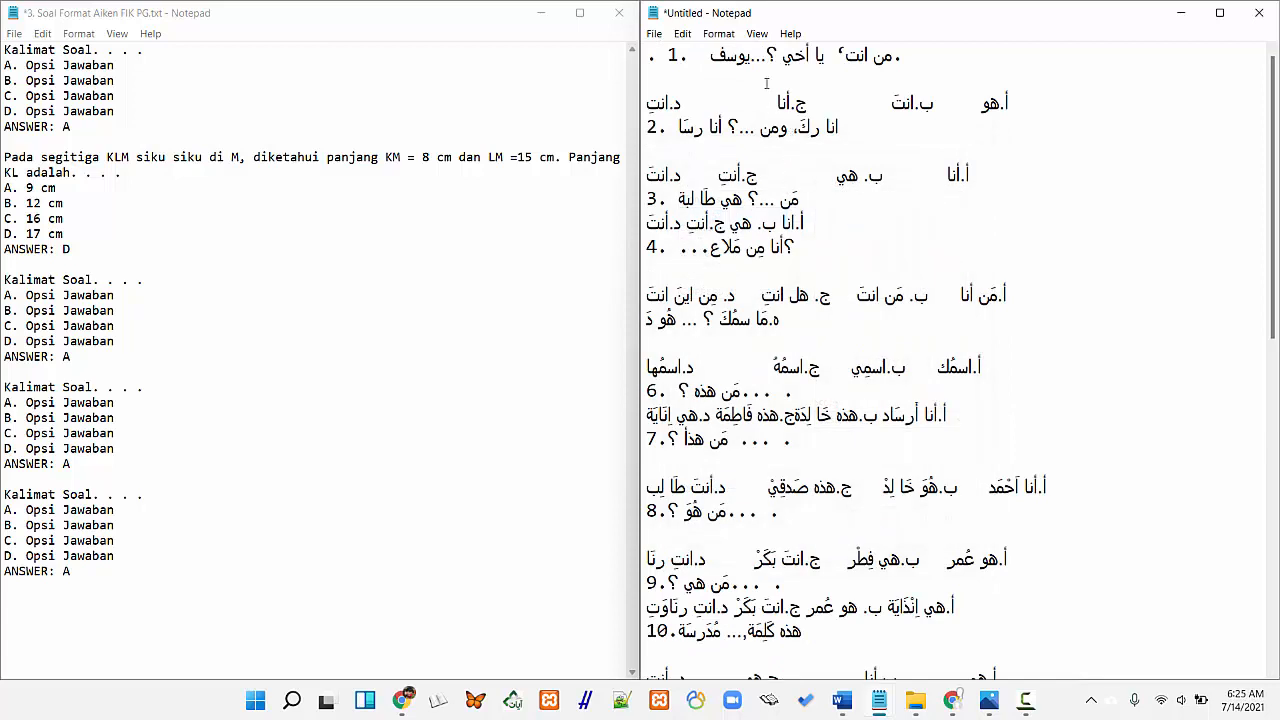
Replace the first block's "Kalimat Soal" placeholder with the sentence of pasted question 1, and its option A with هو
drag(893, 55, 712, 55)
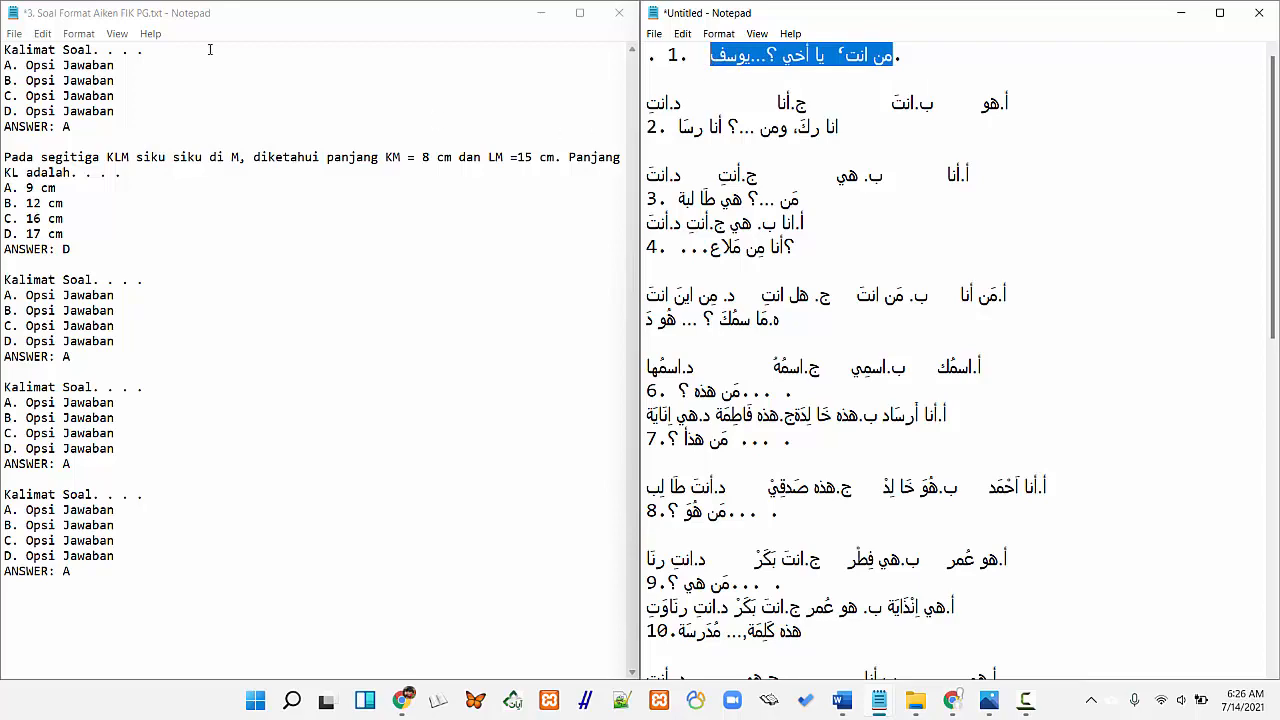
drag(6, 49, 153, 56)
text(من انت؟ يا أخي ؟...يوسف)
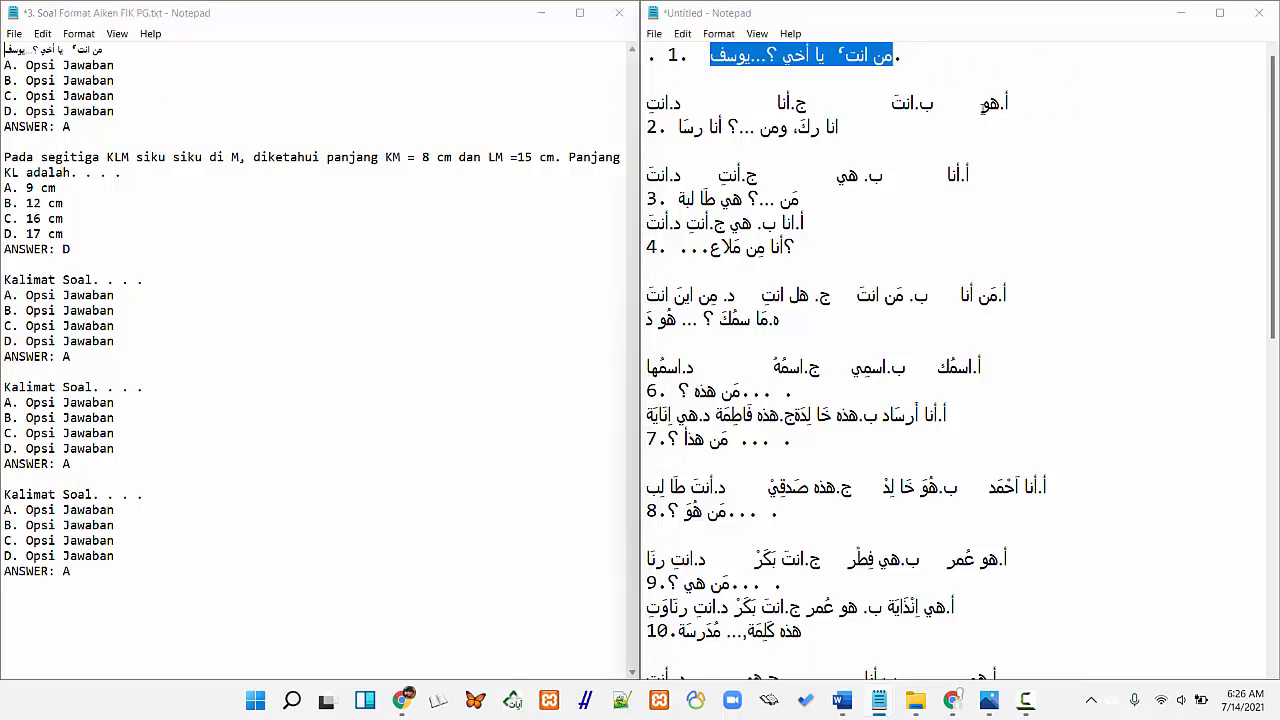
double_click(991, 103)
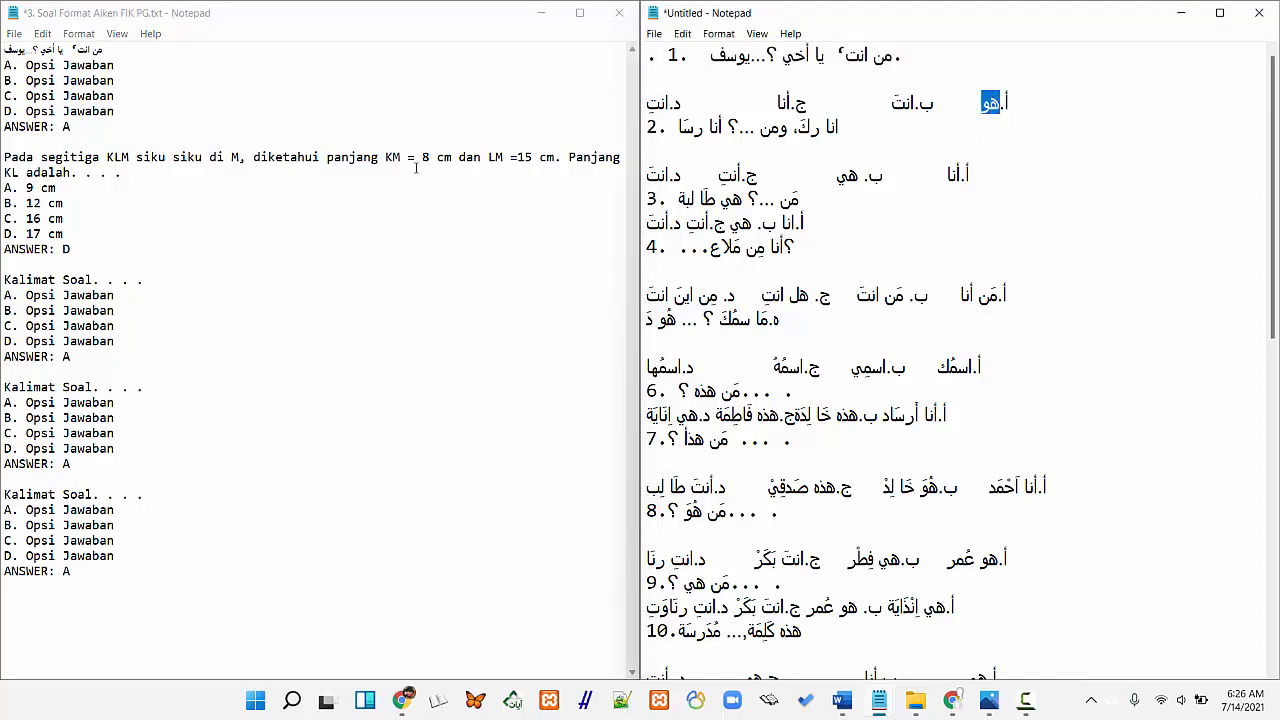
drag(25, 66, 116, 65)
key(BackSpace)
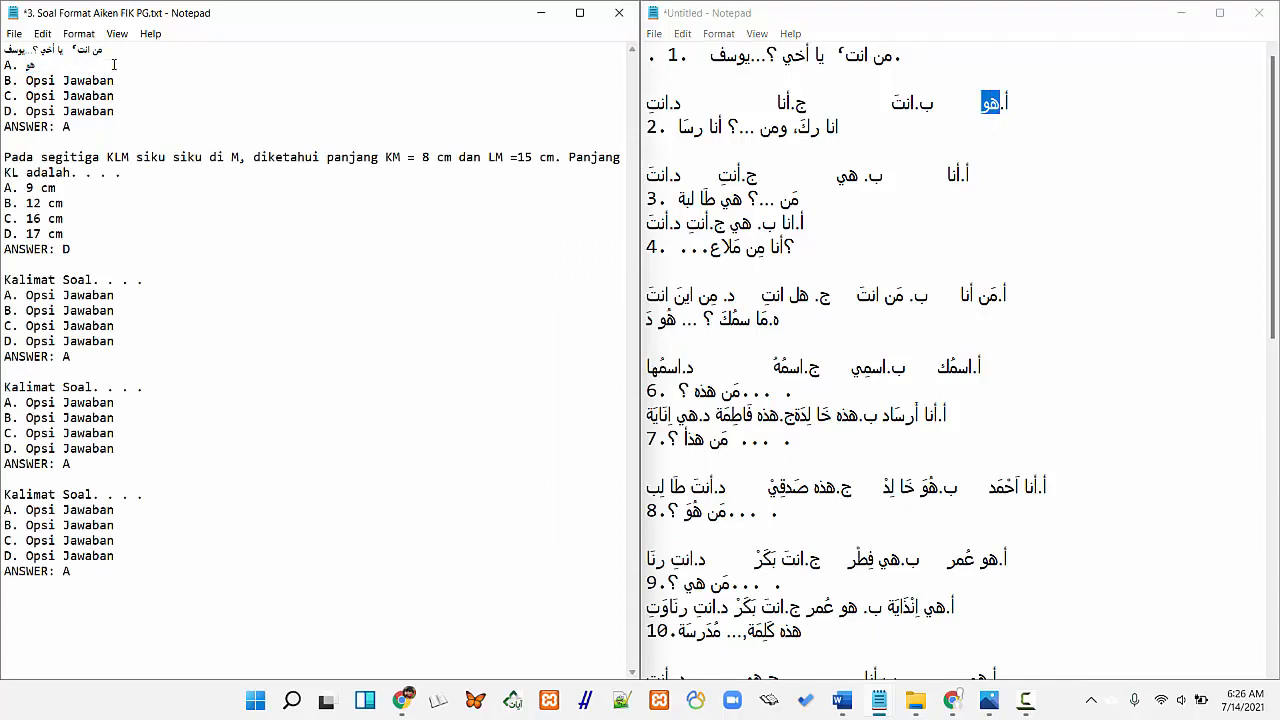
Replace the first block's option B with انتَ and option C with أنا, copied from pasted question 1
mouse_move(887, 104)
mouse_down()
mouse_move(914, 104)
mouse_move(891, 104)
mouse_up()
key(ctrl+c)
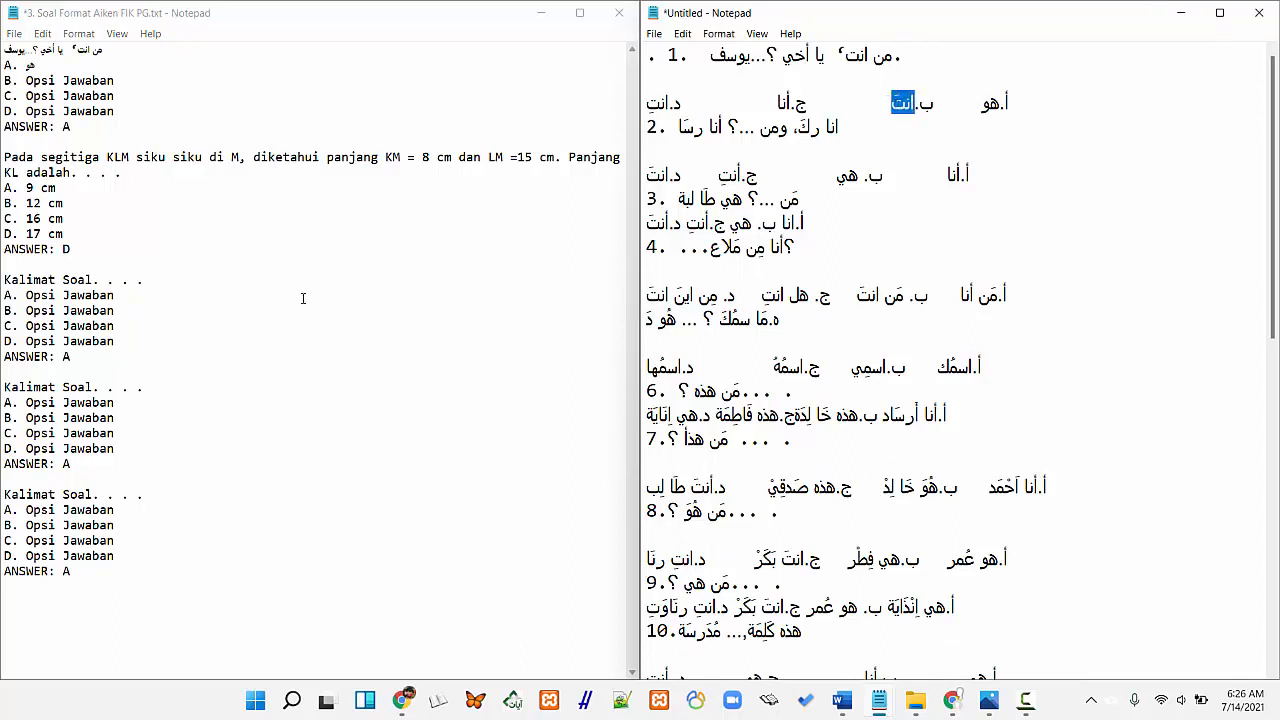
drag(27, 80, 116, 80)
key(ctrl+v)
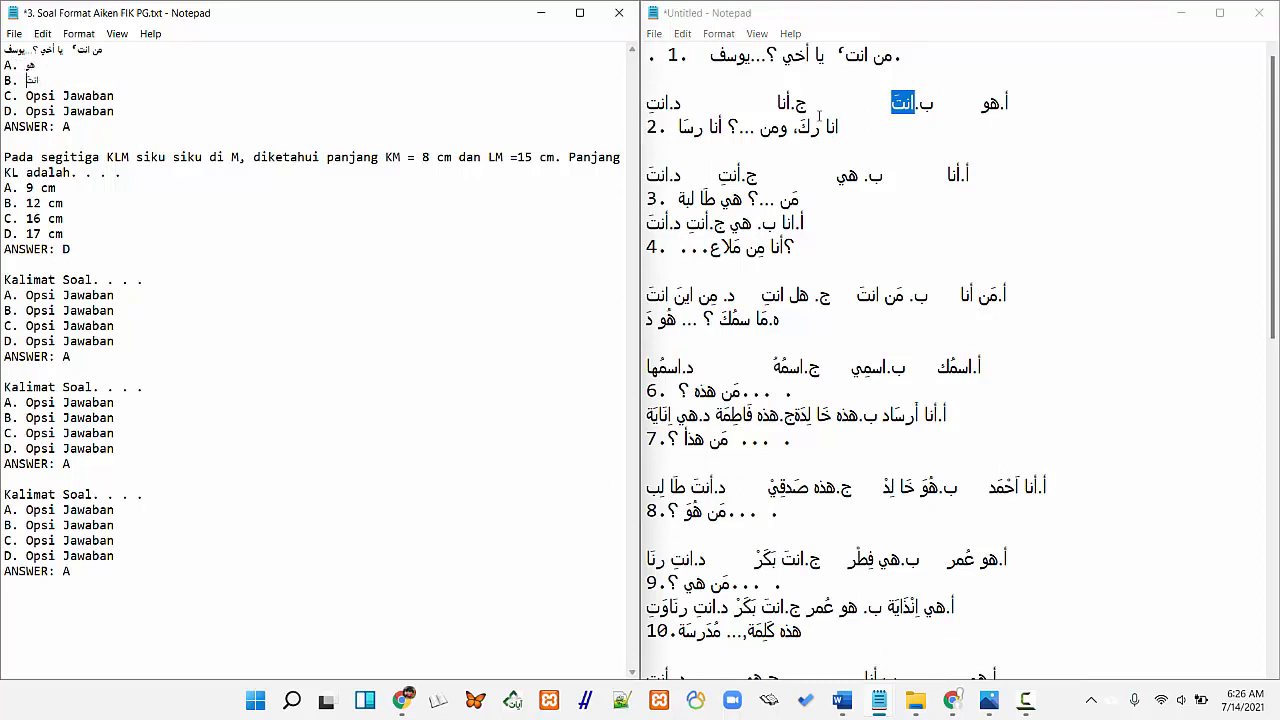
drag(791, 103, 777, 103)
key(ctrl+c)
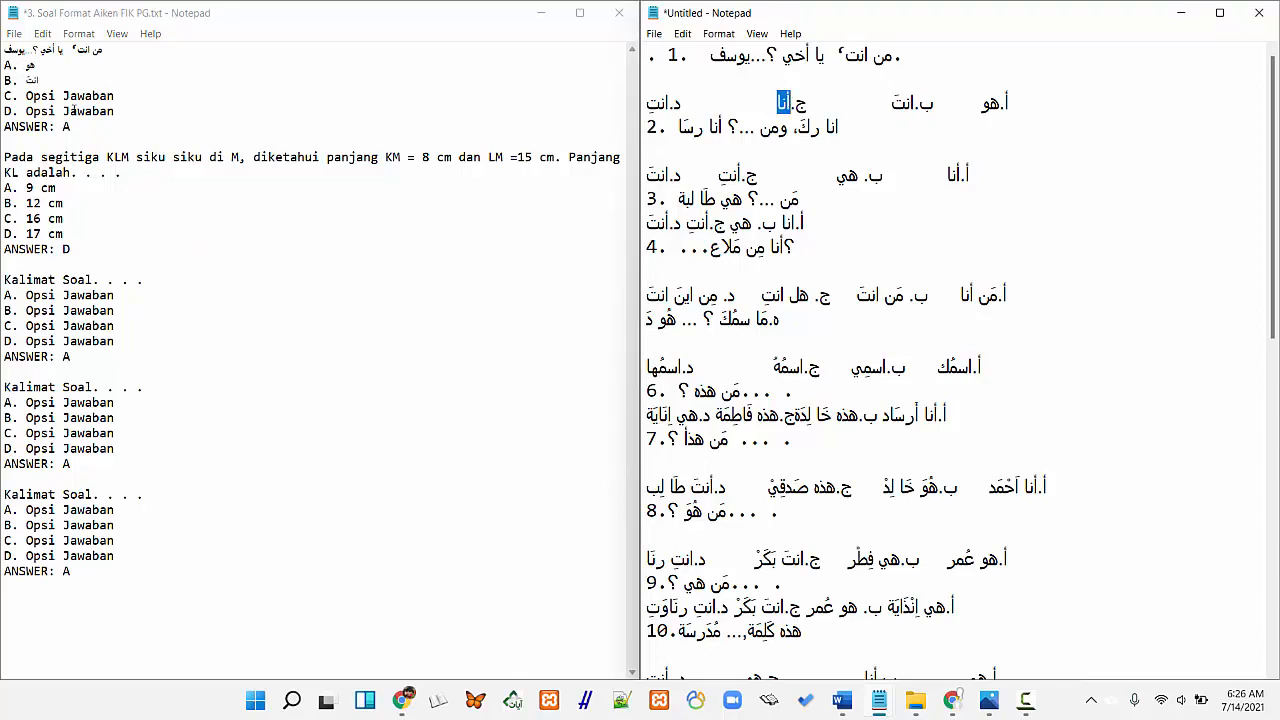
drag(27, 96, 117, 95)
key(ctrl+v)
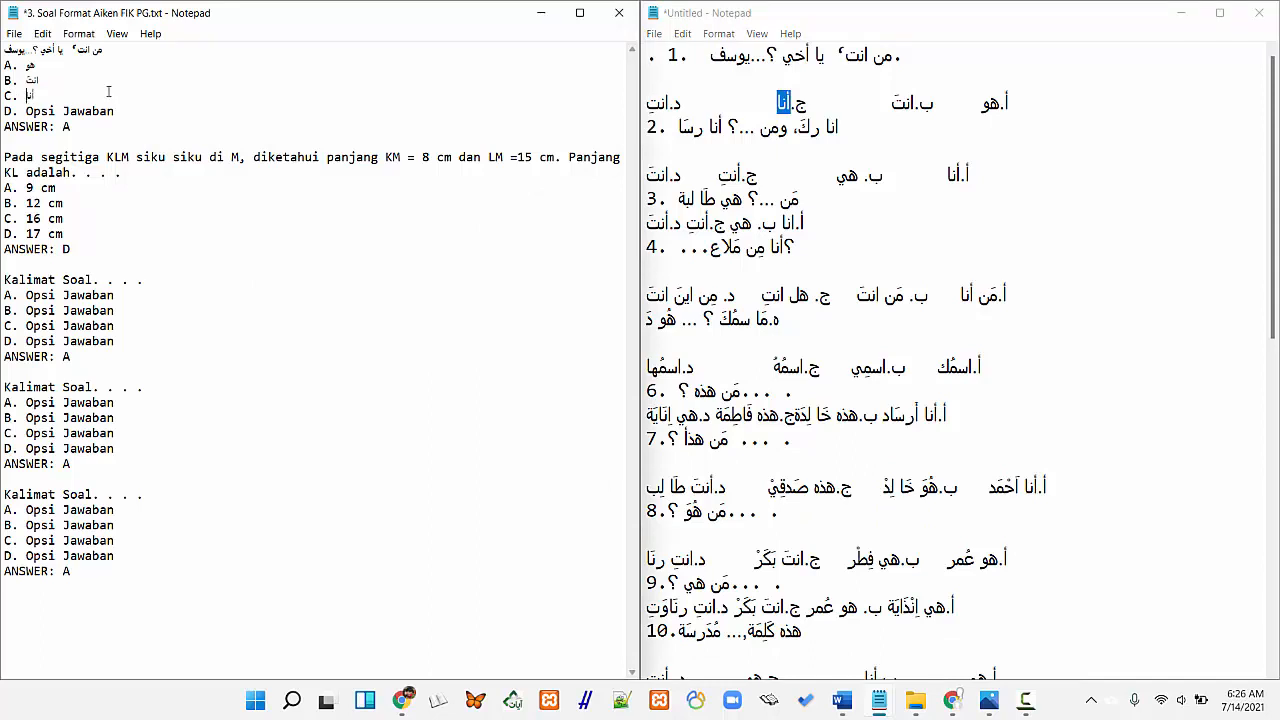
Replace the first block's option D with انتِ from question 1 and set its ANSWER to C
drag(647, 105, 667, 104)
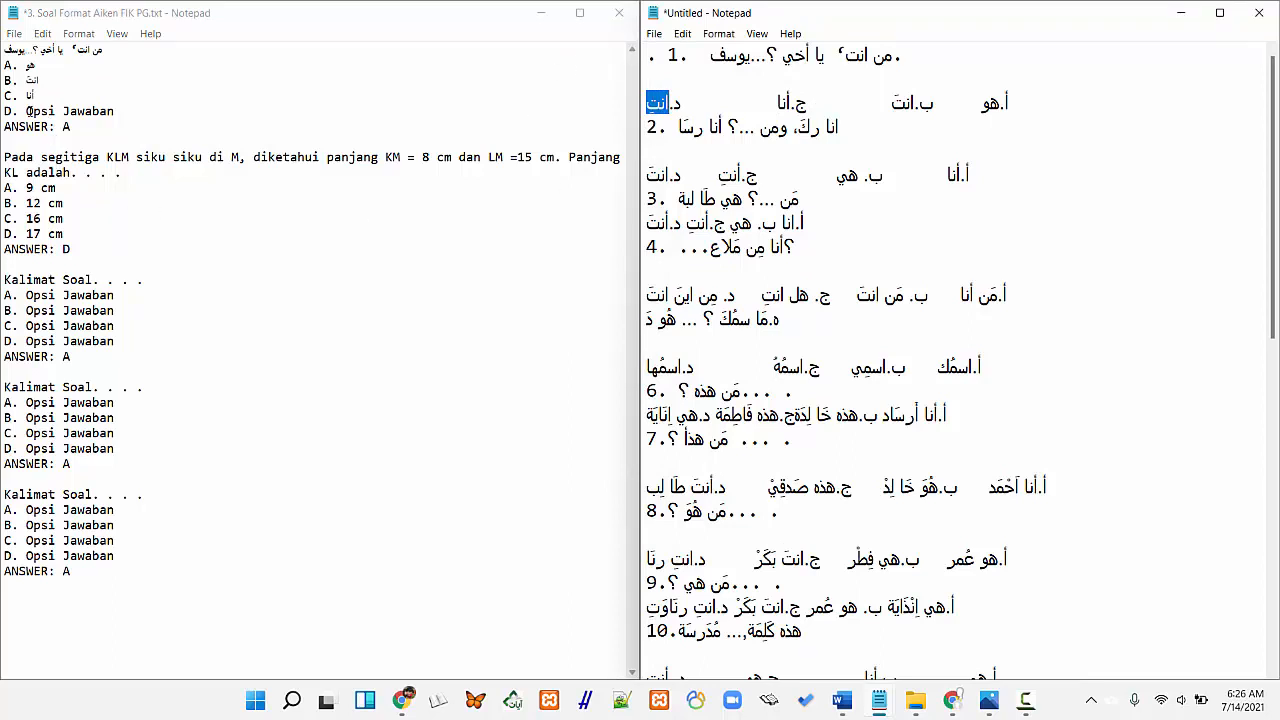
drag(28, 111, 115, 111)
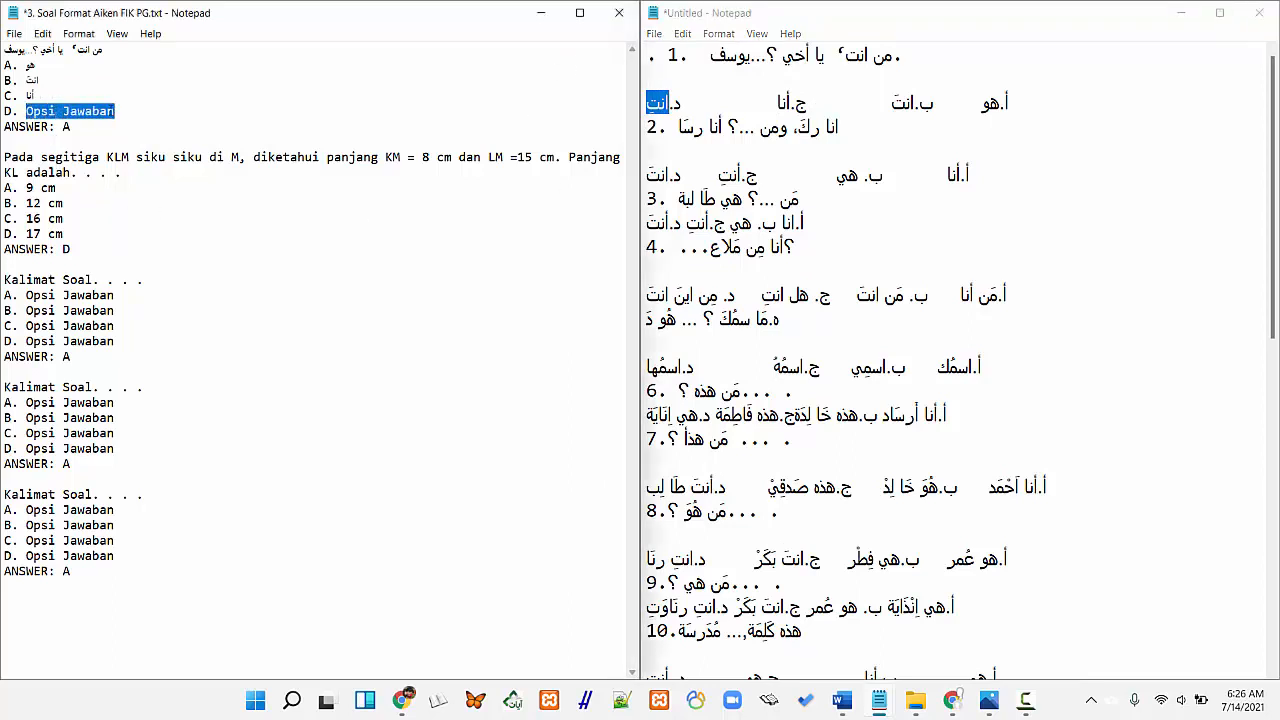
text(انت)
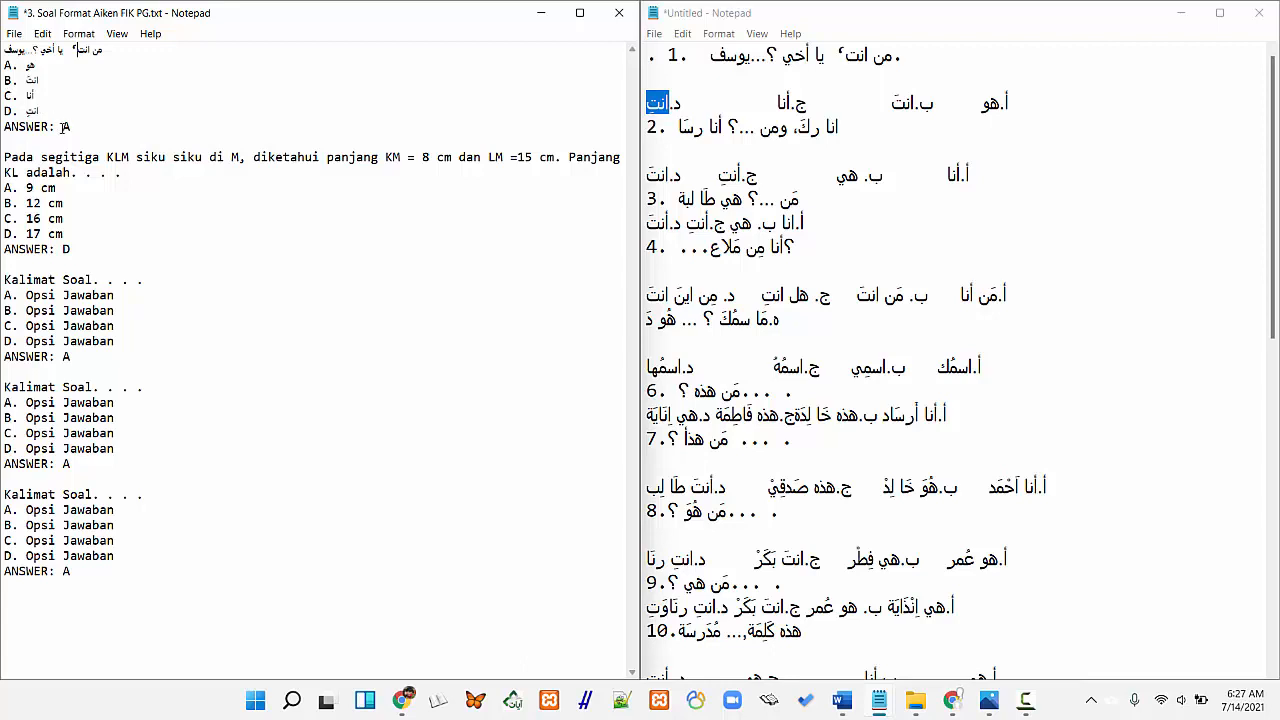
drag(63, 127, 72, 127)
text(C)
Replace the KLM triangle sample question's sentence with the sentence of pasted question 2
double_click(681, 128)
drag(681, 128, 840, 128)
drag(4, 157, 132, 172)
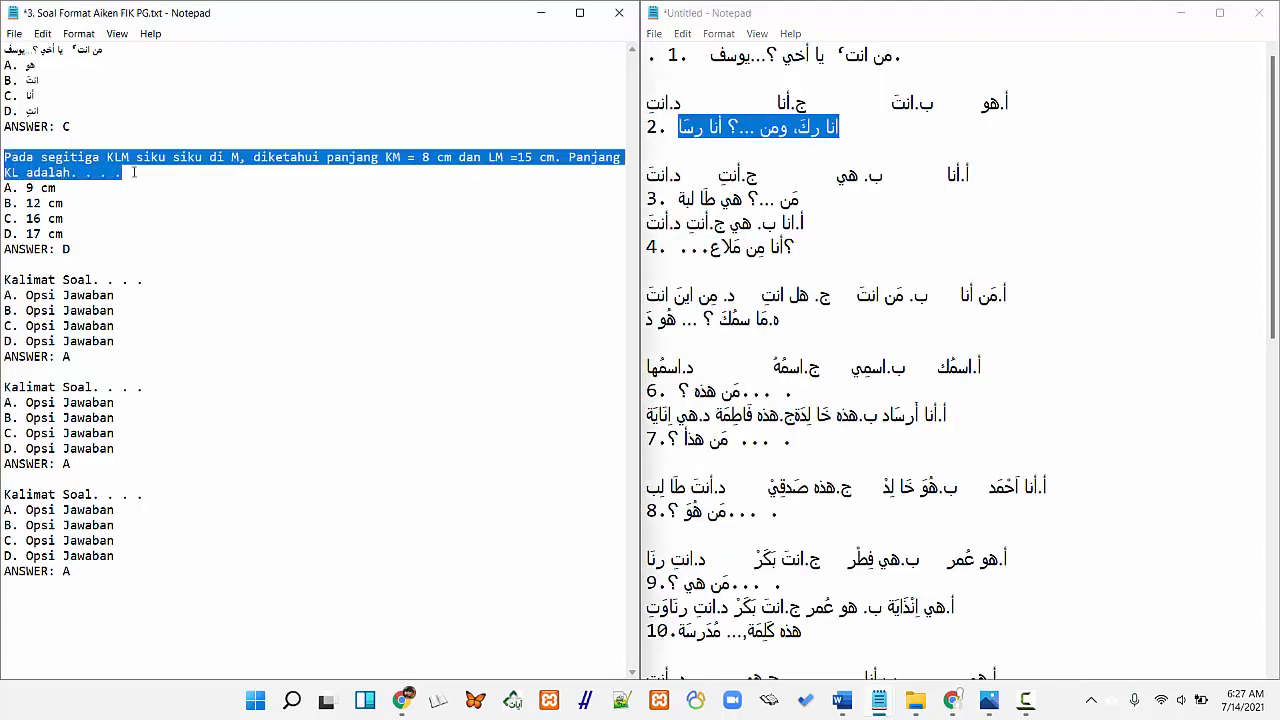
text(انا رِكَ، ومن ...؟ أنا رسَا)
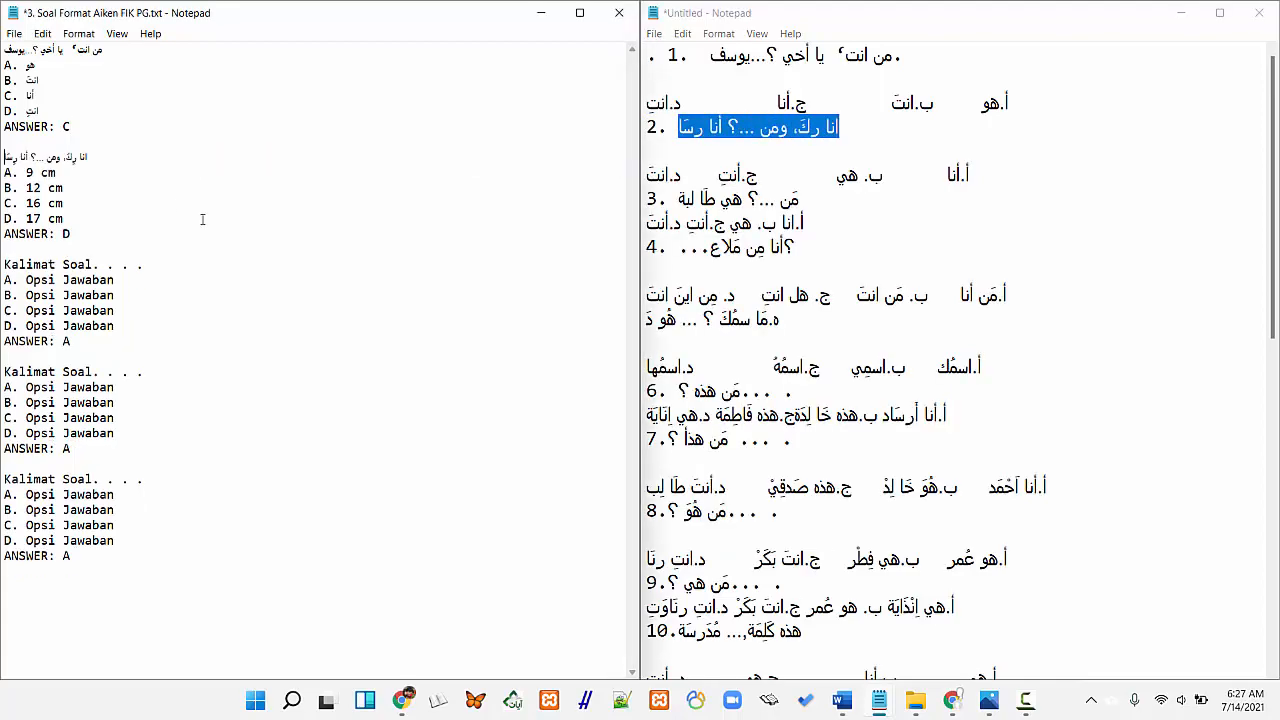
Replace the second block's option A with أنا and option B with هي, copied from pasted question 2
key(alt+Tab)
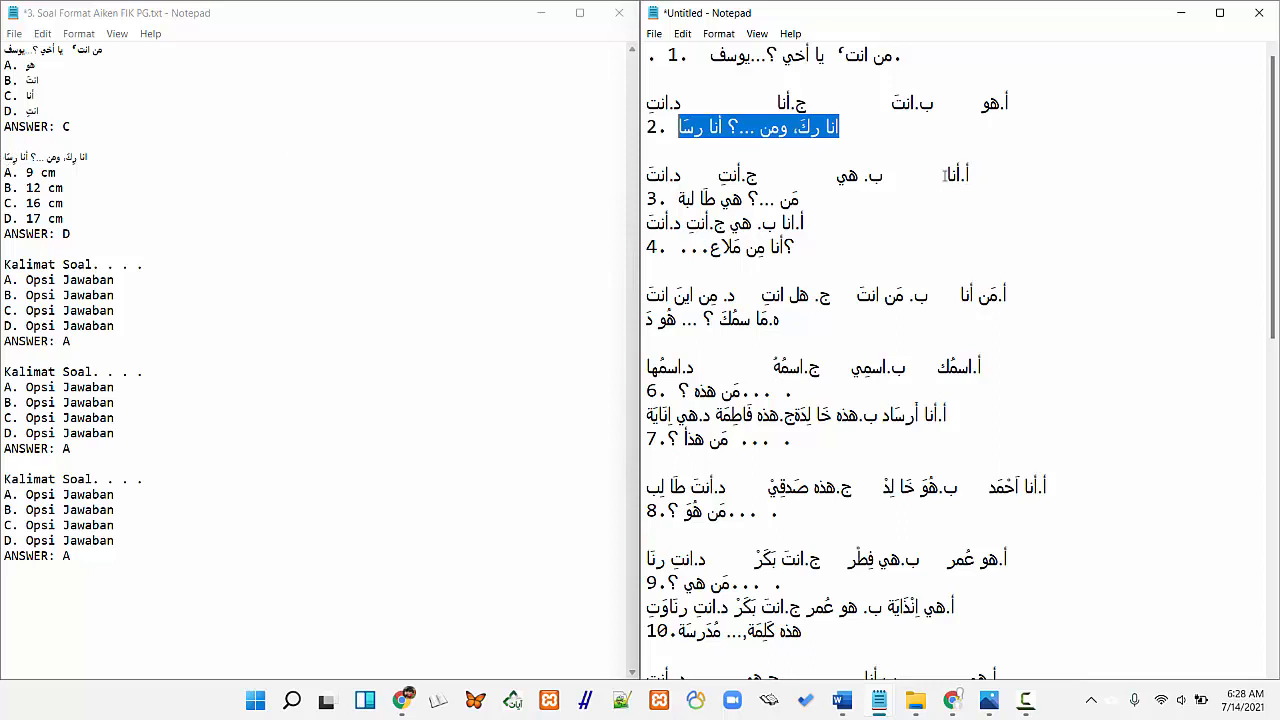
drag(946, 175, 963, 175)
key(ctrl+c)
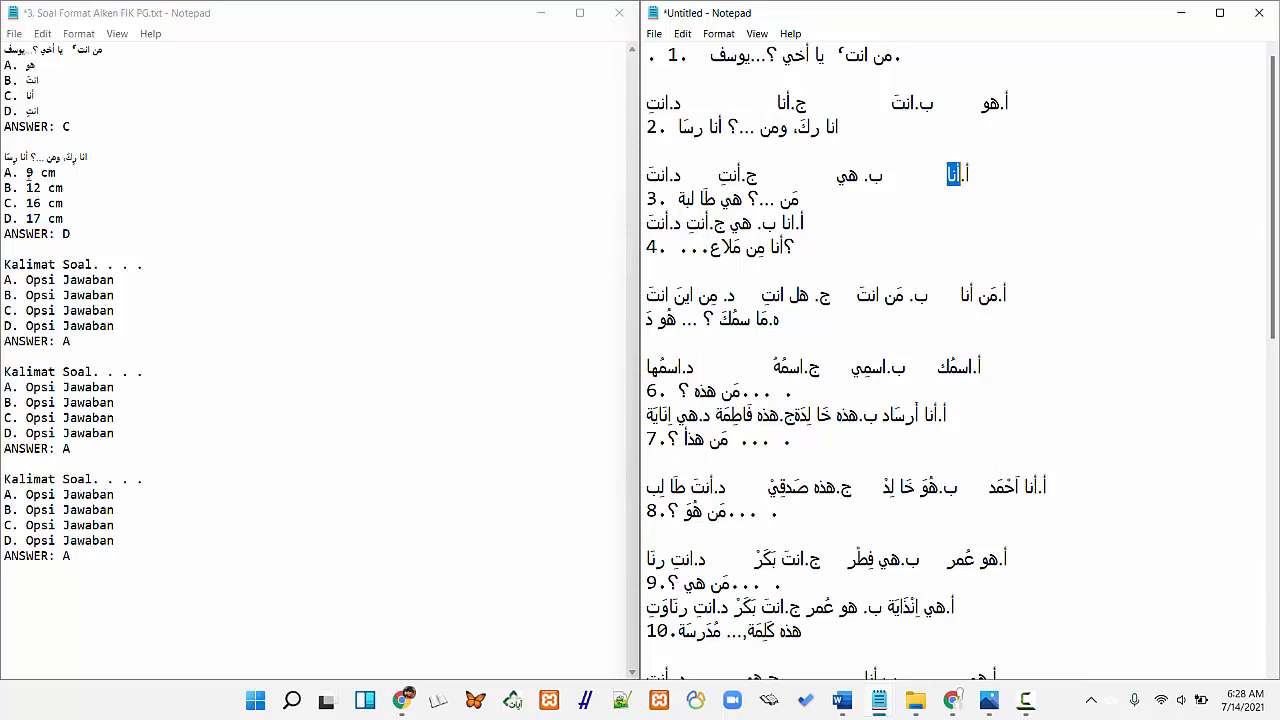
drag(27, 174, 56, 174)
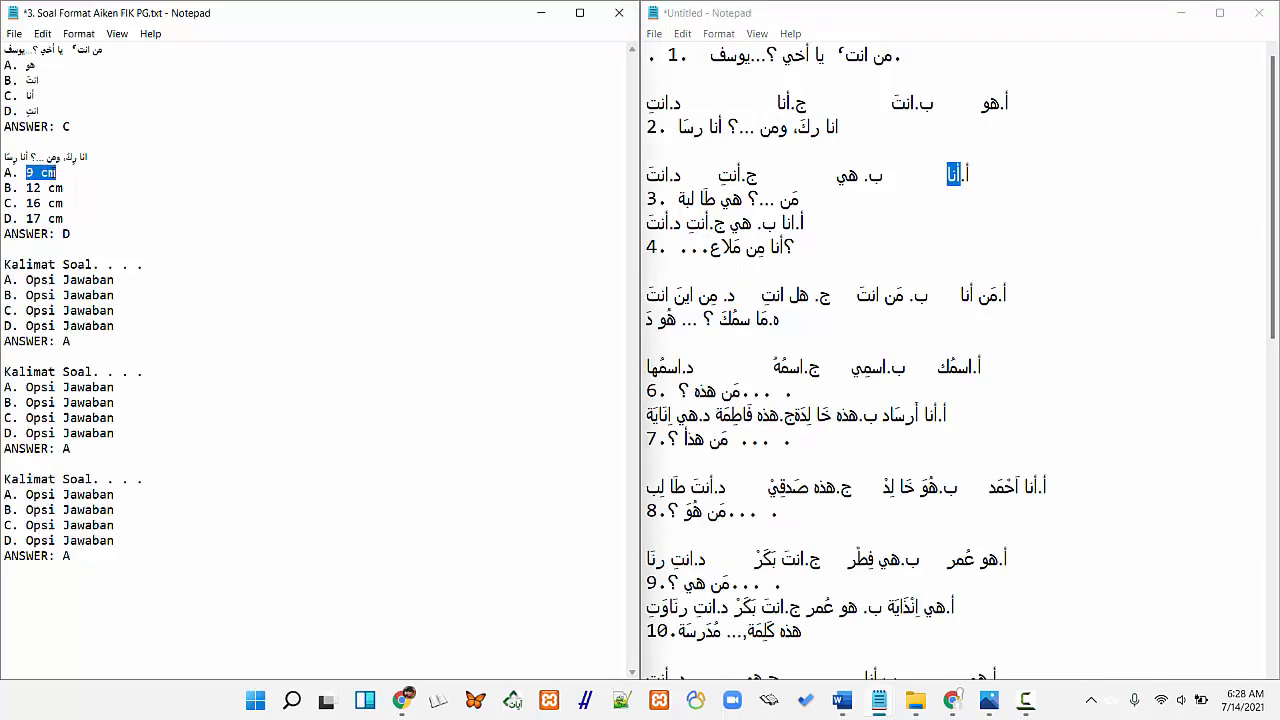
key(ctrl+v)
double_click(847, 176)
key(ctrl+c)
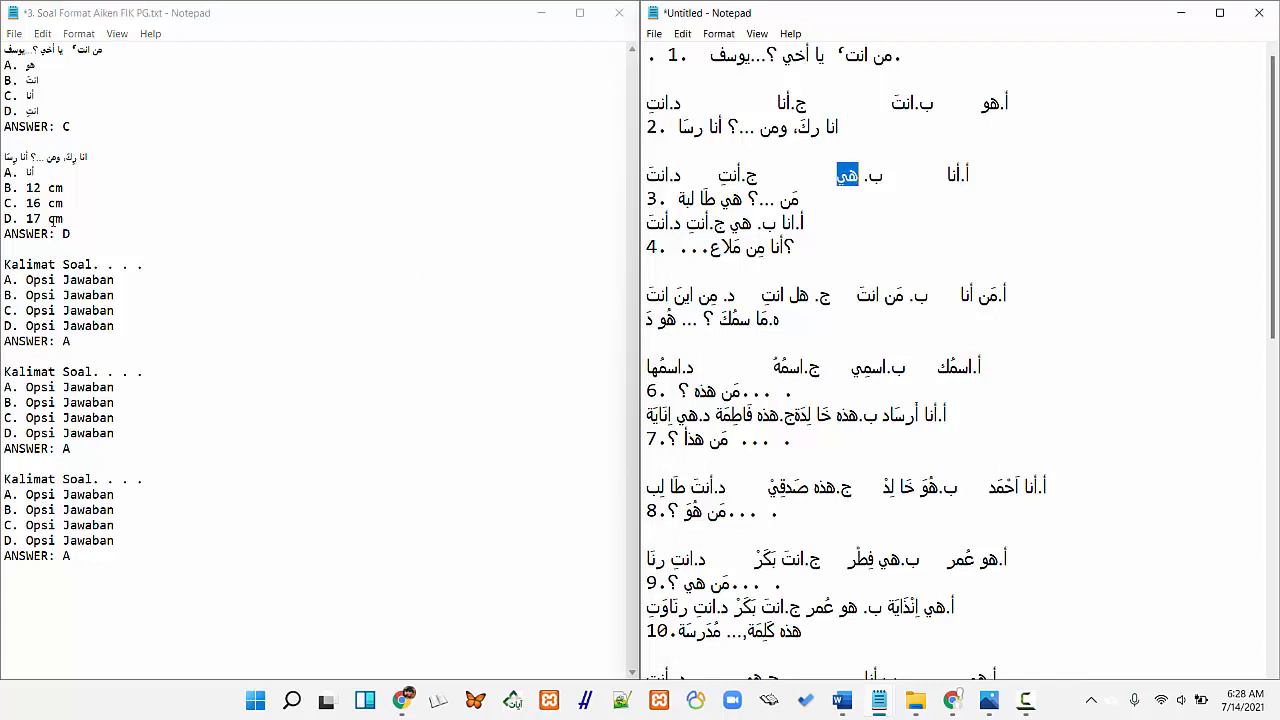
drag(27, 187, 66, 188)
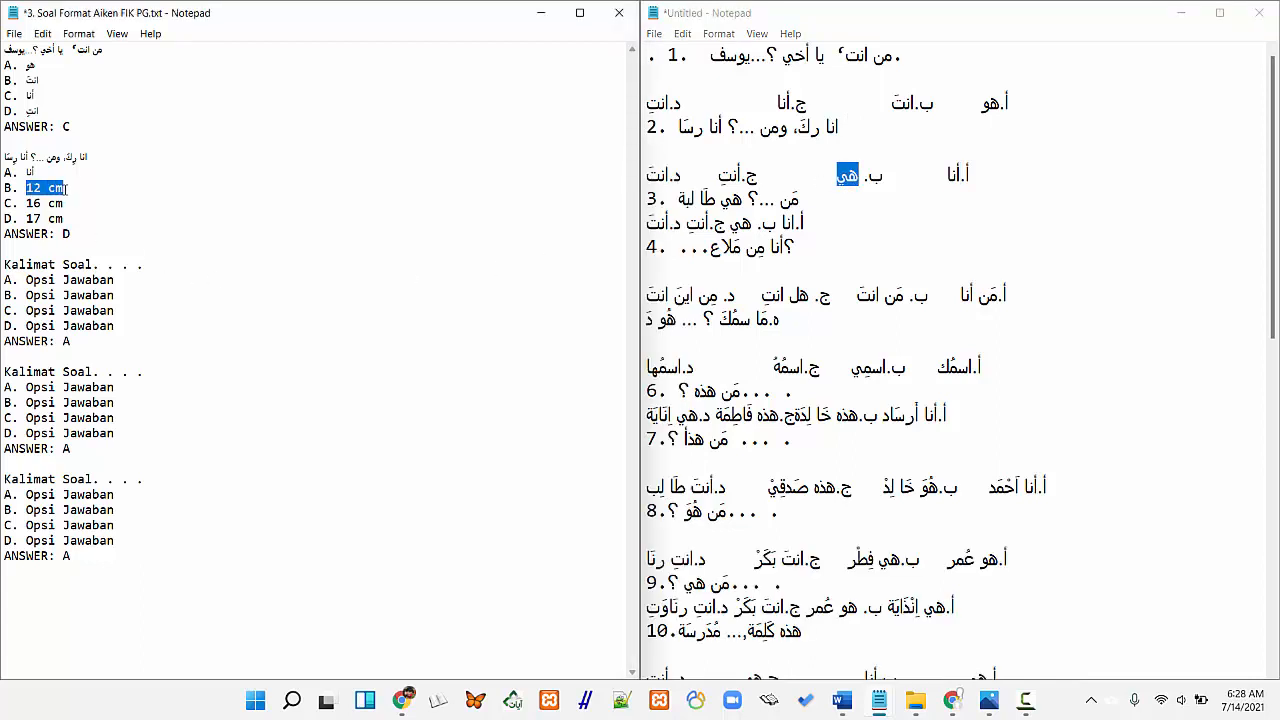
key(ctrl+v)
Replace the second block's option C with أنتِ and option D with انتَ, and set its ANSWER to C
drag(720, 177, 742, 177)
key(ctrl+c)
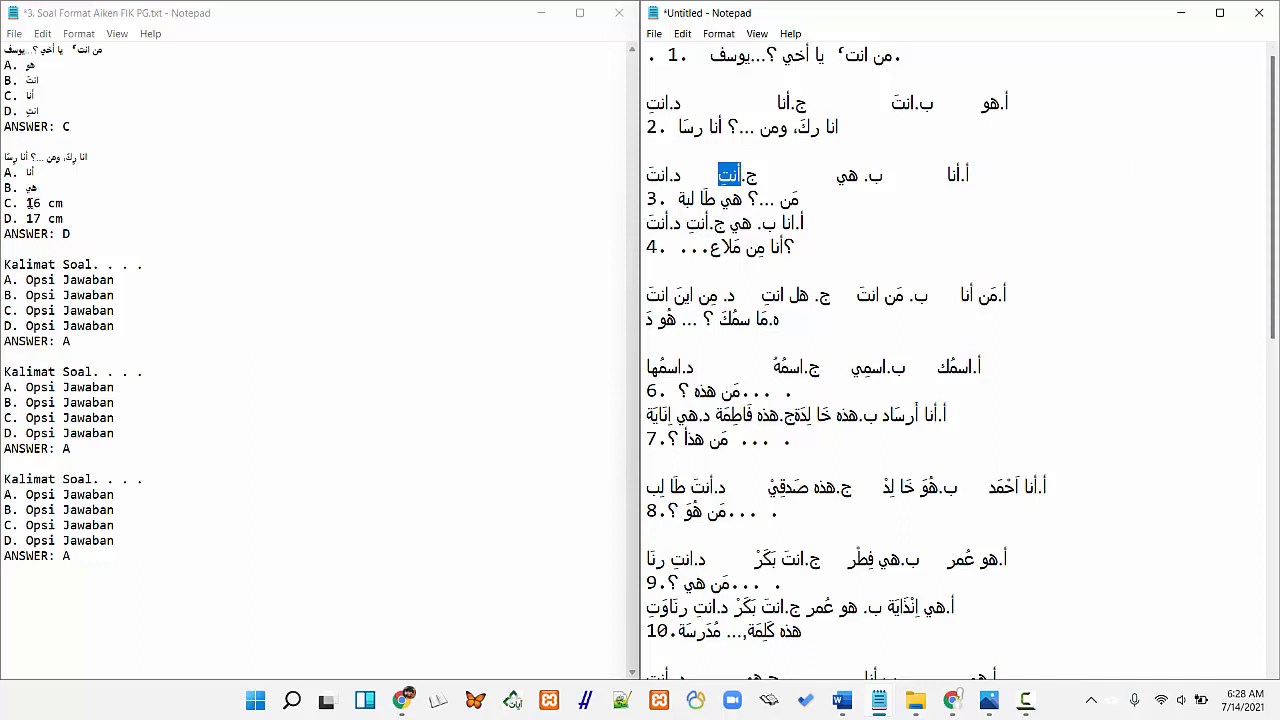
drag(27, 203, 63, 203)
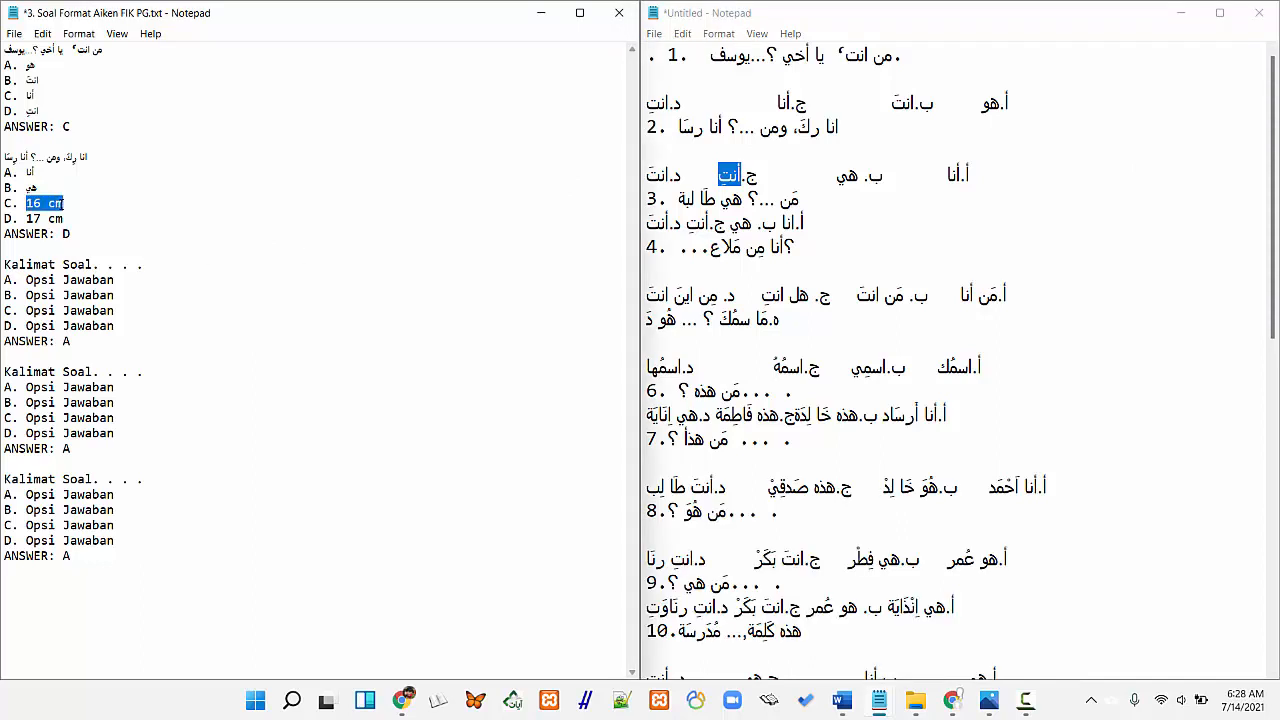
key(ctrl+v)
drag(670, 175, 652, 174)
key(ctrl+c)
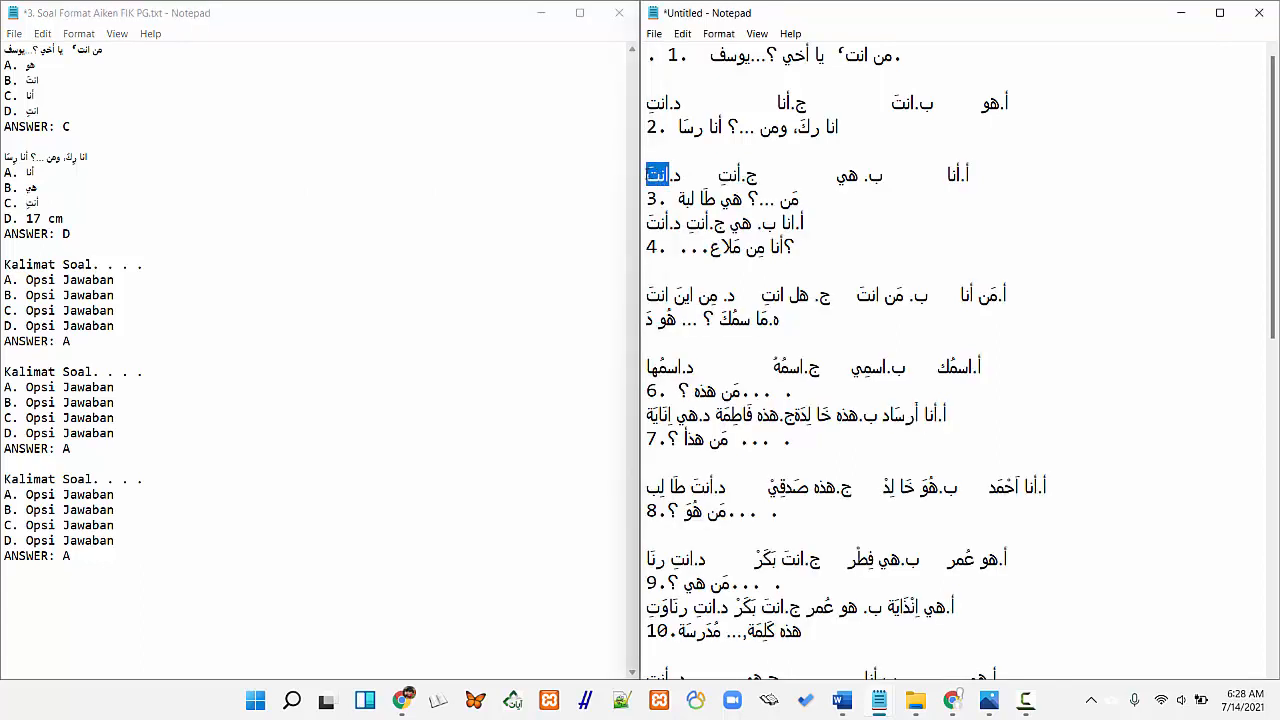
drag(26, 218, 63, 218)
key(ctrl+v)
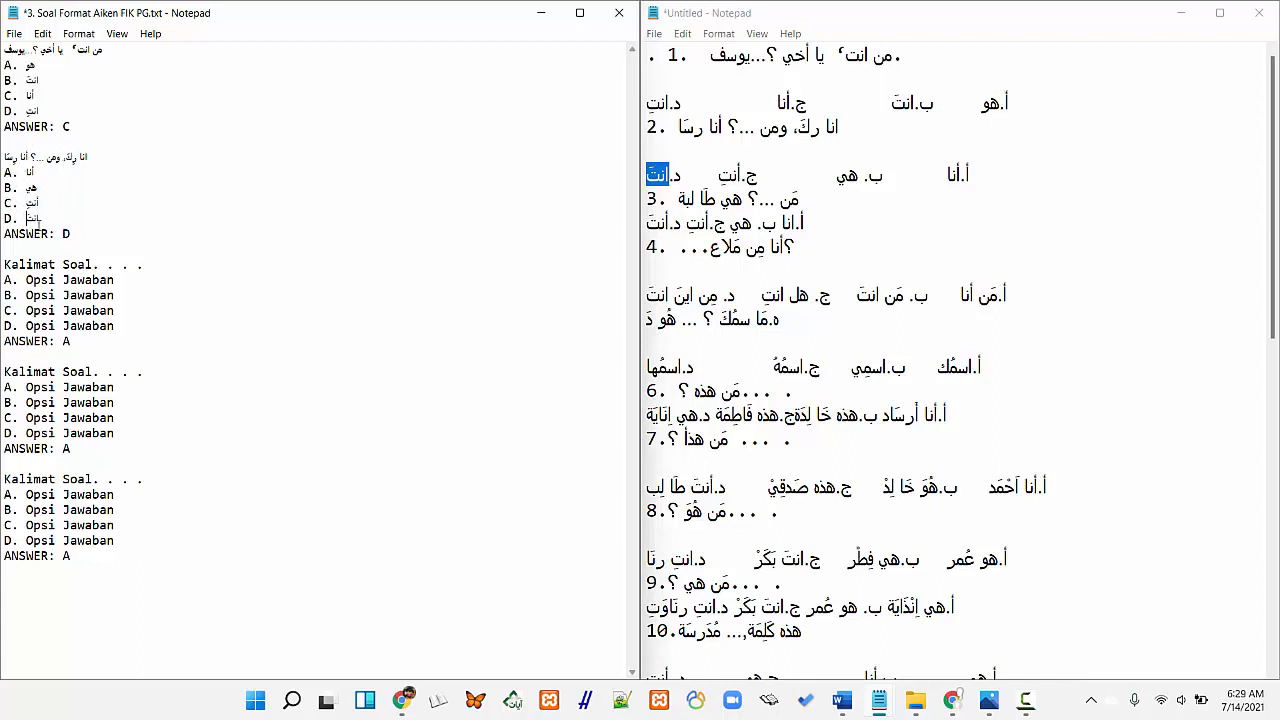
drag(63, 233, 73, 233)
text(C)
Delete the ". 1." numbering from the first pasted question's line and select the letter أ before its first option
drag(708, 58, 645, 58)
key(BackSpace)
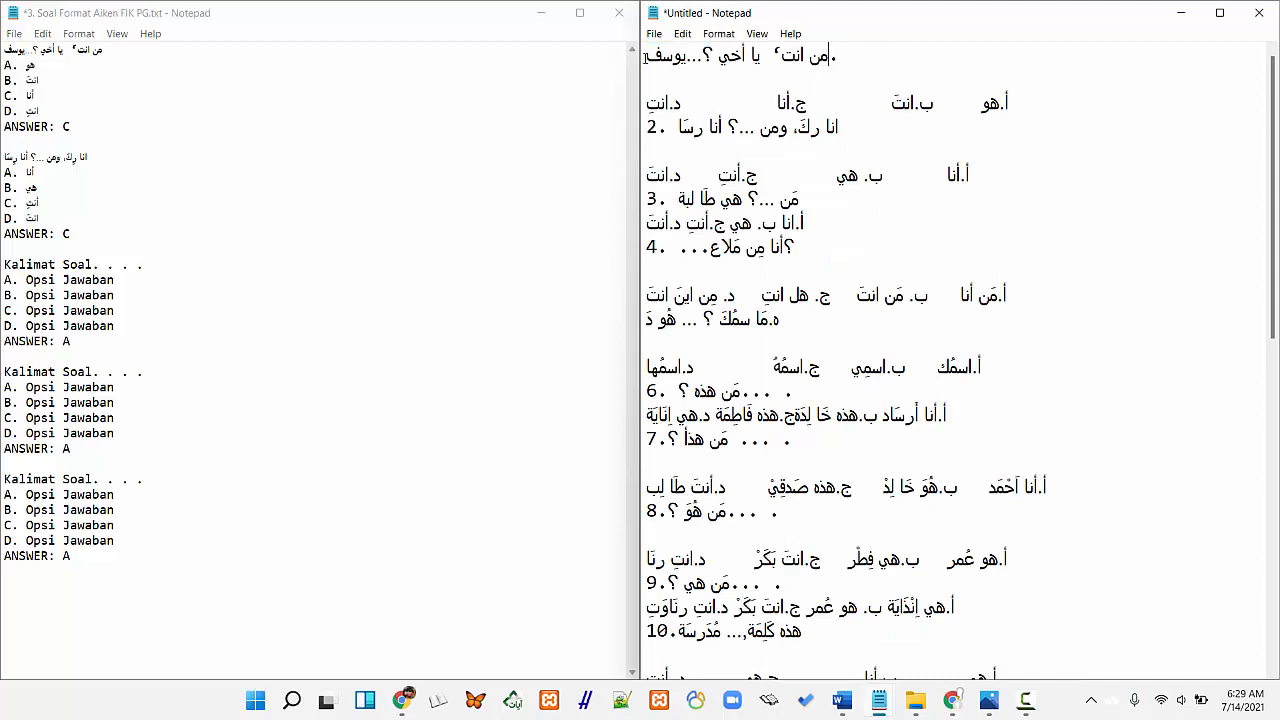
triple_click(1007, 103)
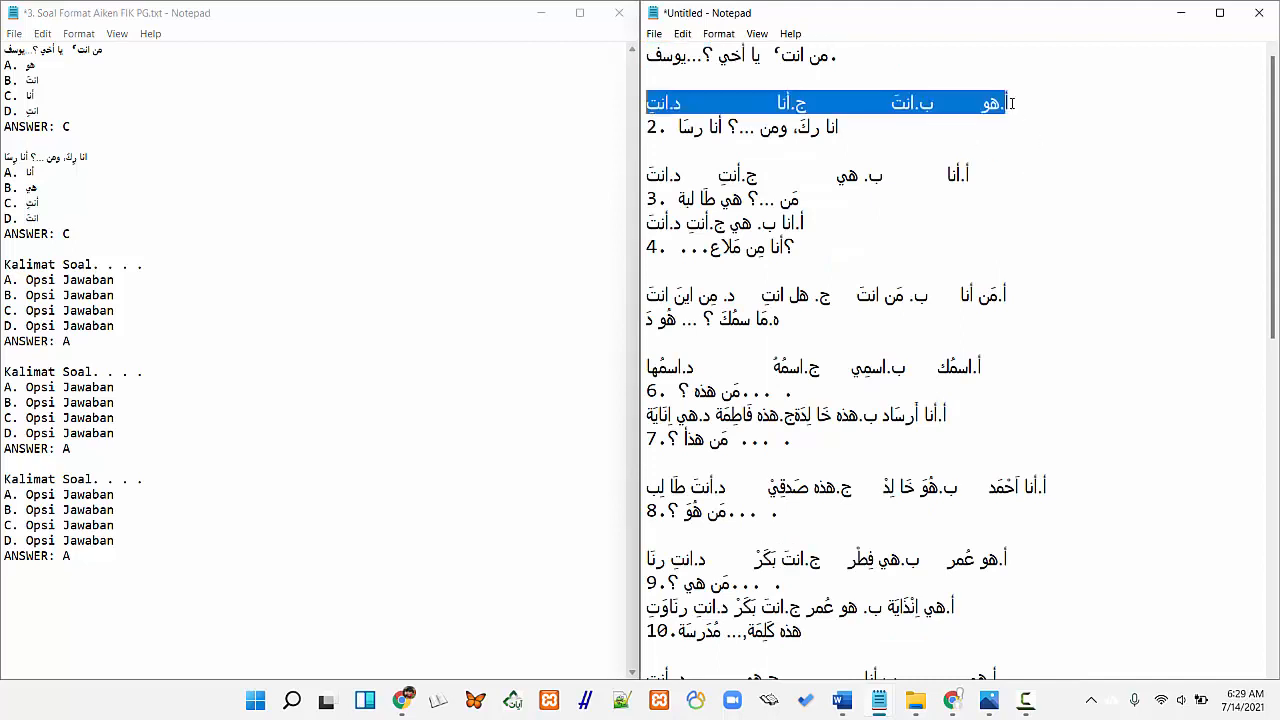
click(1005, 103)
key(BackSpace)
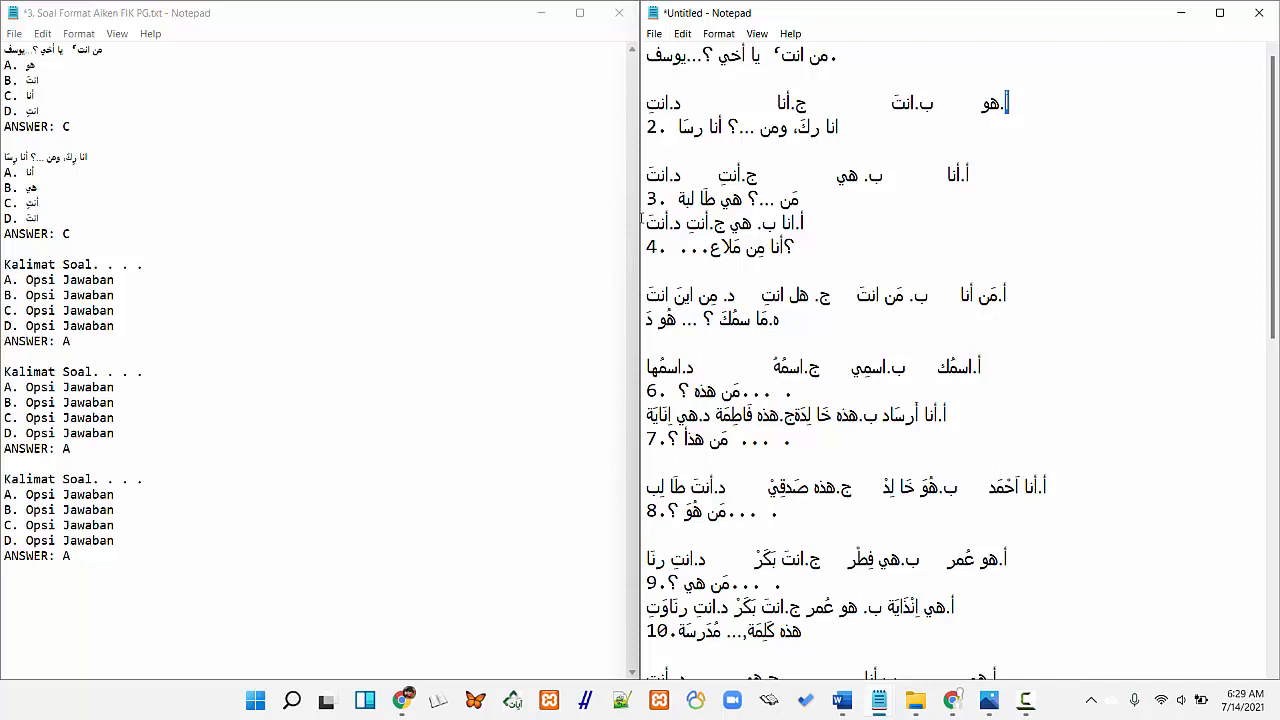
Look through the remaining pasted questions and review the converted questions in the Aiken file from first to last
mouse_move(637, 218)
scroll(870, 206, down, 10)
scroll(801, 450, up, 1)
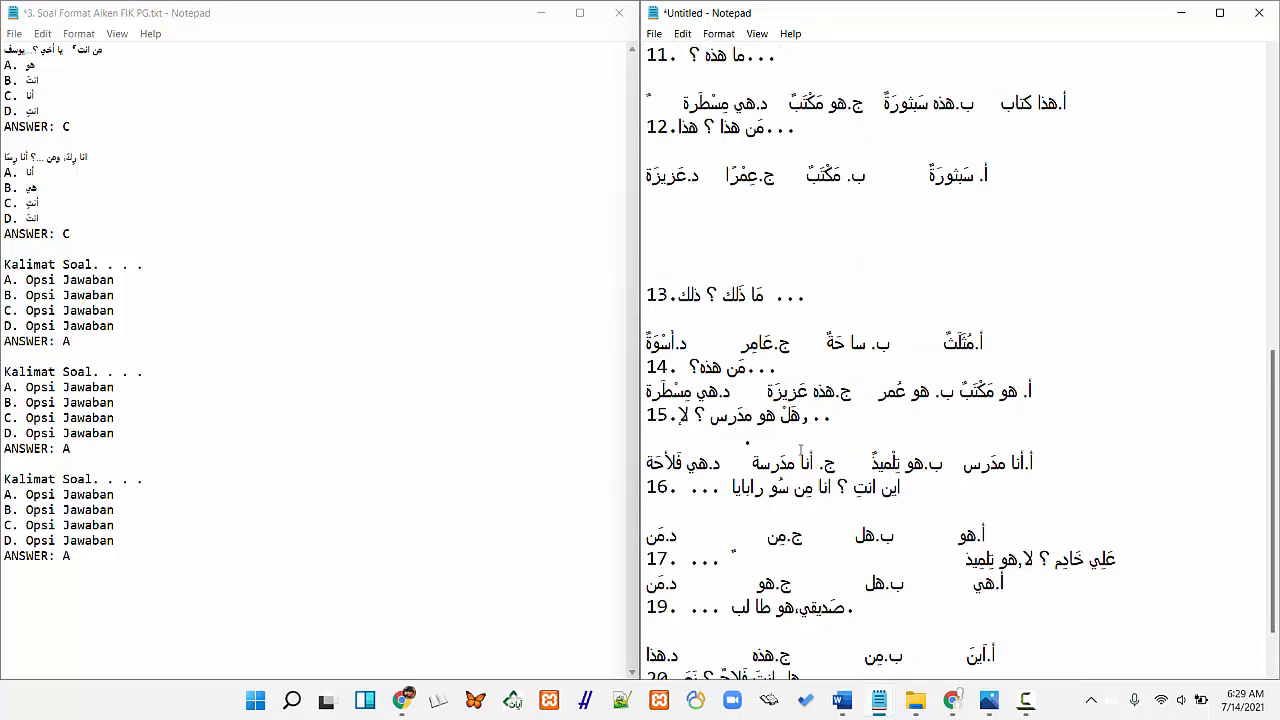
scroll(801, 450, up, 9)
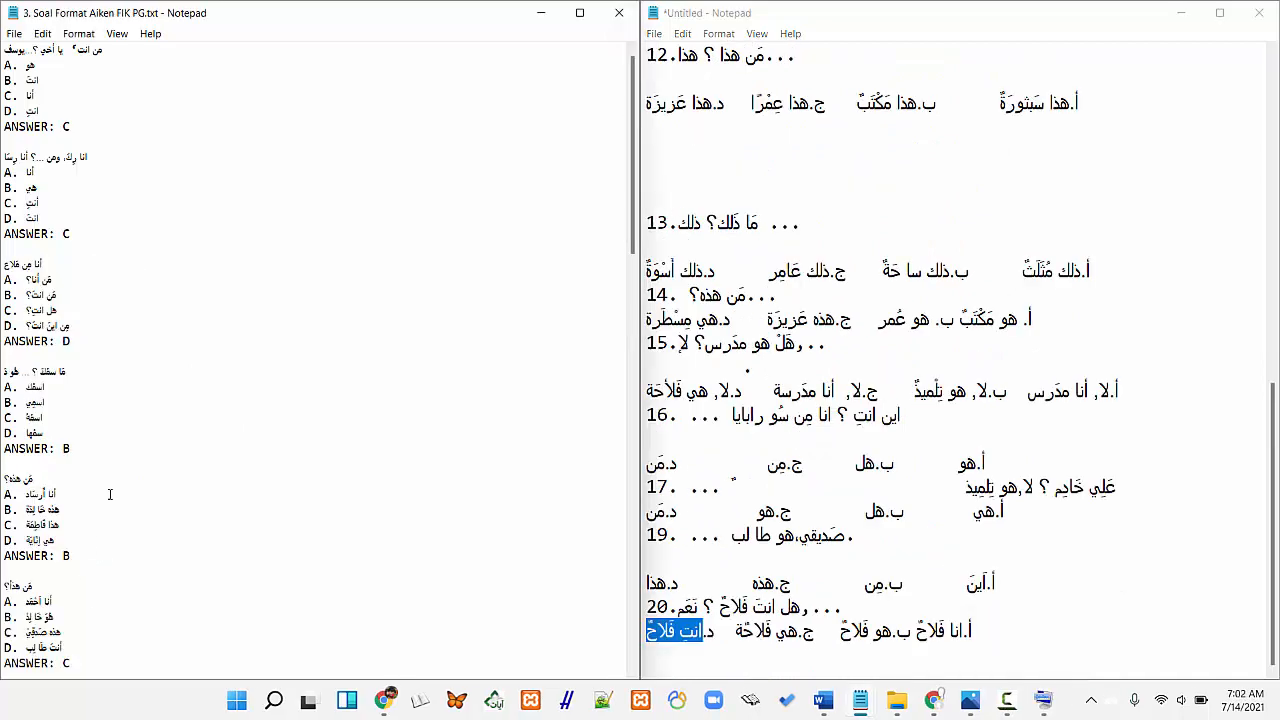
scroll(130, 508, down, 6)
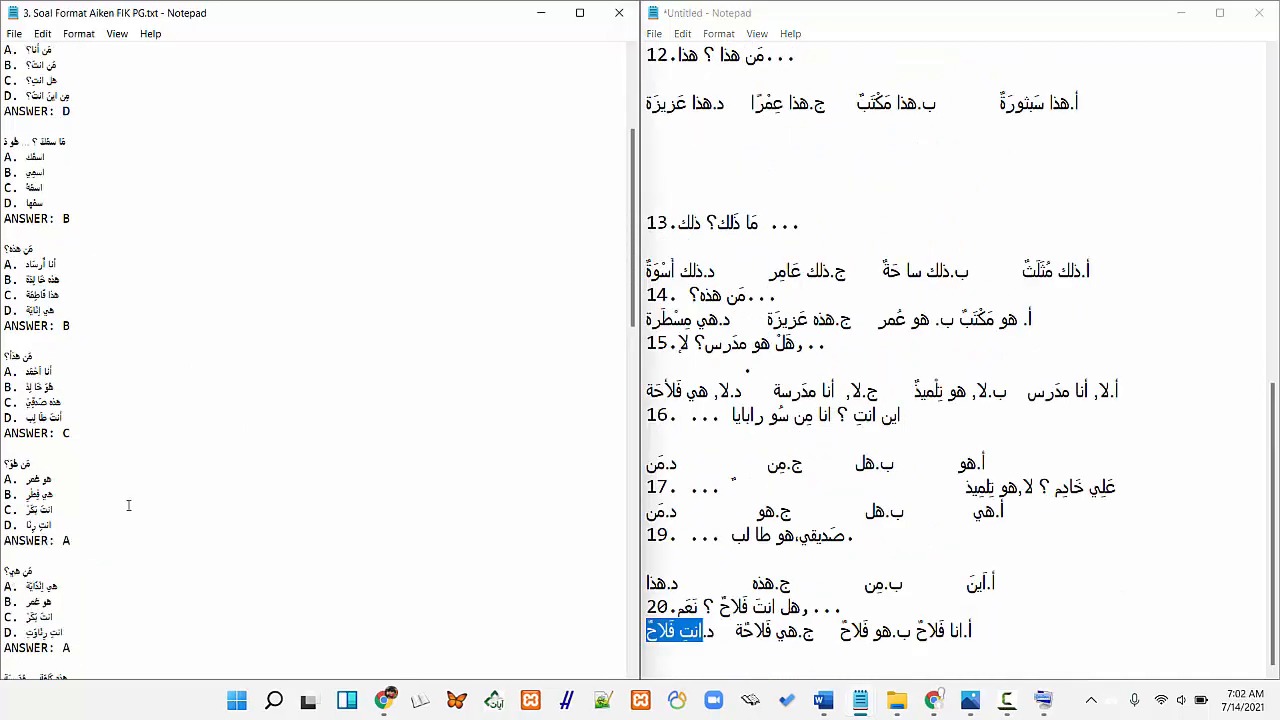
scroll(133, 511, down, 14)
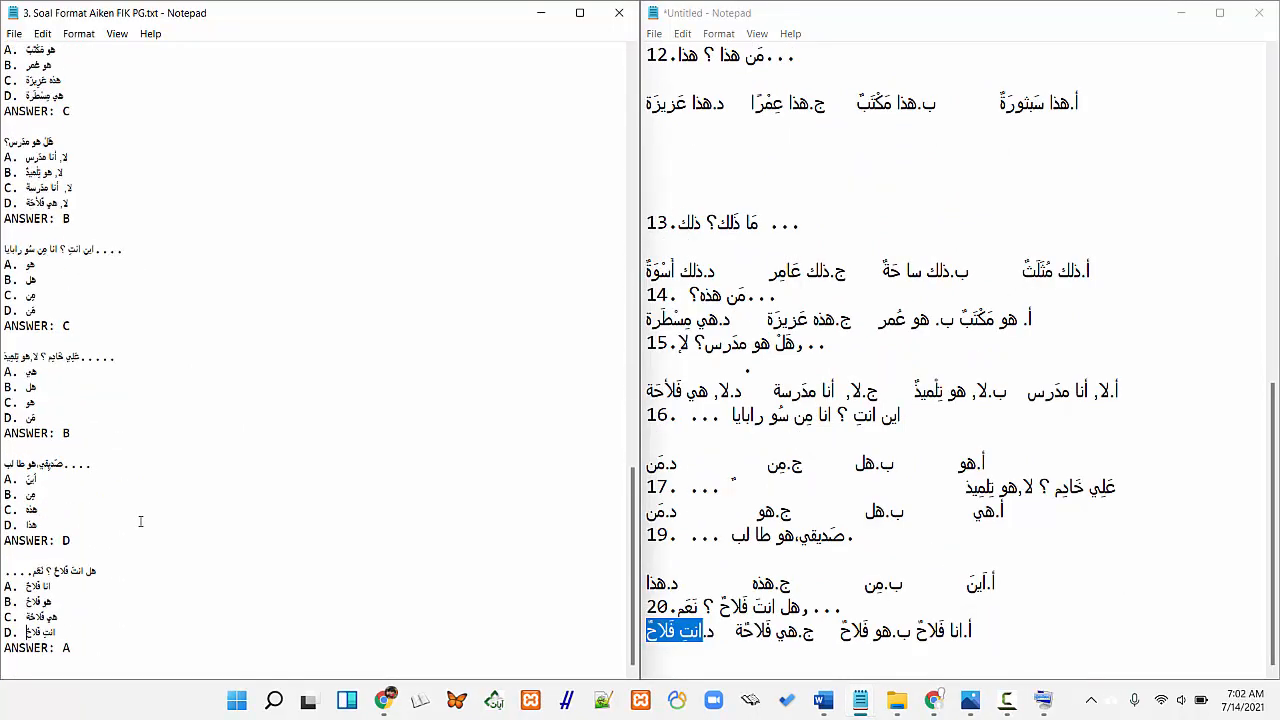
scroll(141, 521, up, 20)
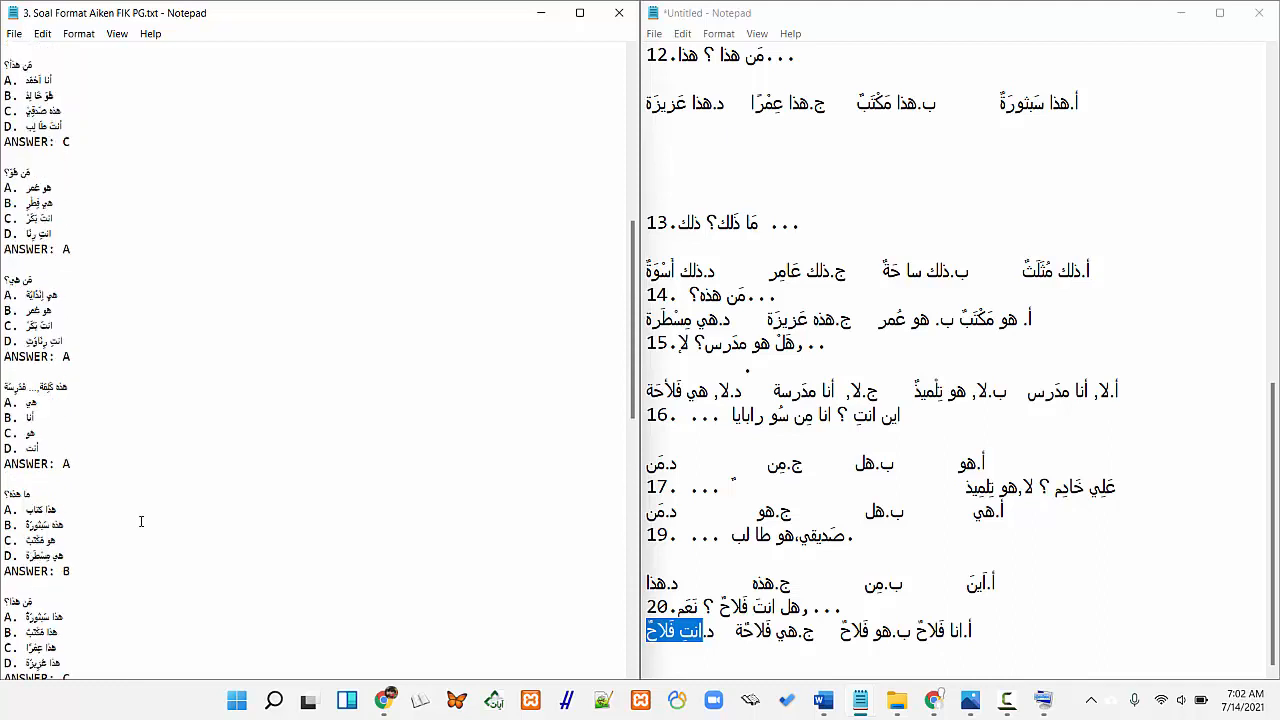
scroll(141, 521, up, 5)
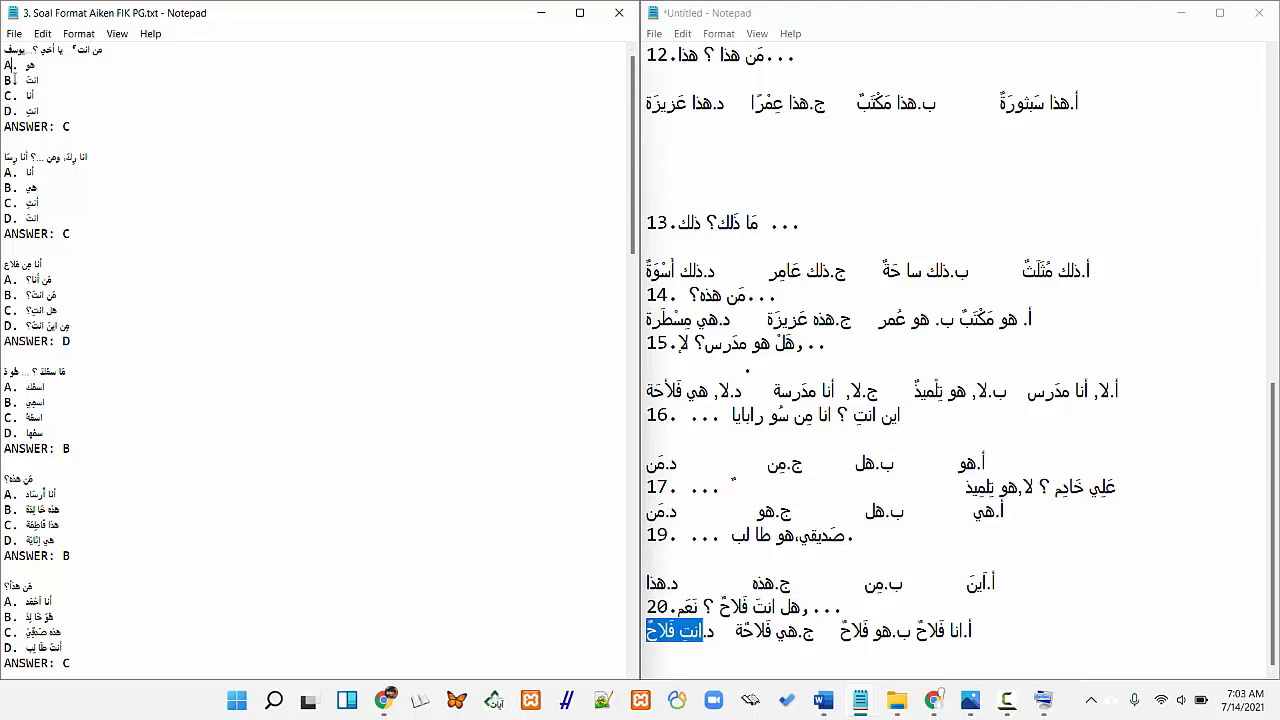
Change the option letter "C" of the third question to a lowercase "c" in the Aiken file
click(9, 140)
click(20, 187)
drag(5, 310, 12, 310)
text(c)
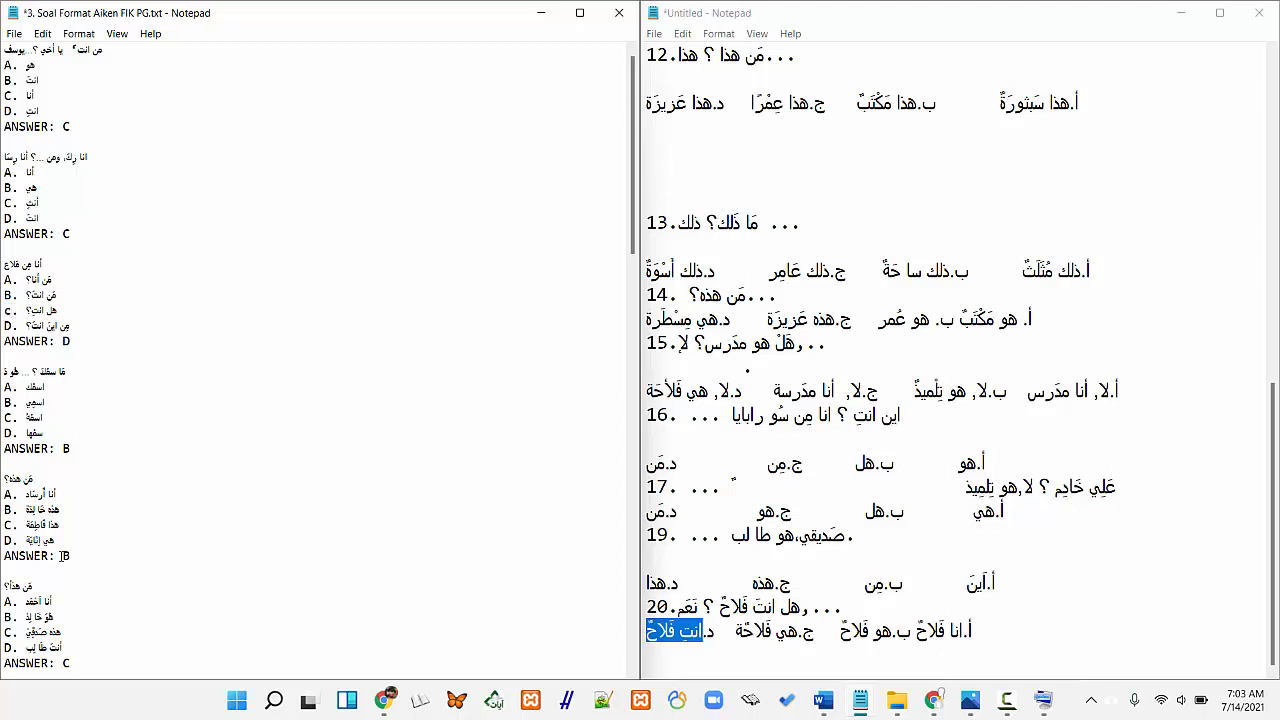
Clear the fifth question's ANSWER letter and remove the blank line after the sixth question's ANSWER line in the Aiken file
drag(63, 555, 71, 555)
key(BackSpace)
scroll(60, 530, down, 2)
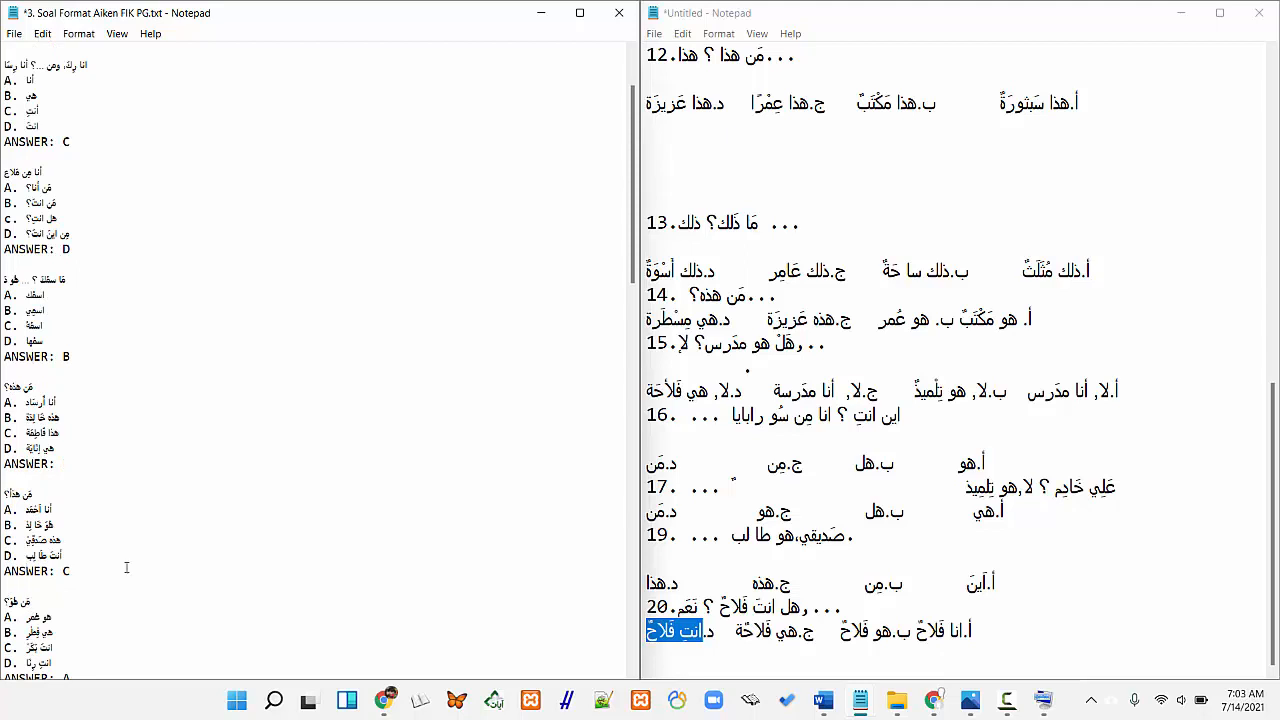
key(Delete)
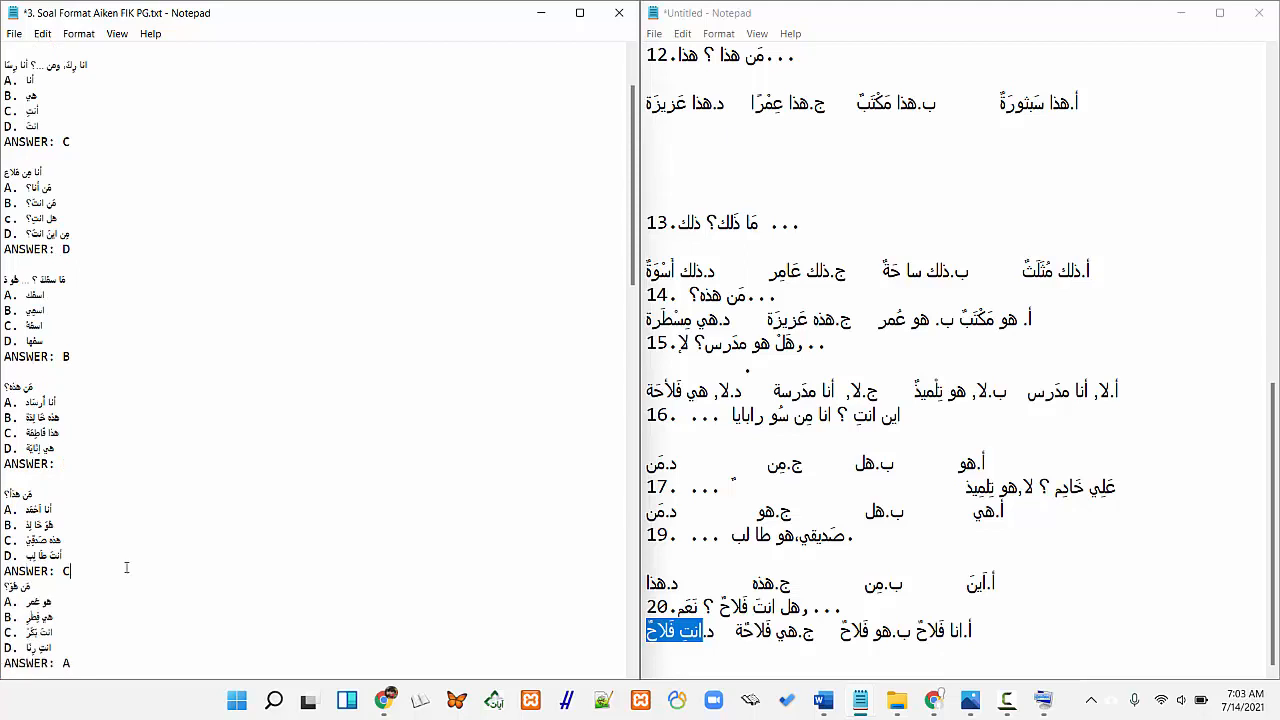
Save the edited Aiken file and close it
click(18, 36)
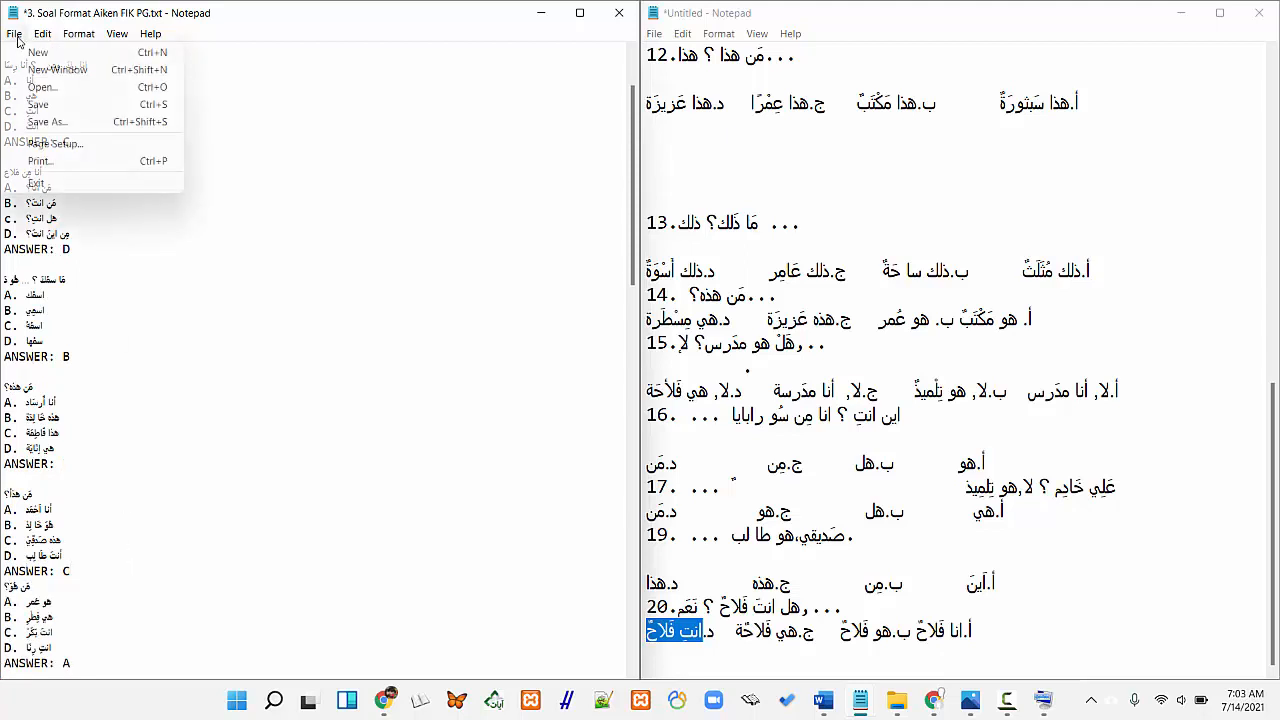
click(49, 112)
scroll(93, 157, up, 2)
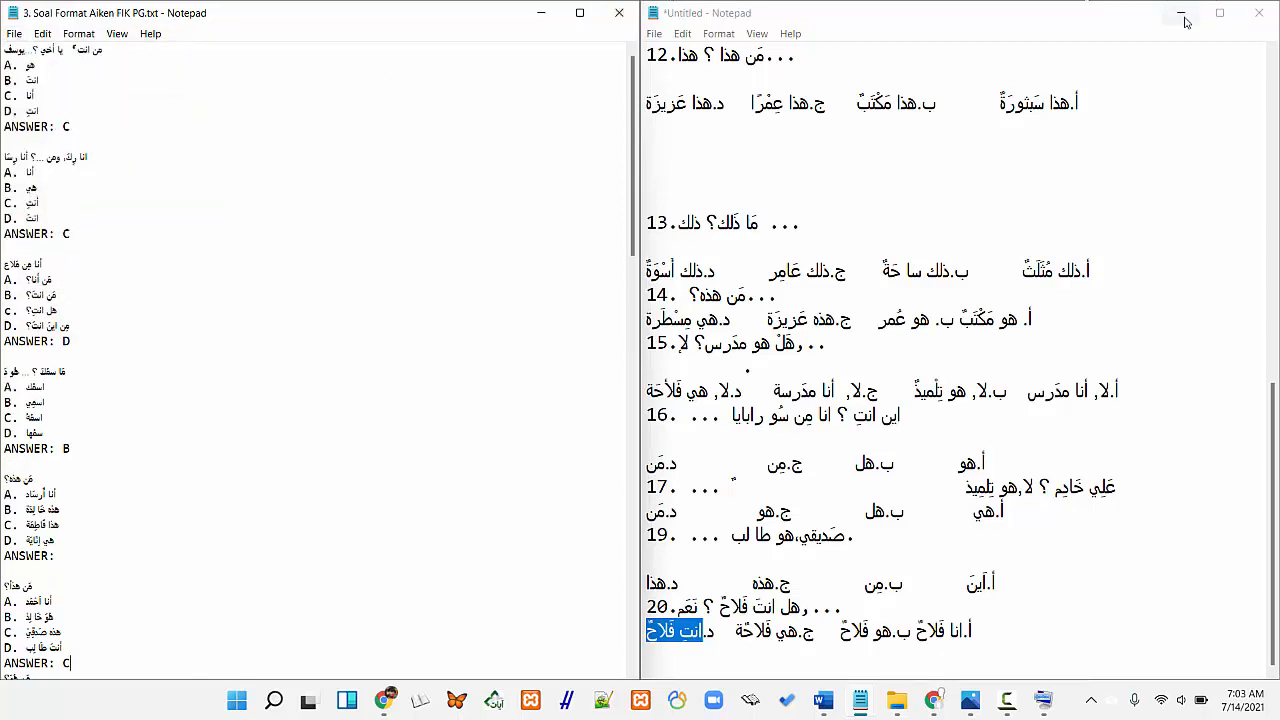
click(619, 12)
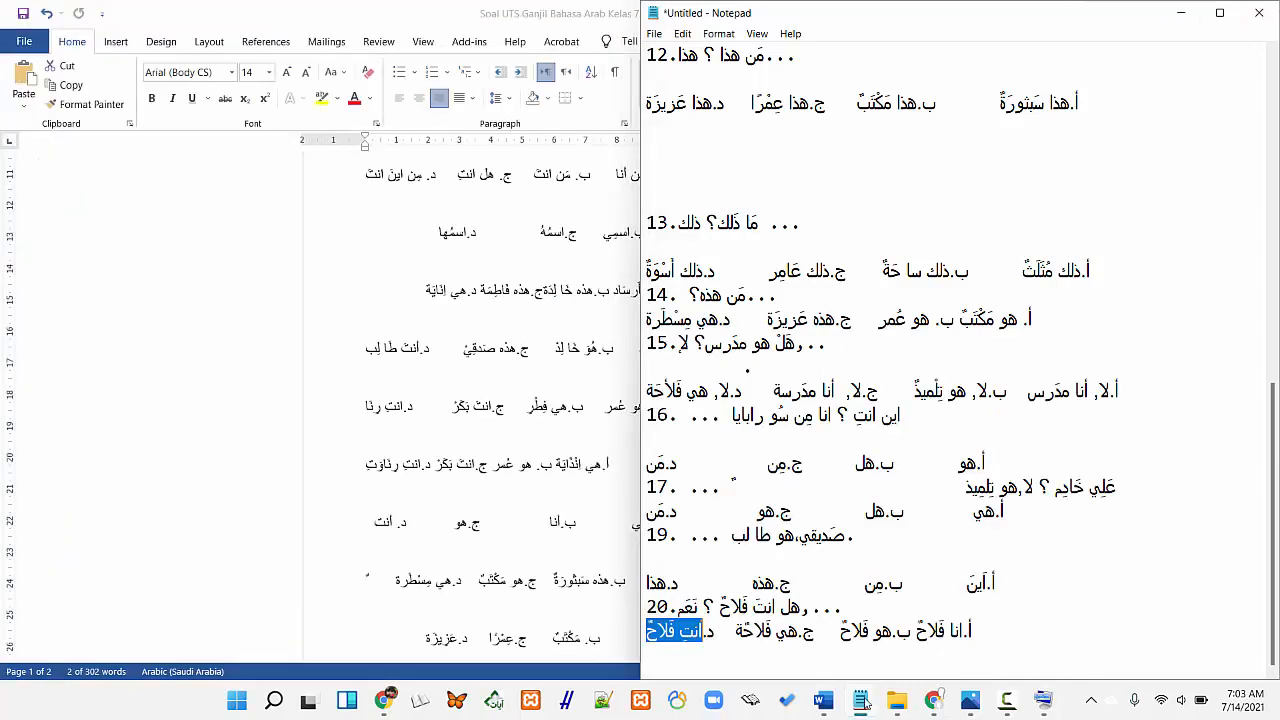
Switch to Moodle's question import page in Chrome and choose Soal UTS Pilihan Ganda as the import category
click(935, 705)
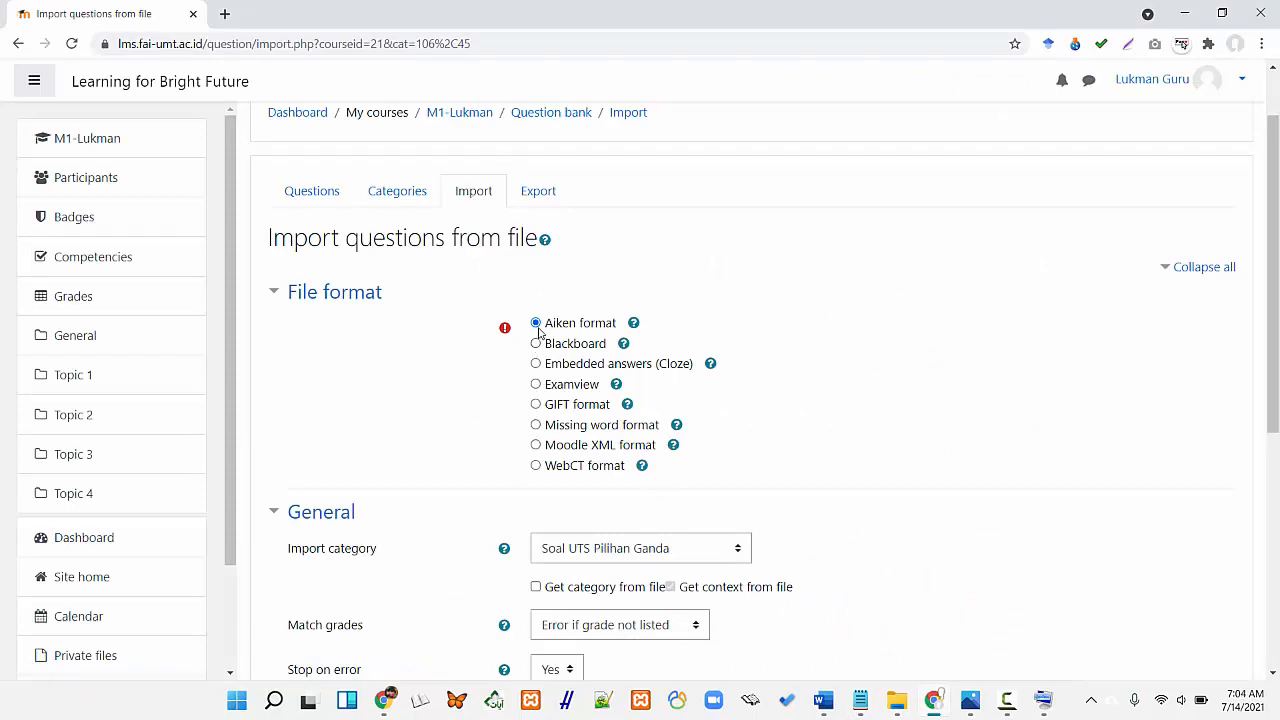
scroll(505, 388, down, 3)
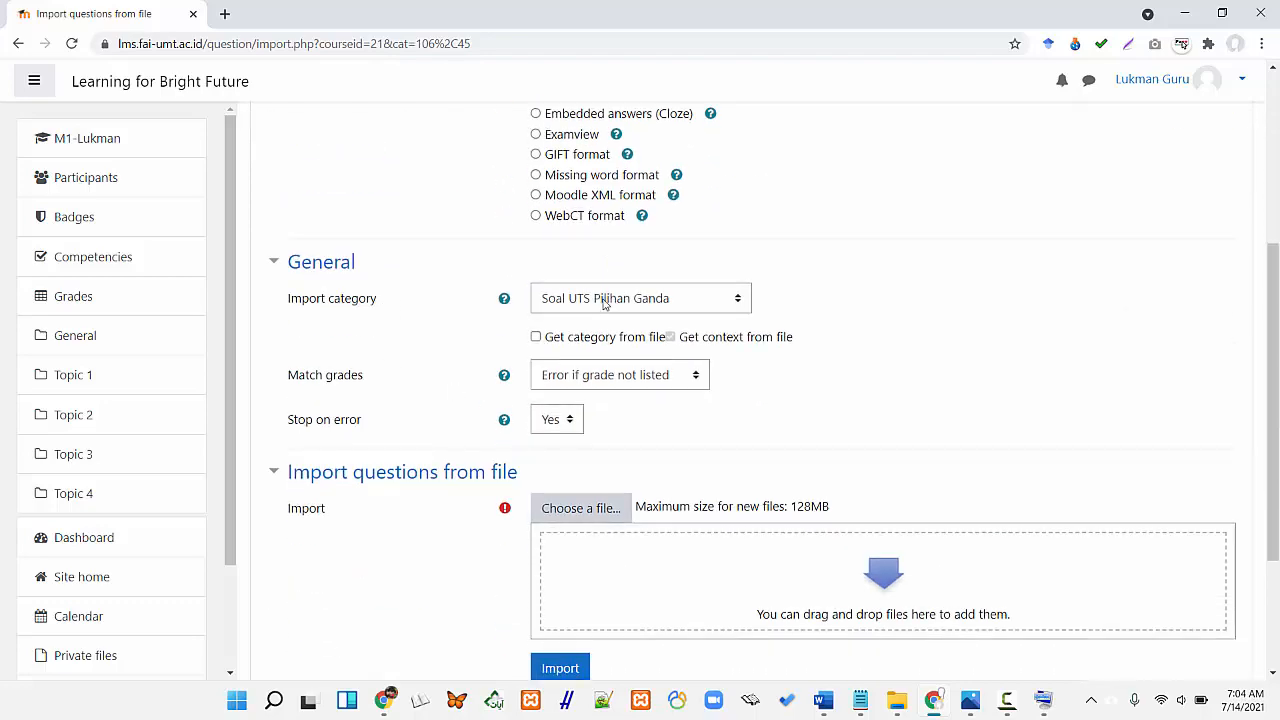
click(699, 300)
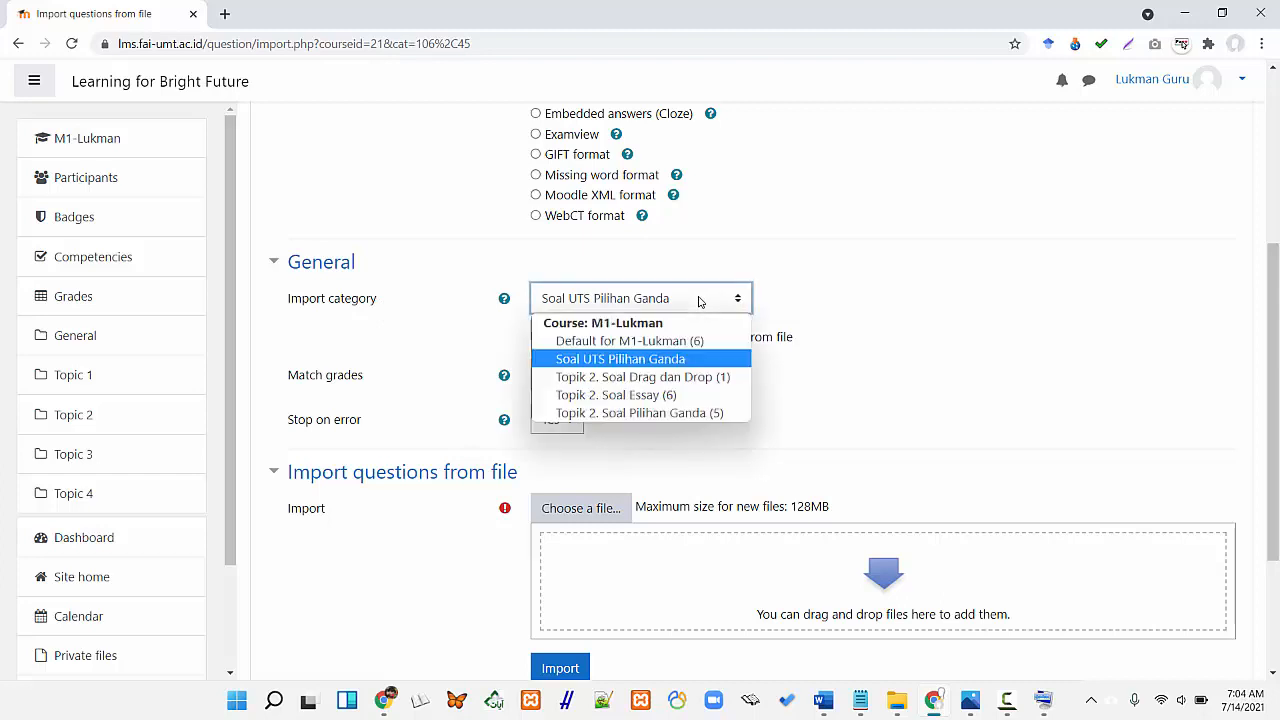
click(620, 360)
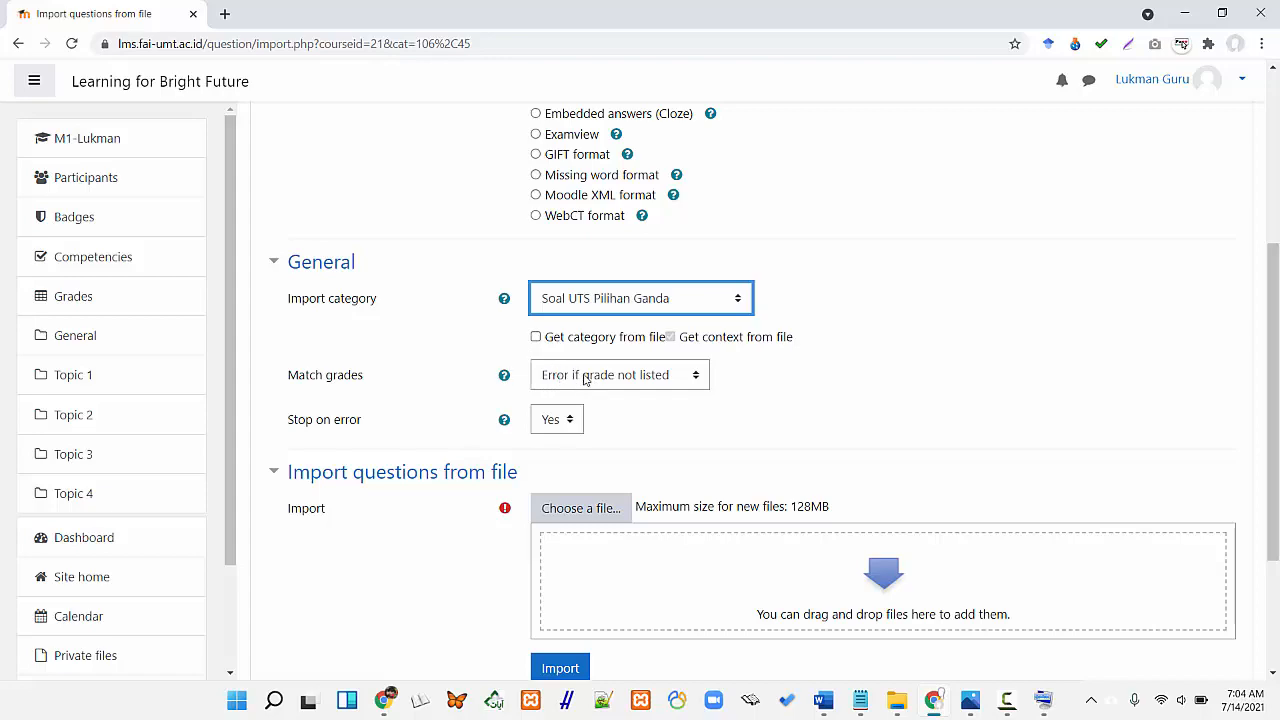
Upload "3. Soal Format Aiken FIK PG.txt" as the file to import
scroll(525, 440, down, 2)
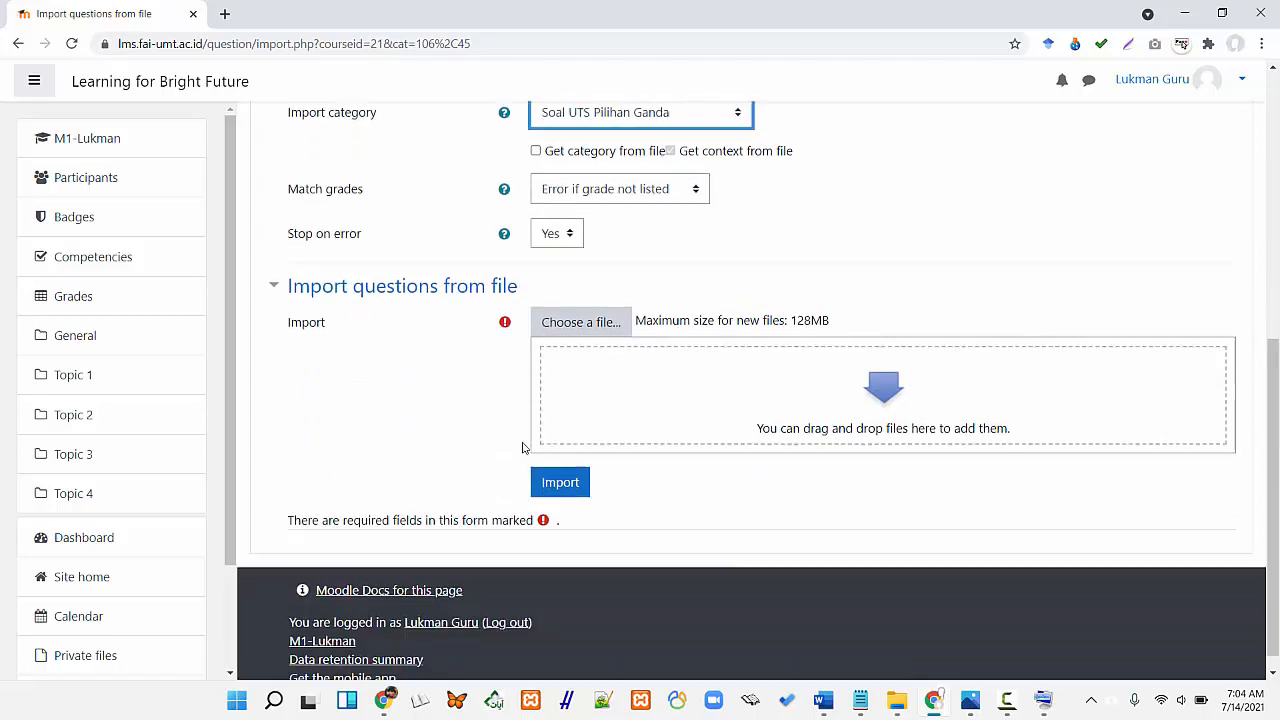
scroll(457, 440, up, 1)
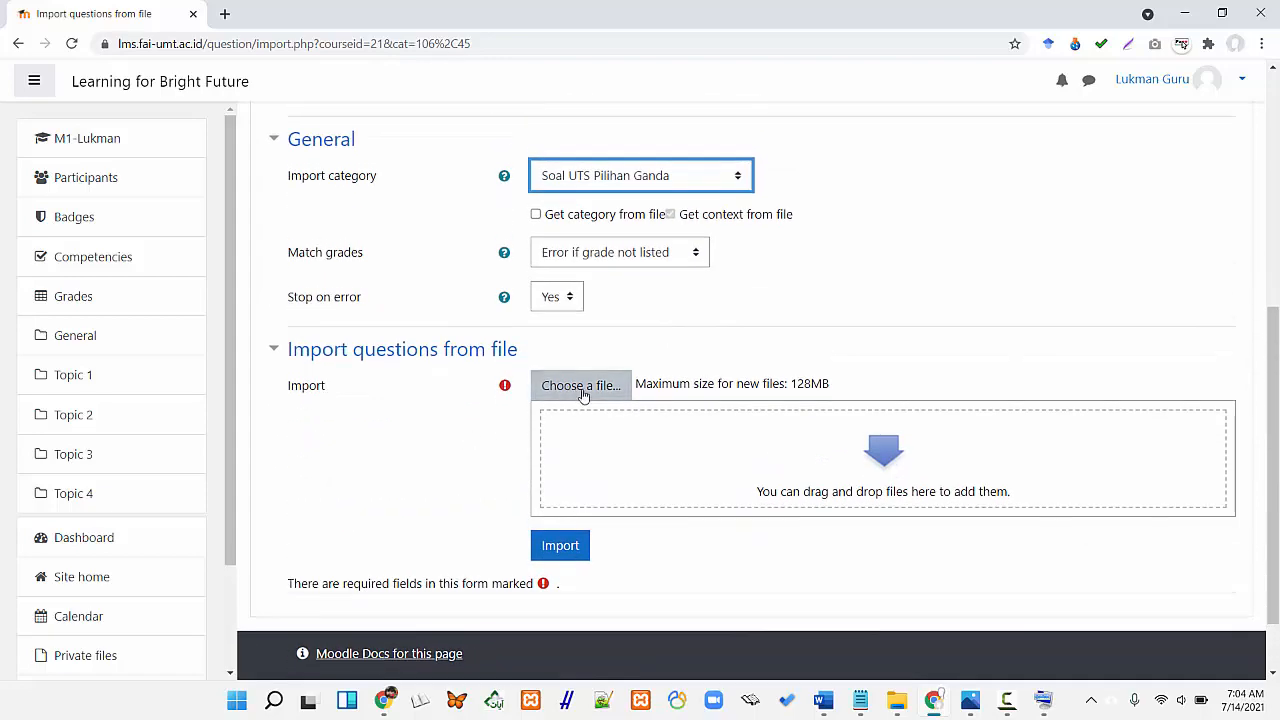
click(584, 390)
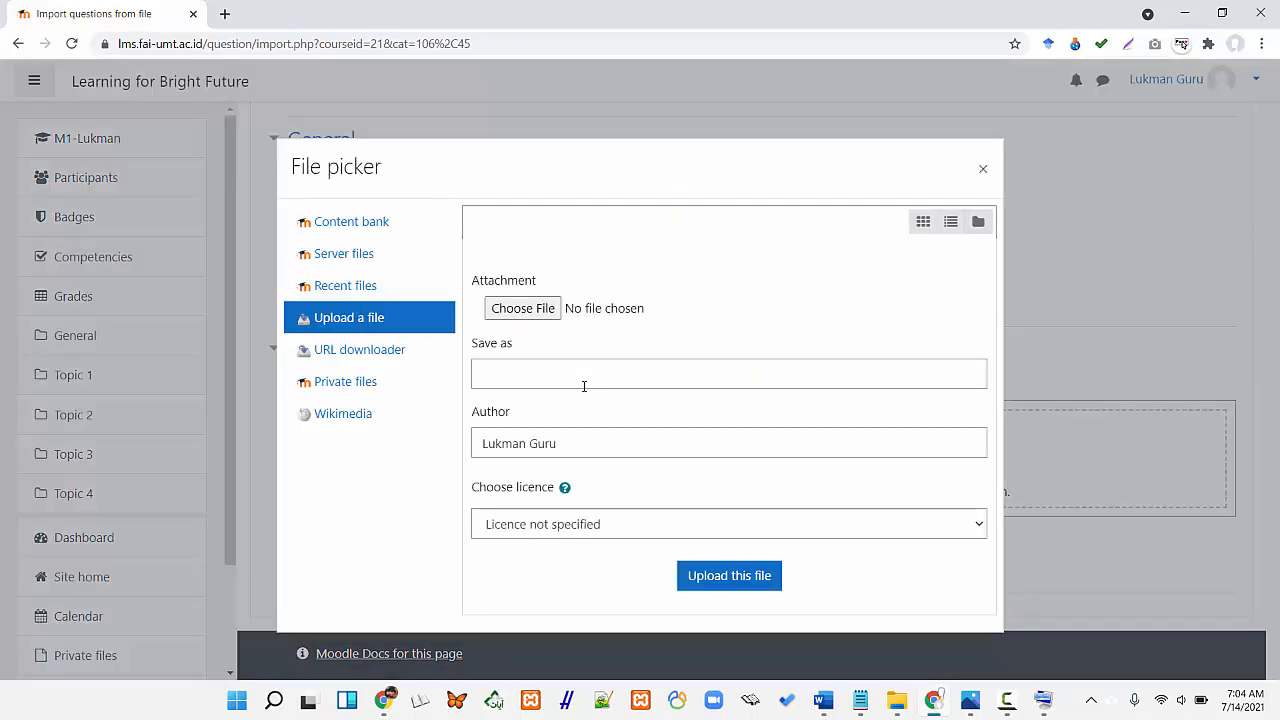
click(520, 306)
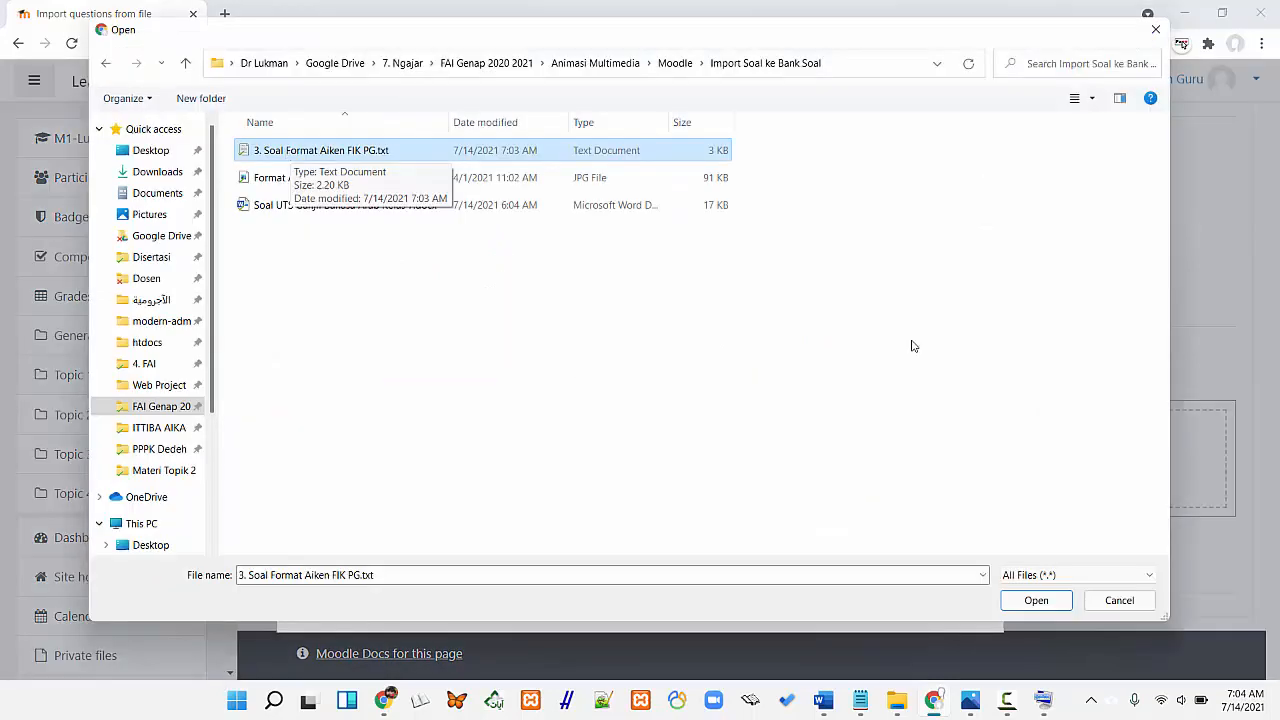
click(1036, 600)
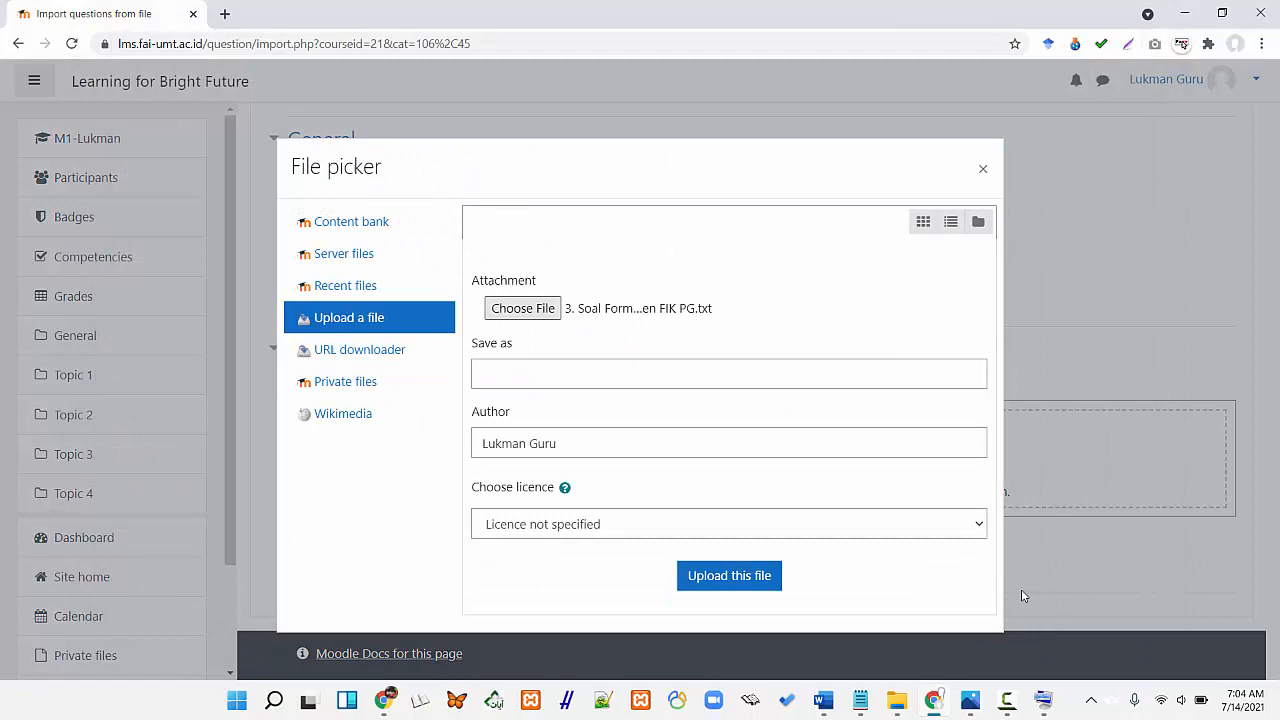
click(729, 579)
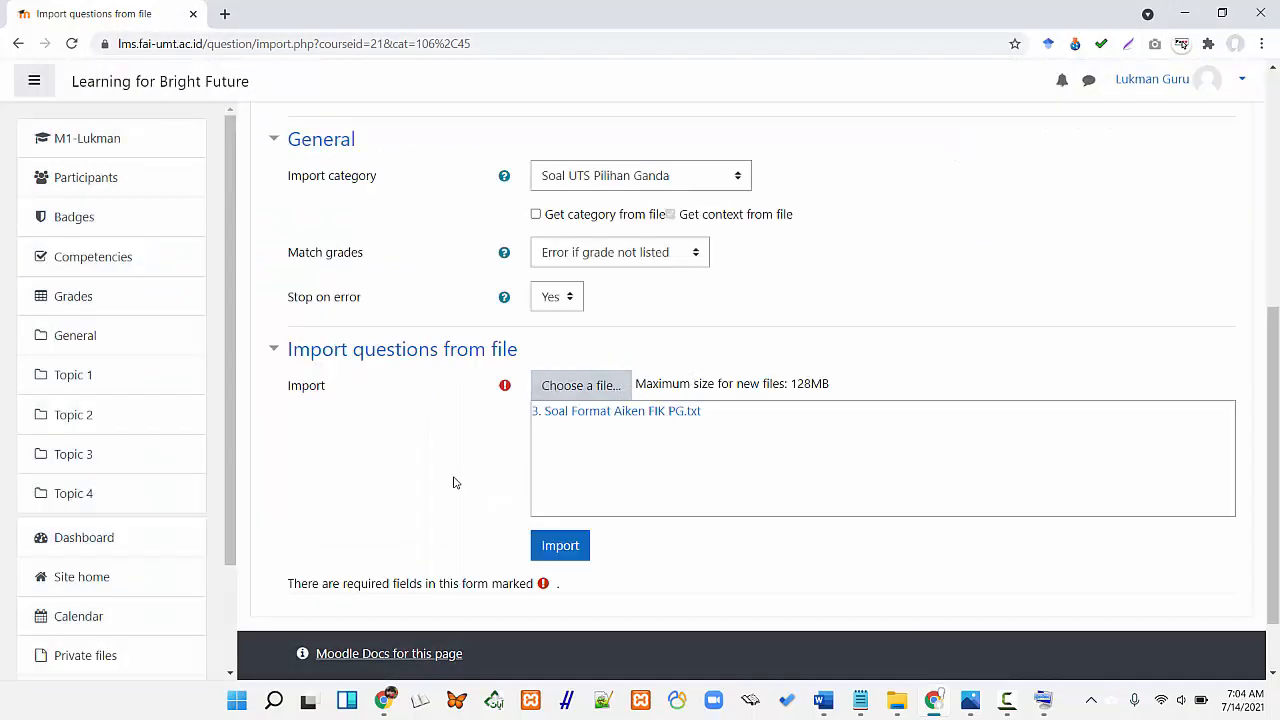
Check the import settings and run the import of the uploaded Aiken file
scroll(455, 481, up, 4)
scroll(455, 481, down, 4)
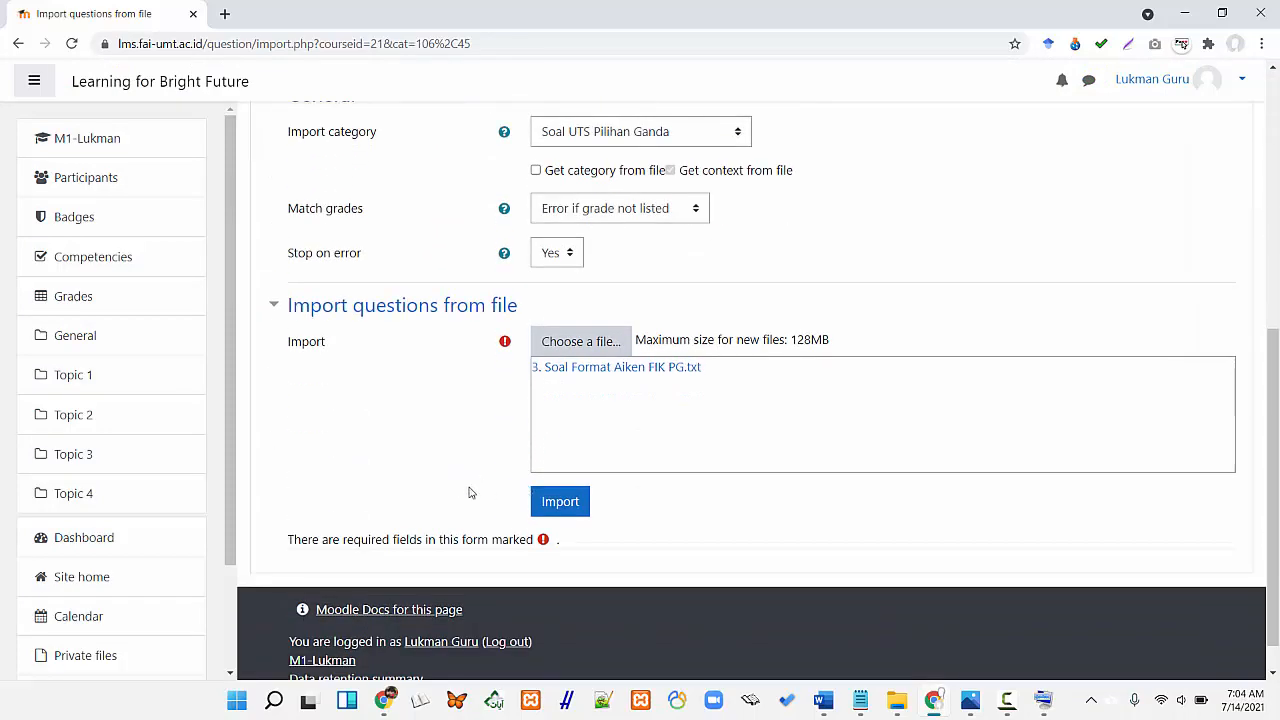
click(560, 503)
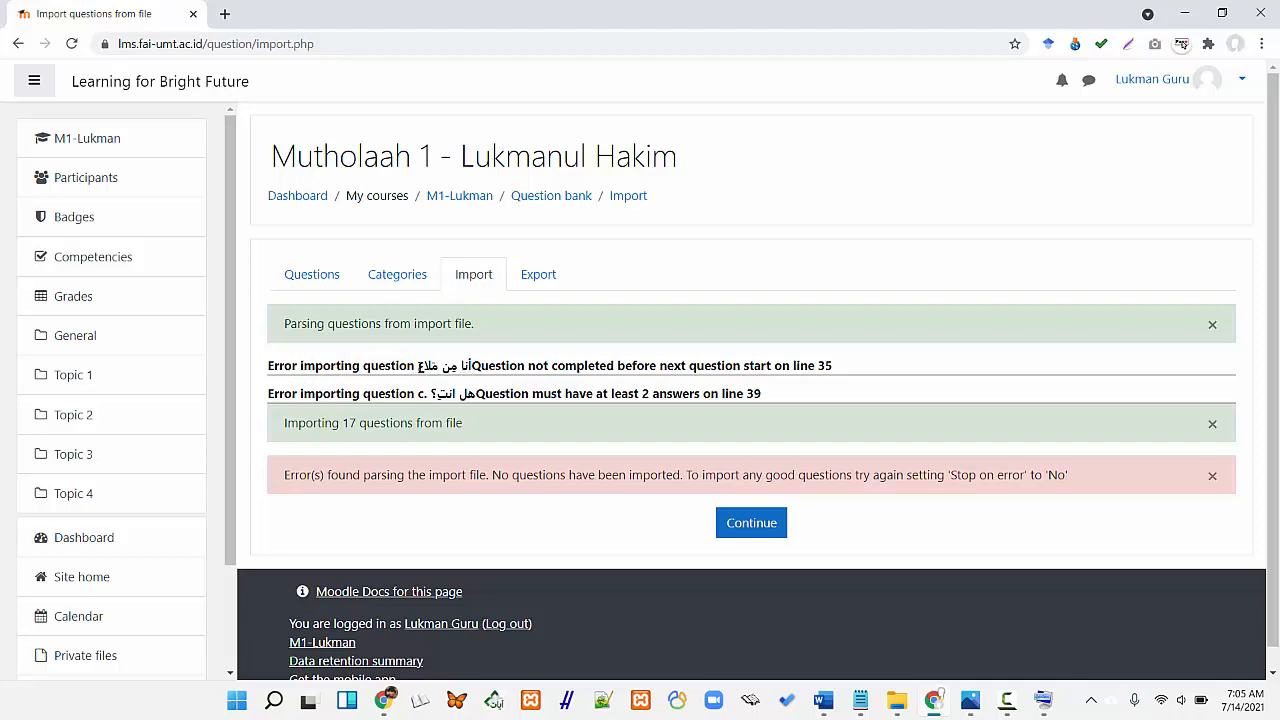
Highlight the first failing question in the import report and reopen "3. Soal Format Aiken FIK PG.txt" from its folder
drag(418, 366, 488, 366)
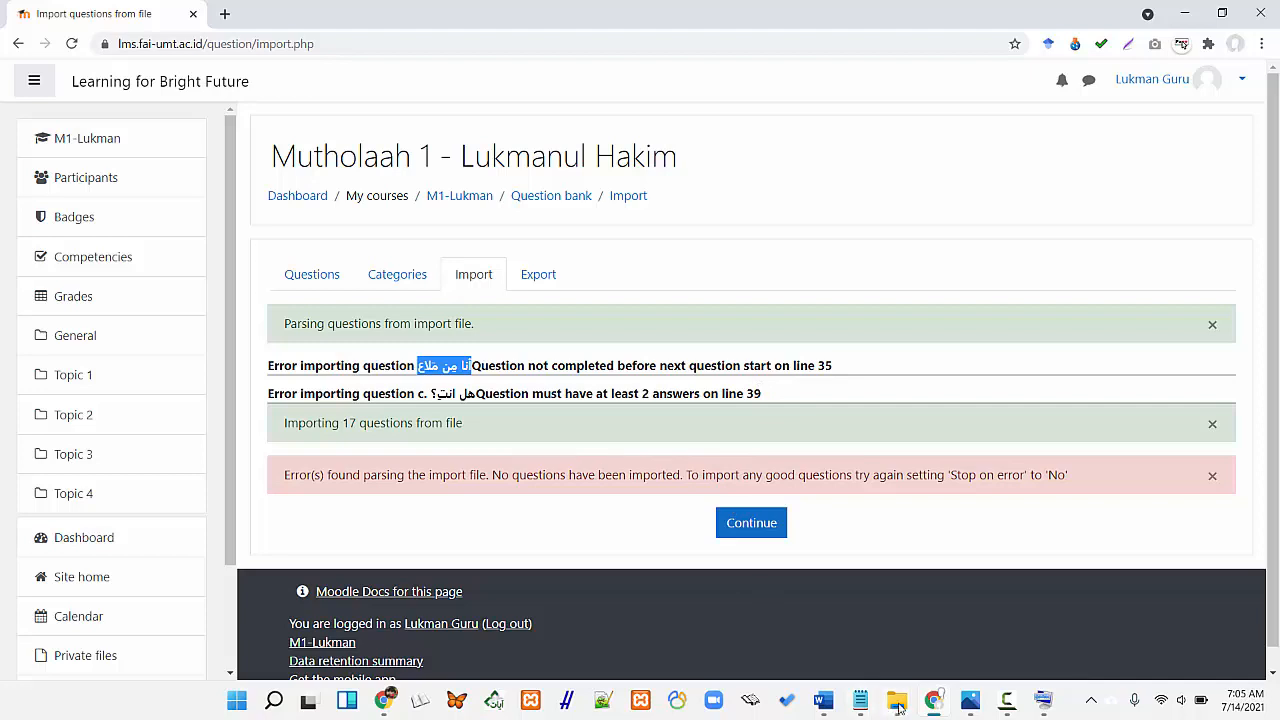
mouse_move(898, 707)
click(838, 640)
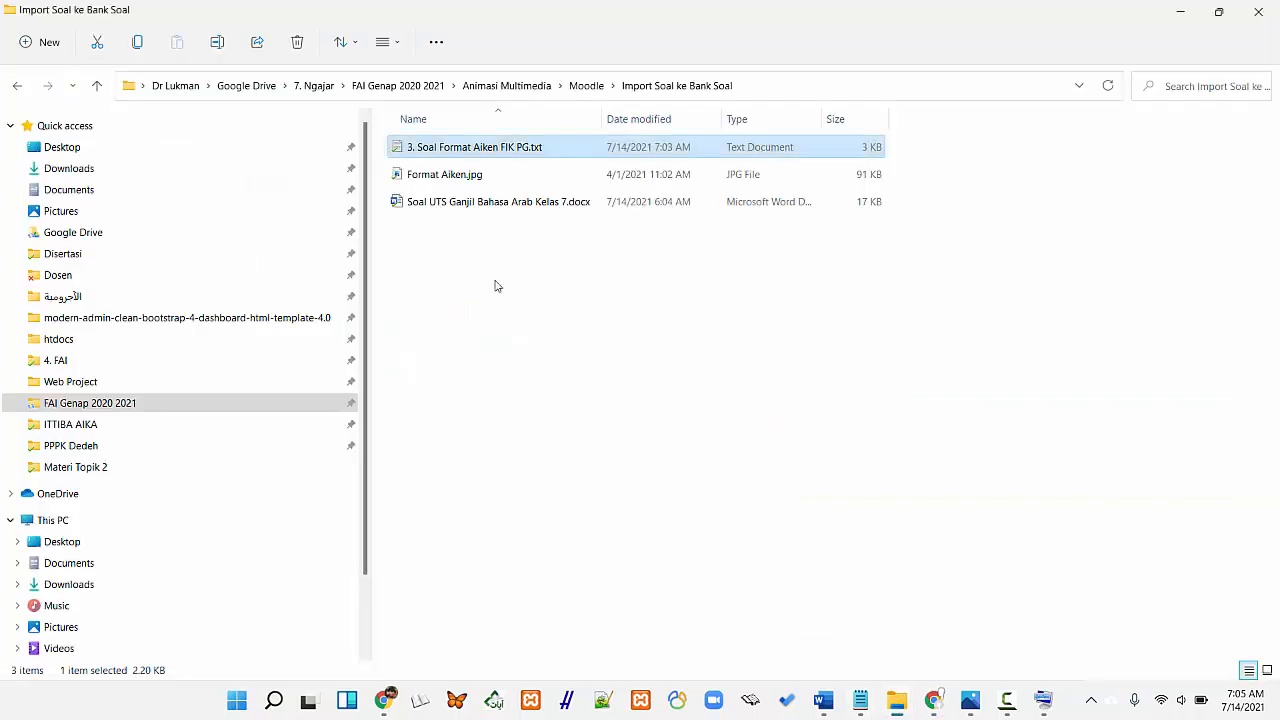
double_click(443, 152)
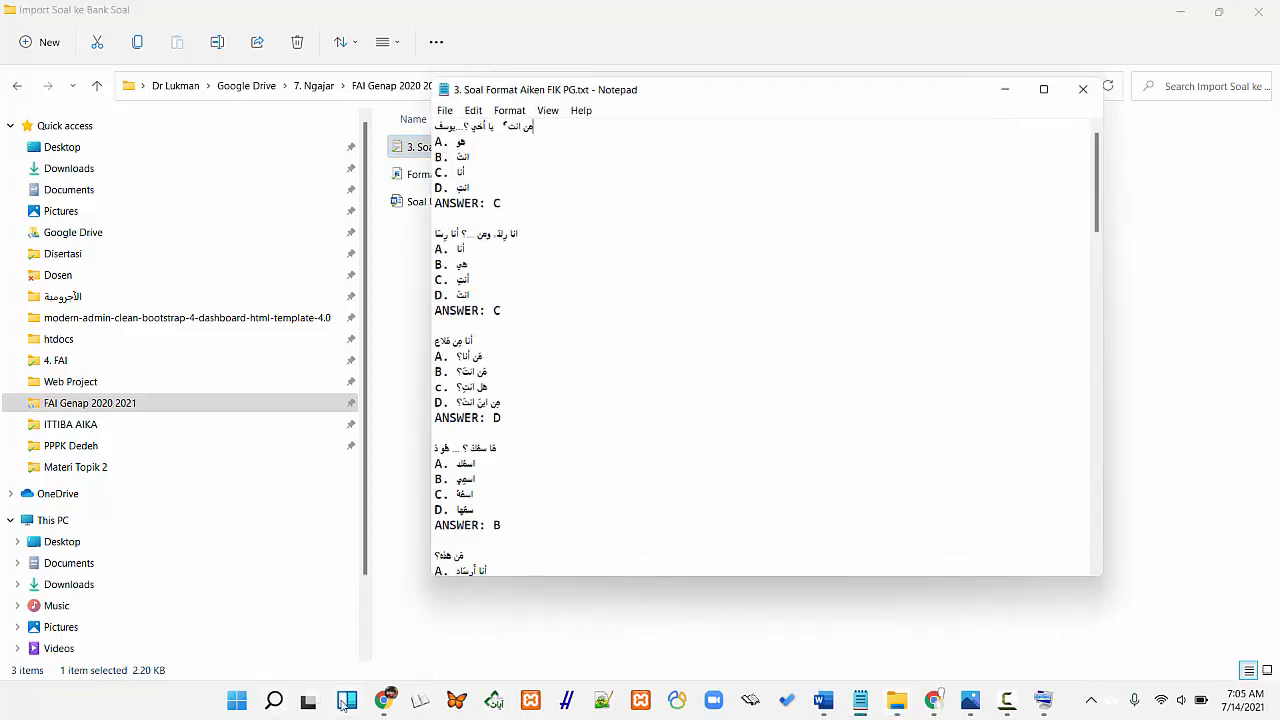
click(384, 700)
click(384, 700)
click(933, 700)
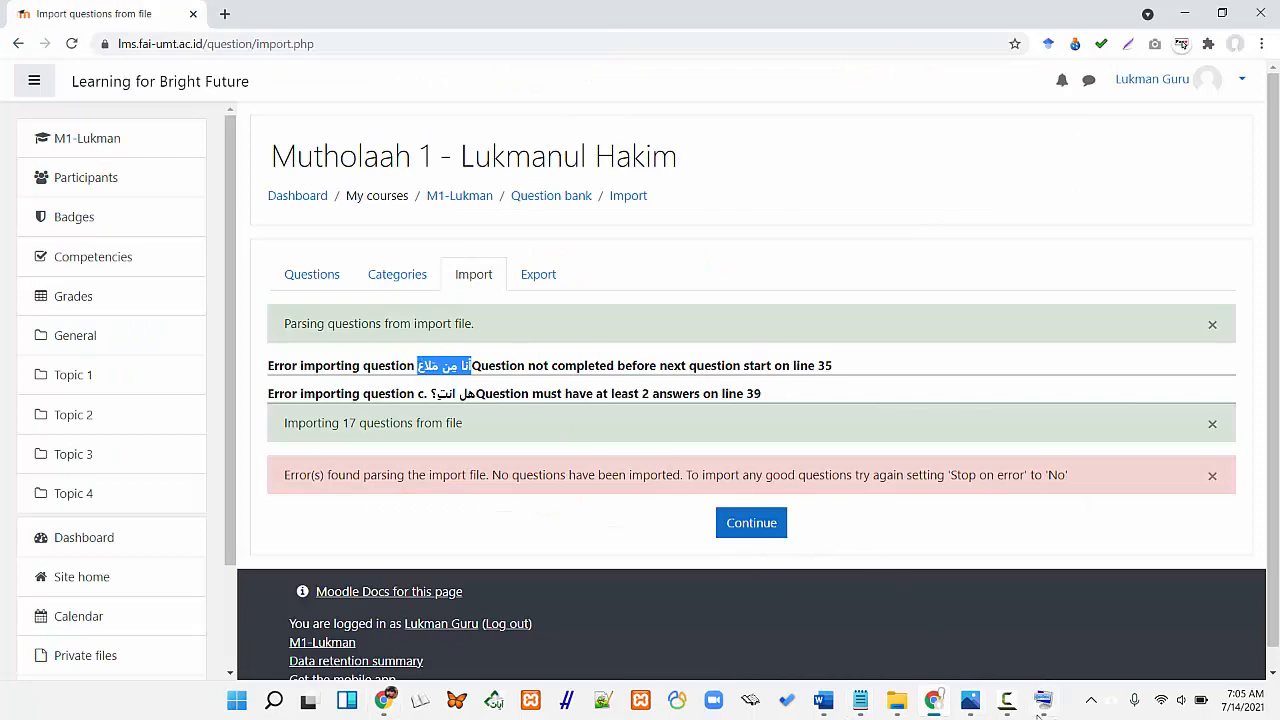
Place the Aiken file beside the Moodle import report and select the third question's lowercase "c" option letter
mouse_move(860, 700)
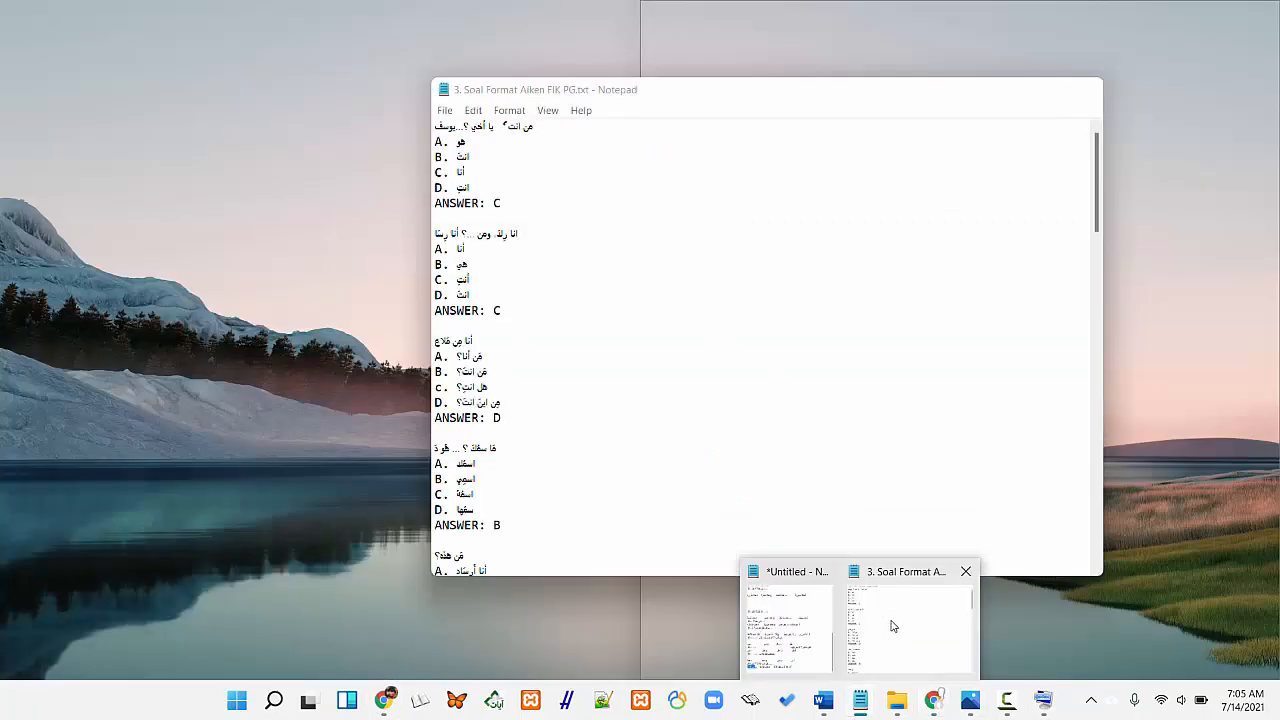
click(876, 621)
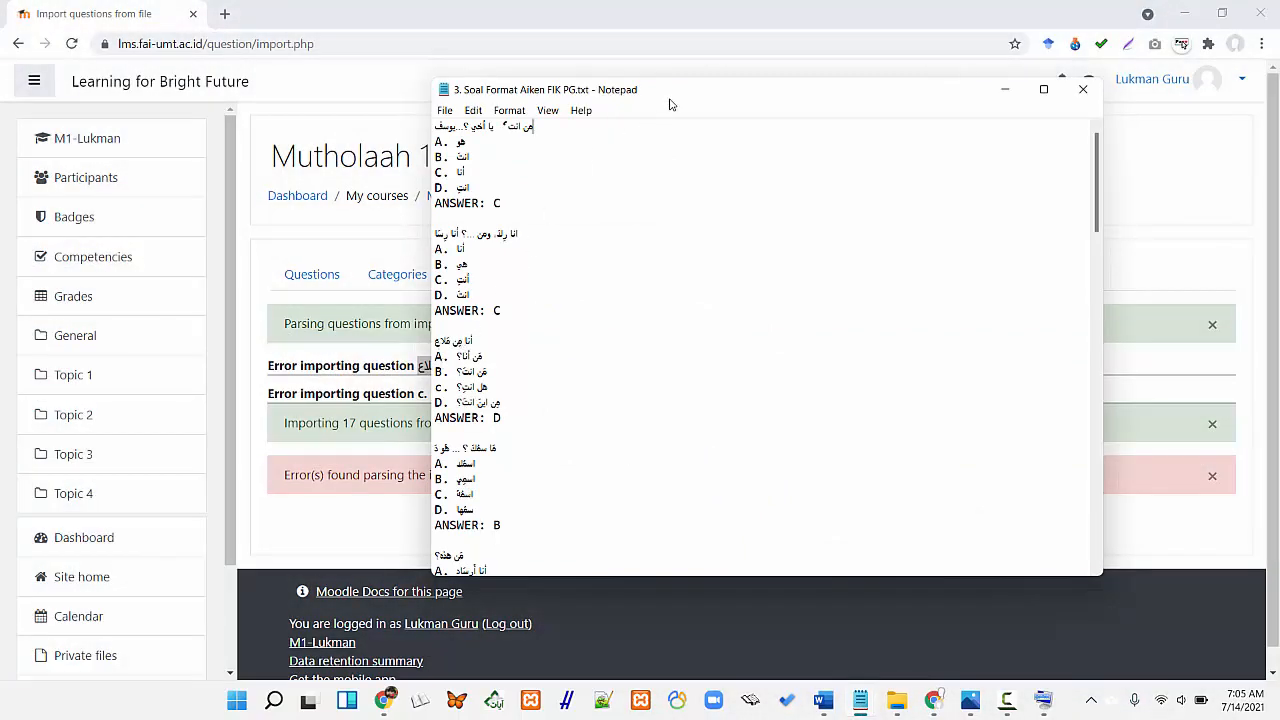
drag(672, 90, 930, 54)
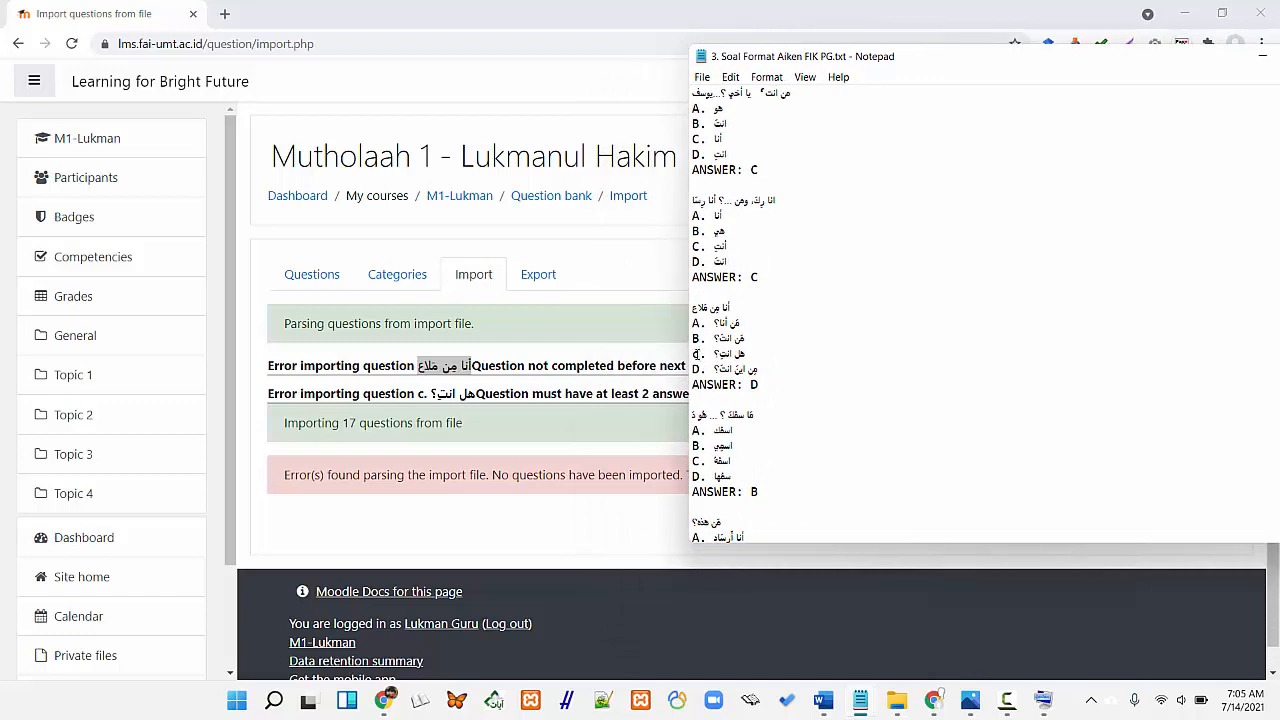
double_click(697, 354)
drag(935, 57, 1051, 75)
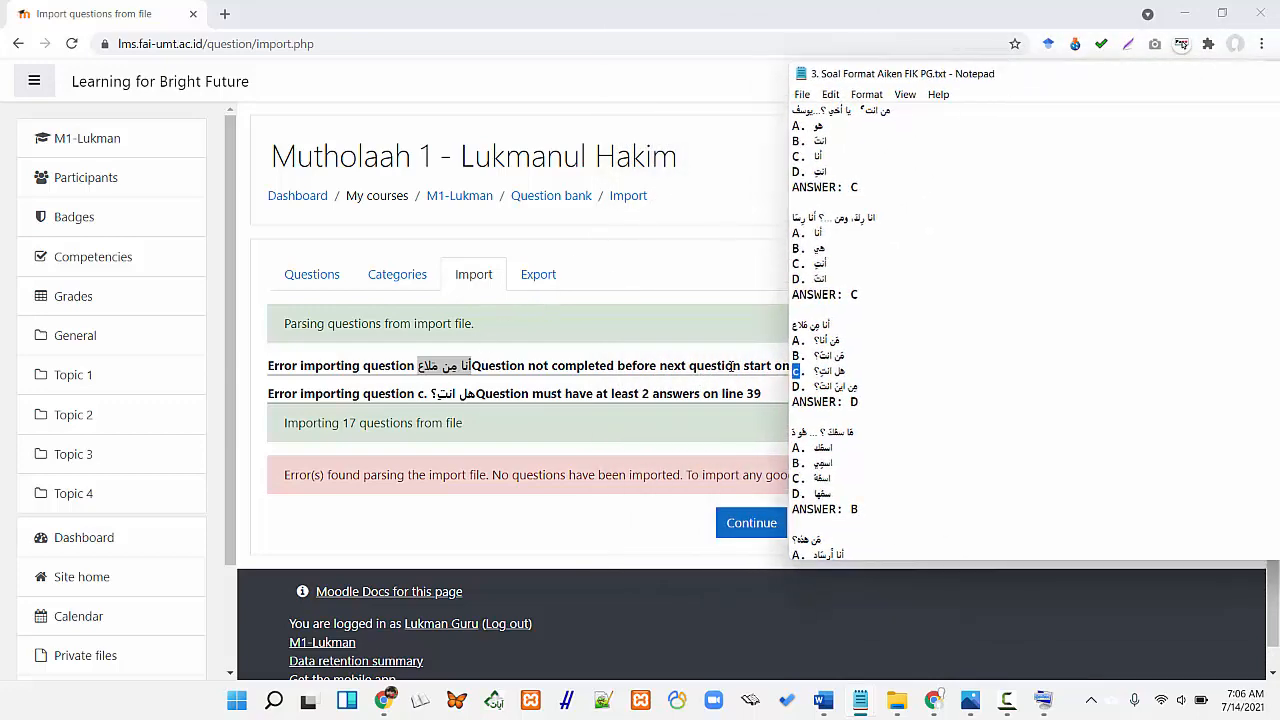
Compare the option letter in the second import error with the third question in the Aiken file, and close the file
click(421, 393)
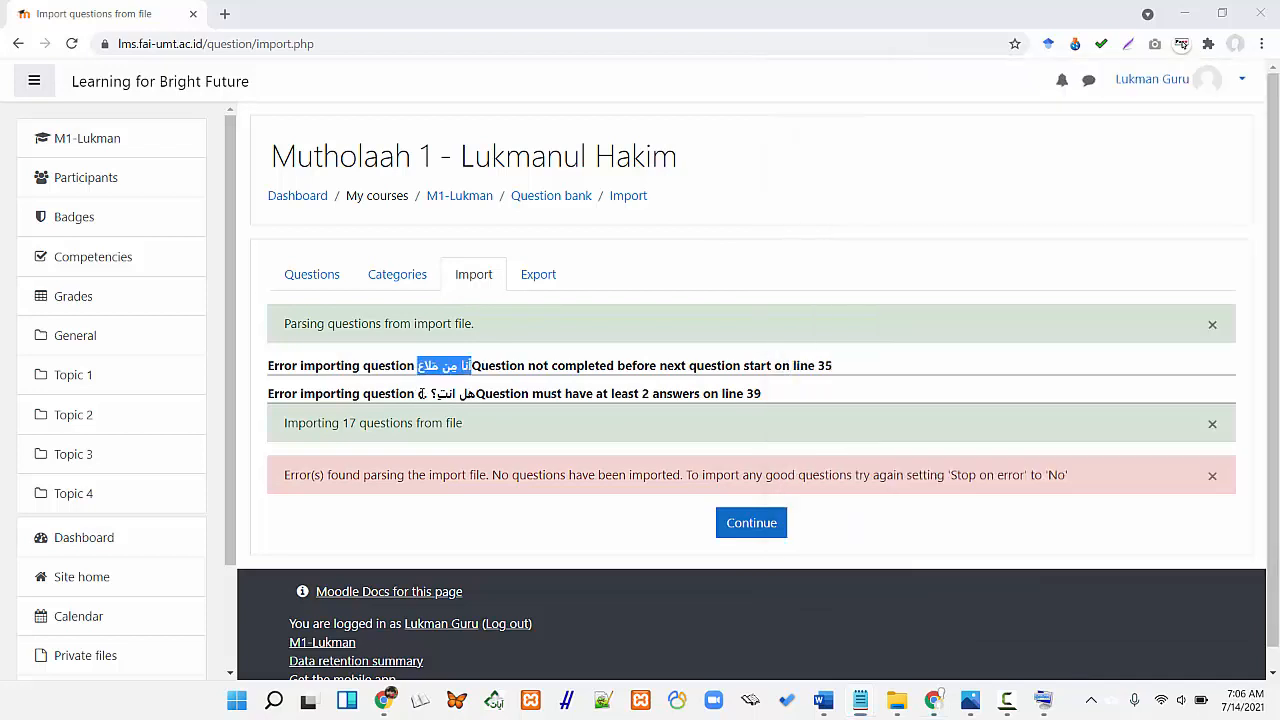
drag(424, 393, 418, 393)
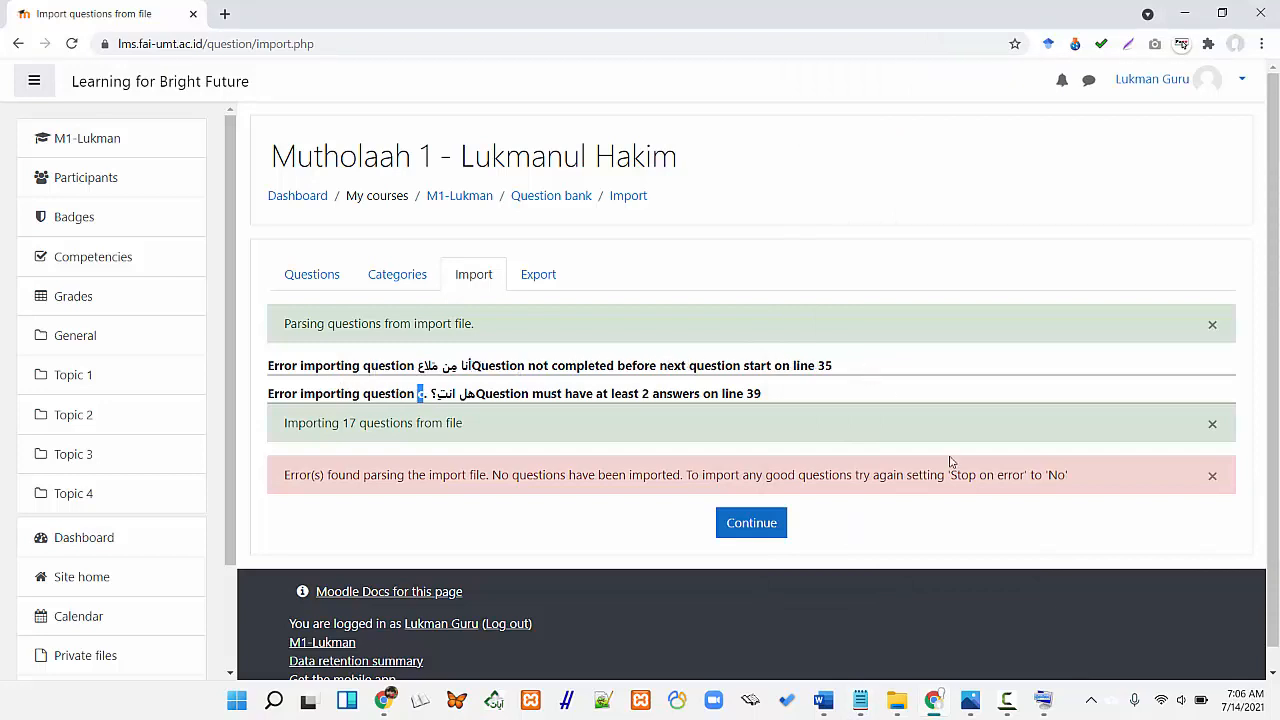
mouse_move(860, 706)
click(880, 625)
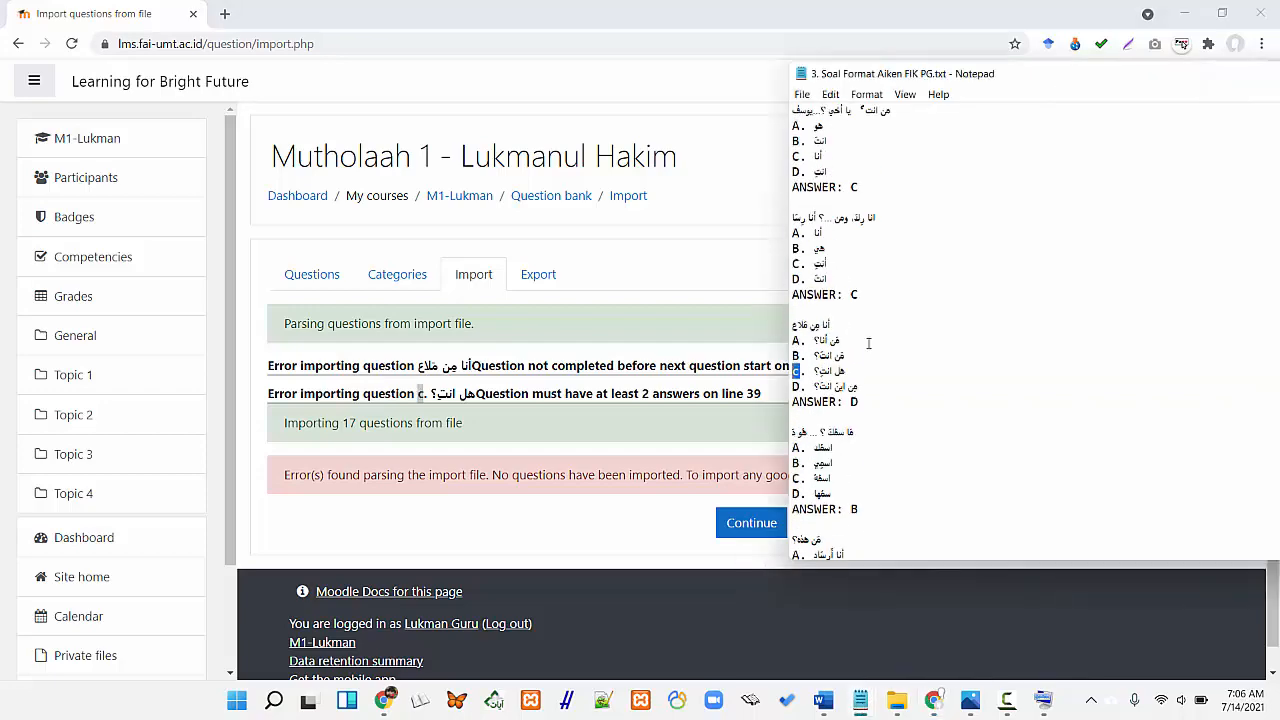
drag(1035, 74, 530, 112)
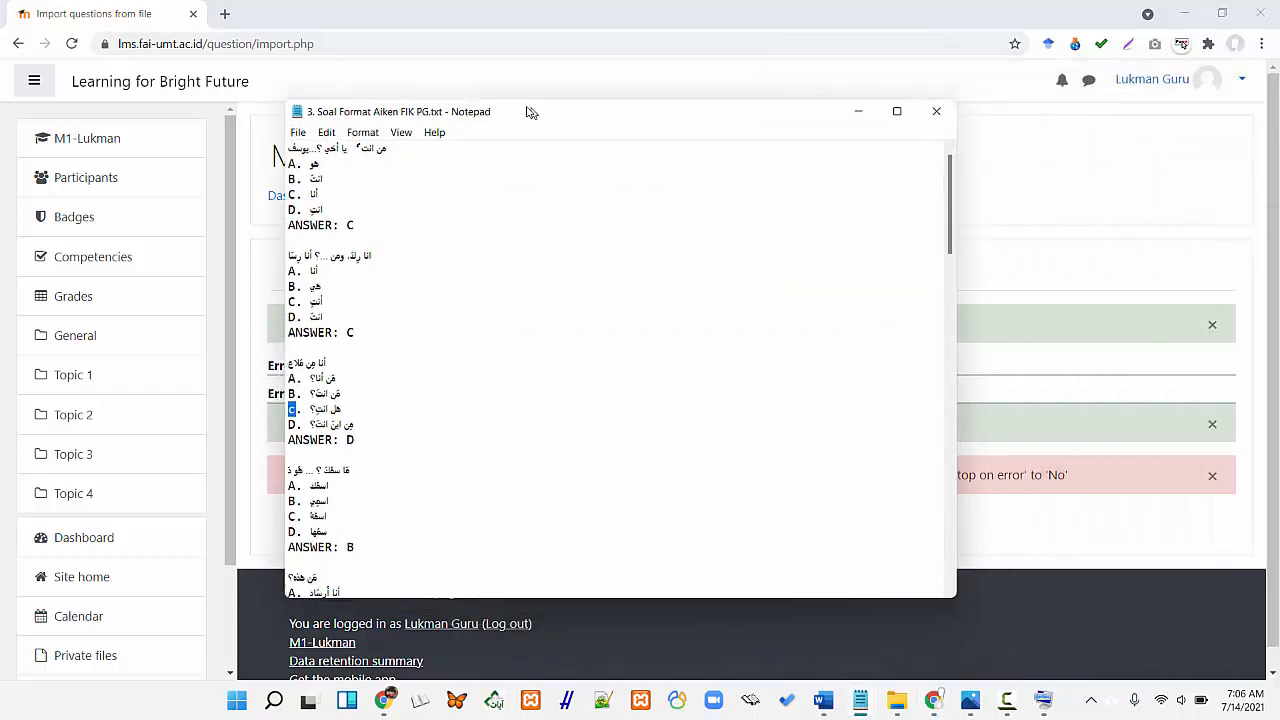
click(936, 111)
Switch to Notepad++ and open "3. Soal Format Aiken FIK PG.txt" from the "Import Soal ke Bank Soal" folder
mouse_move(902, 704)
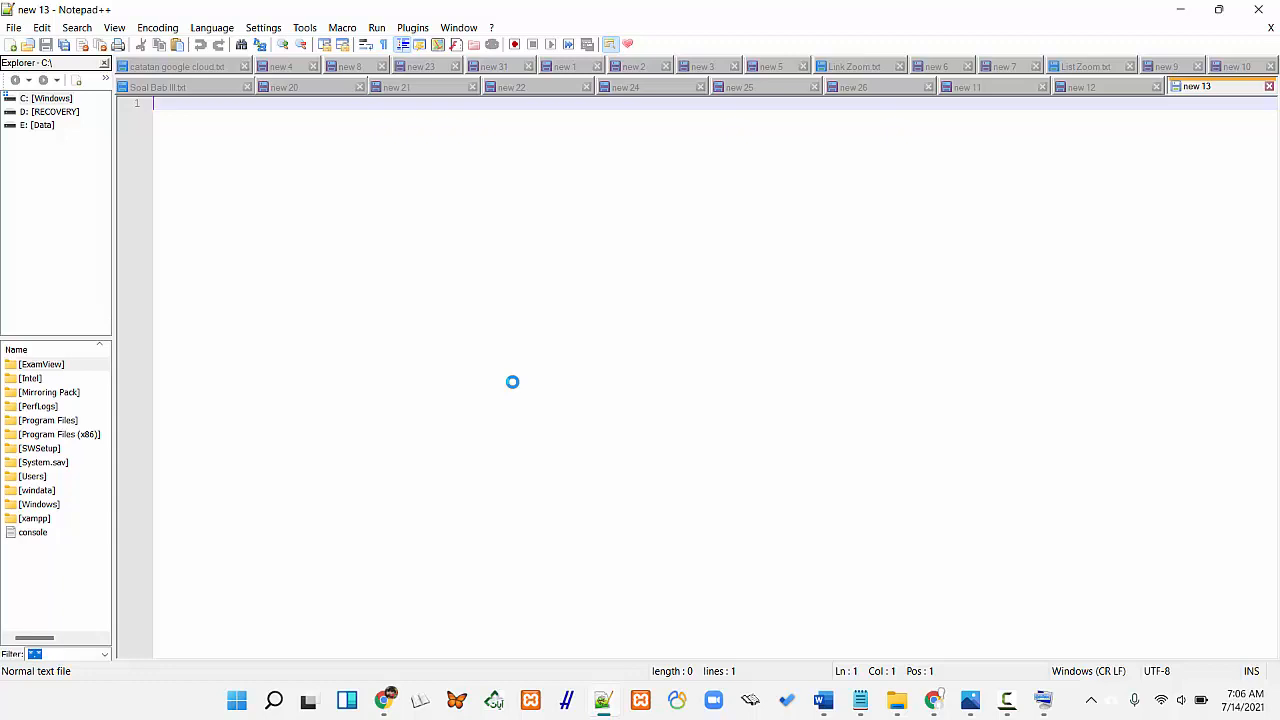
click(860, 701)
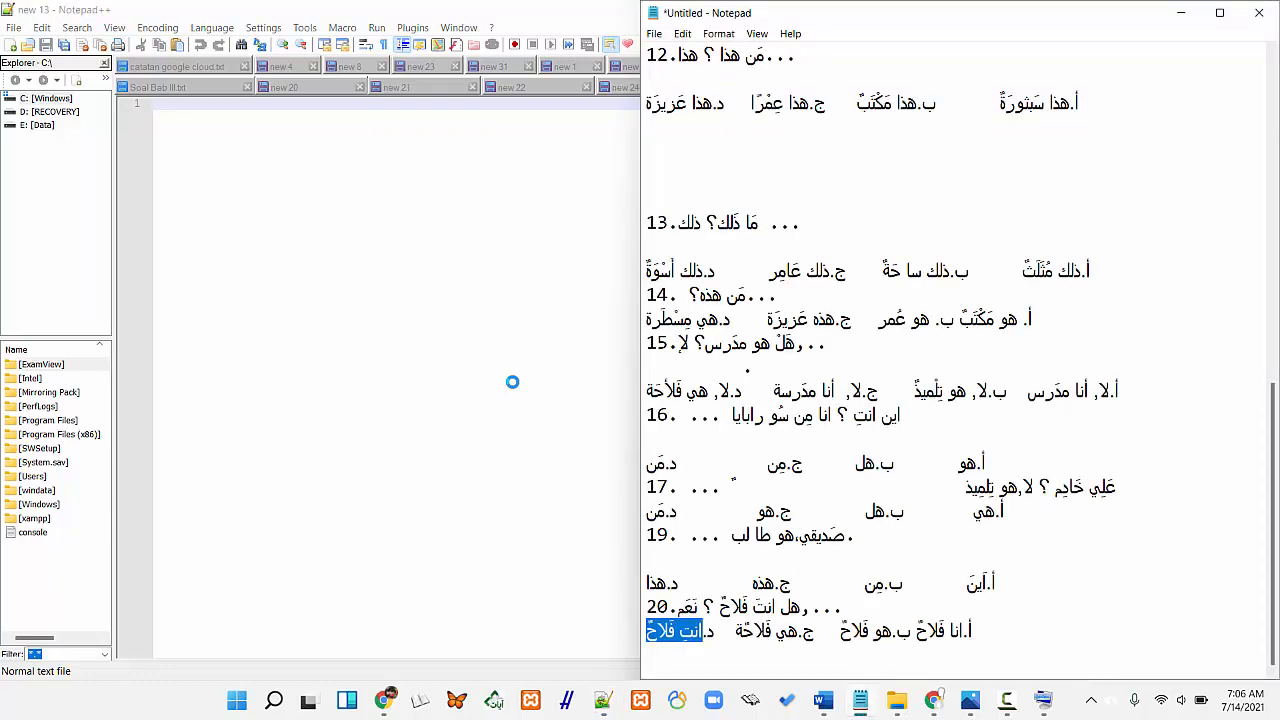
click(512, 382)
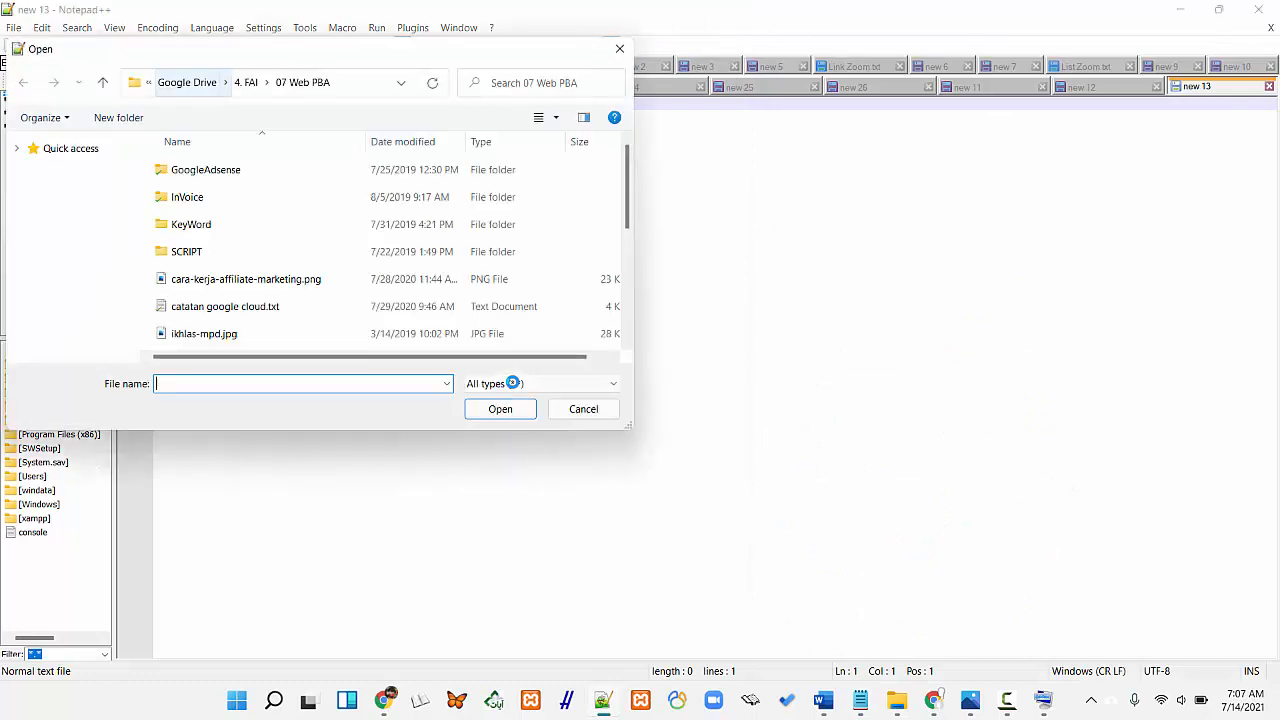
click(372, 83)
text(C:\Users\drluk\Google Drive\Moodle\Import Soal ke Bank Soal)
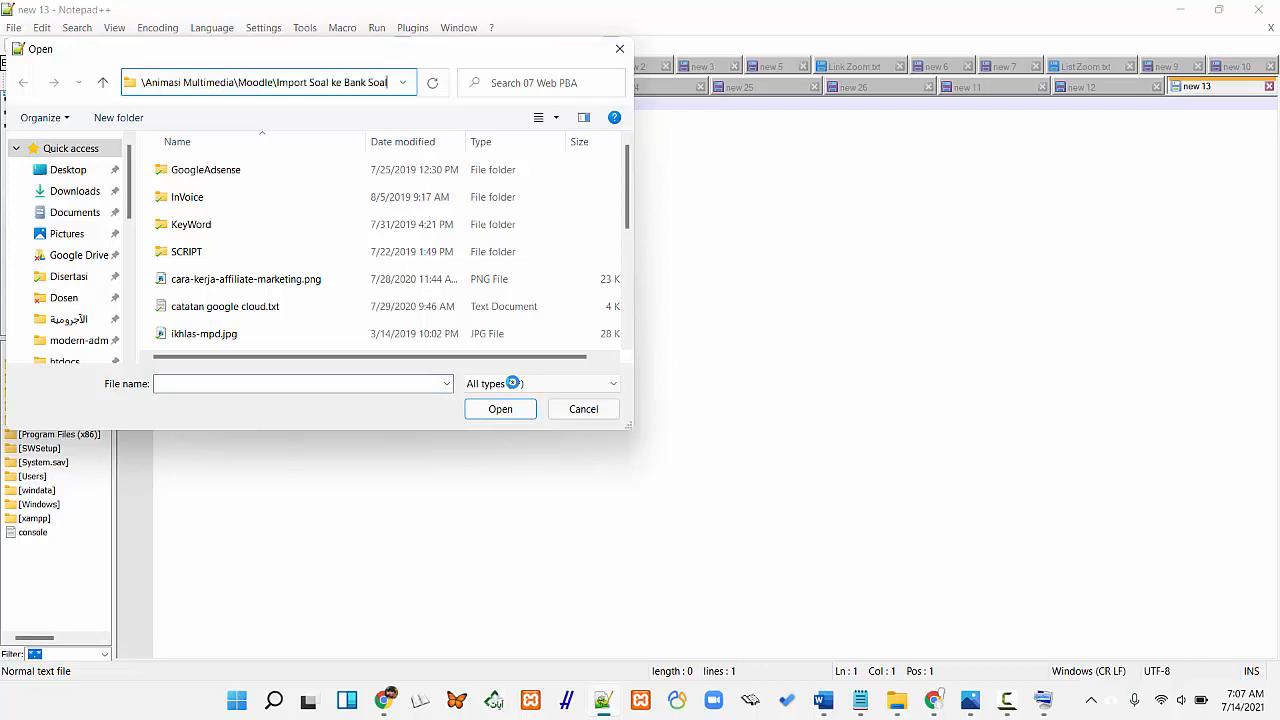
key(Return)
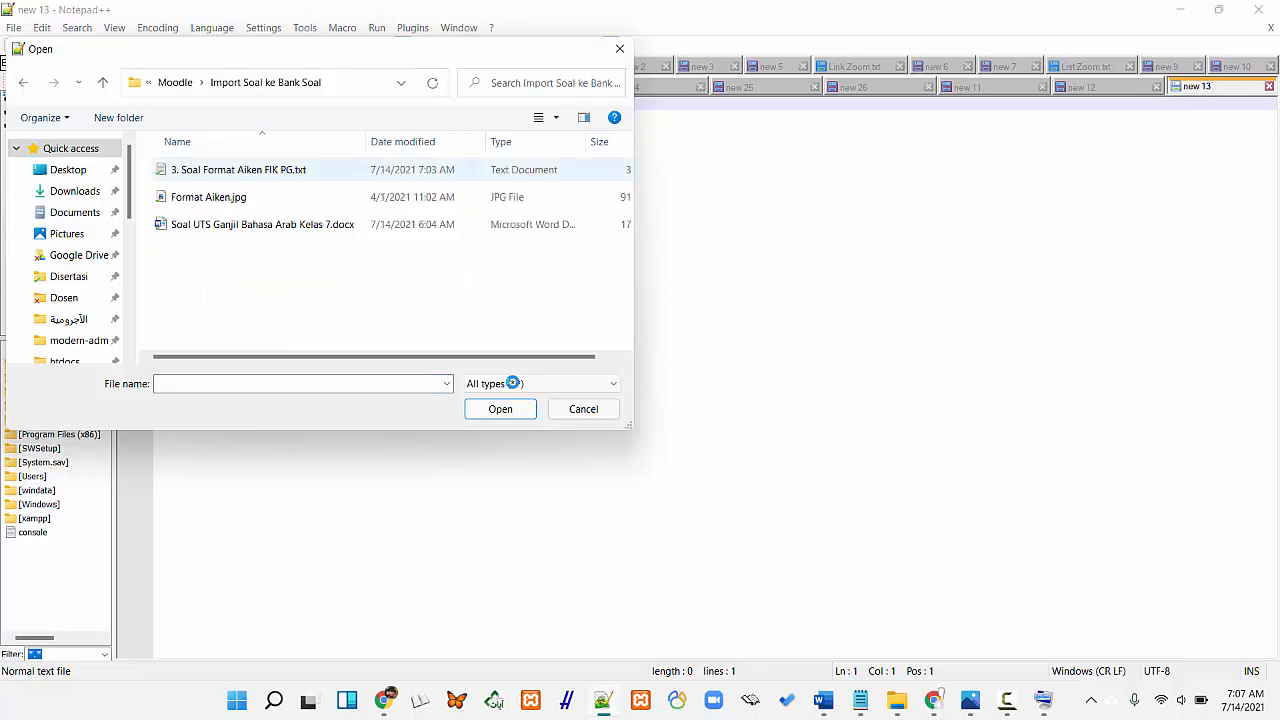
key(Down)
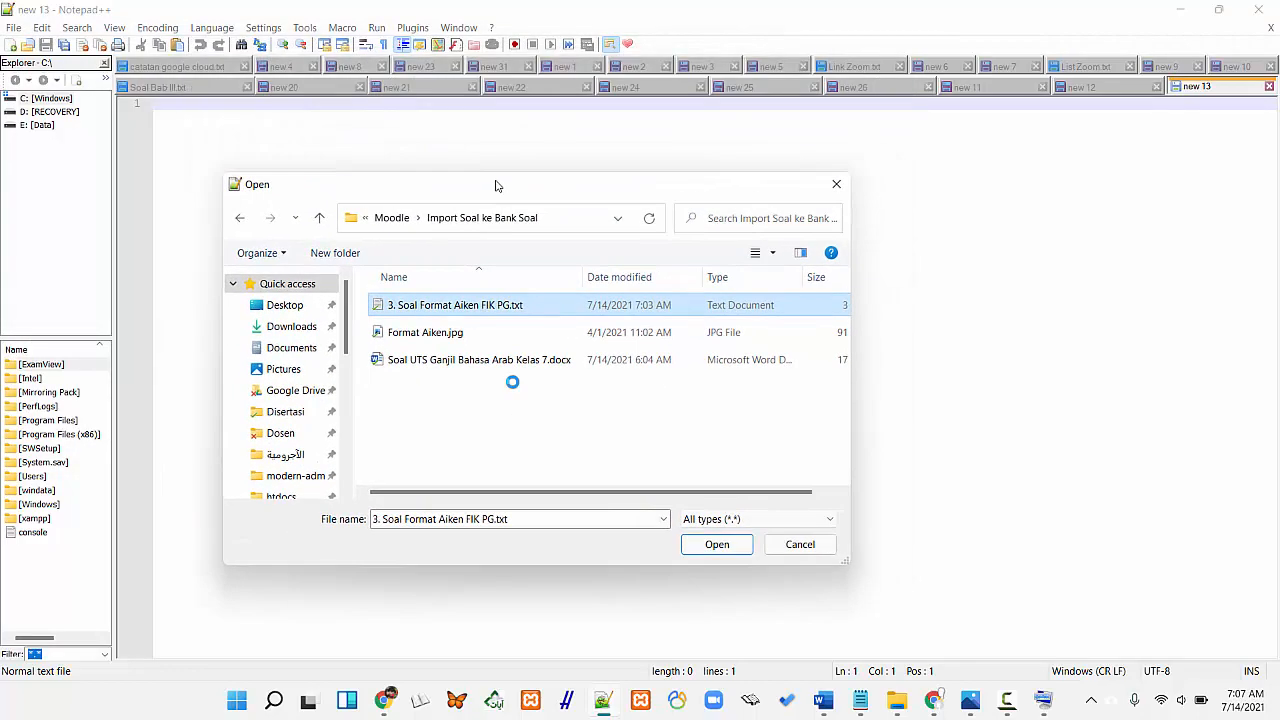
key(Return)
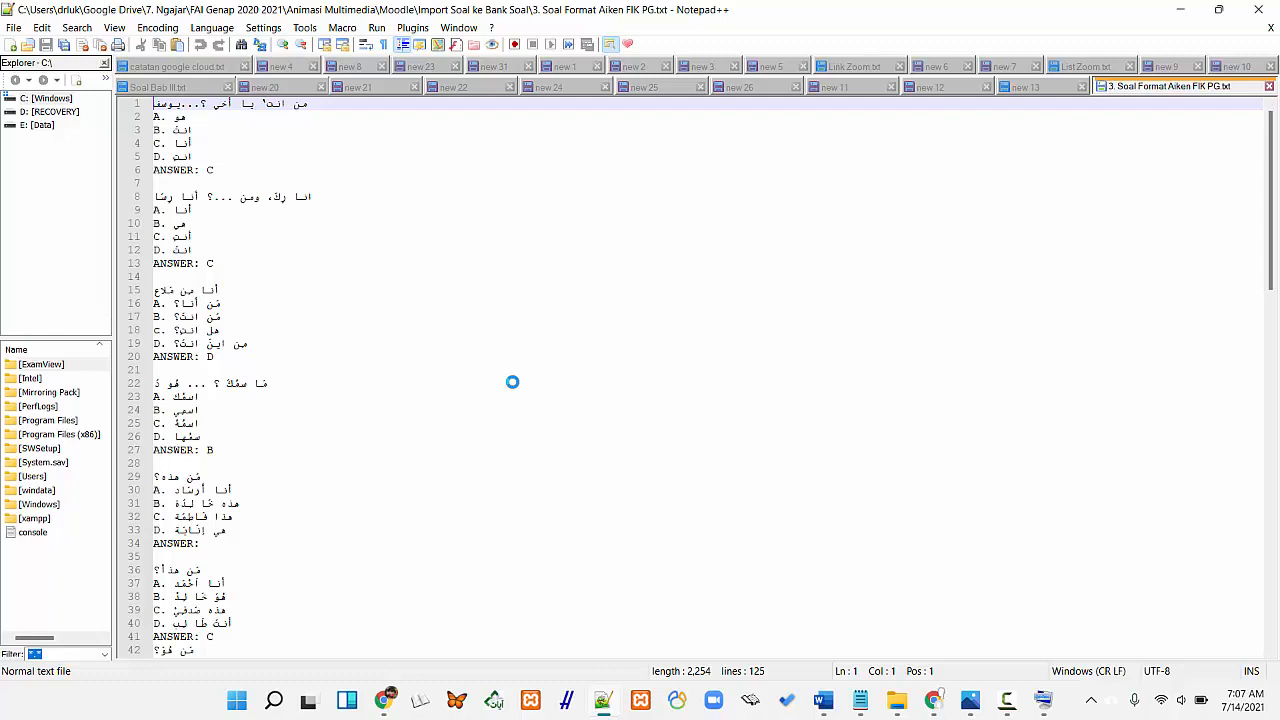
Highlight the line number of the first error in Moodle's import report and locate line 35 in the Aiken file
mouse_move(385, 700)
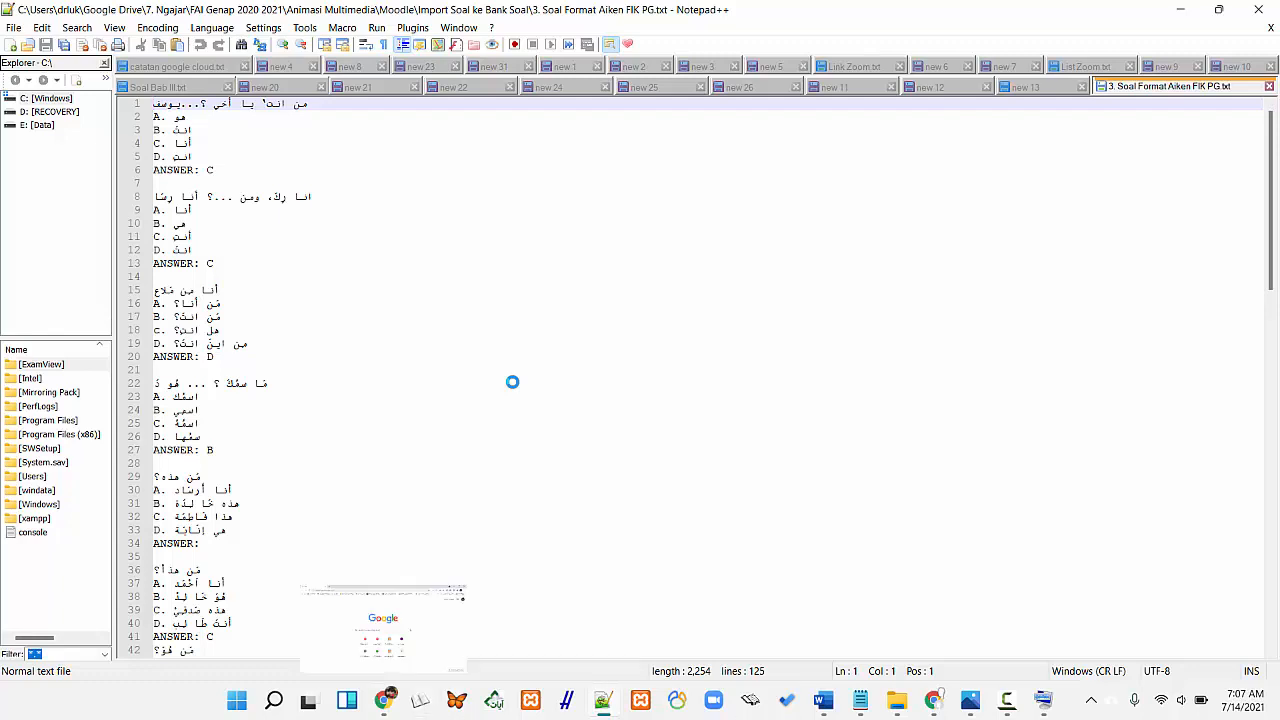
click(933, 700)
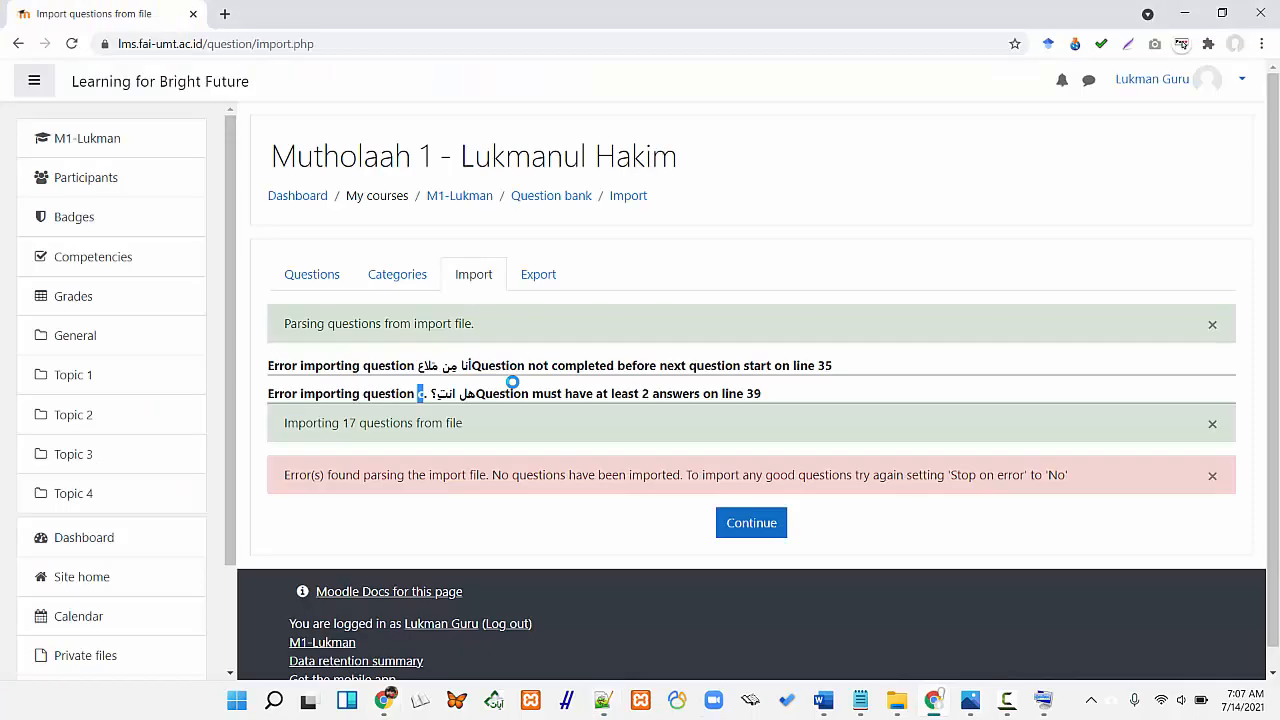
double_click(825, 366)
key(alt+Tab)
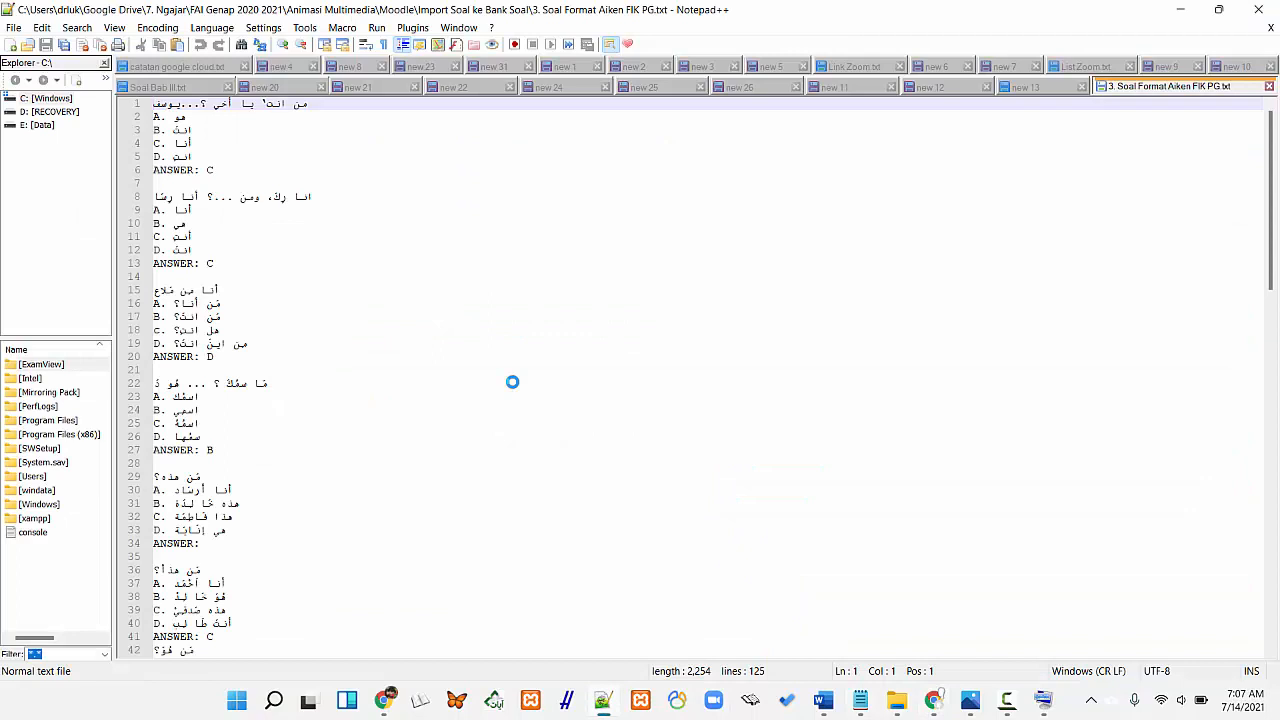
click(200, 557)
scroll(512, 381, down, 2)
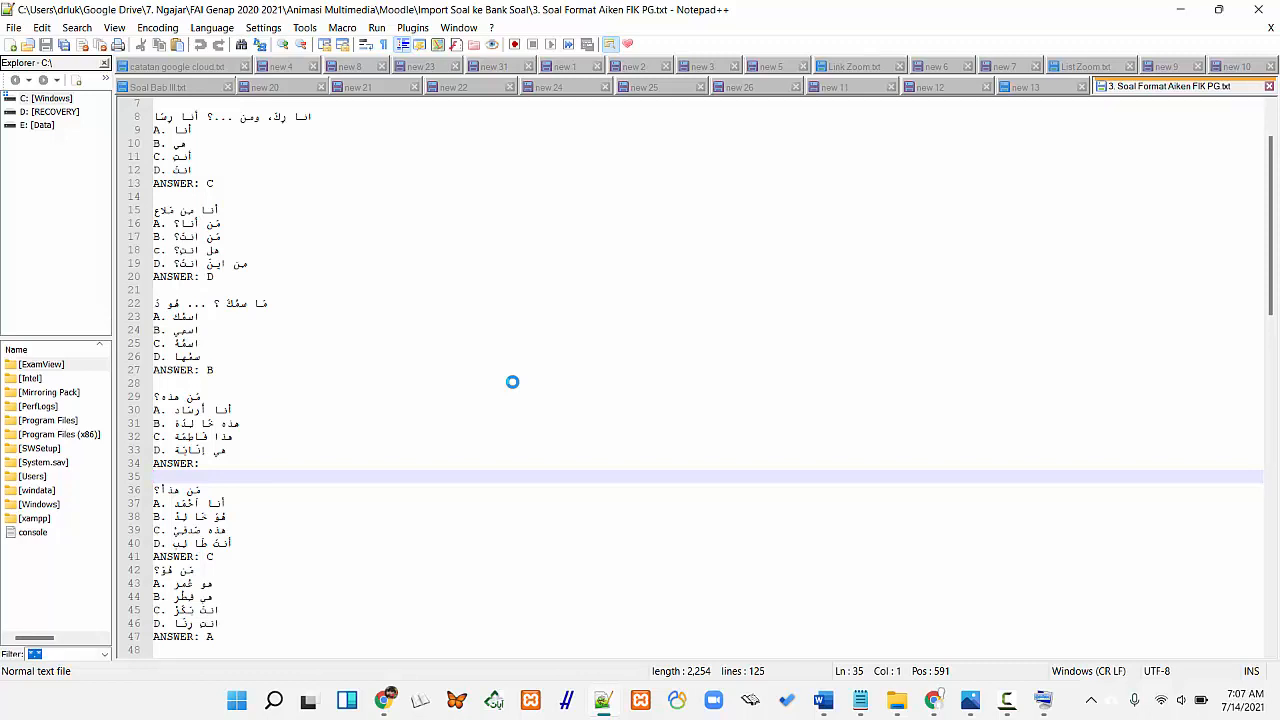
Insert a blank line after "ANSWER: C" on line 41 to separate that question from the following one
click(154, 557)
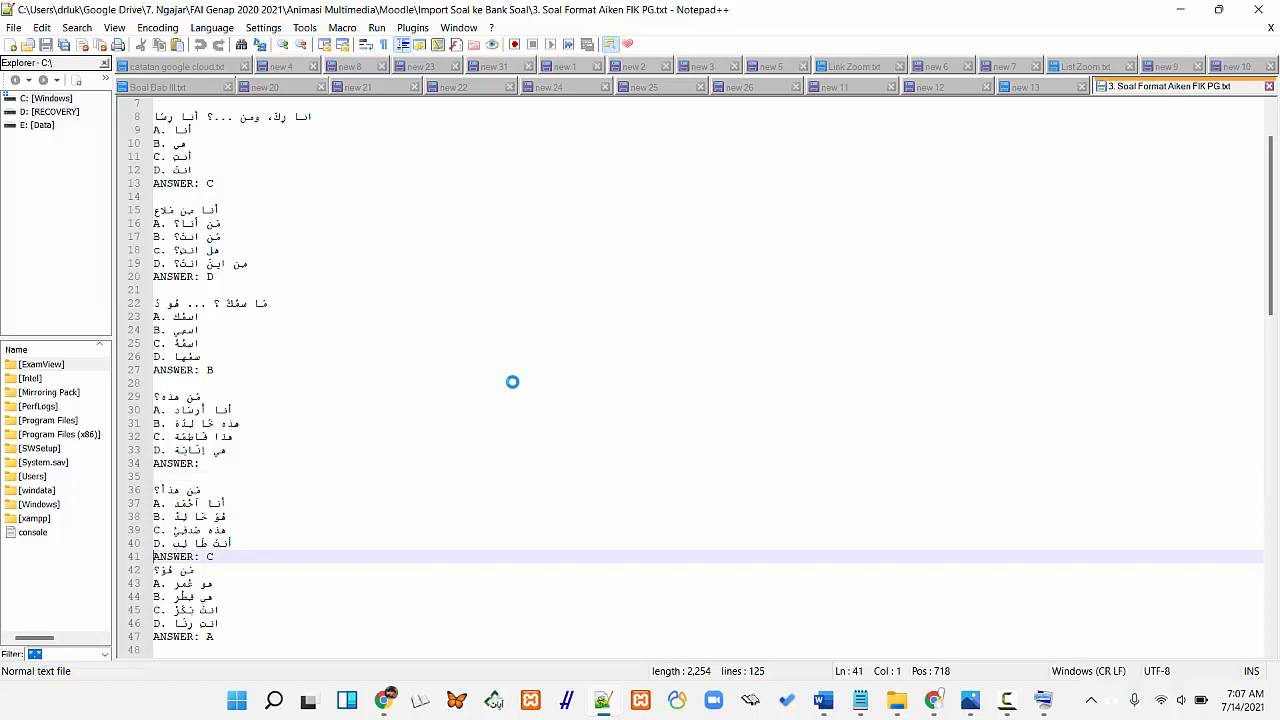
click(174, 530)
click(180, 597)
click(176, 517)
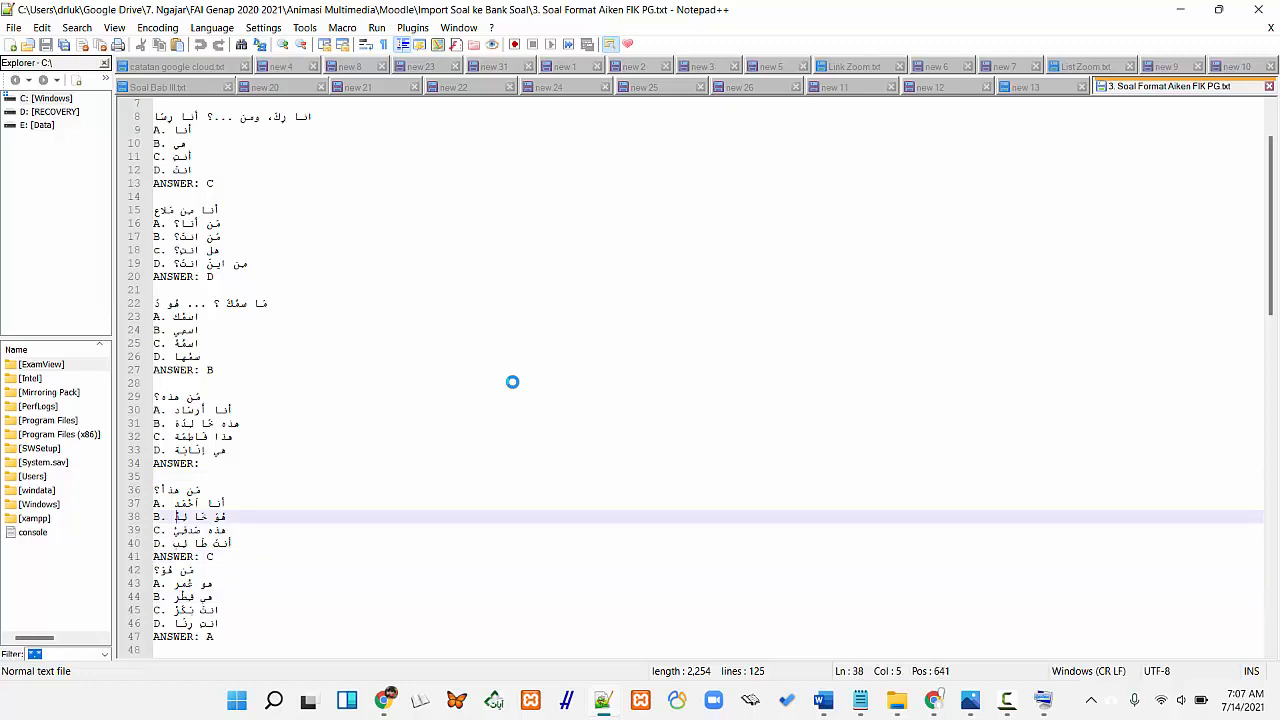
click(176, 584)
click(214, 557)
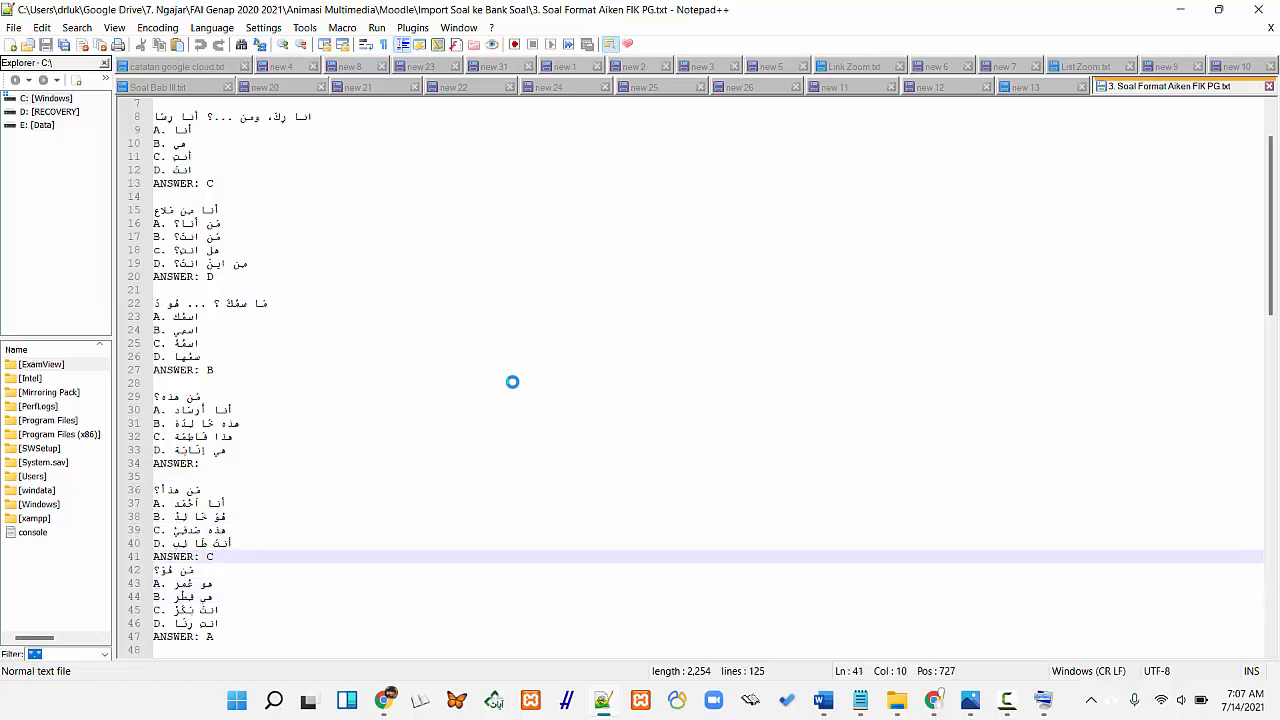
key(Return)
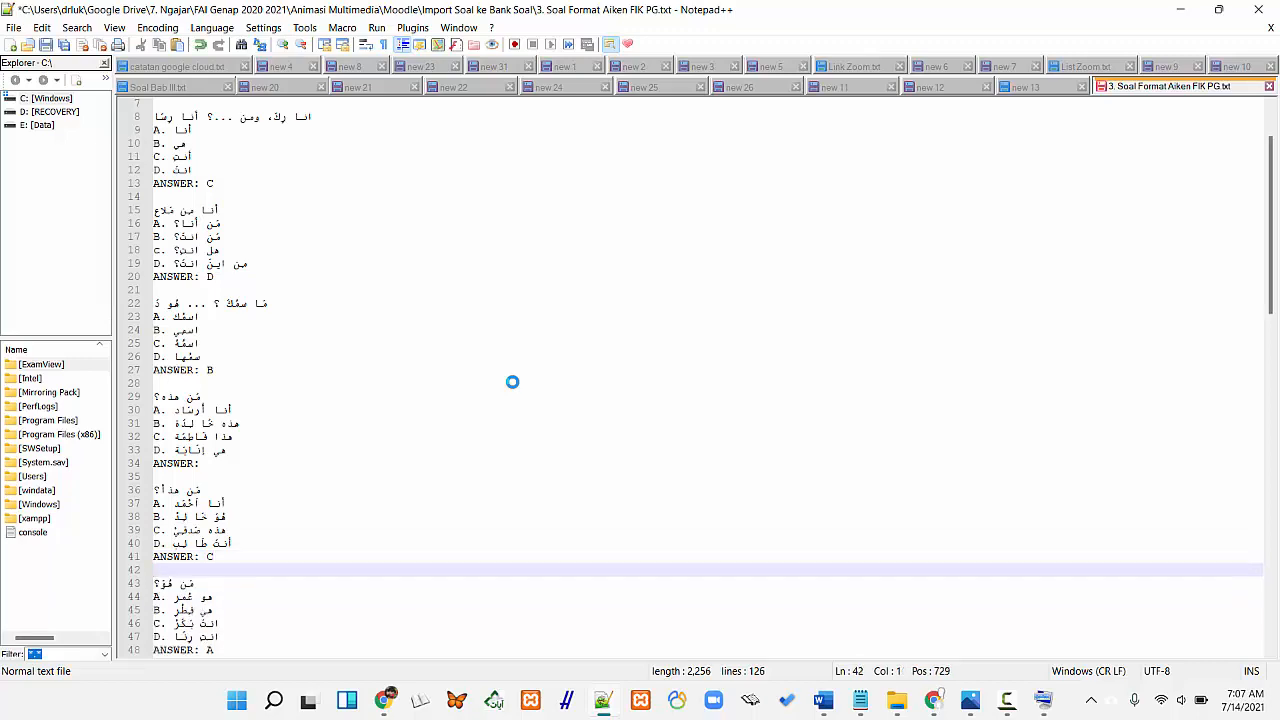
Return to Moodle's import report and highlight the line numbers and question texts of both errors
click(603, 700)
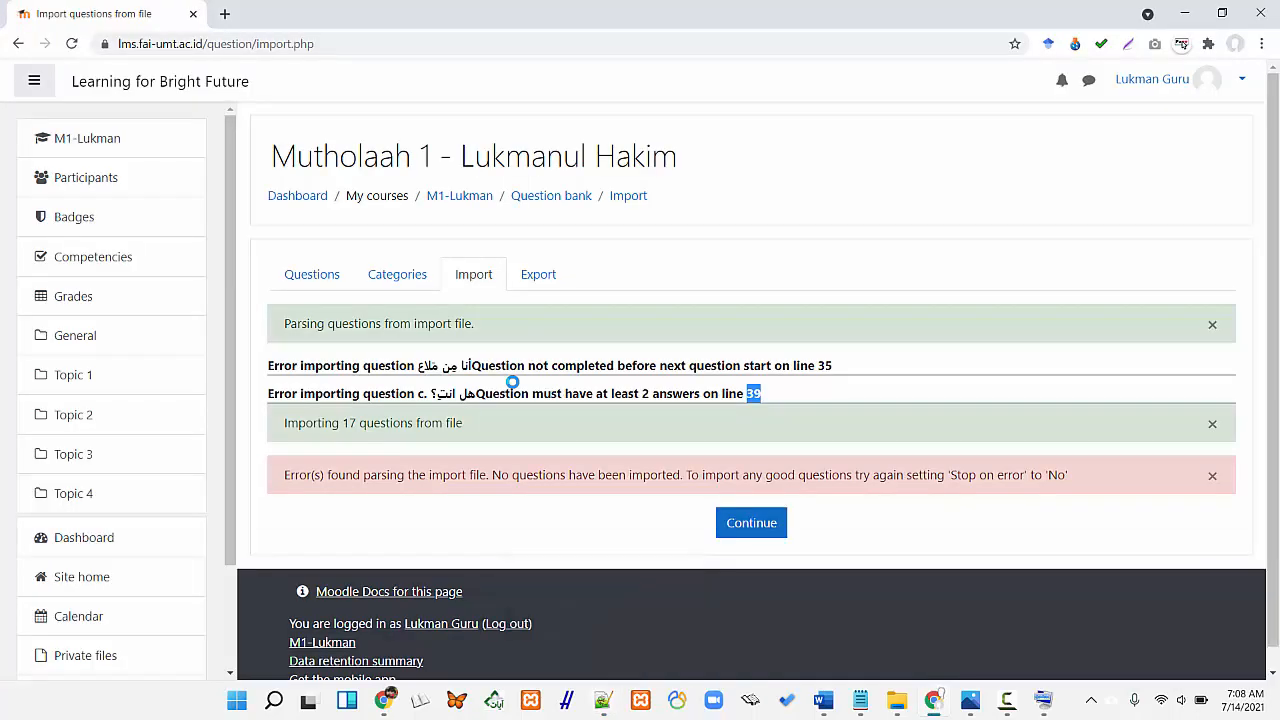
double_click(825, 366)
drag(747, 394, 762, 394)
drag(417, 366, 471, 366)
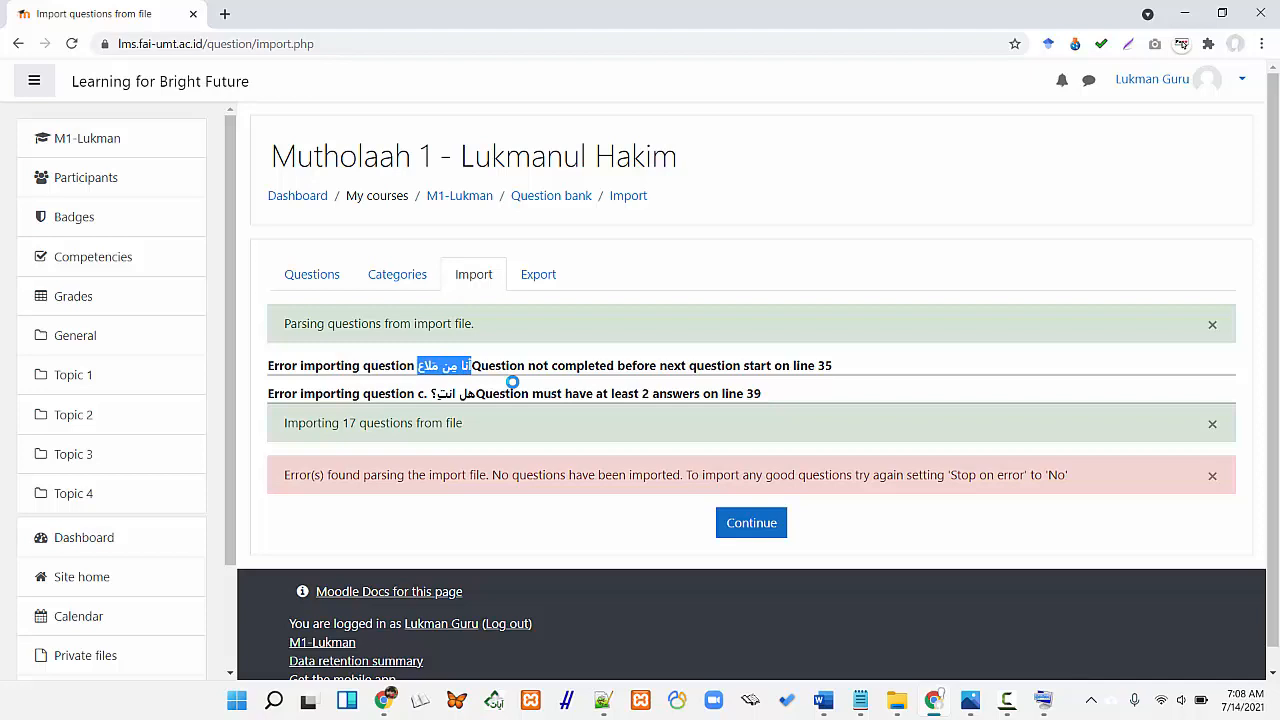
drag(417, 394, 472, 394)
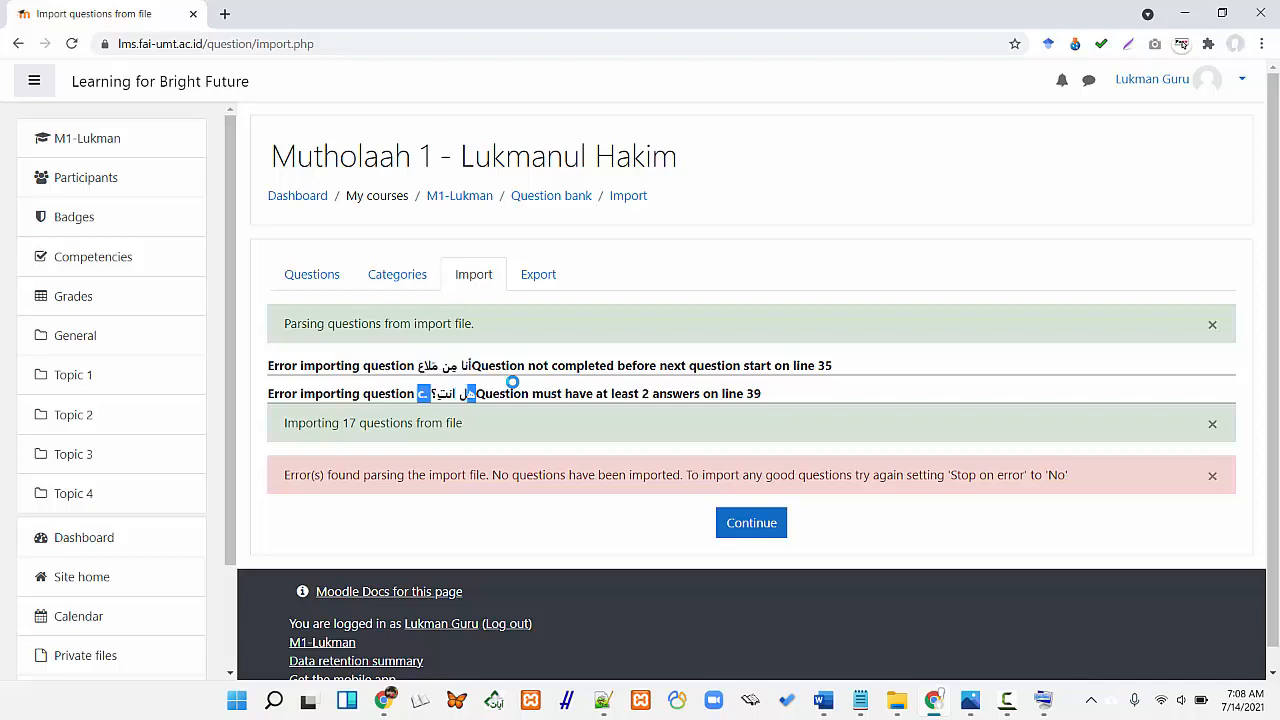
click(512, 382)
Change the third question's lowercase option letter on line 18 to "C" in Notepad++, and save and close the Aiken file
key(alt+Tab)
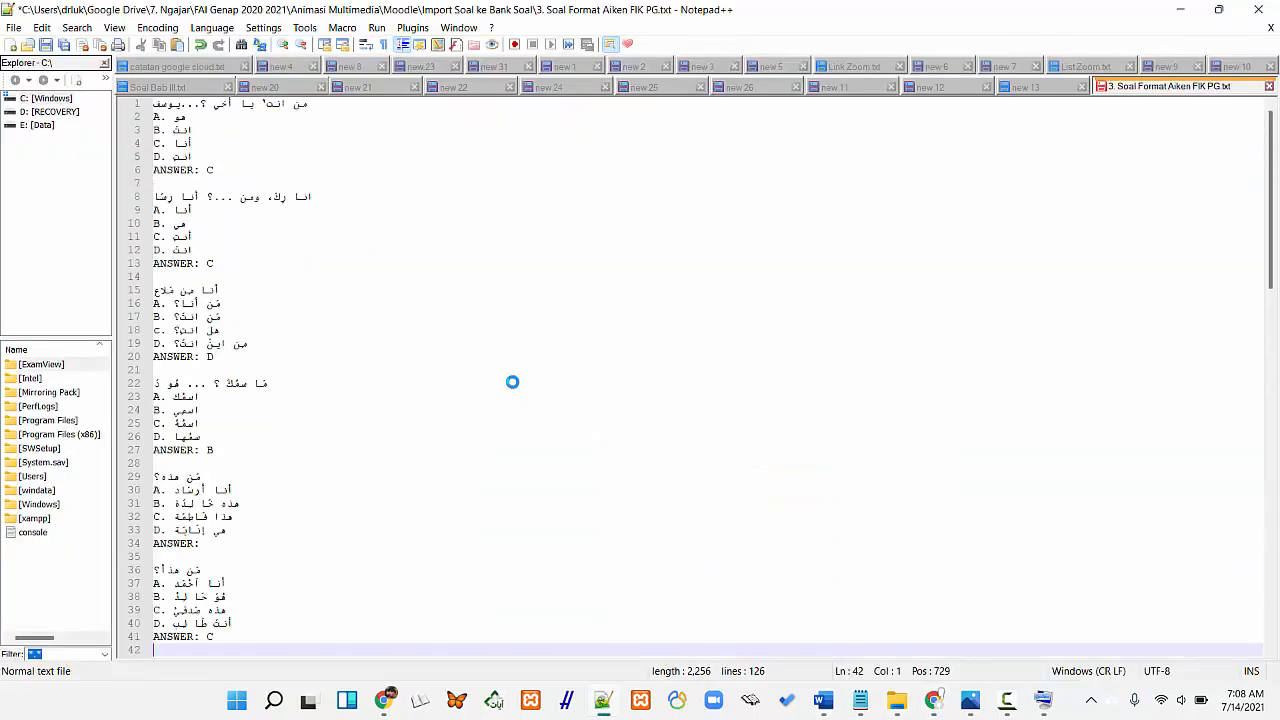
drag(161, 330, 154, 330)
text(C)
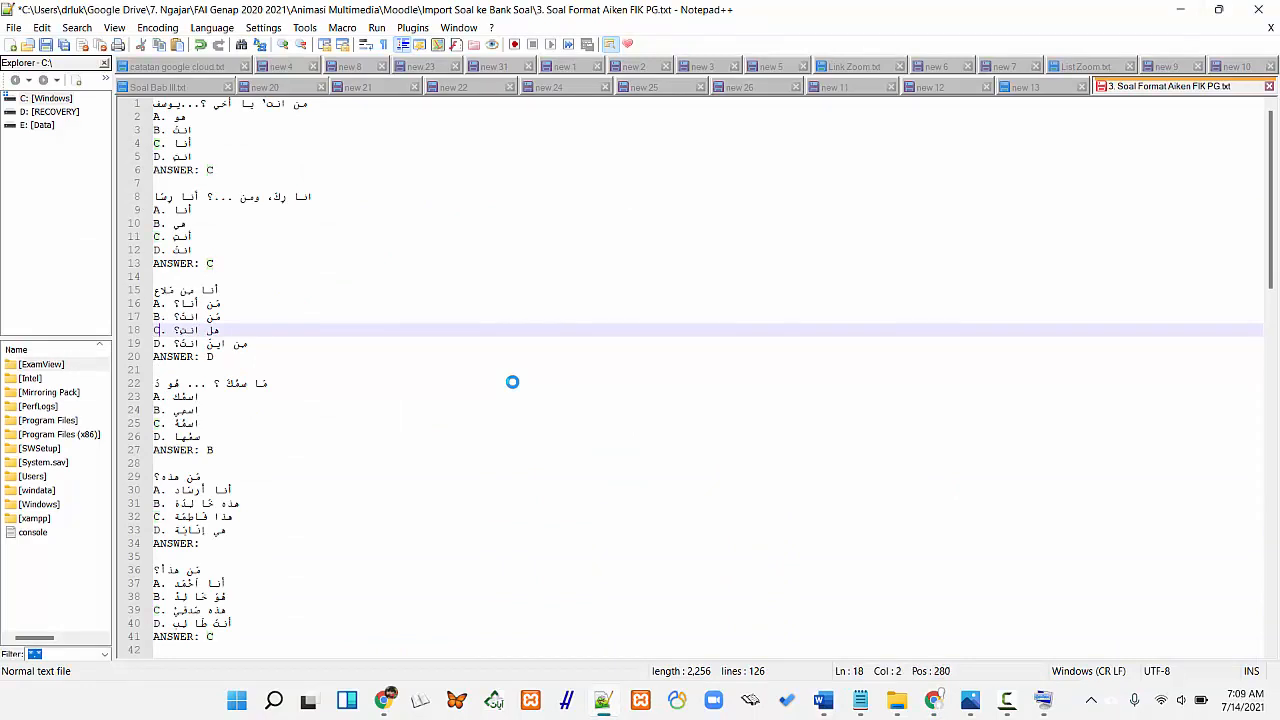
key(ctrl+s)
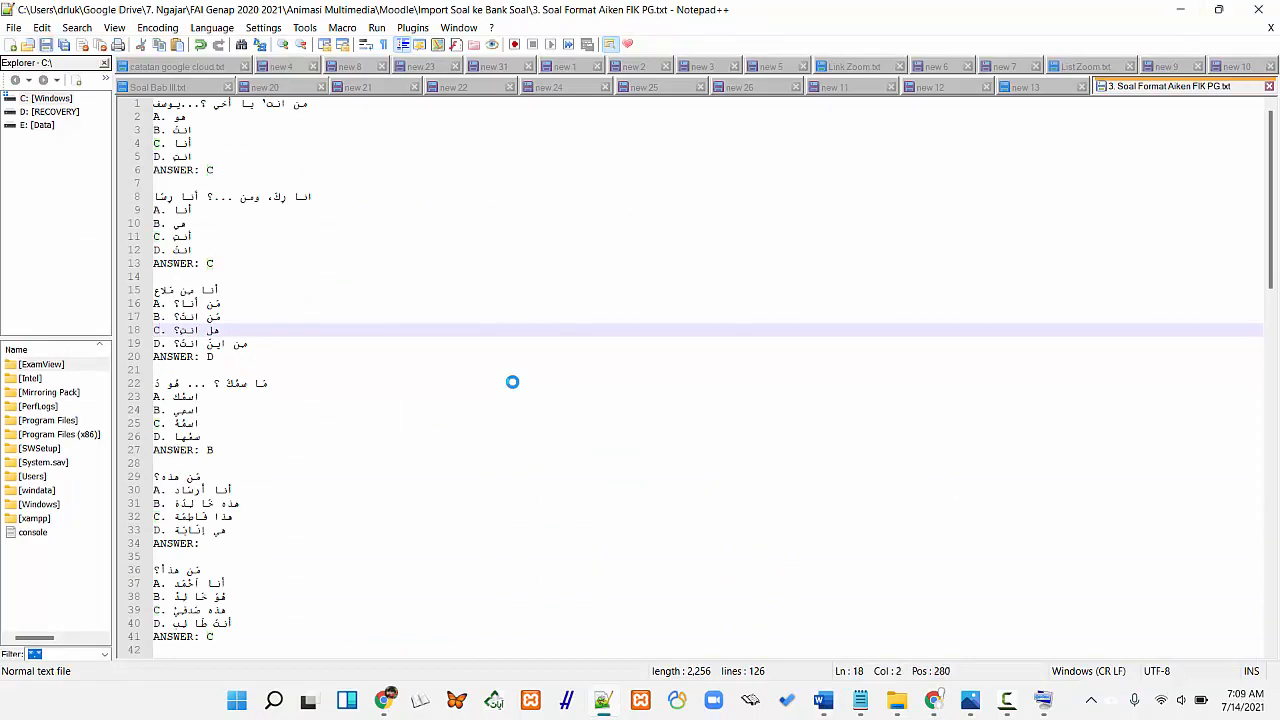
scroll(512, 381, down, 9)
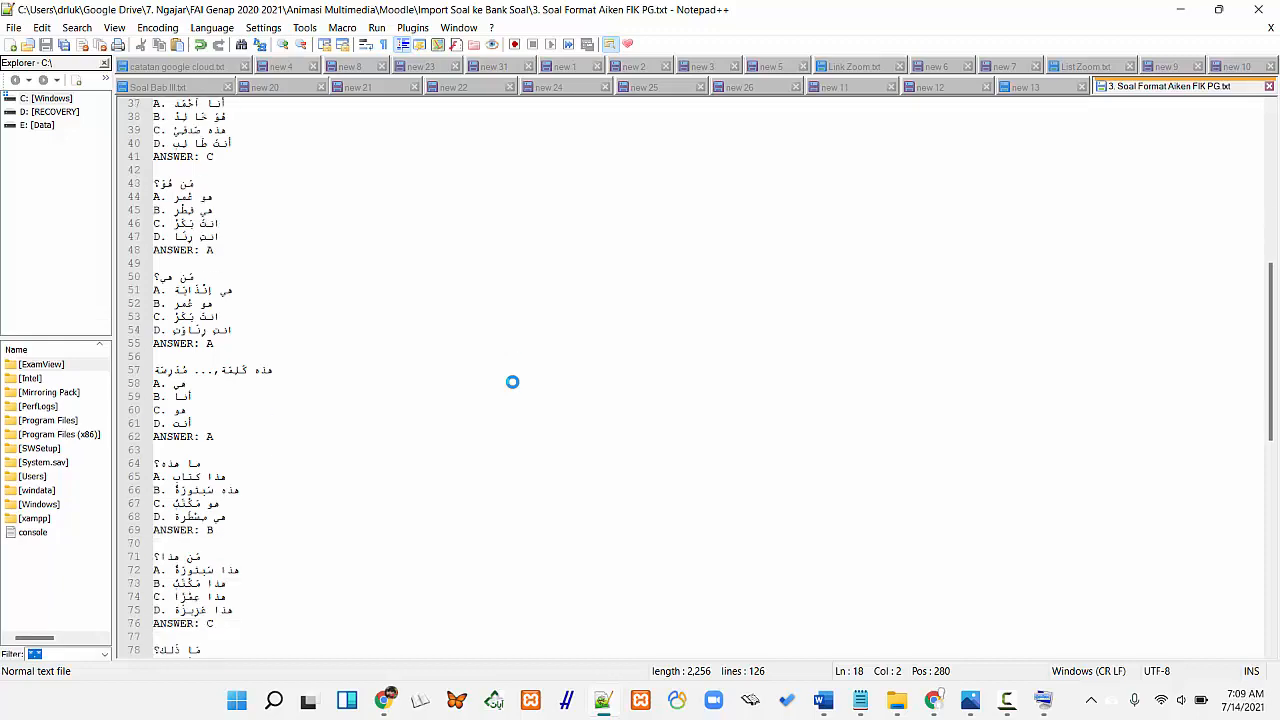
scroll(512, 381, up, 9)
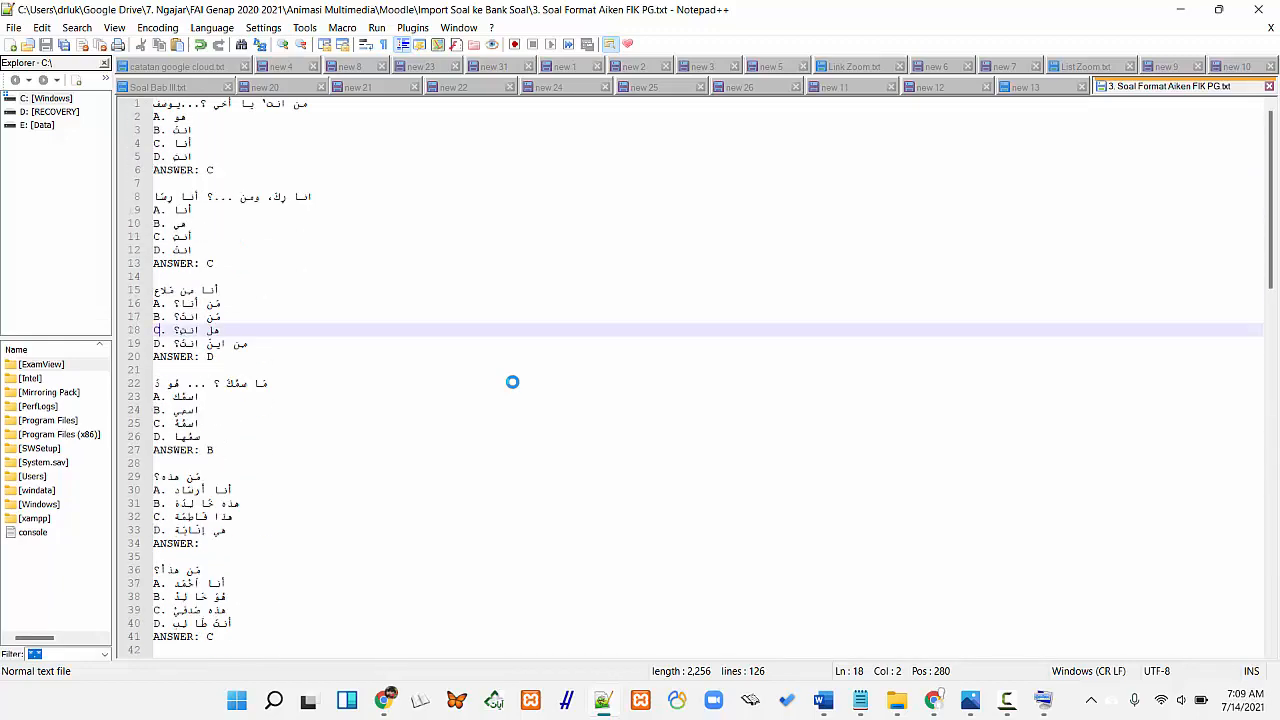
key(ctrl+w)
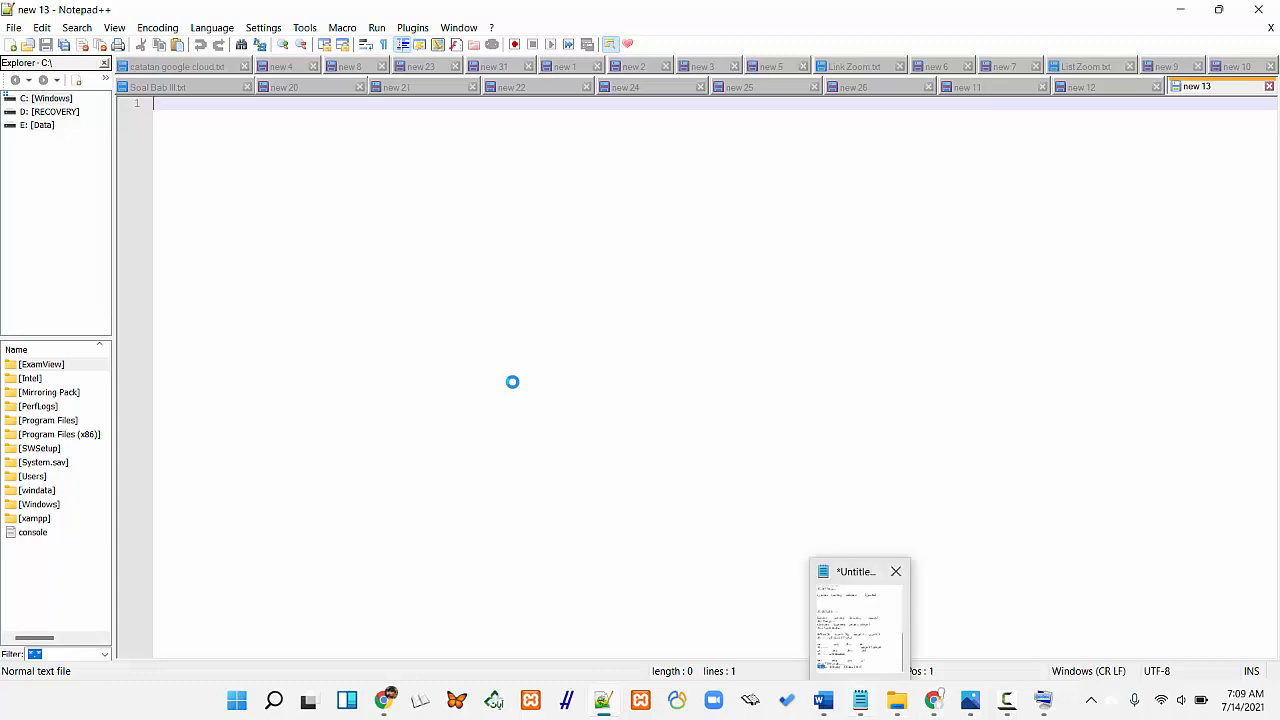
Leave Moodle's import report, reopen the question import form and choose Aiken format
click(933, 700)
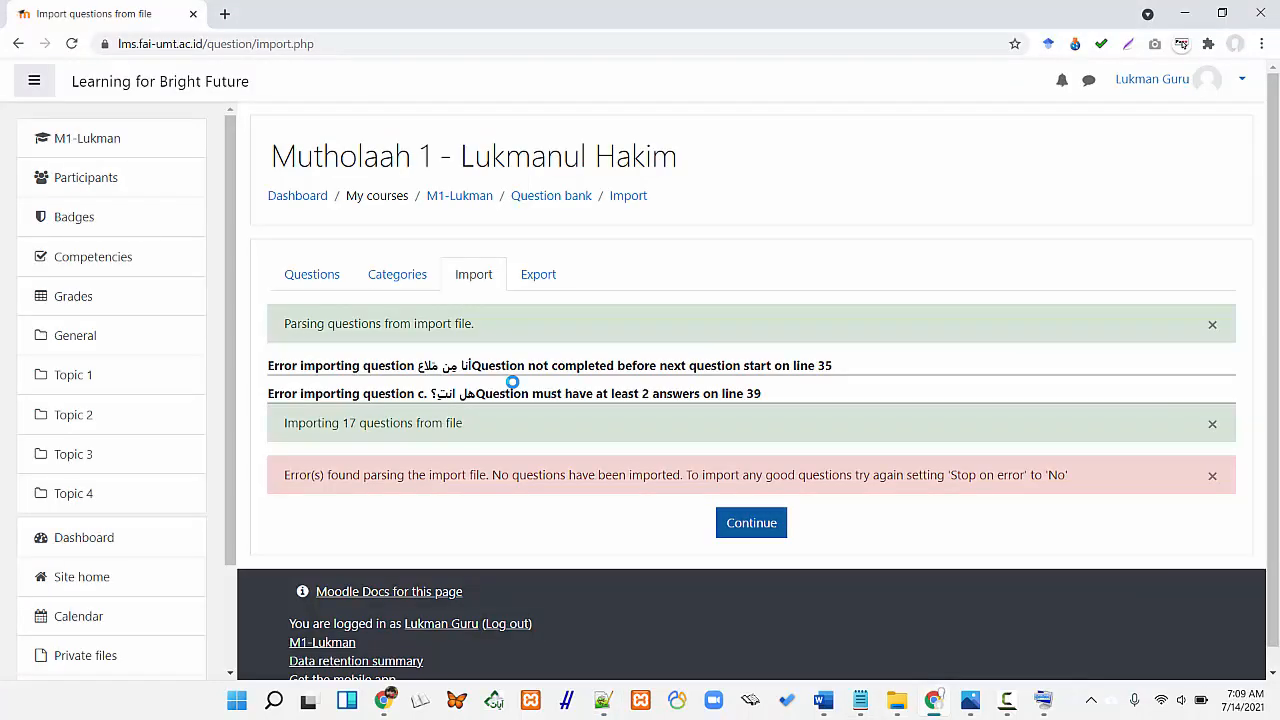
click(751, 522)
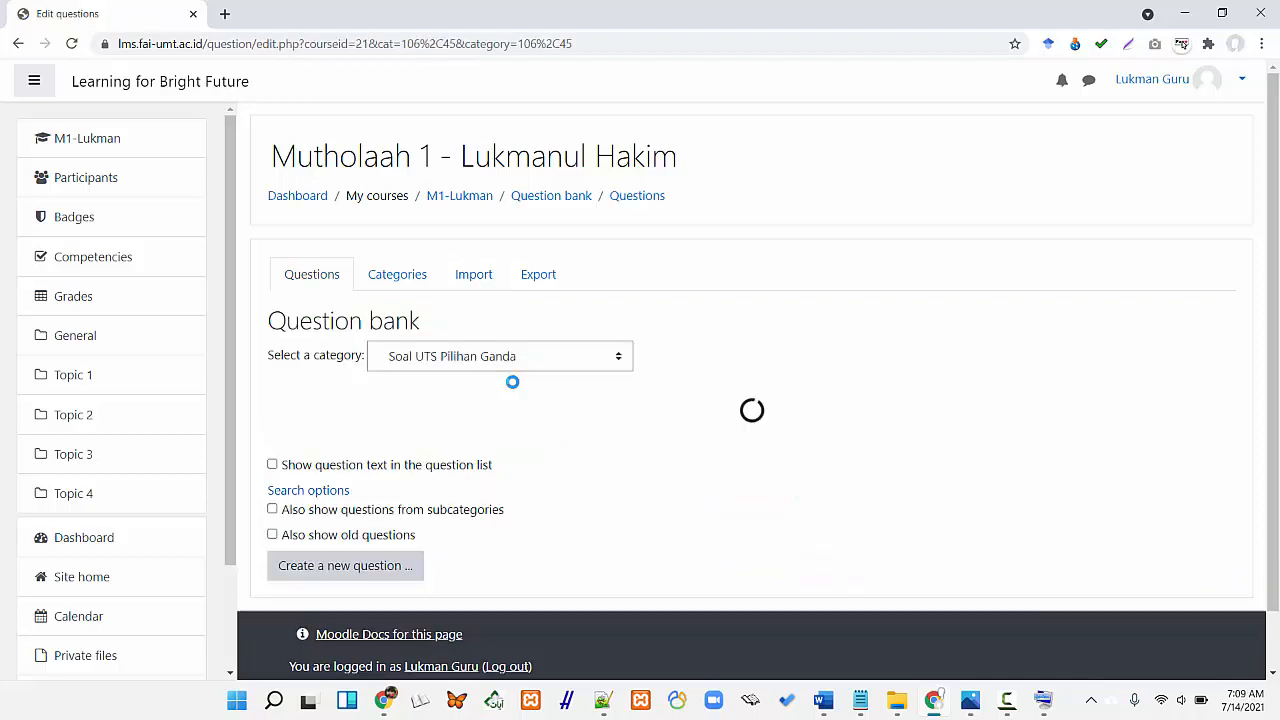
click(473, 274)
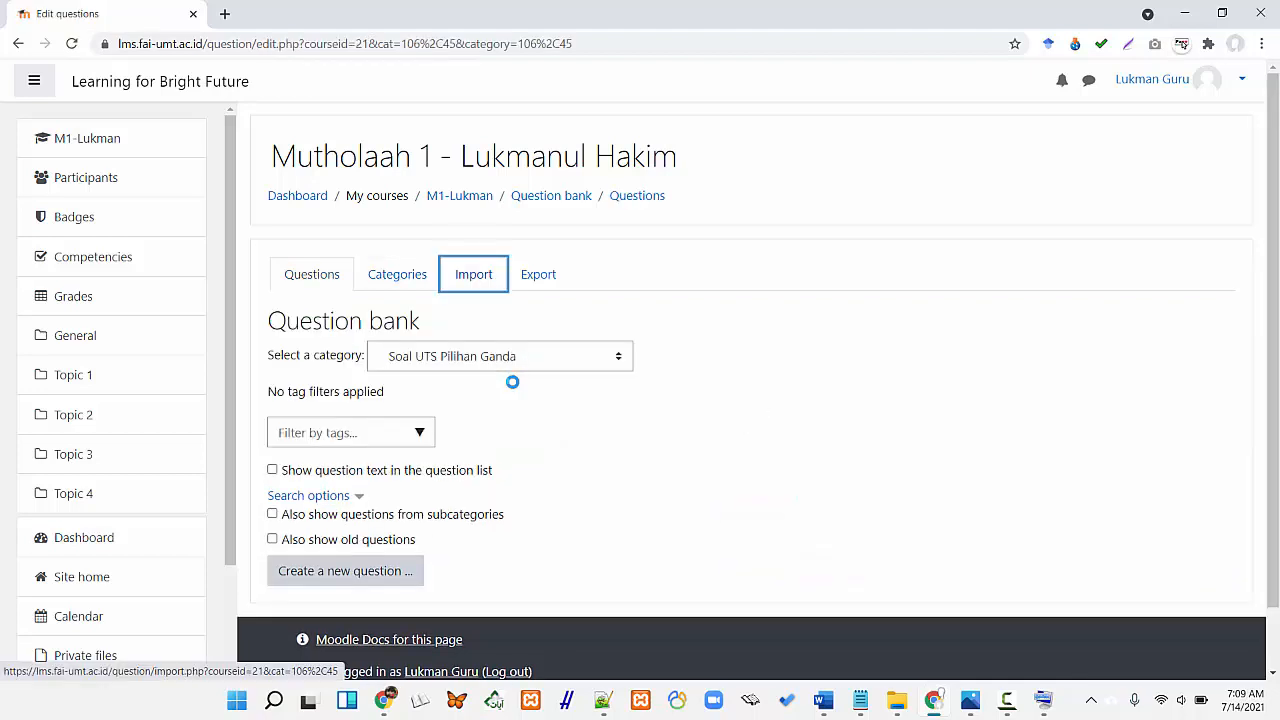
scroll(512, 381, down, 2)
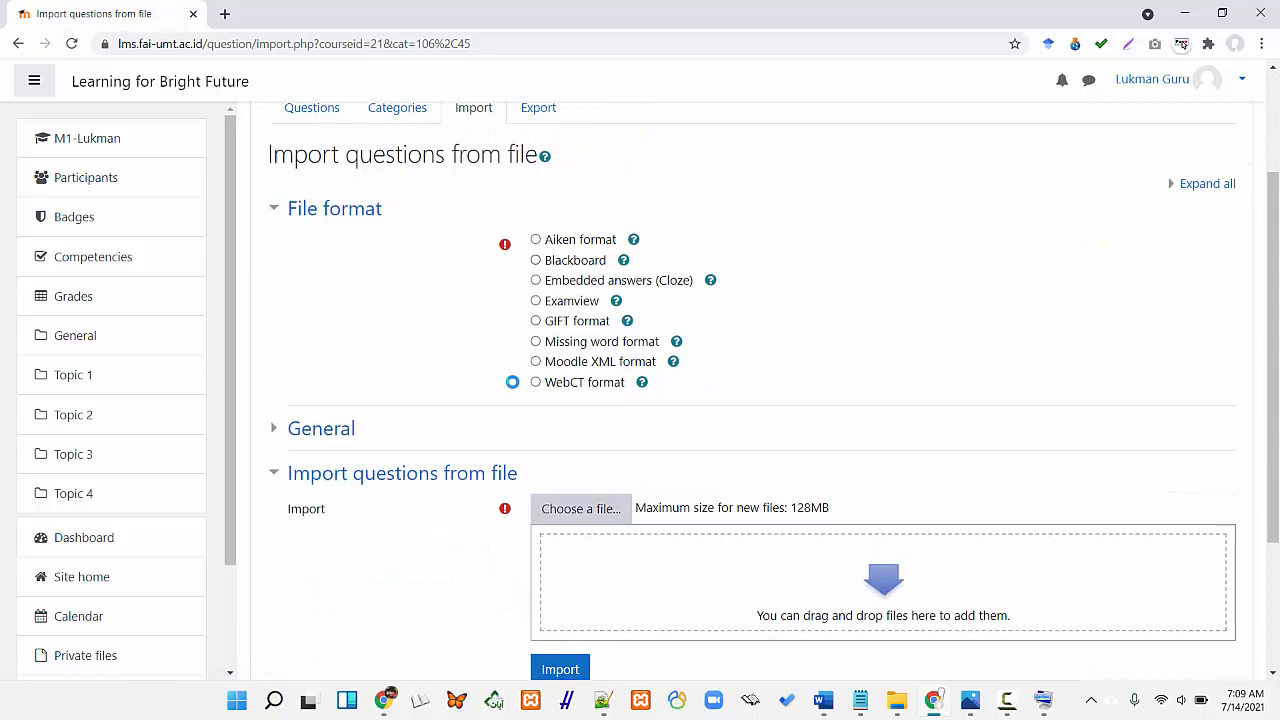
scroll(321, 428, down, 2)
scroll(321, 428, up, 2)
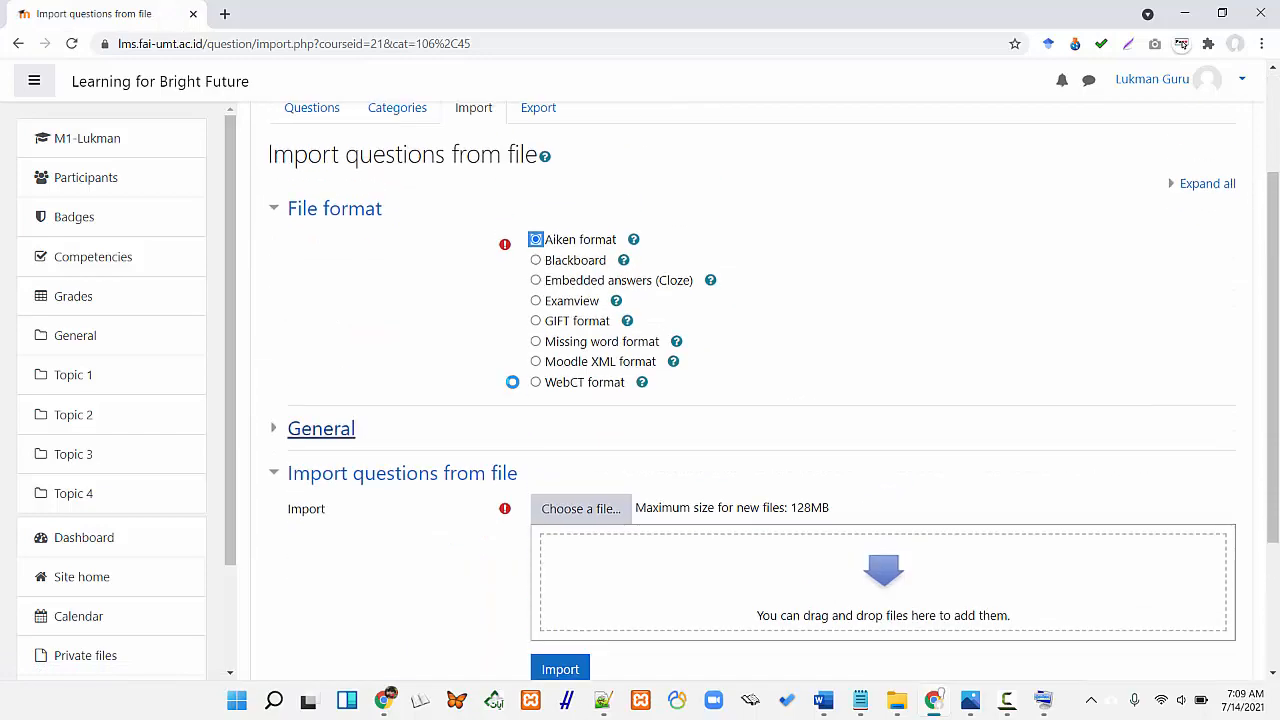
Expand the general import settings and turn off "Get category from file", keeping "Soal UTS Pilihan Ganda" as the category
click(321, 428)
scroll(512, 381, down, 3)
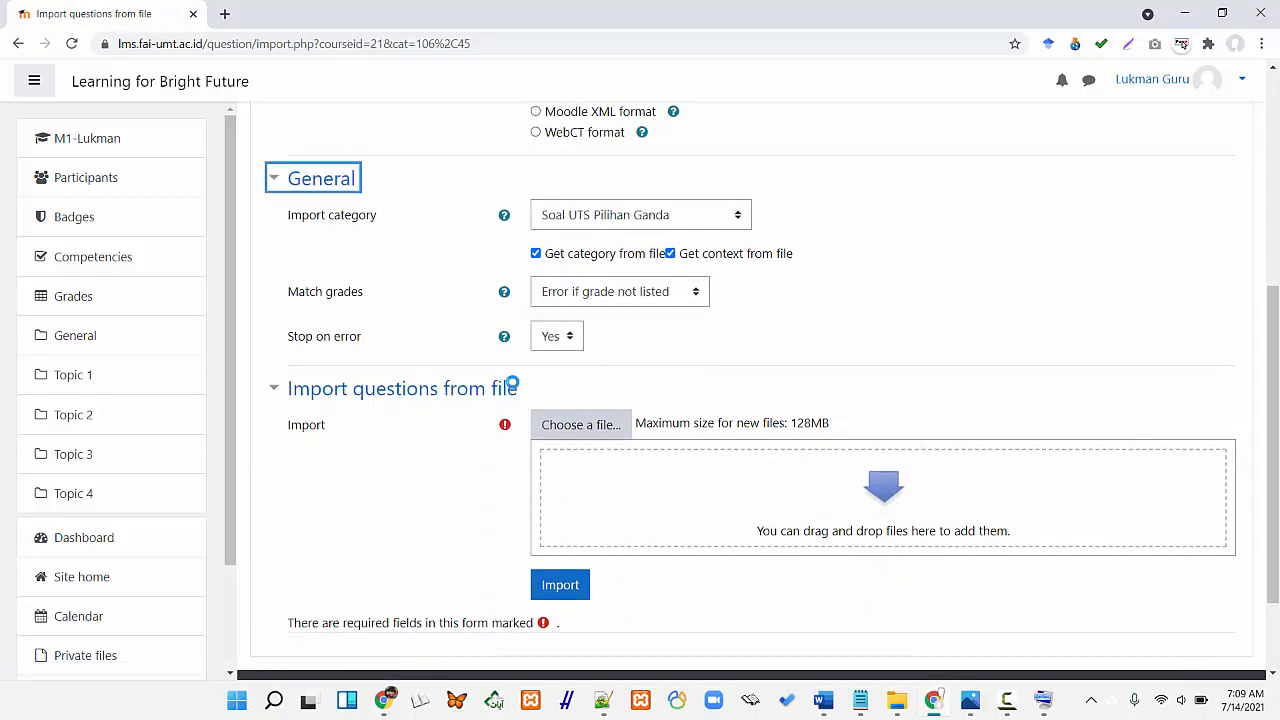
key(Tab)
key(space)
key(Escape)
key(Tab)
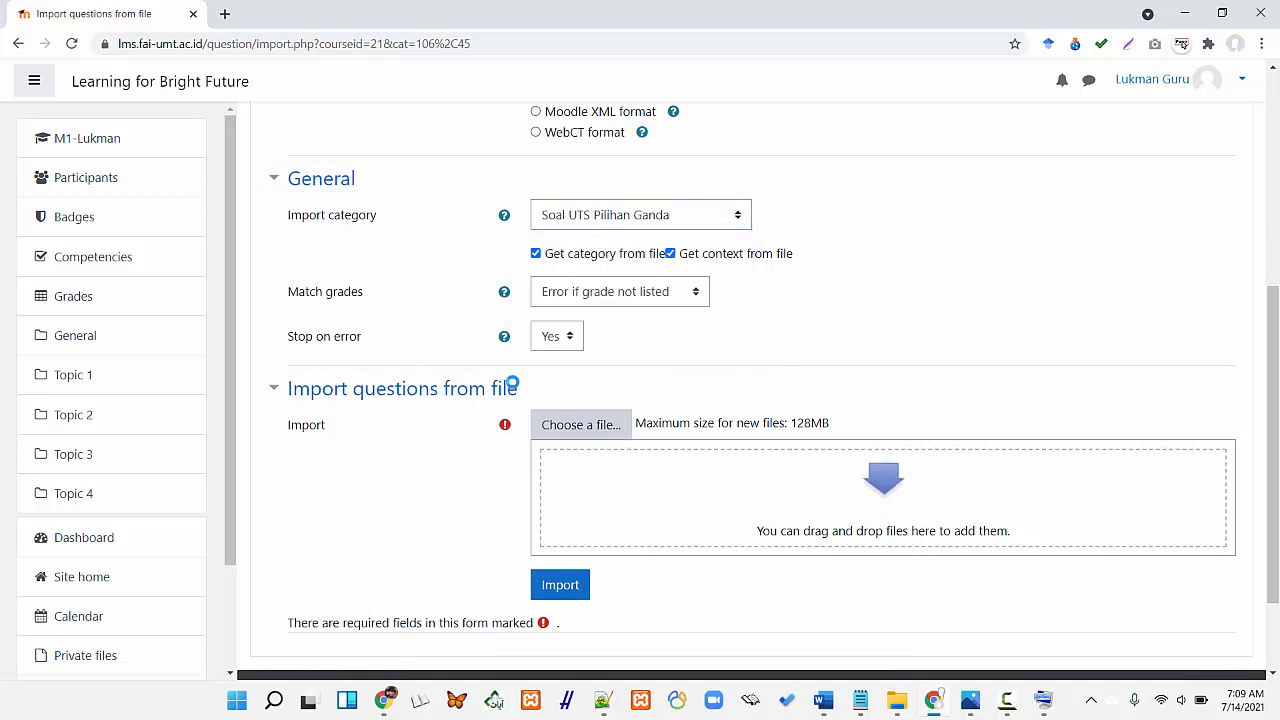
key(space)
scroll(512, 383, down, 2)
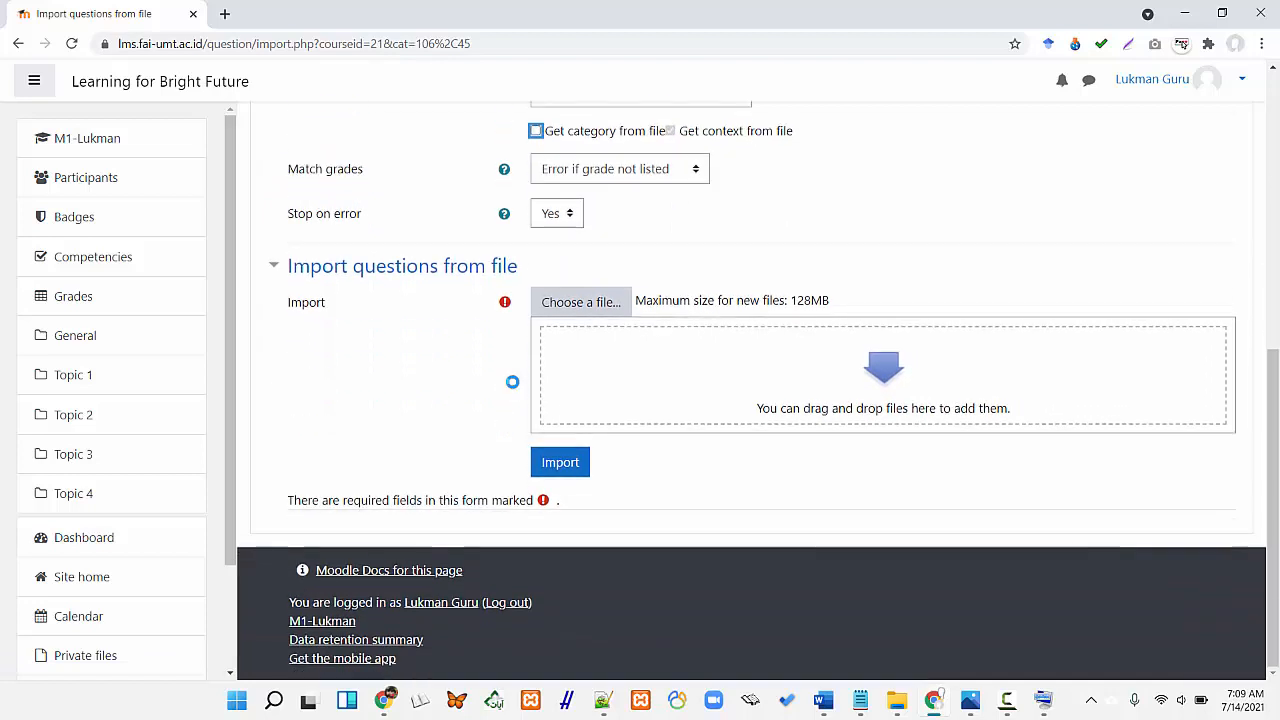
Open the file picker's upload form and choose "3. Soal Format Aiken FIK PG.txt" as the attachment
key(Tab)
key(Tab)
key(Tab)
key(Tab)
key(Tab)
key(Tab)
key(Return)
key(space)
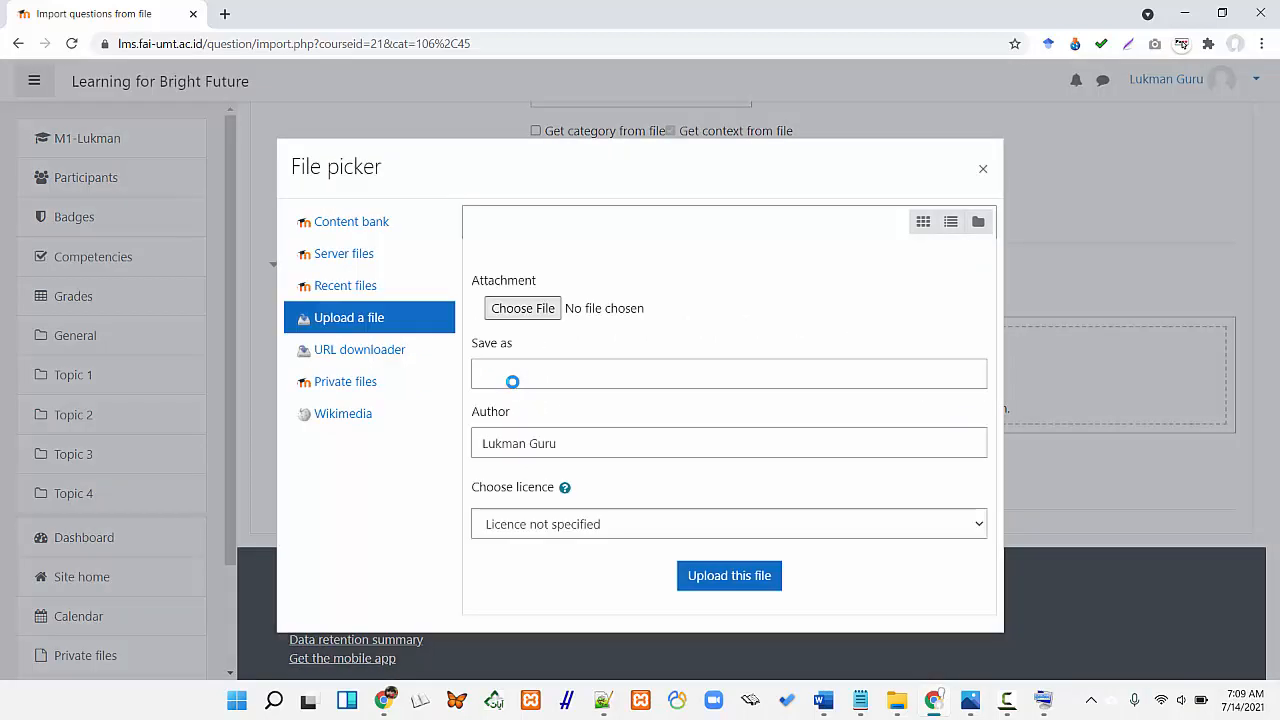
key(shift+Tab)
key(Down)
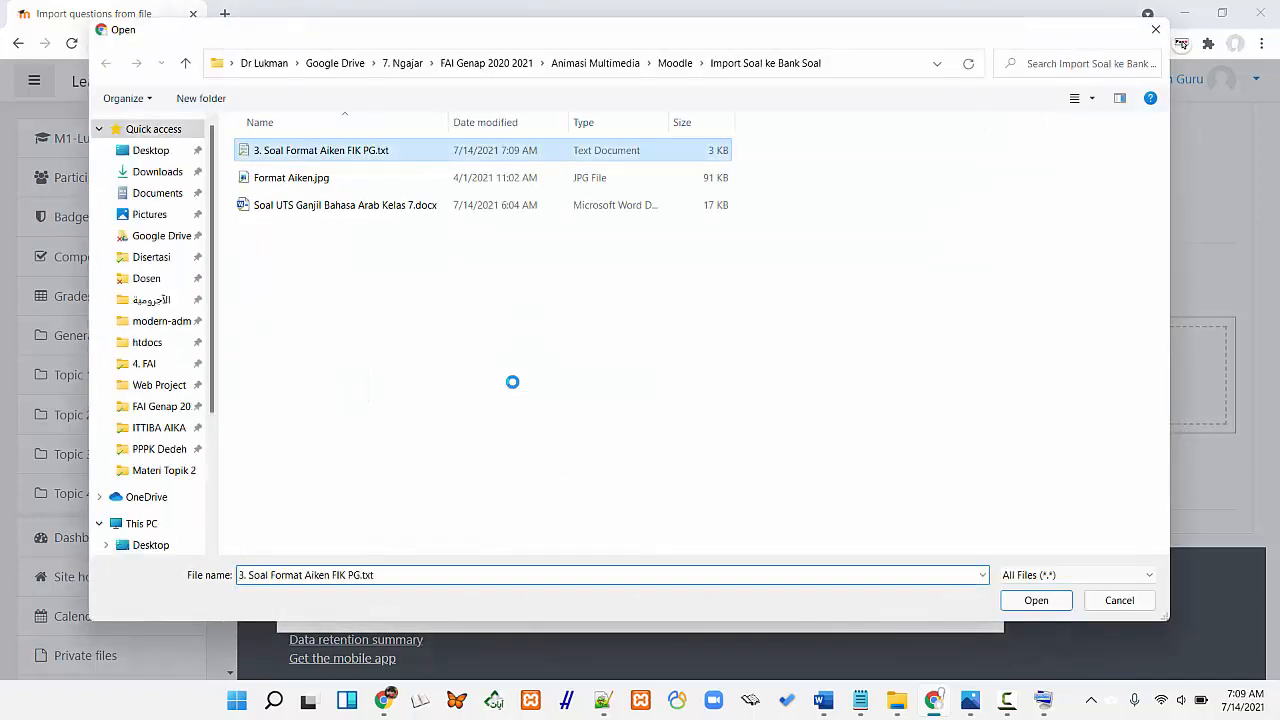
key(Return)
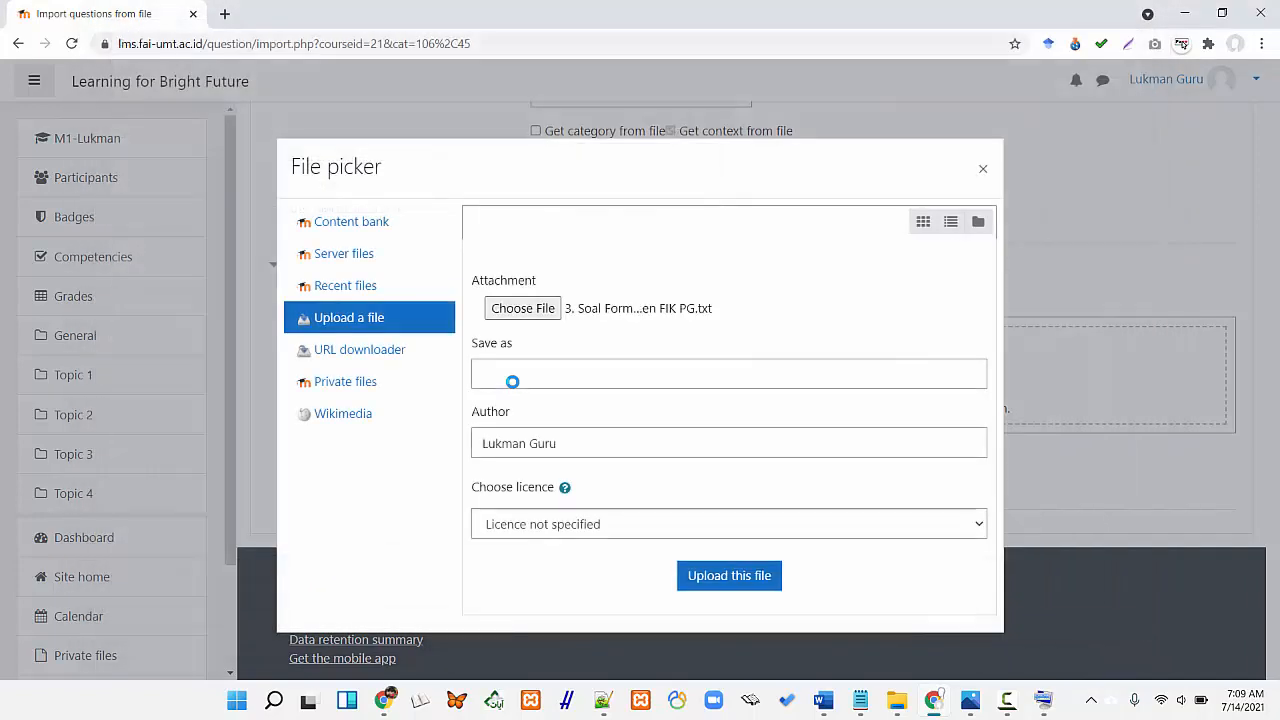
Upload the chosen Aiken text file and import its questions into the "Soal UTS Pilihan Ganda" category
key(Return)
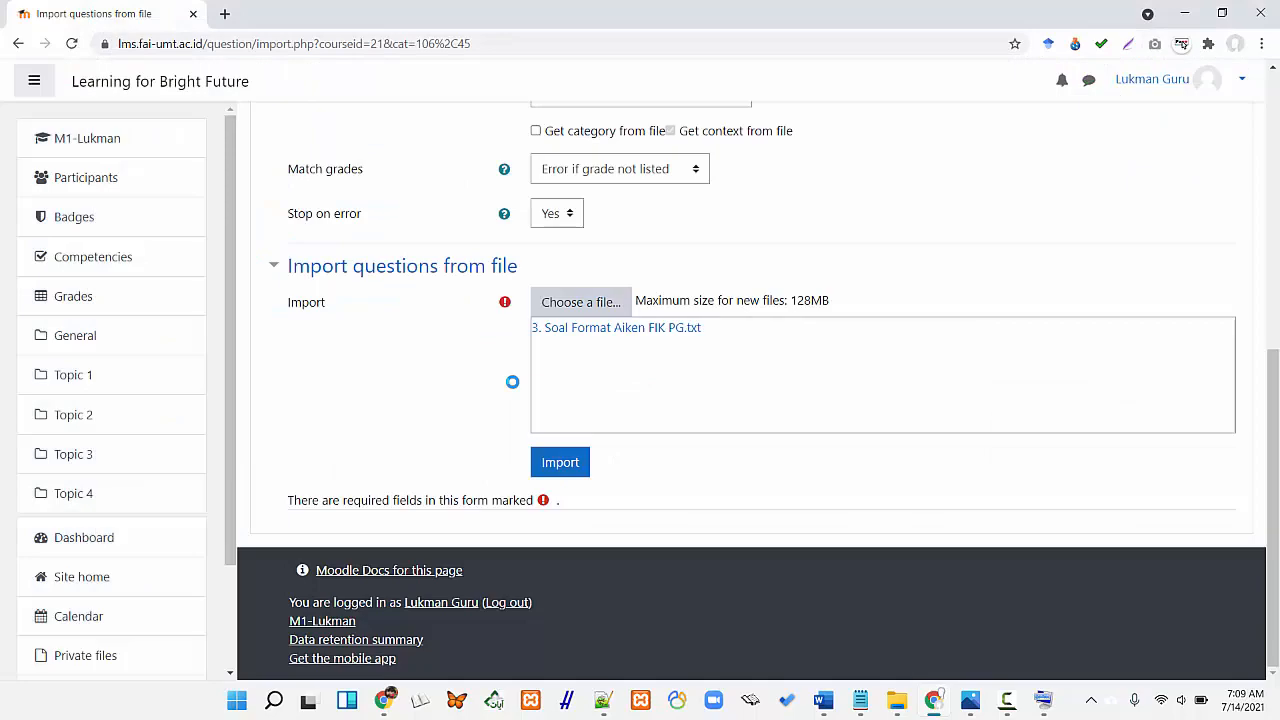
key(Tab)
key(Return)
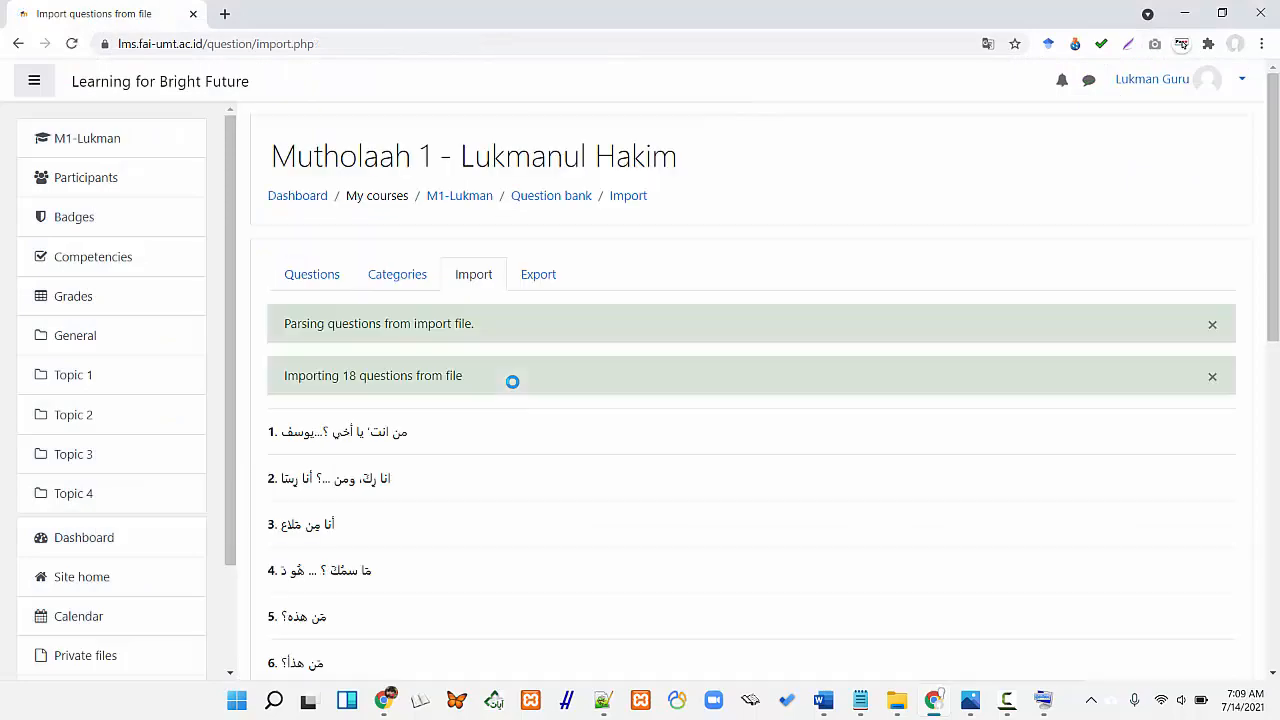
Review the imported questions in the import report, continue to the question bank and examine the question list there
scroll(512, 381, down, 3)
scroll(512, 381, down, 4)
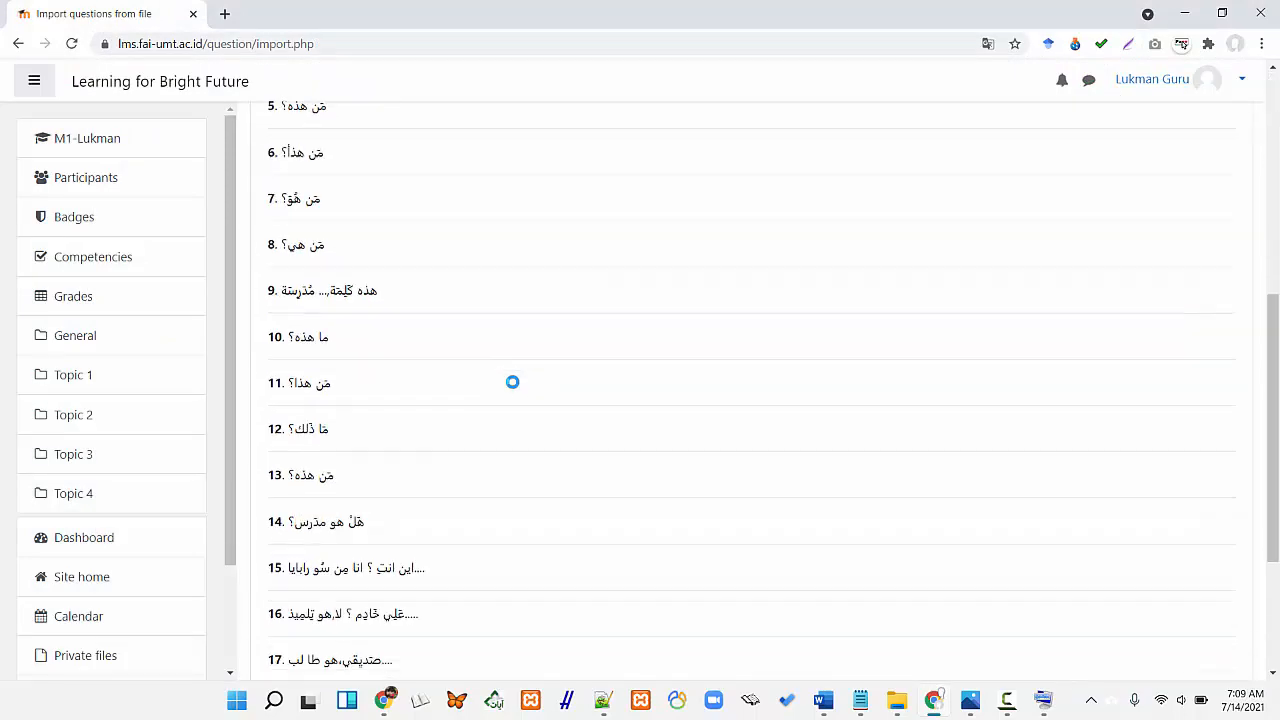
scroll(512, 381, up, 8)
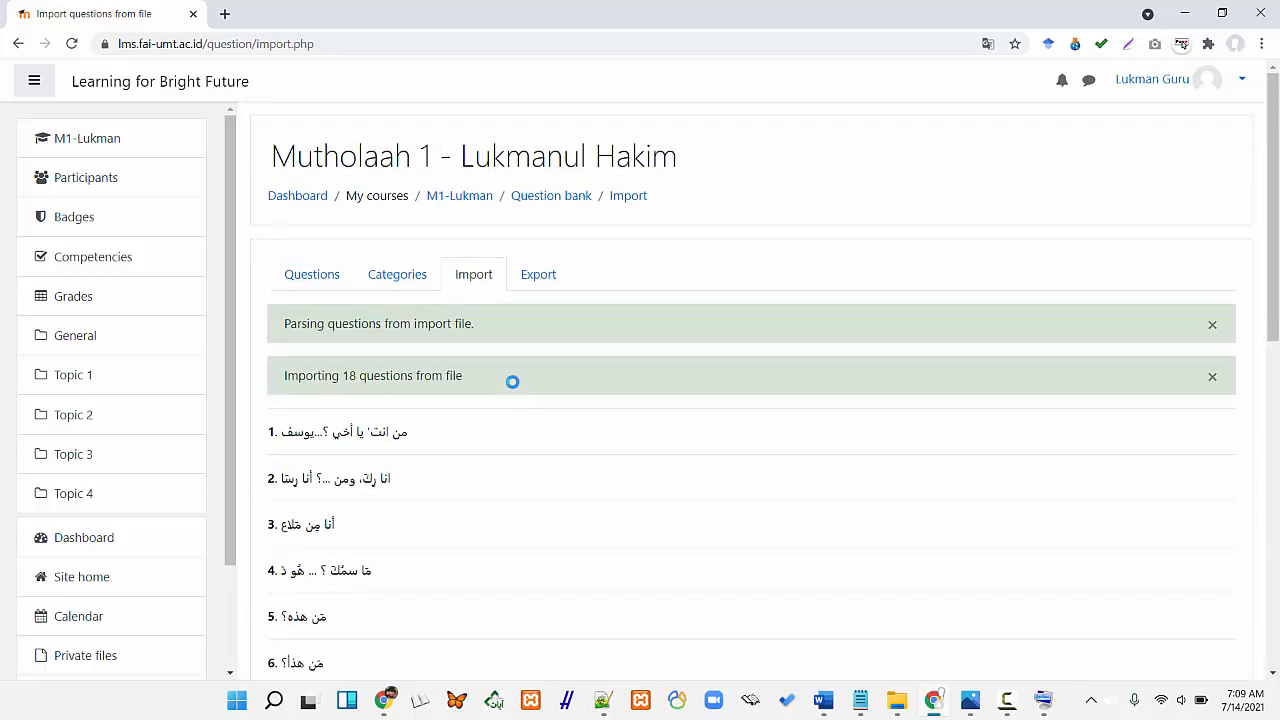
scroll(512, 381, down, 8)
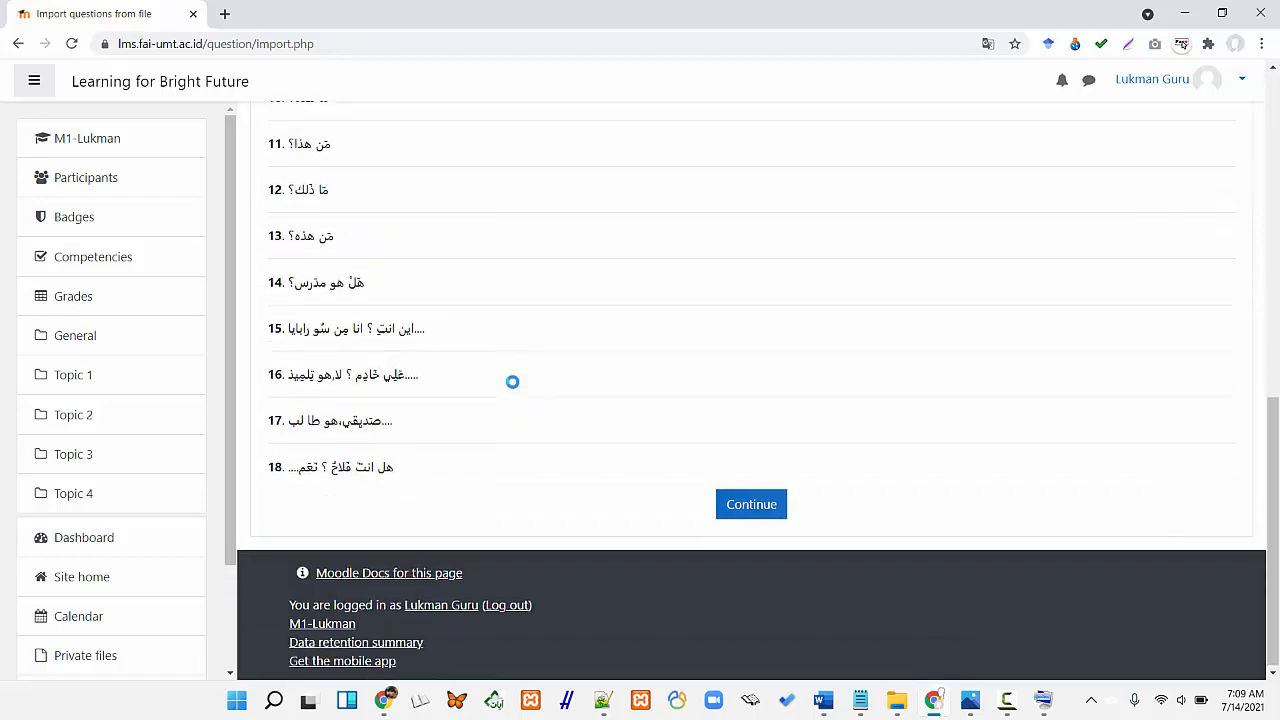
scroll(512, 381, up, 4)
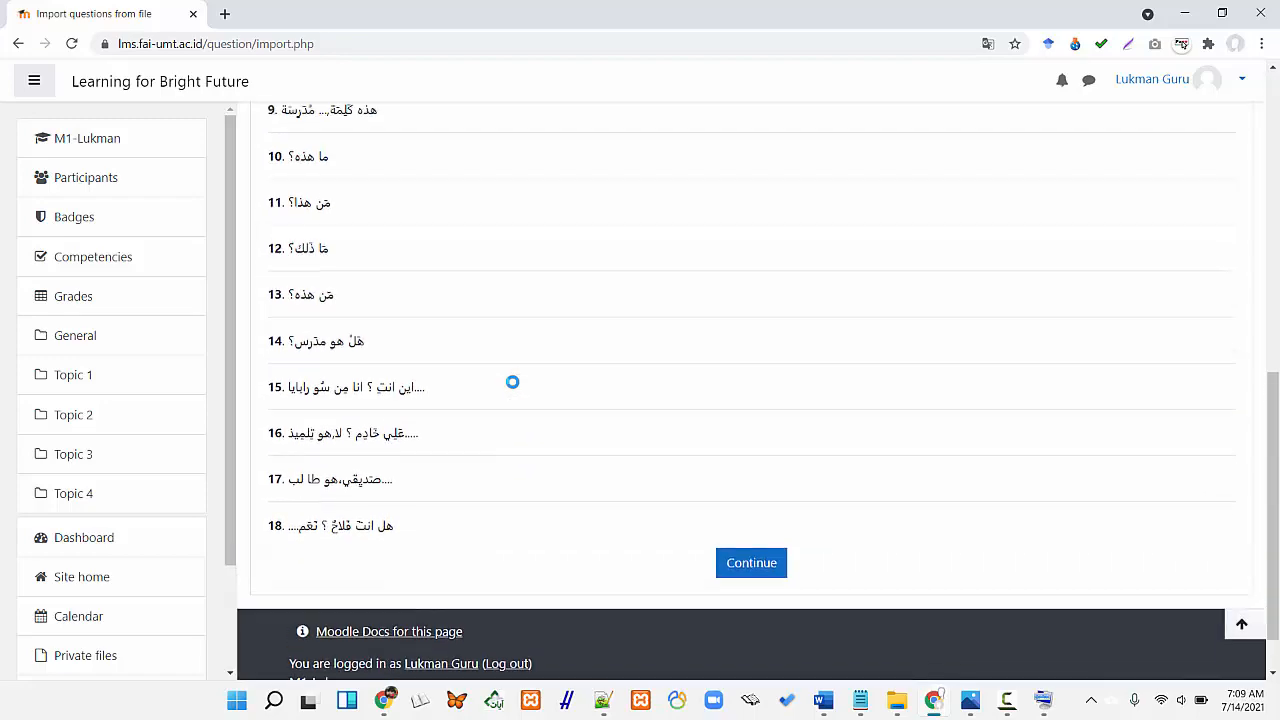
scroll(512, 381, down, 4)
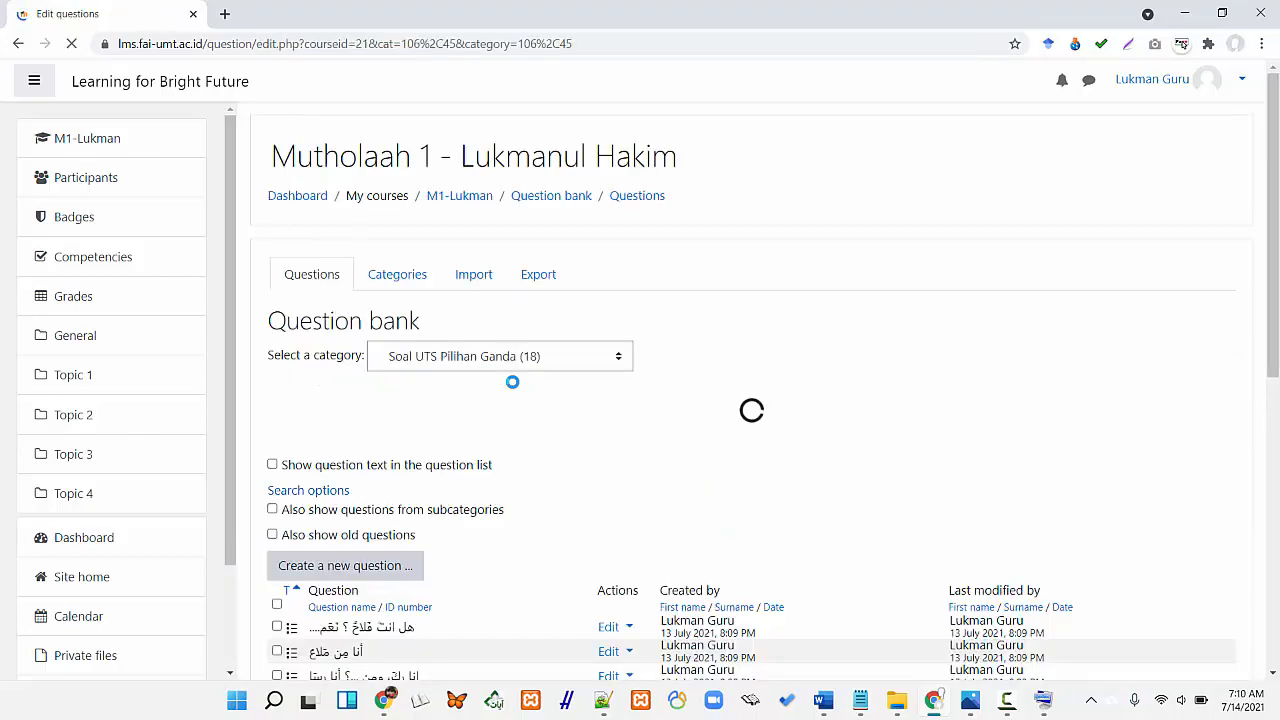
scroll(512, 381, down, 5)
scroll(512, 381, up, 2)
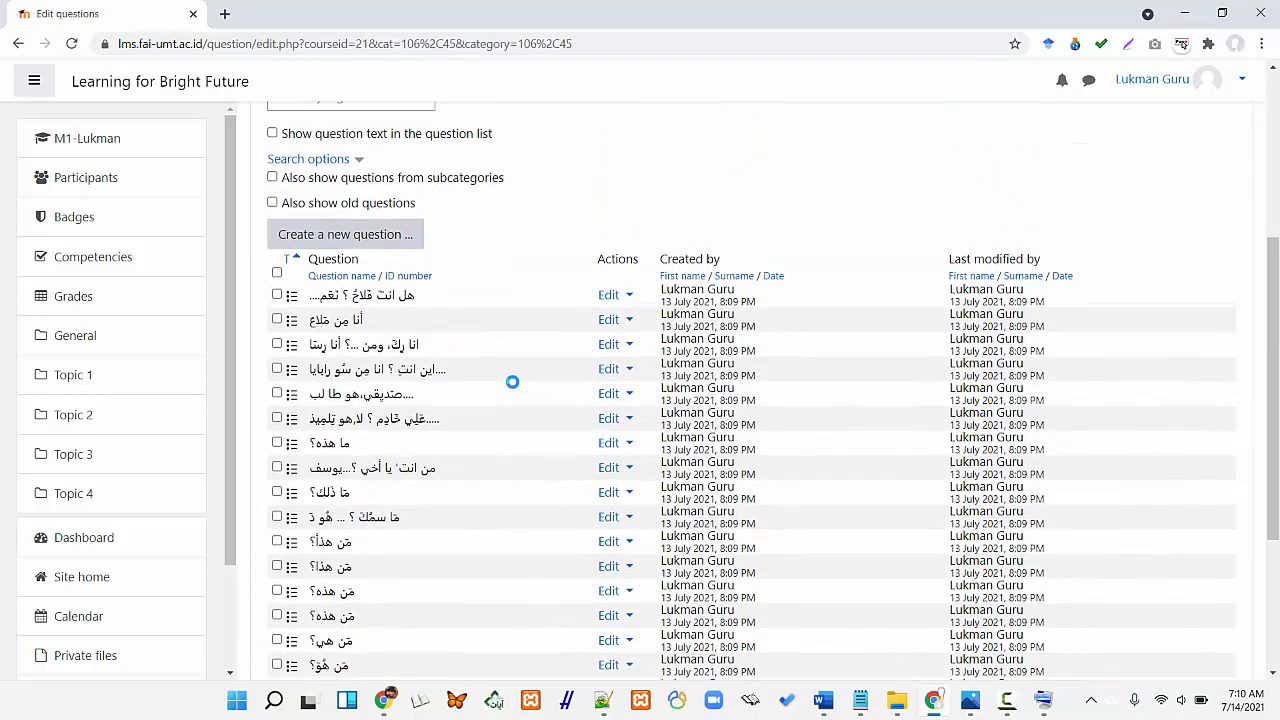
scroll(512, 381, up, 4)
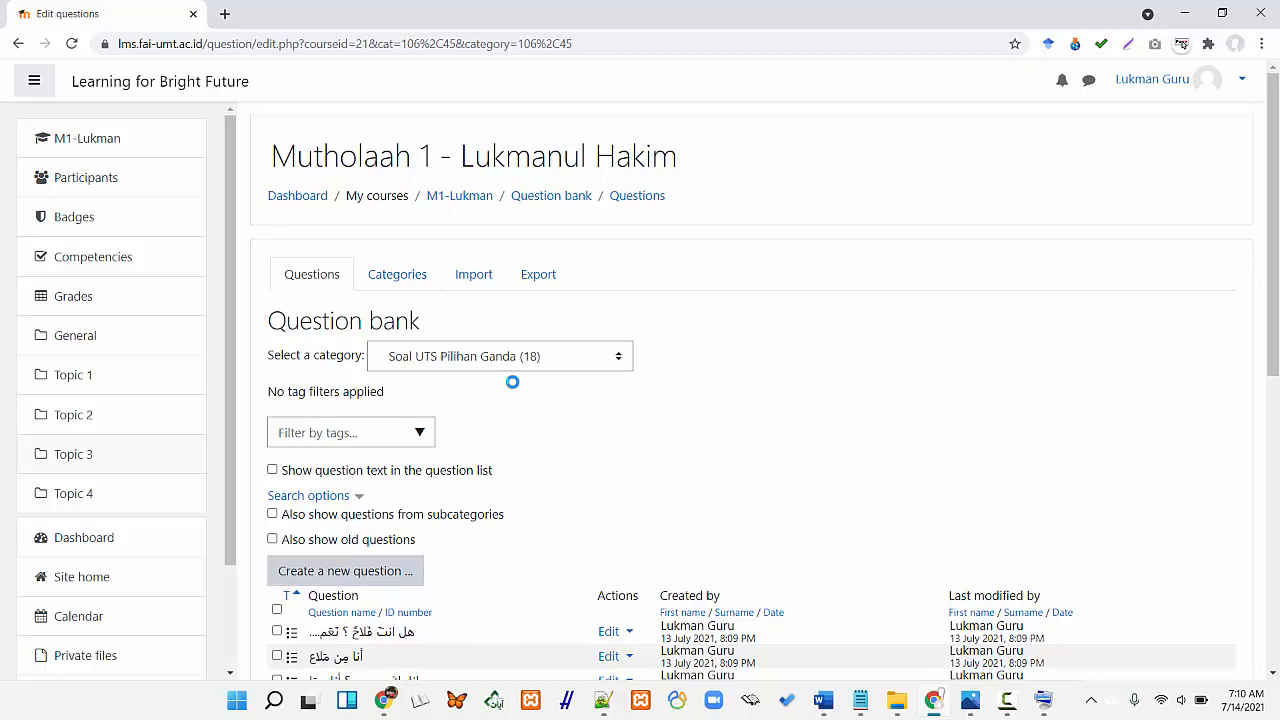
Return to the course's main page and turn editing on
key(Tab)
key(Tab)
key(Tab)
key(Tab)
key(Return)
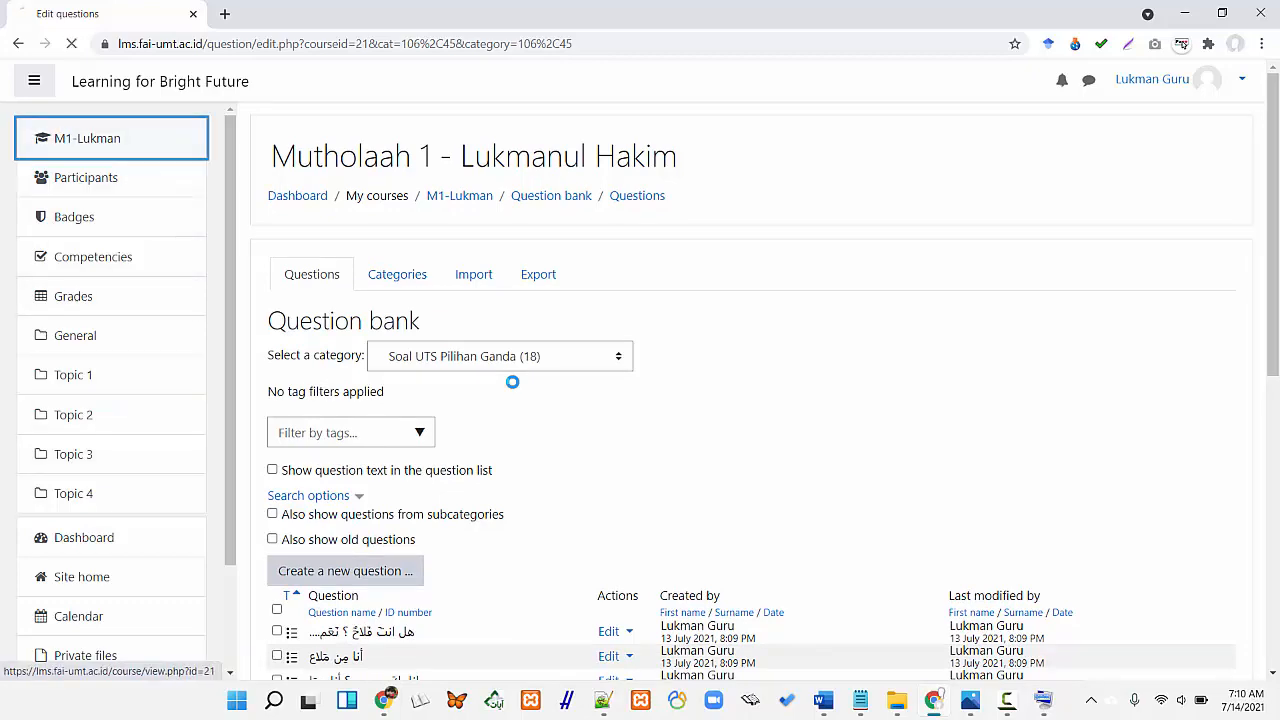
scroll(512, 381, down, 4)
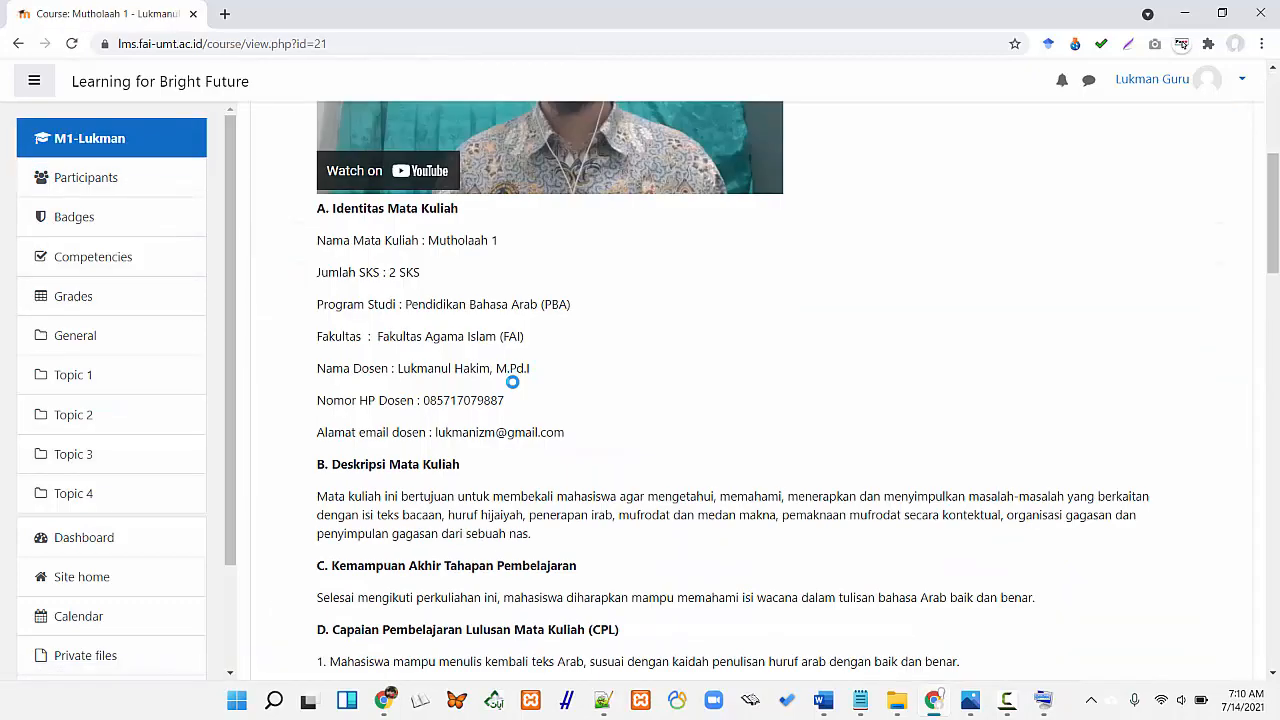
scroll(512, 381, down, 20)
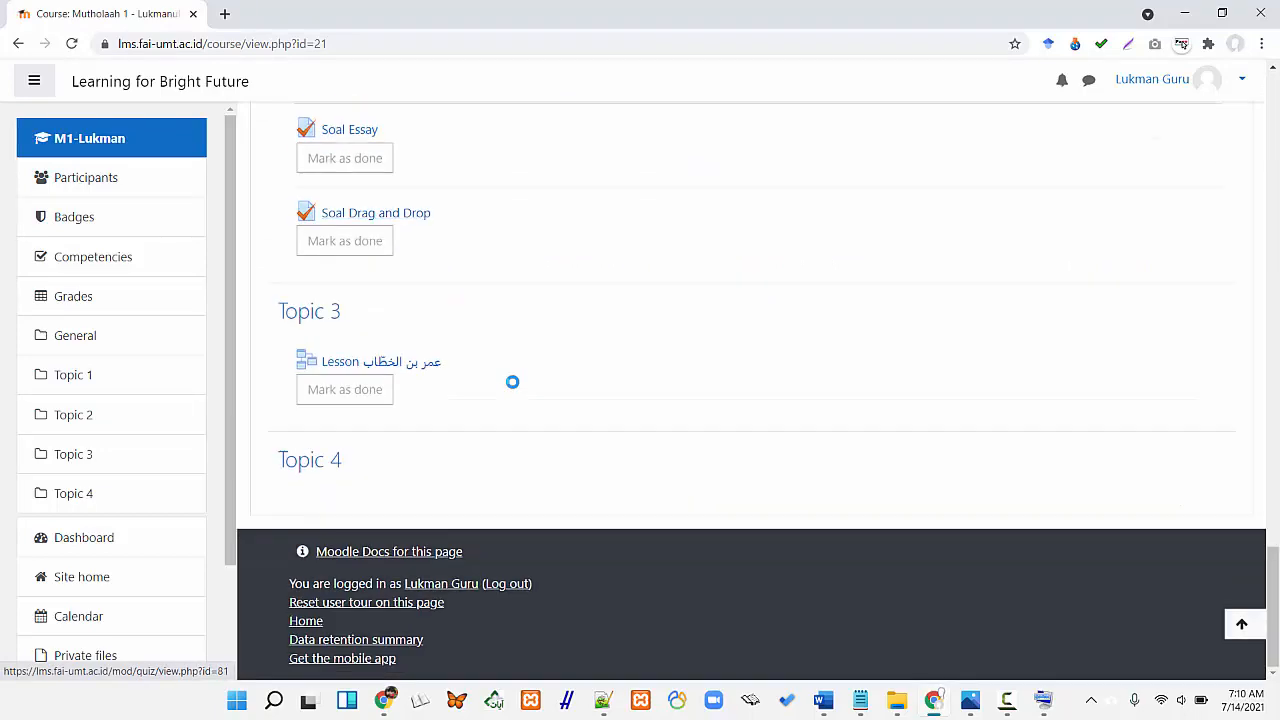
scroll(512, 381, up, 20)
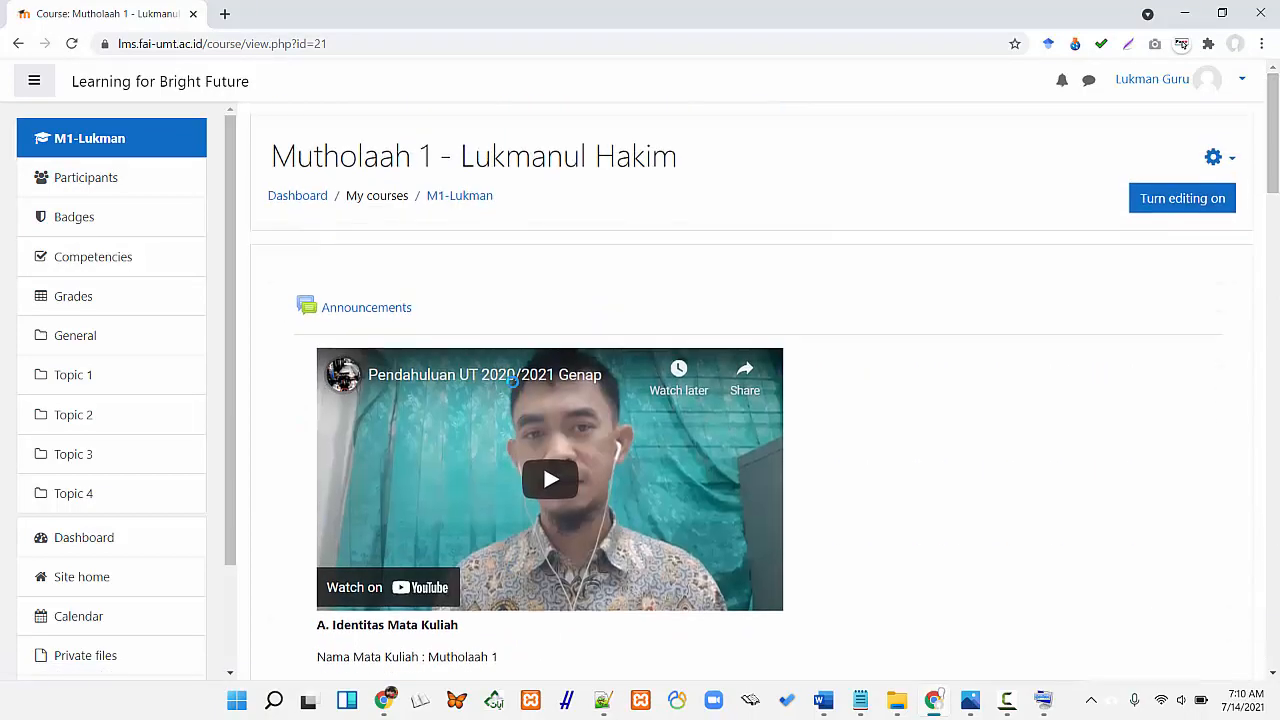
click(1182, 198)
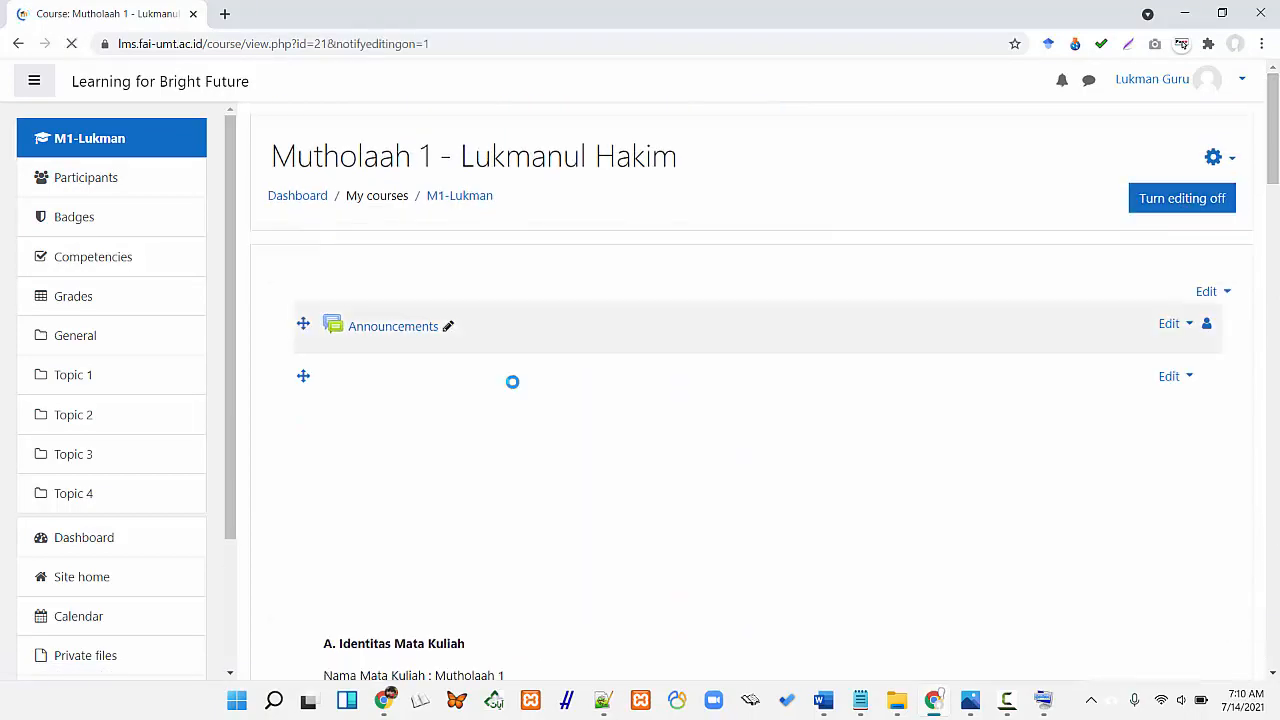
Add a new Quiz activity to Topic 3, finding it by searching the activity chooser for "quiz"
scroll(512, 381, down, 10)
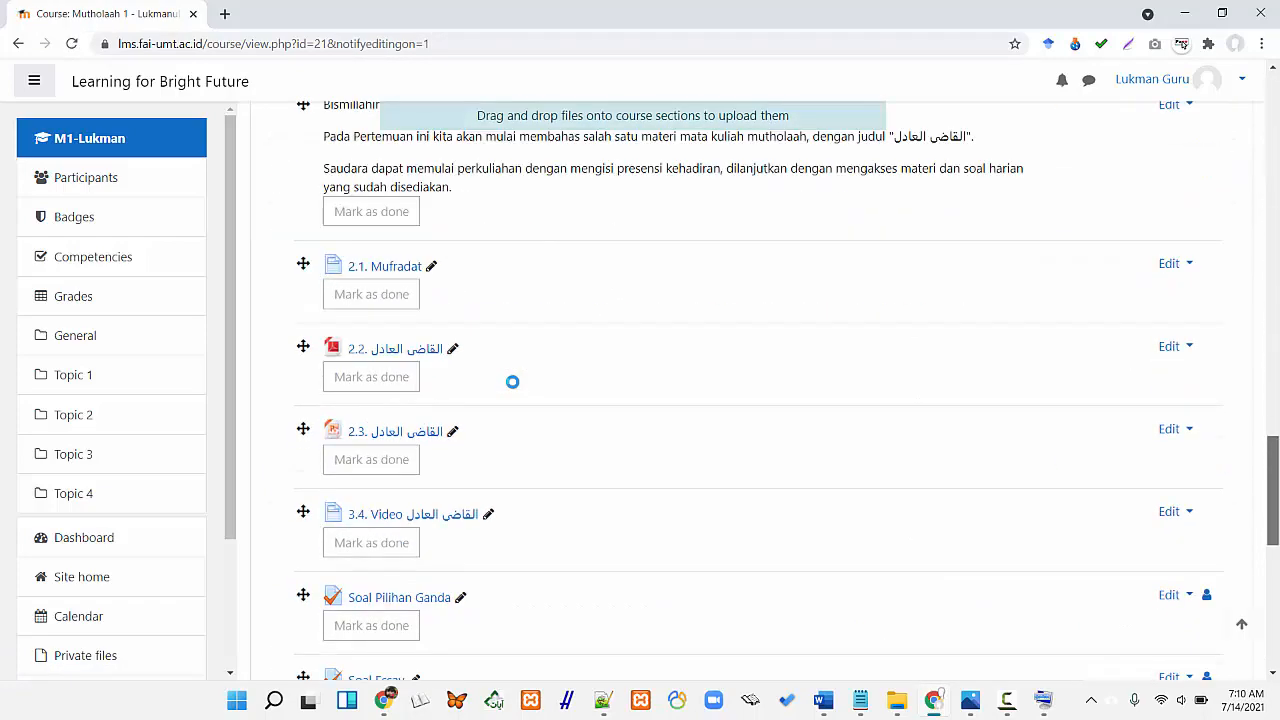
scroll(512, 381, down, 8)
scroll(512, 381, up, 1)
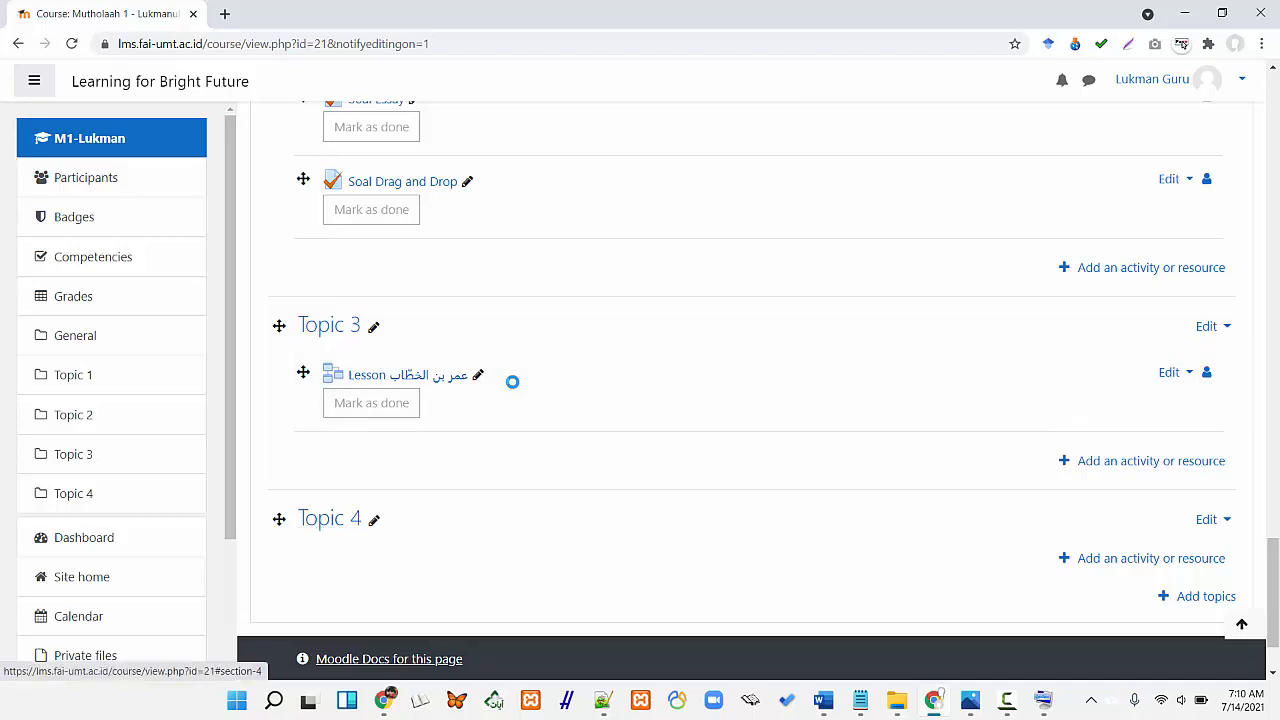
click(1151, 460)
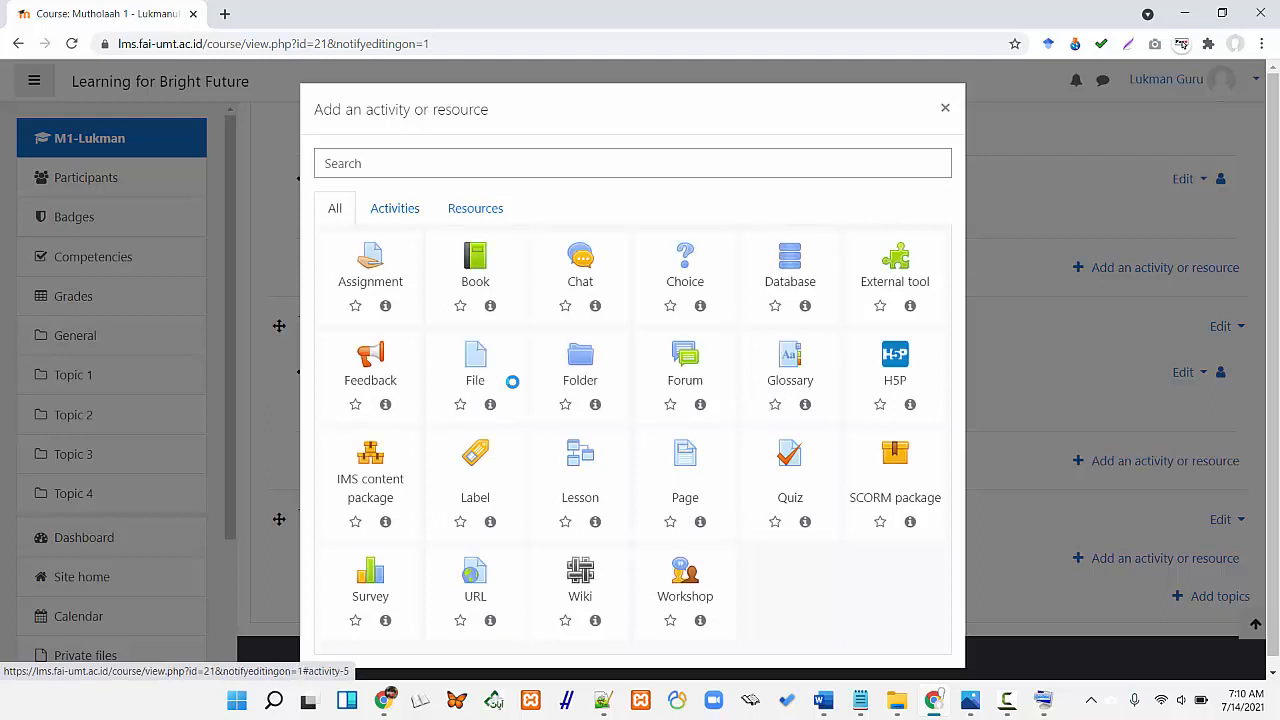
text(quiz)
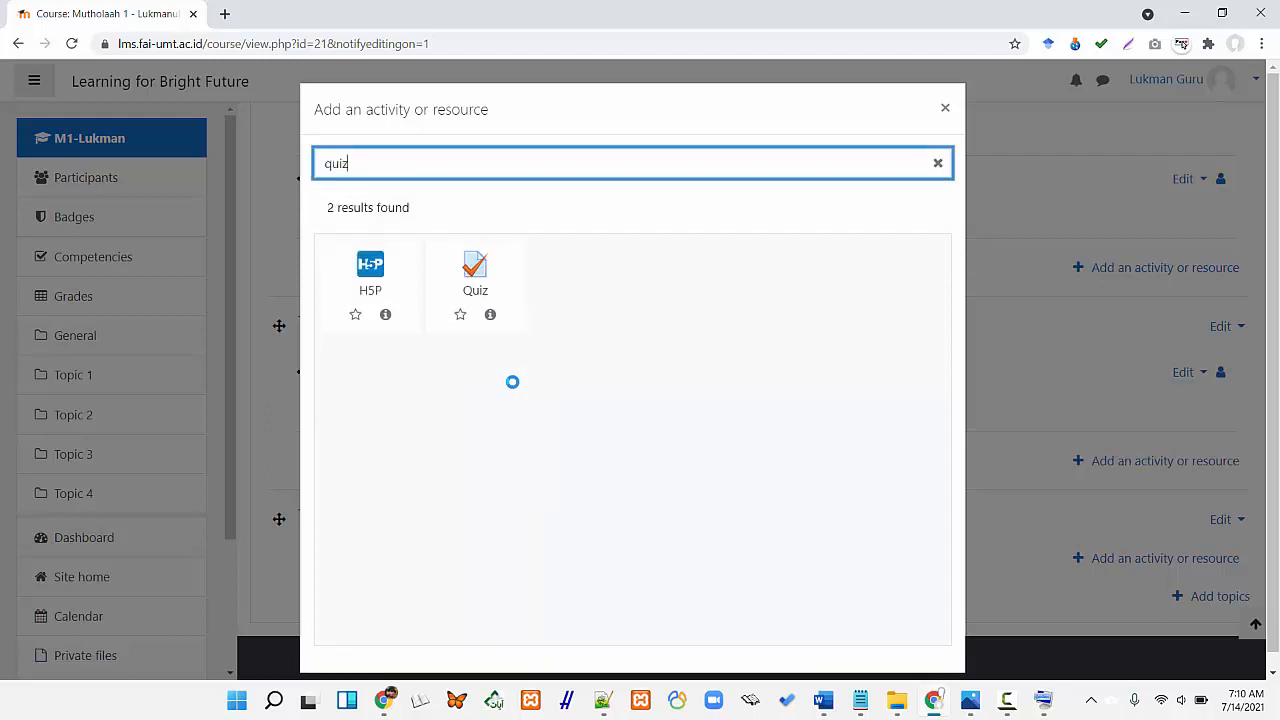
key(Tab)
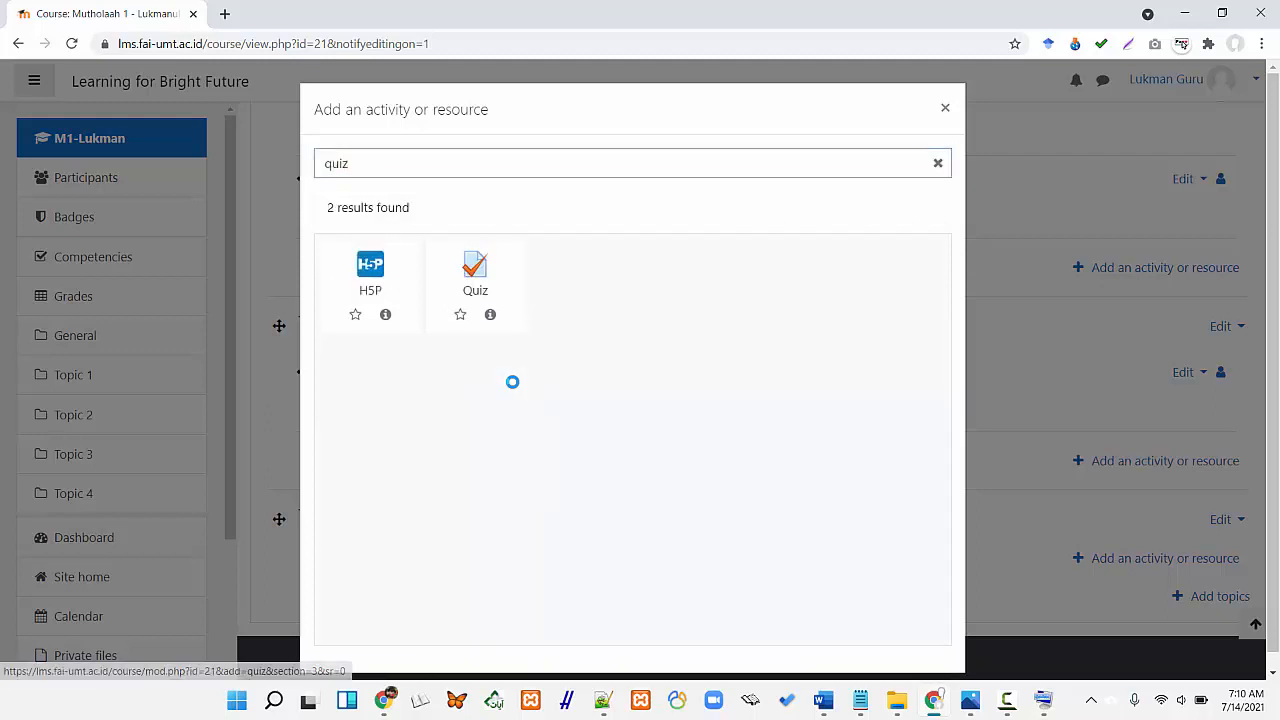
key(Return)
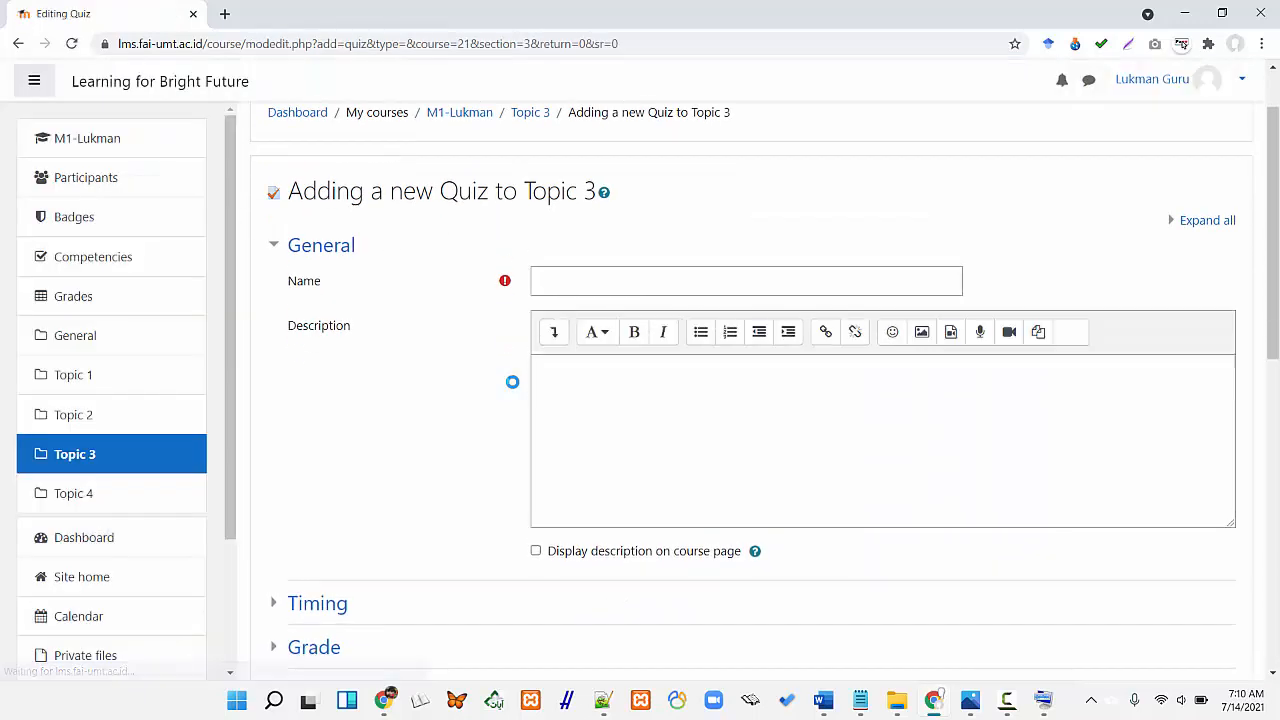
key(ctrl+v)
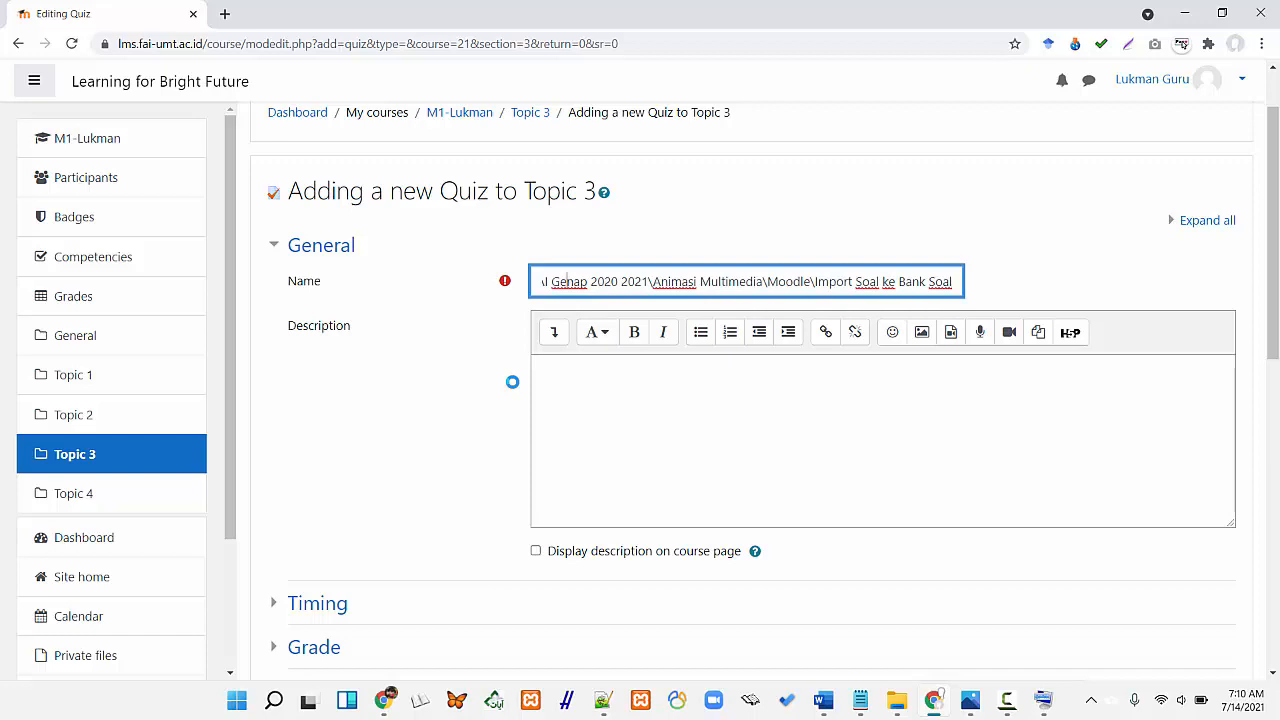
key(ctrl+a)
key(BackSpace)
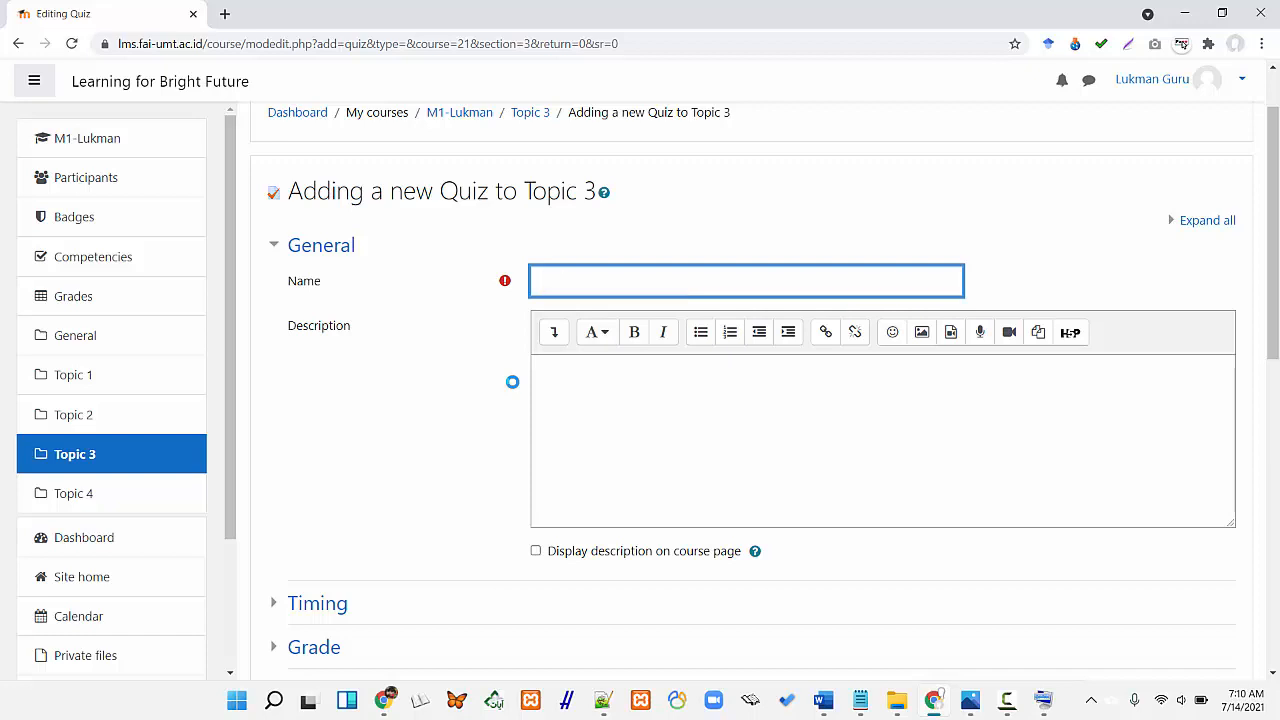
Name the new quiz "Soal UTS Pilihan Ganda", with a capital G in the last word
text(Soal UTS Pilihan ganda)
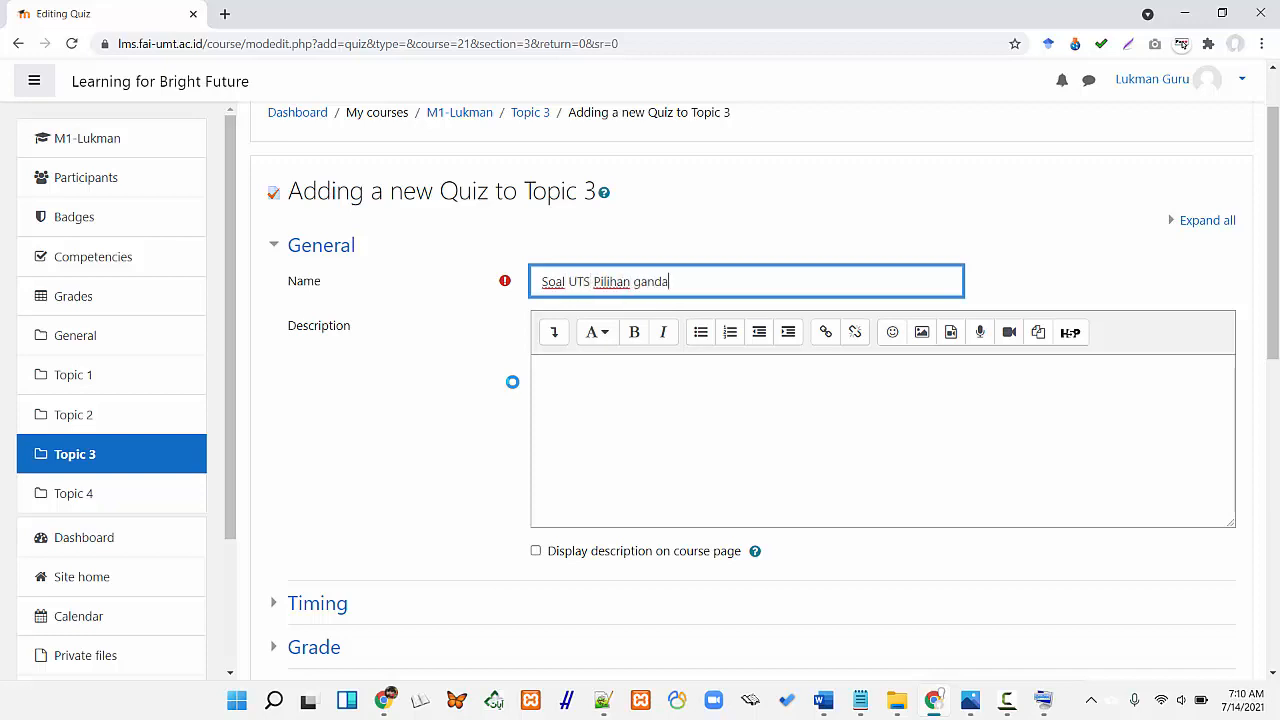
key(Left)
key(Left)
key(shift+Left)
text(G)
click(512, 381)
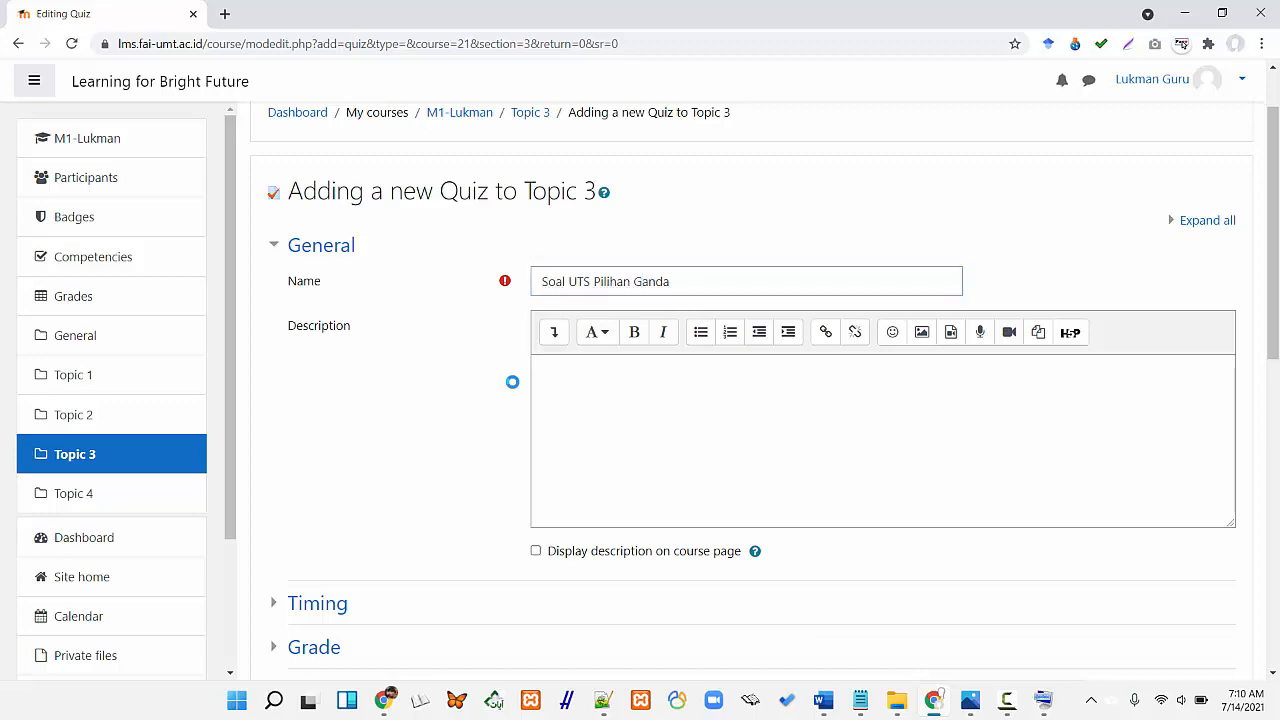
scroll(512, 381, down, 2)
scroll(512, 381, up, 2)
Check the exam duration in the Word document's header, and enable a 90-minute time limit in the Moodle quiz's timing settings
key(alt+Tab)
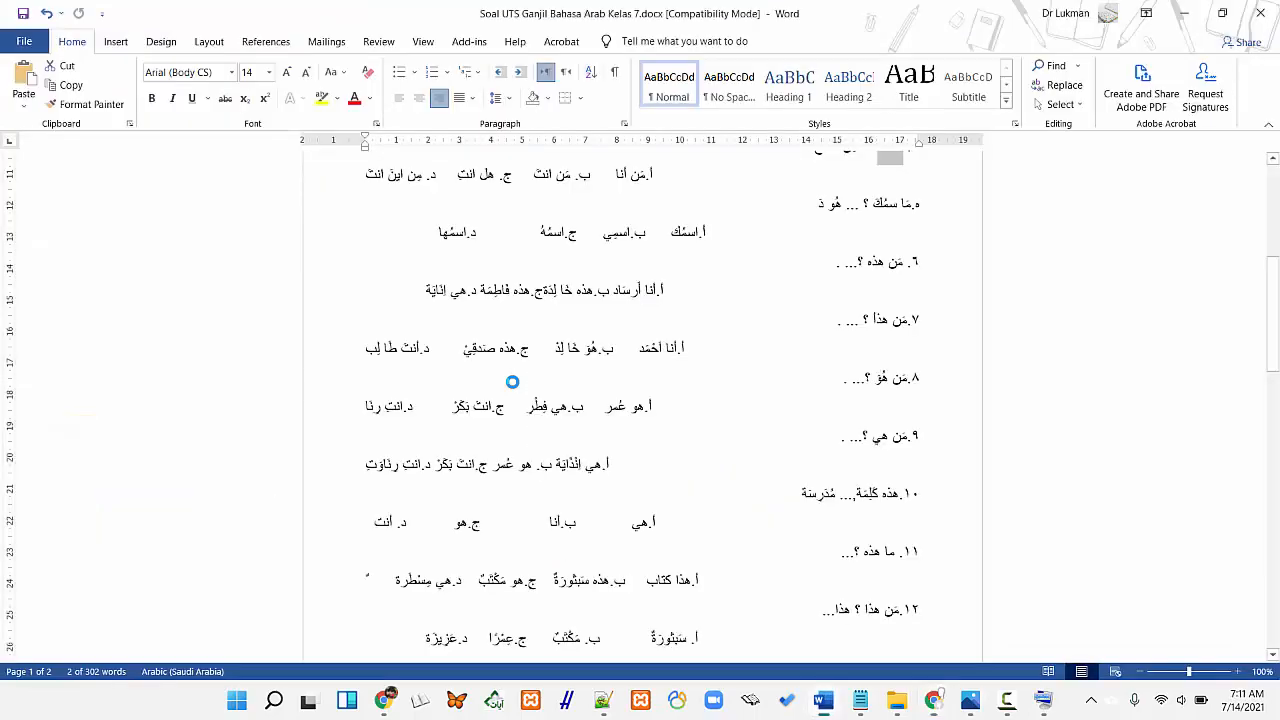
scroll(512, 381, up, 5)
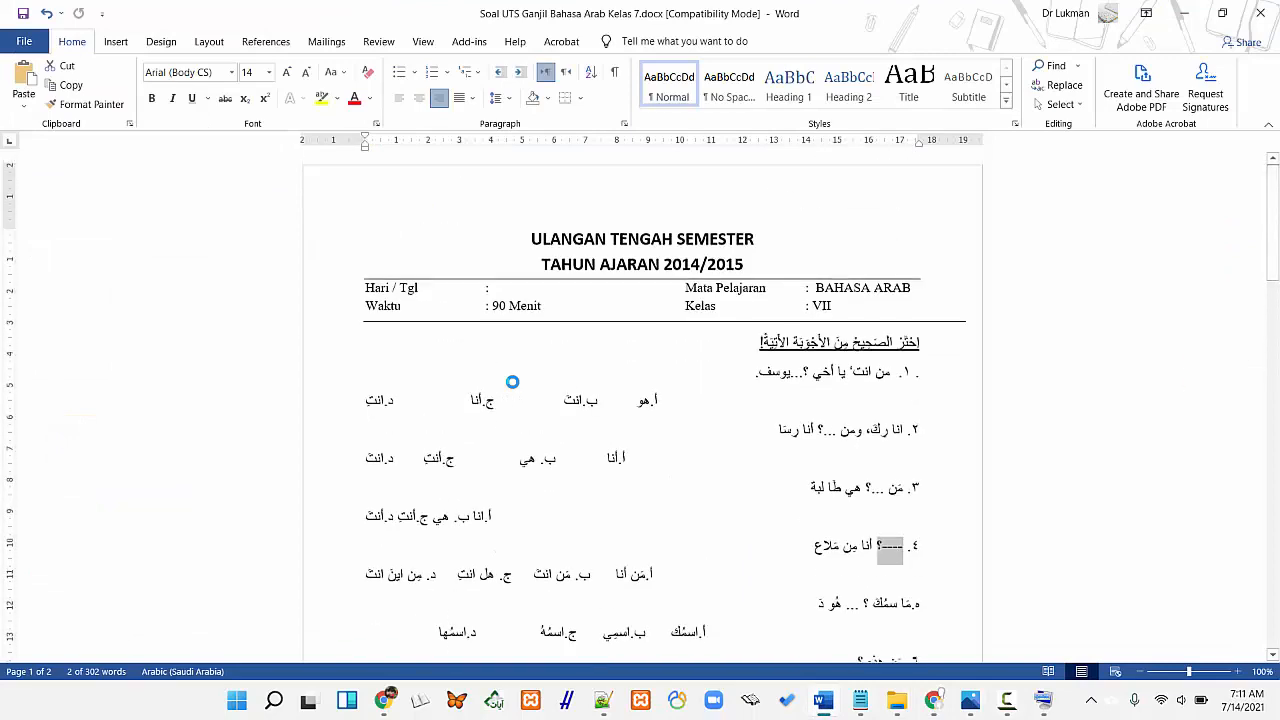
click(512, 381)
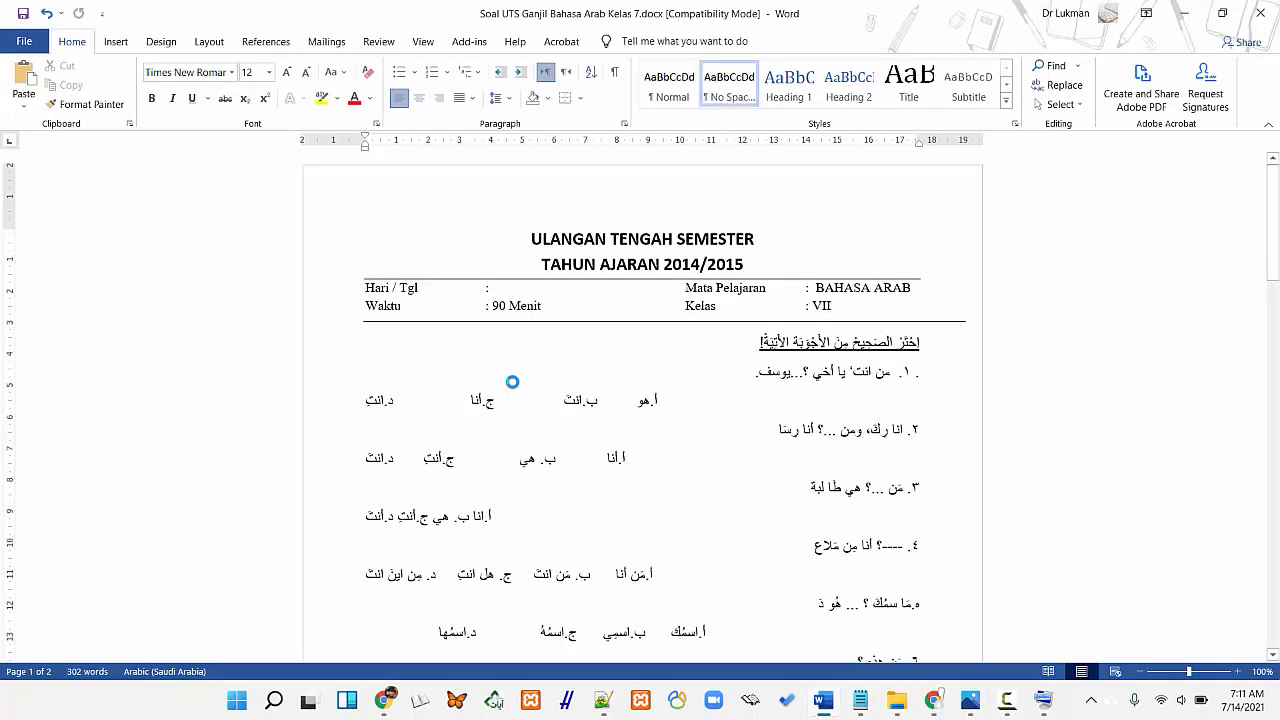
double_click(499, 306)
click(521, 306)
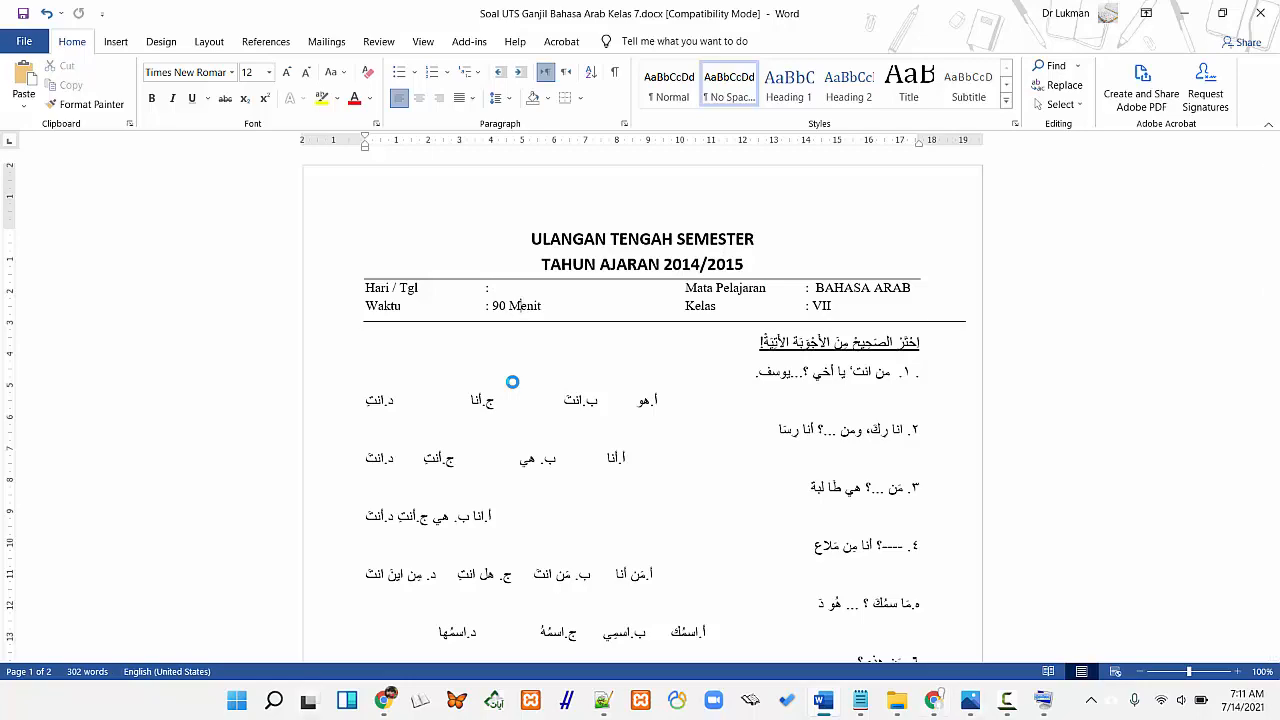
click(934, 700)
scroll(315, 314, down, 4)
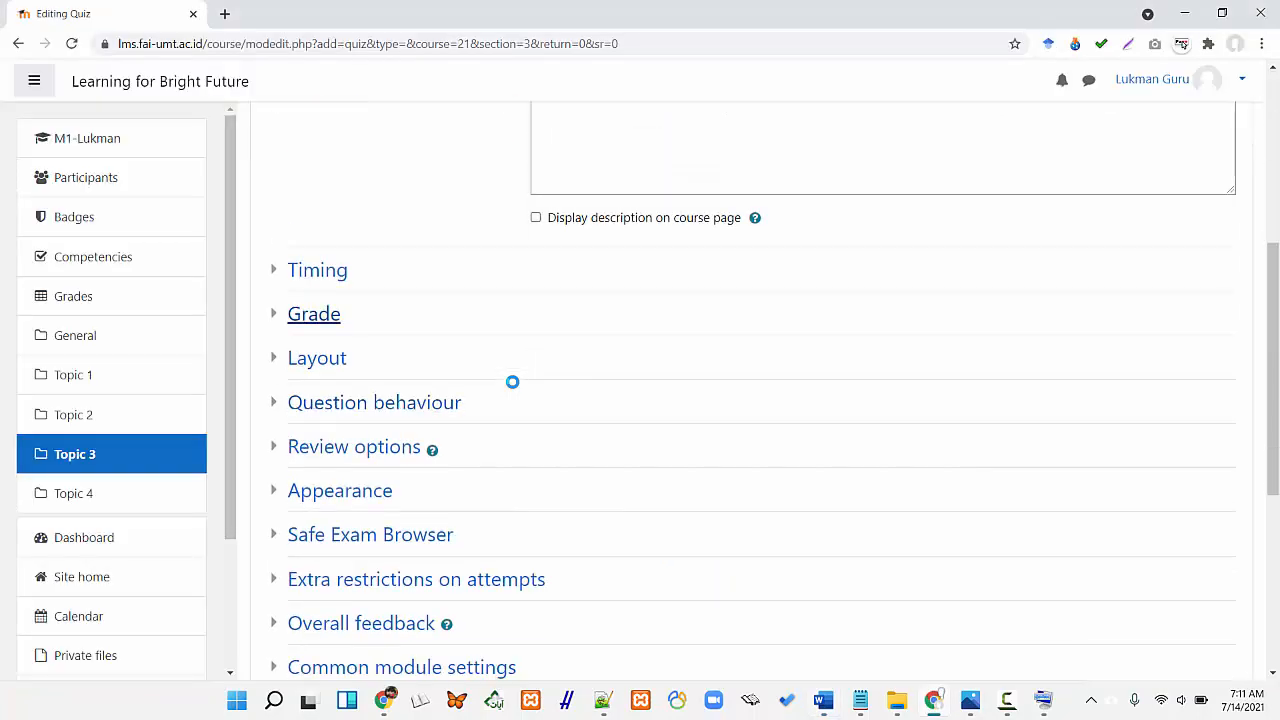
click(317, 270)
click(695, 400)
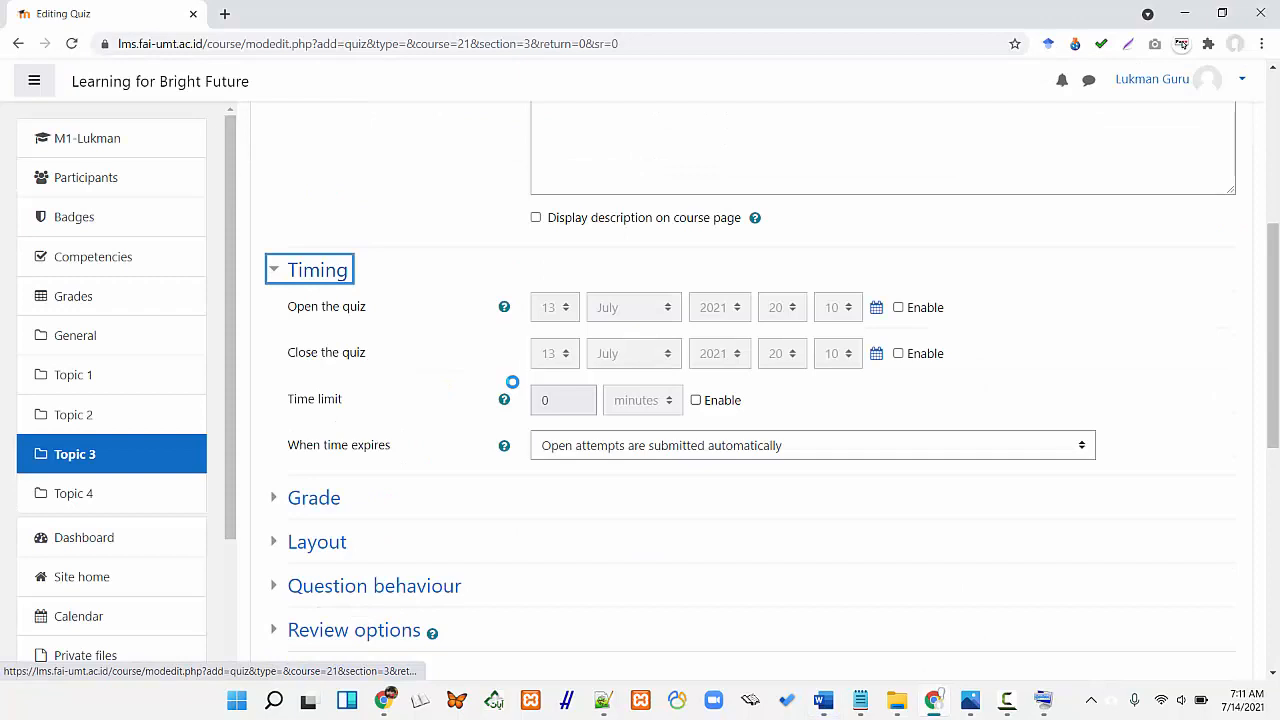
click(563, 400)
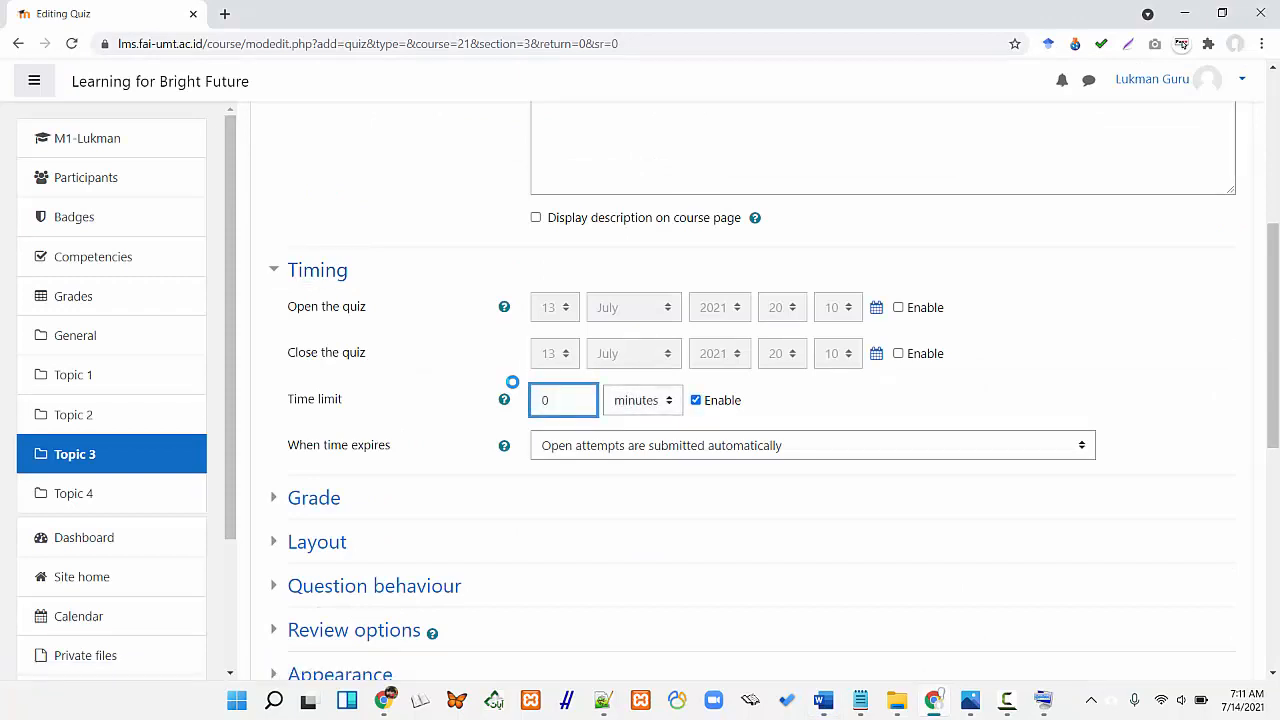
text(9)
Examine the choices for when time expires and keep "Open attempts are submitted automatically"
click(812, 445)
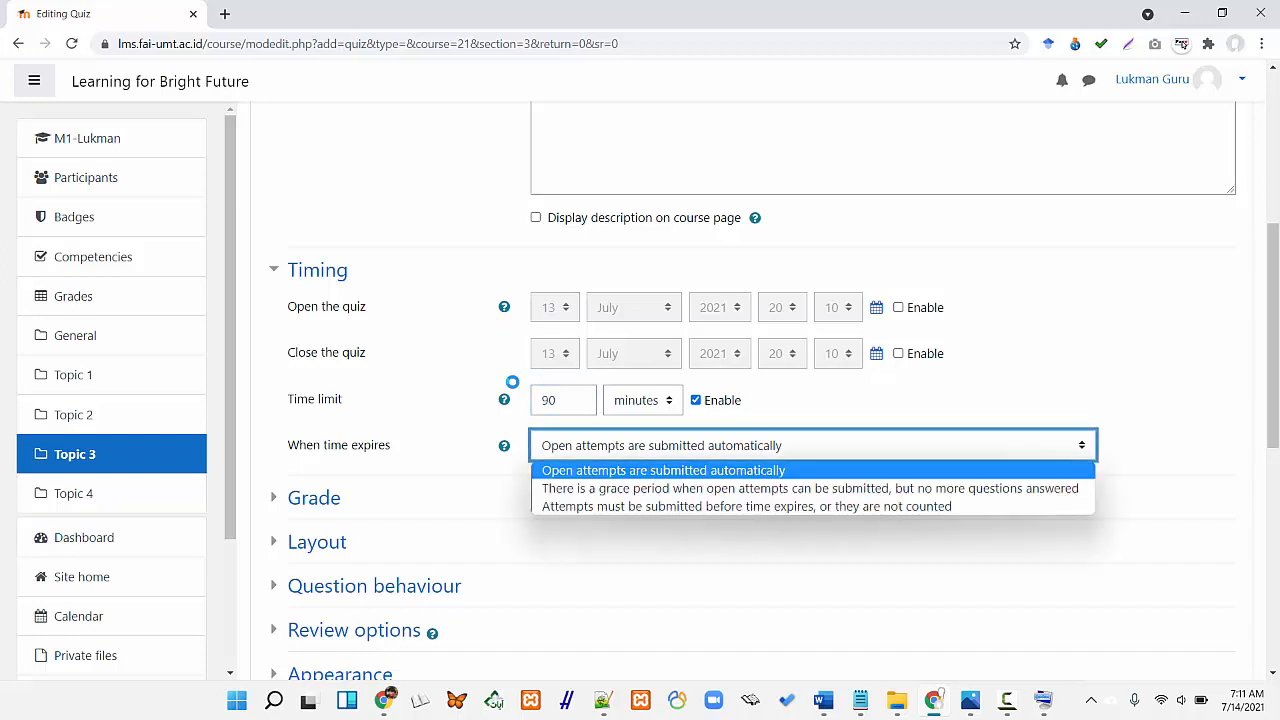
key(Escape)
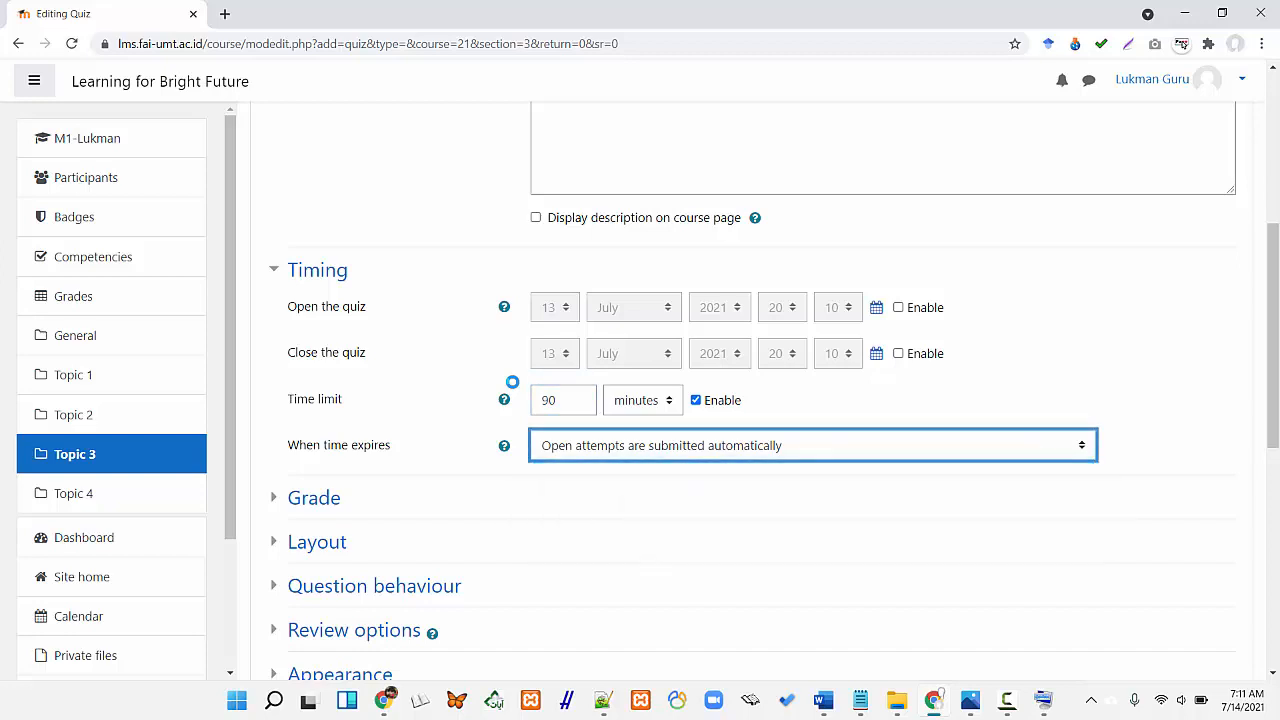
click(512, 382)
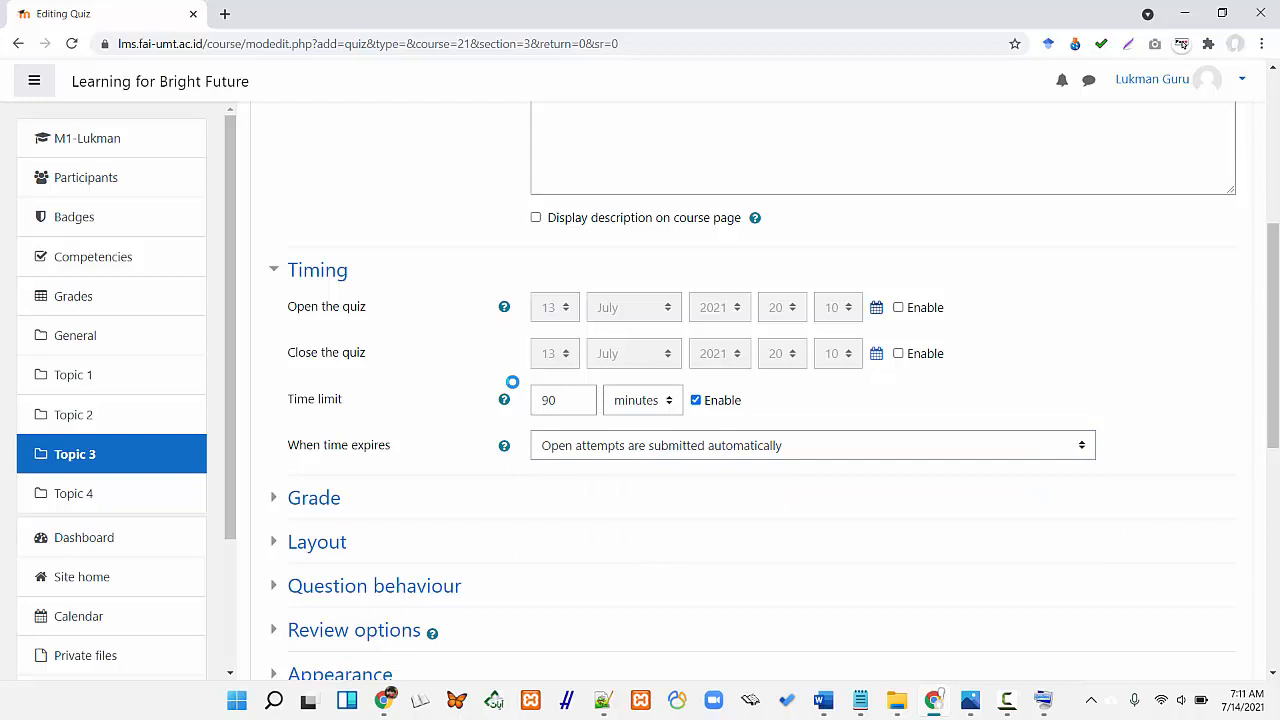
click(898, 307)
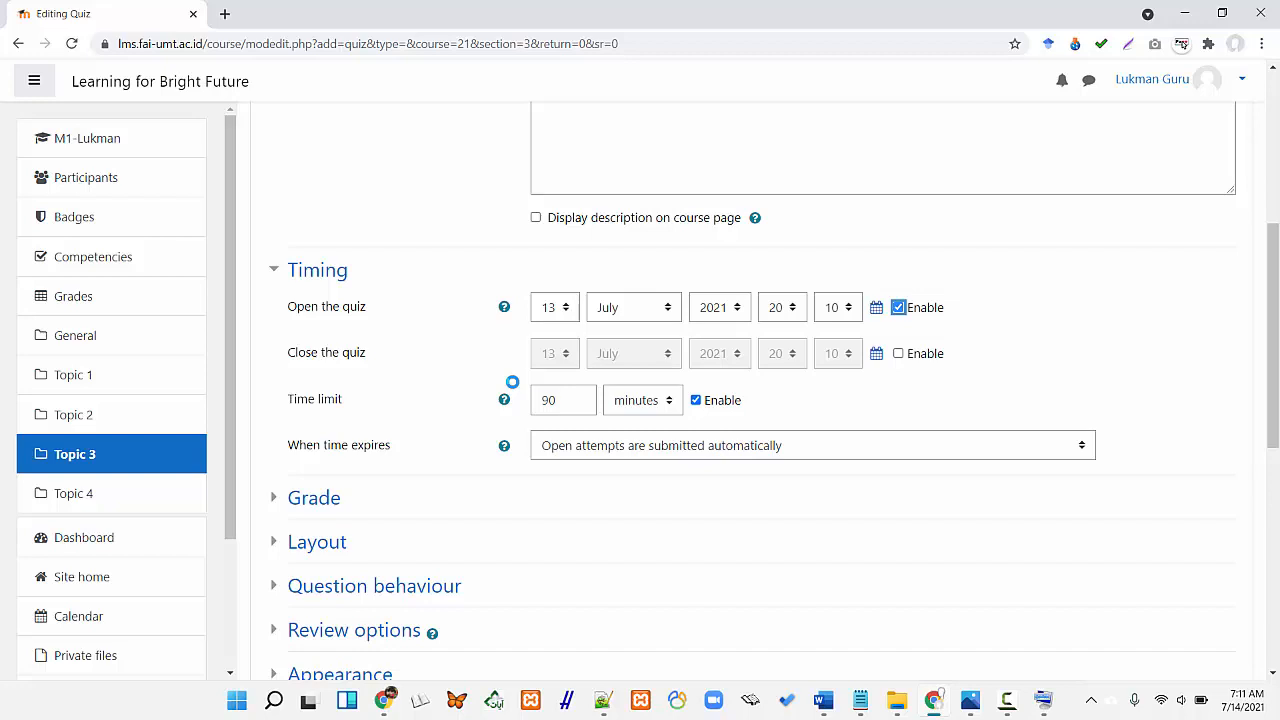
key(space)
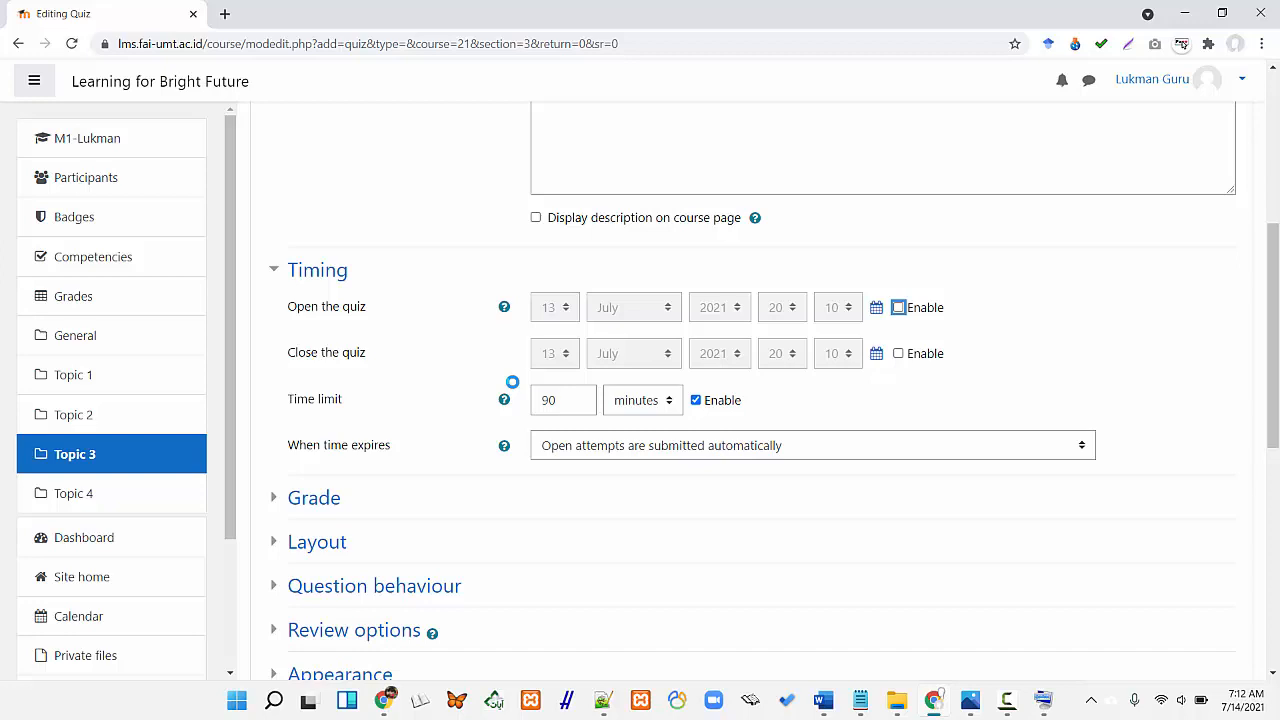
scroll(512, 382, down, 2)
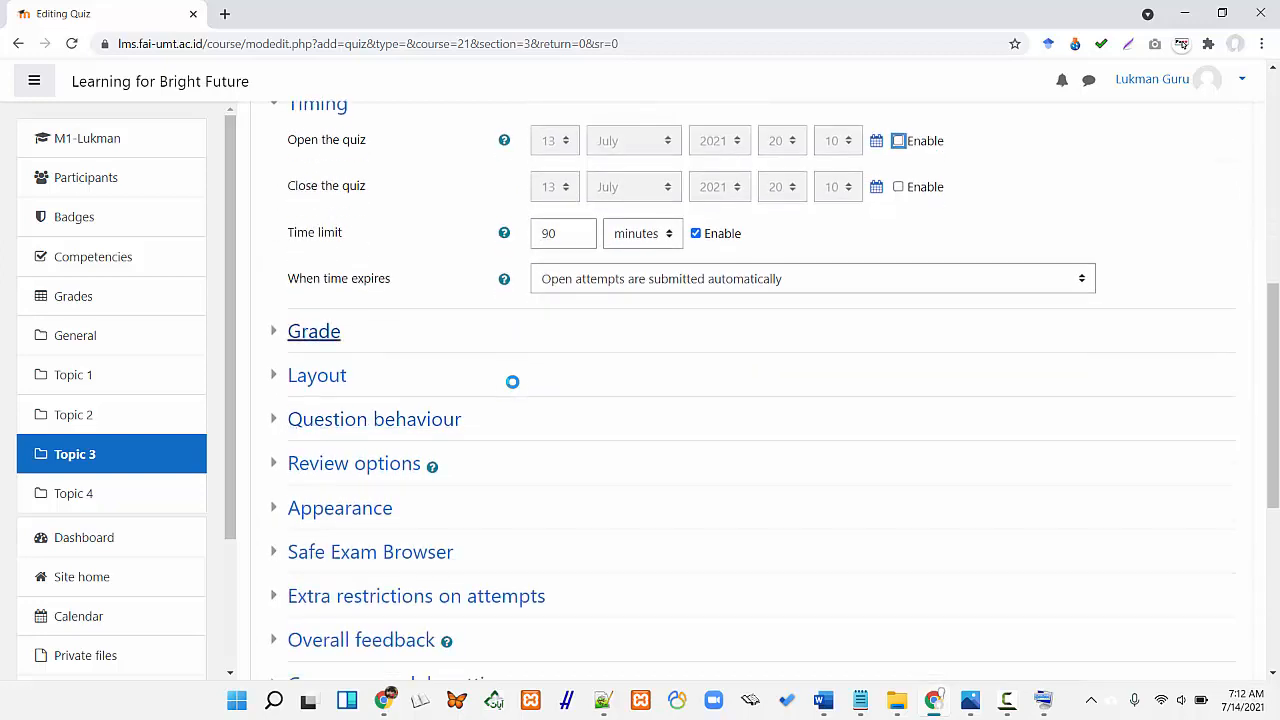
click(310, 331)
key(Return)
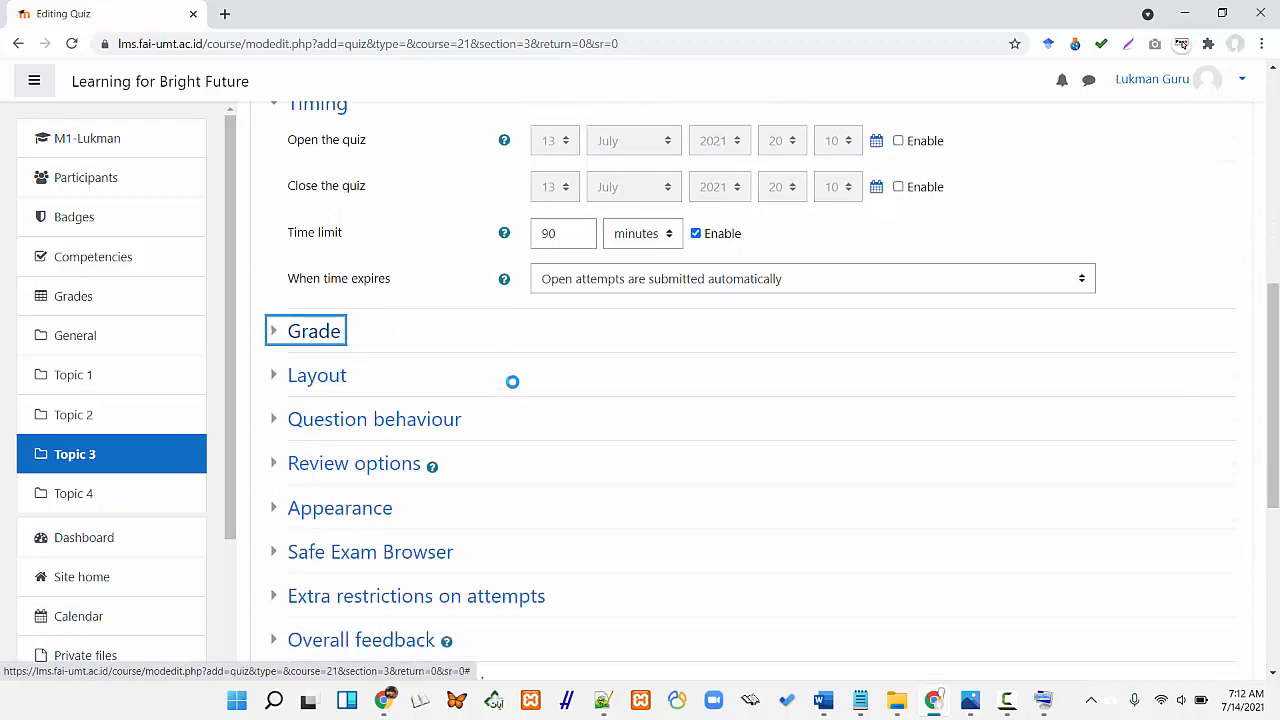
In the quiz's review options, disable The attempt, Marks and Overall feedback for "Immediately after the attempt"
scroll(512, 382, down, 3)
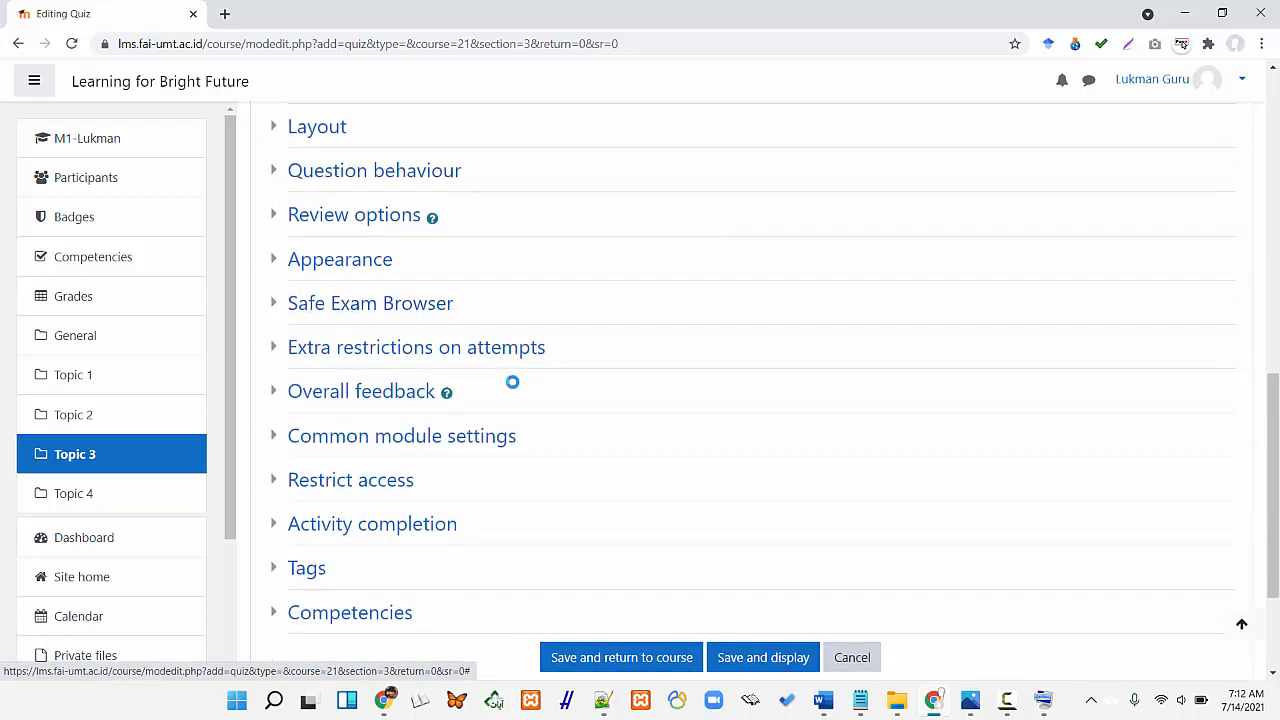
scroll(512, 382, up, 1)
key(shift+Tab)
key(Return)
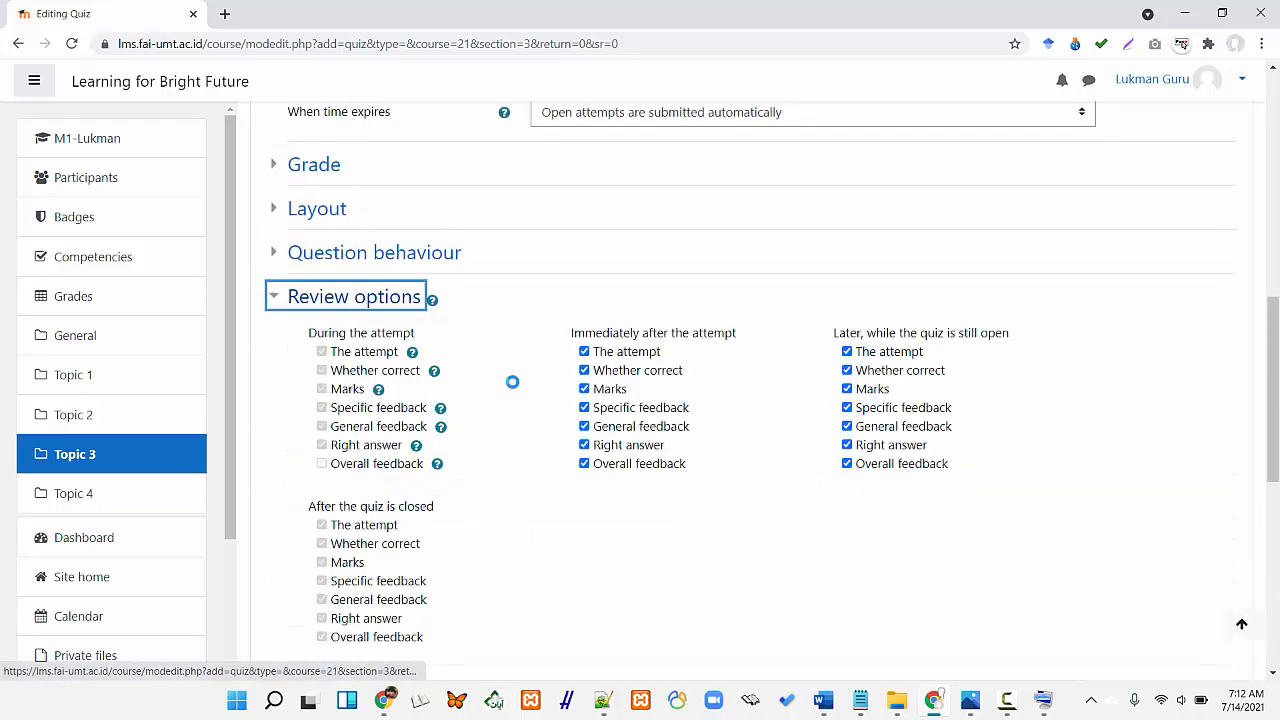
key(Tab)
key(Tab)
key(space)
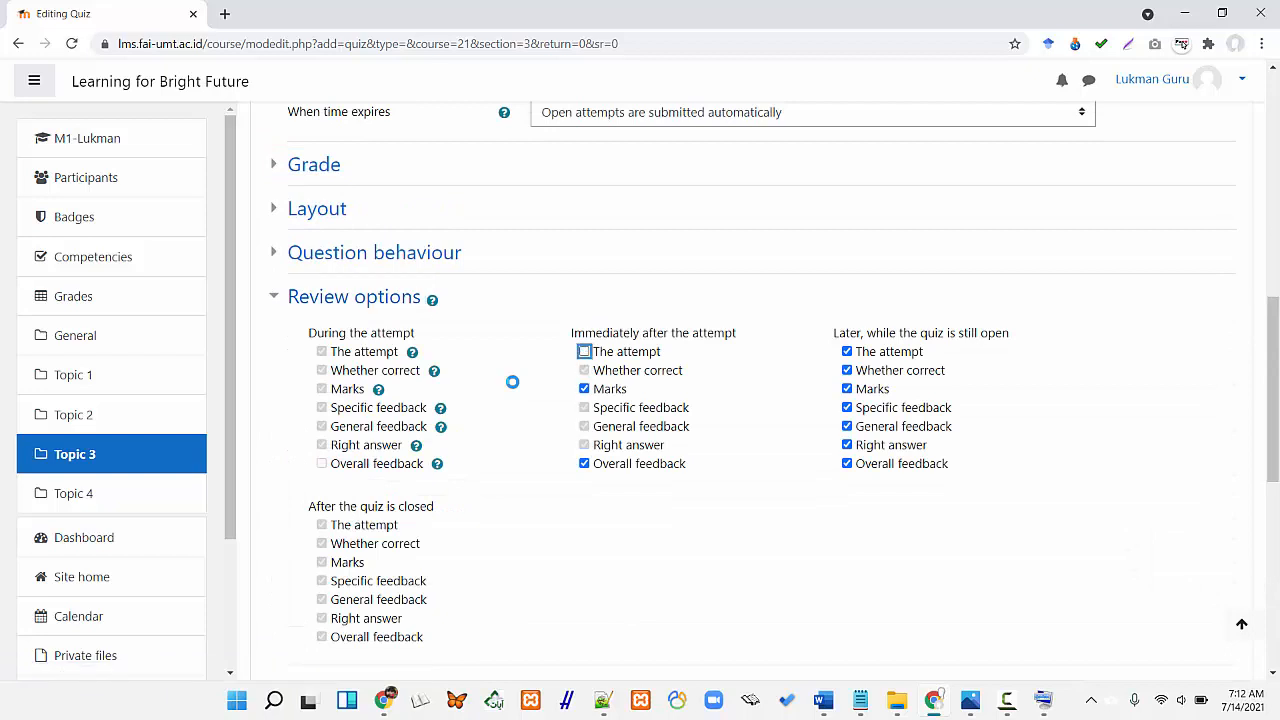
key(Tab)
key(space)
key(Tab)
key(space)
Disable The attempt, Marks and Overall feedback for "Later, while the quiz is still open", and collapse the review options
key(Tab)
key(space)
key(Tab)
key(space)
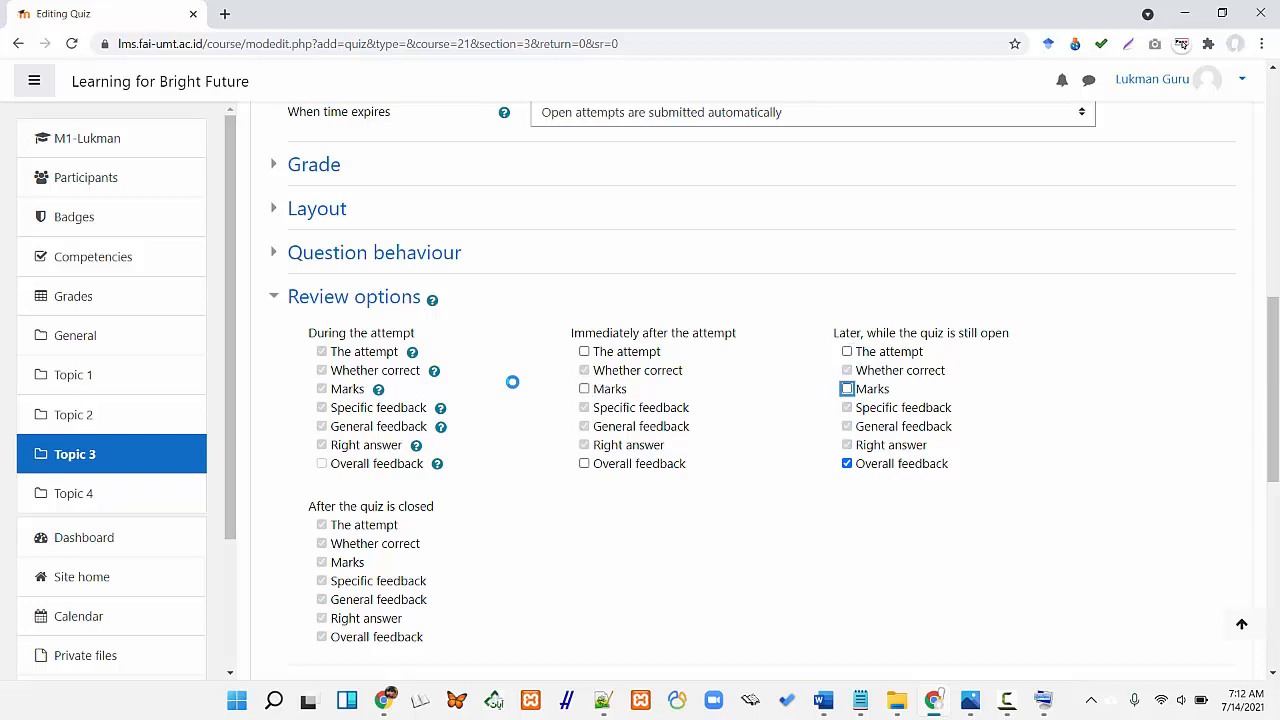
key(Tab)
key(space)
scroll(512, 381, down, 1)
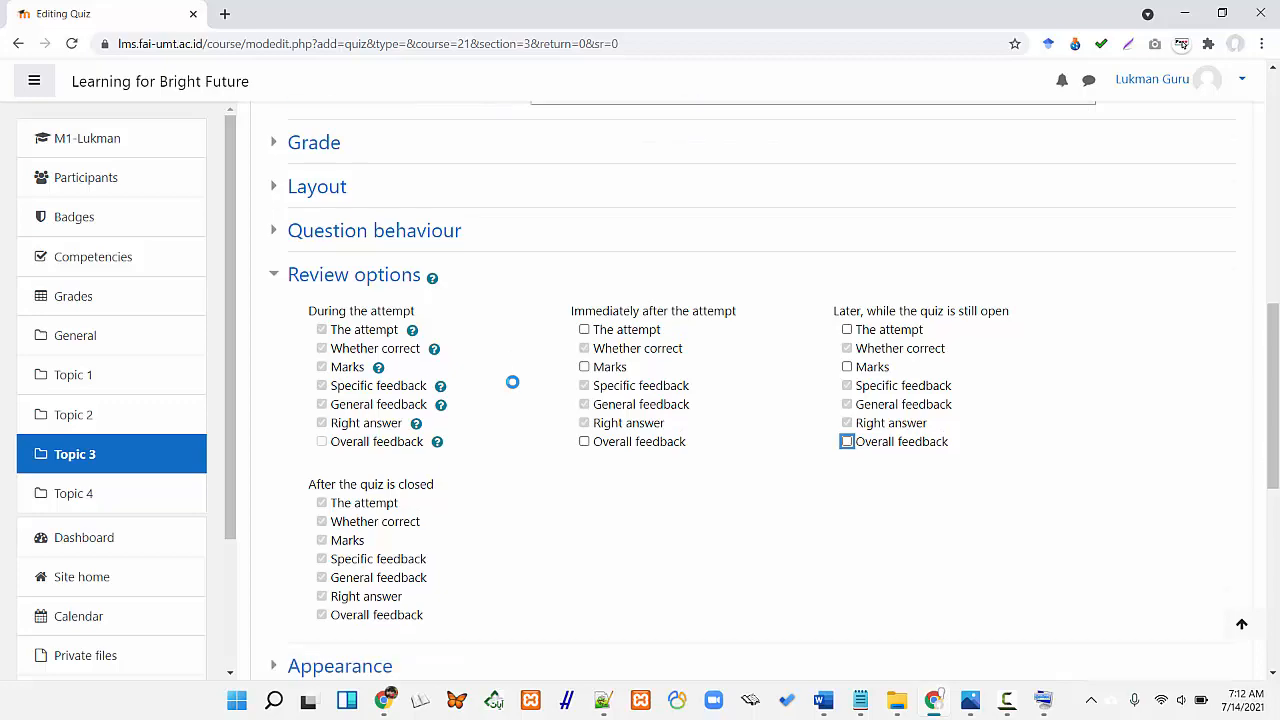
scroll(512, 381, up, 1)
click(354, 380)
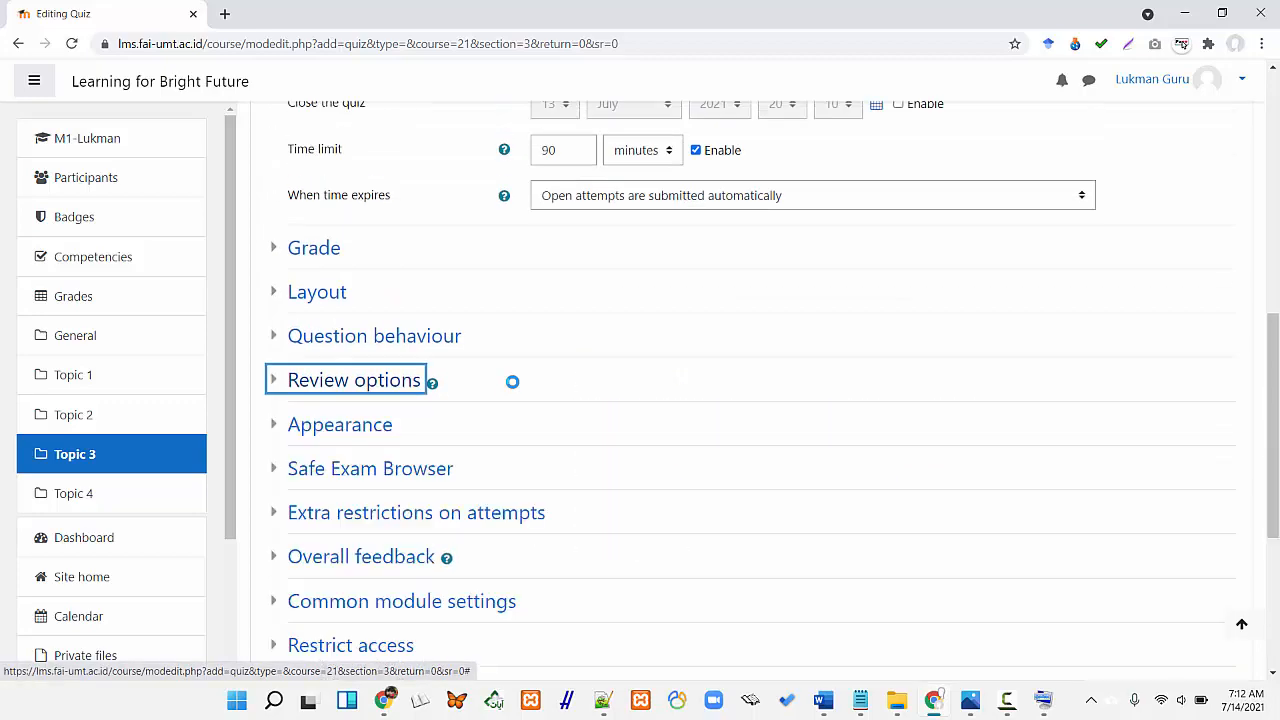
Save and display the new quiz, and open it for editing its questions
scroll(512, 381, down, 4)
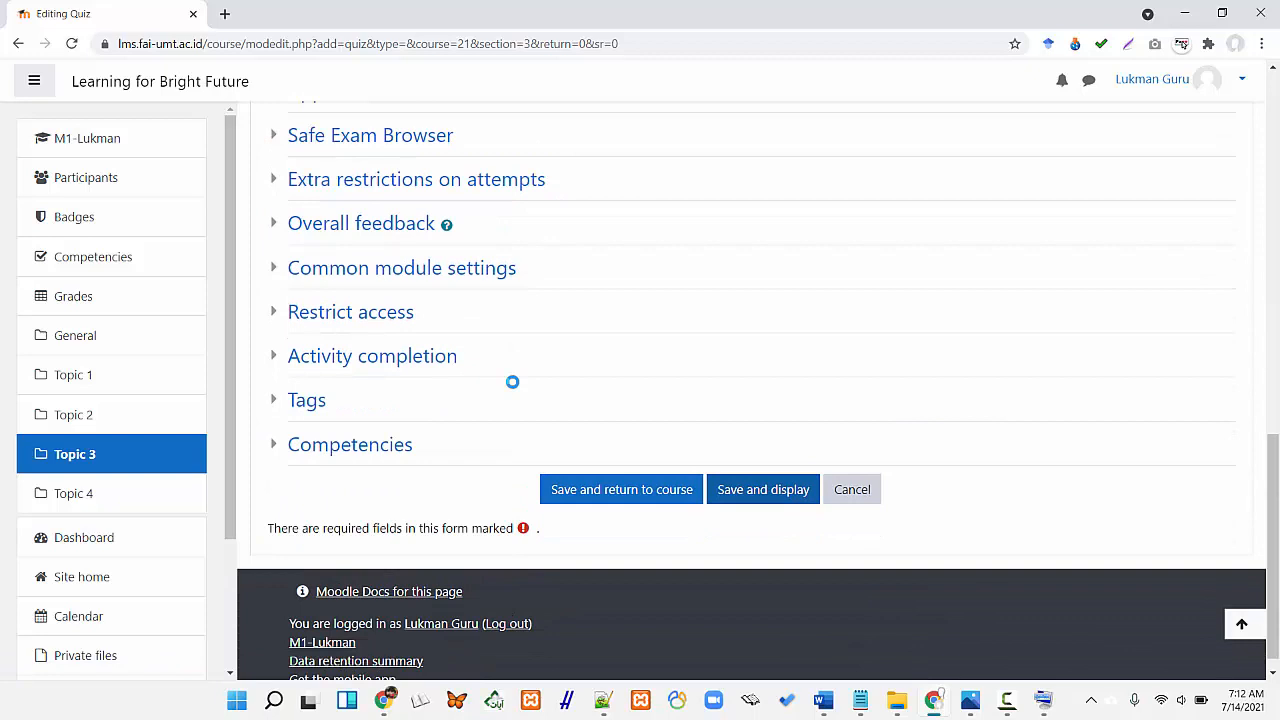
key(Return)
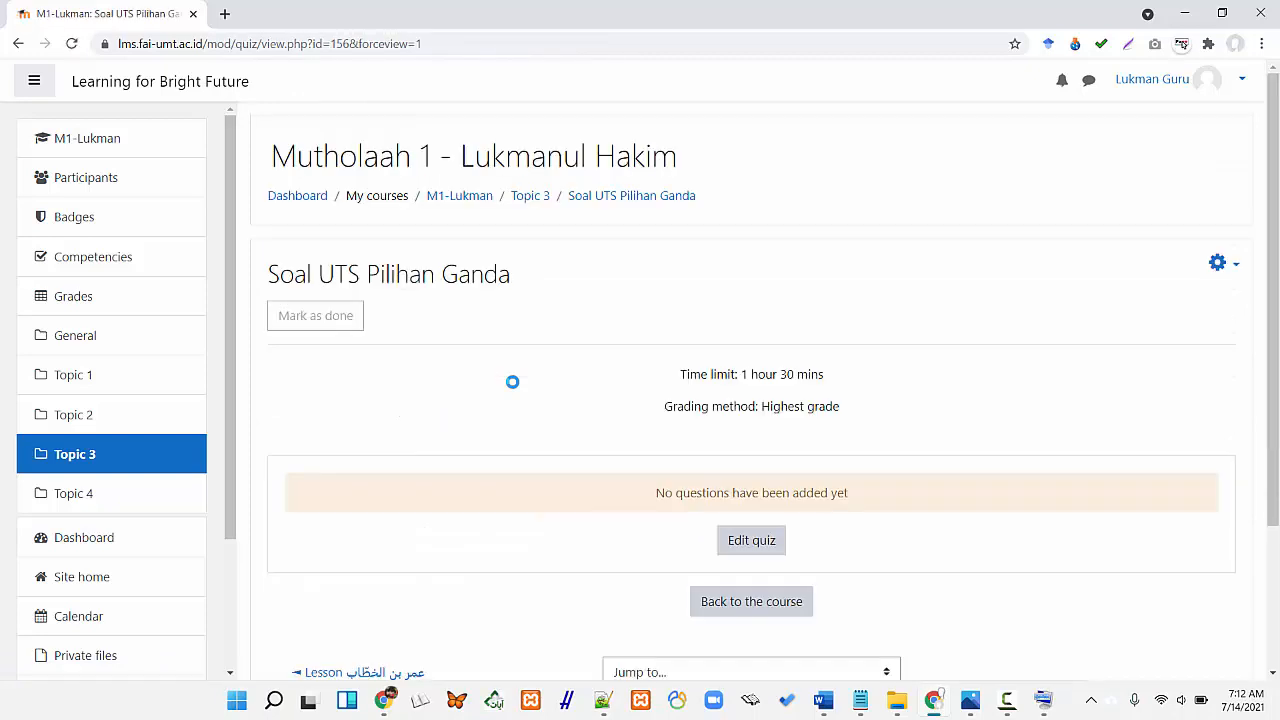
scroll(512, 381, down, 1)
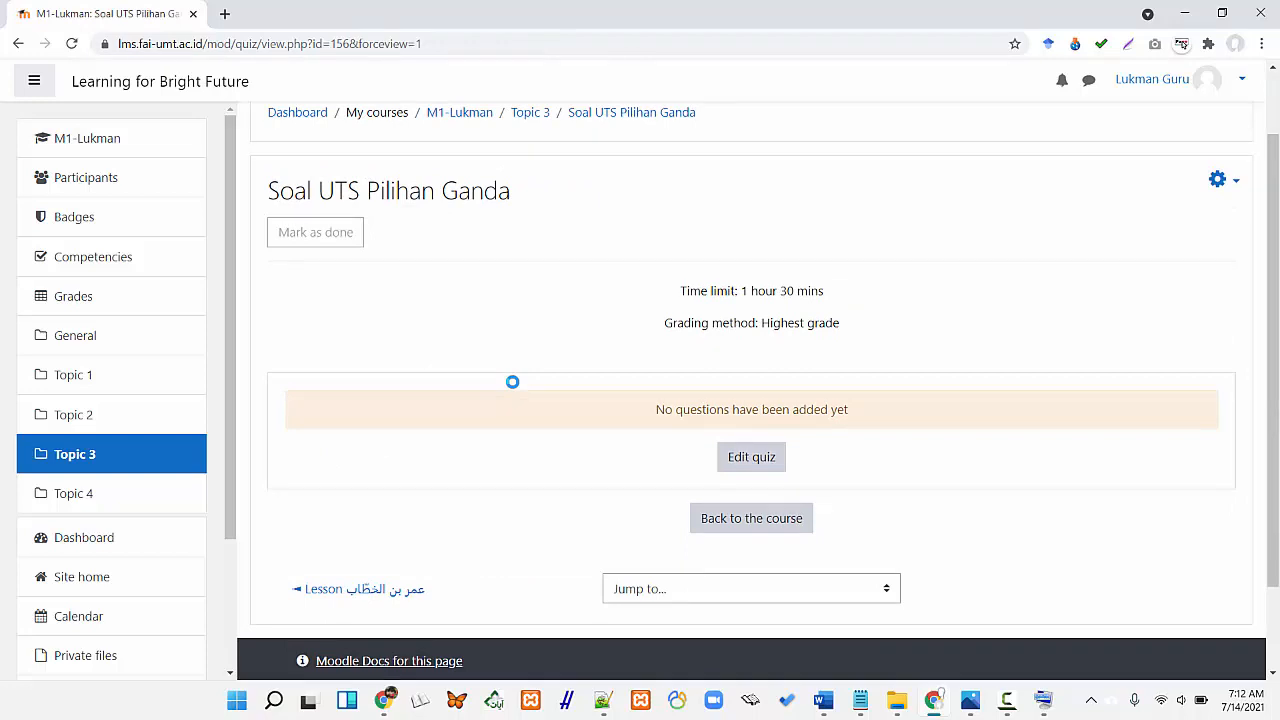
key(Return)
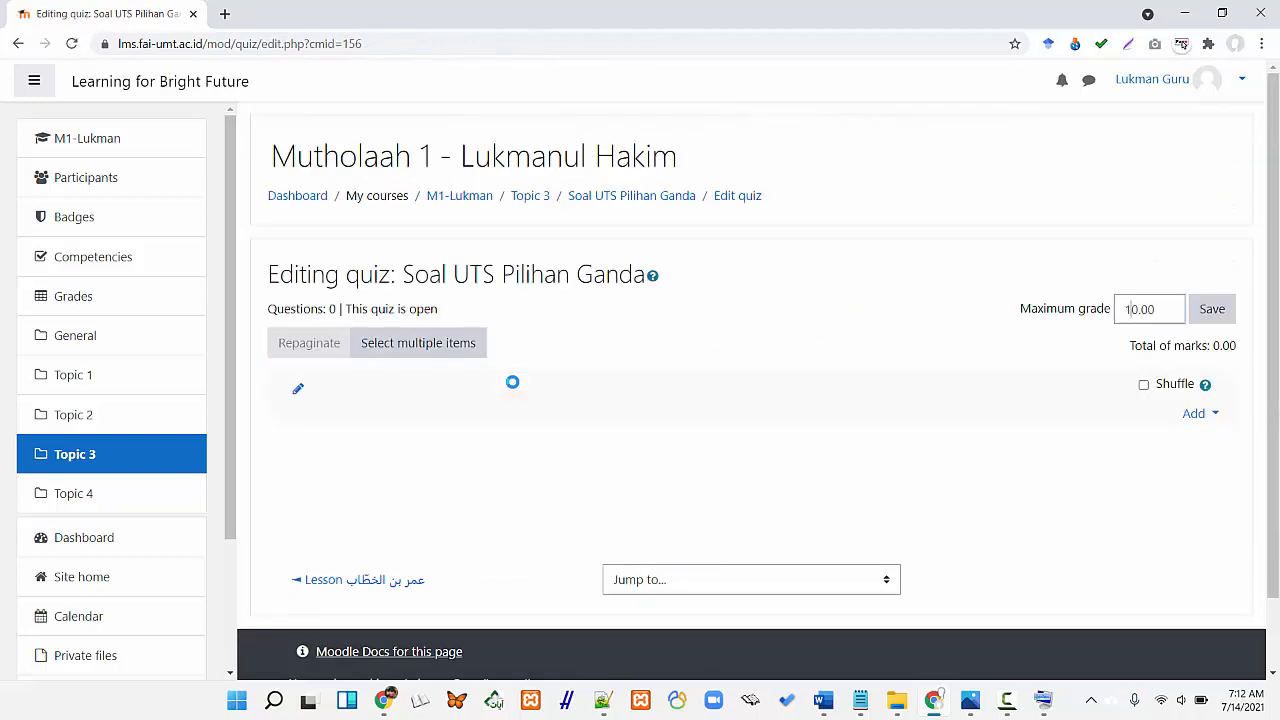
Save a maximum grade of 100.00 for the quiz and enable shuffling of its questions
text(0)
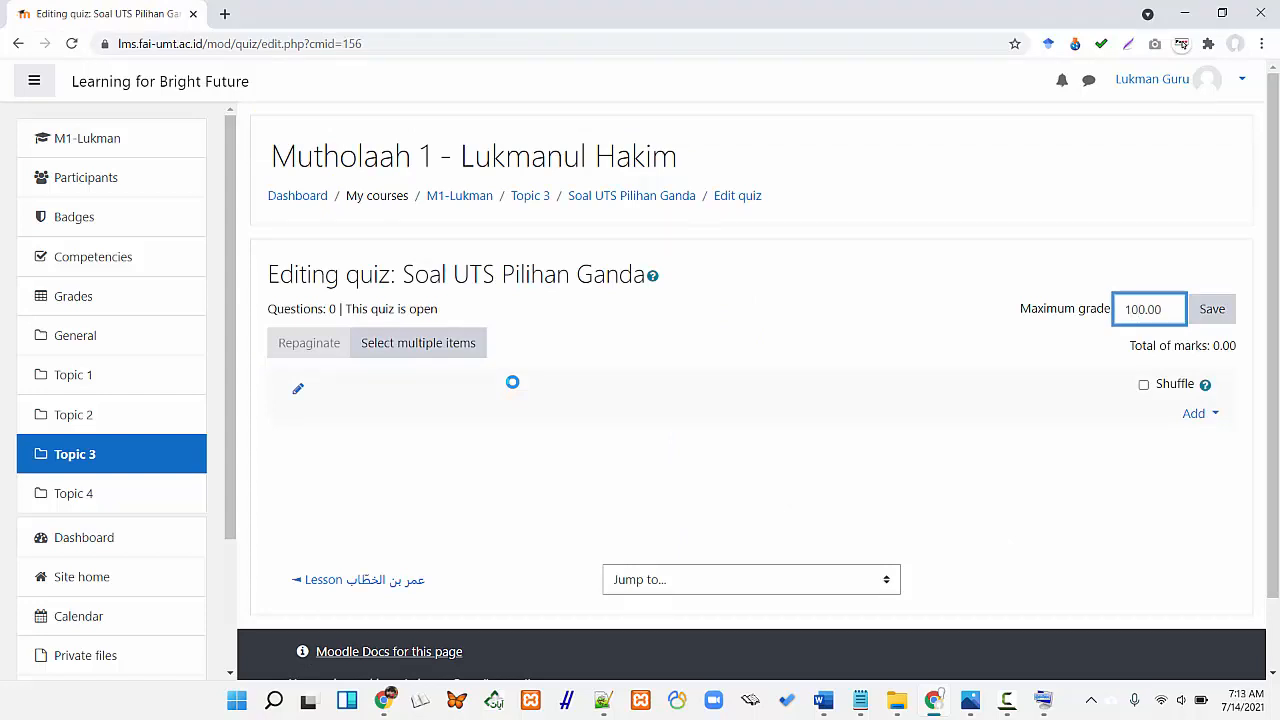
key(Return)
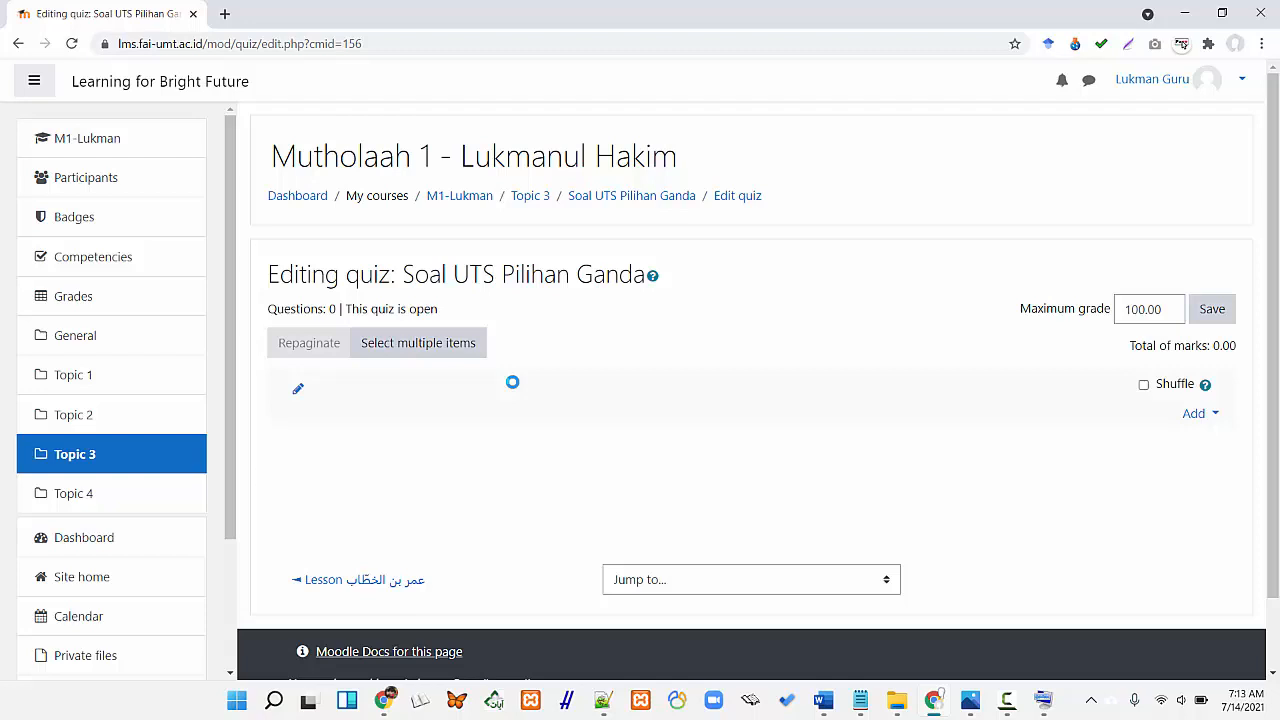
click(1143, 384)
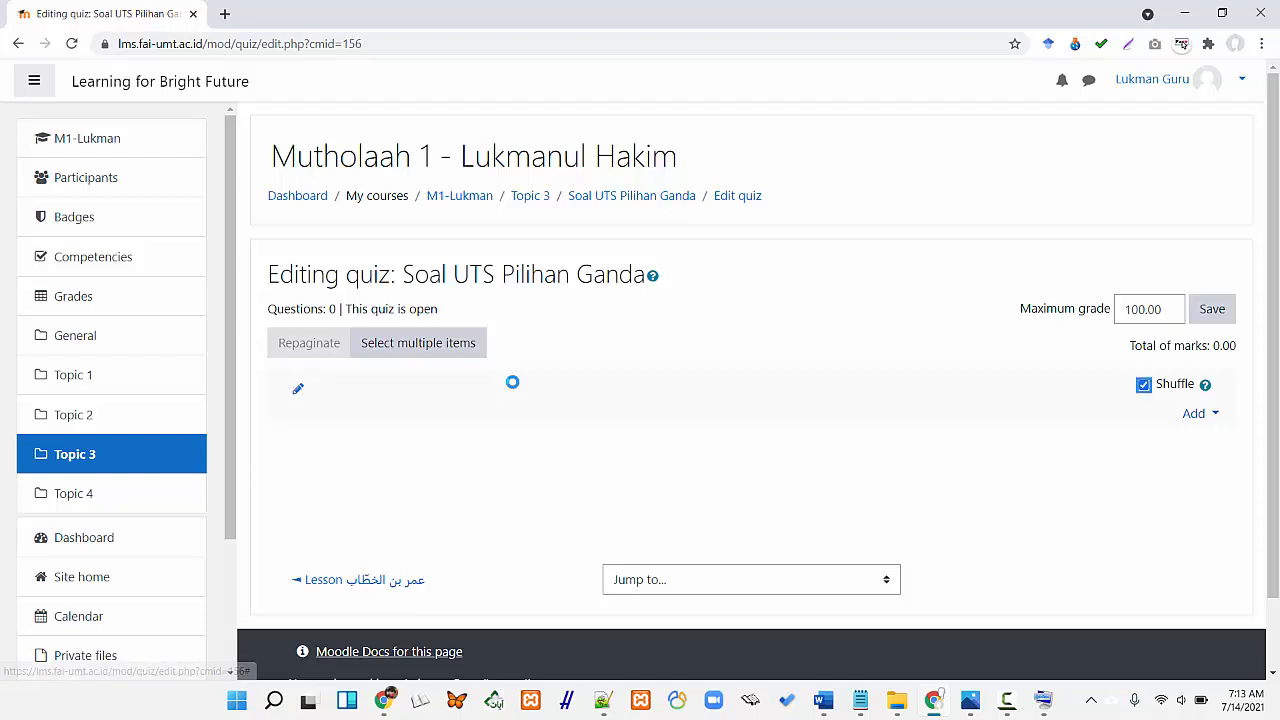
Start adding questions from the question bank, and choose the course category "Soal UTS Pilihan Ganda"
click(1196, 413)
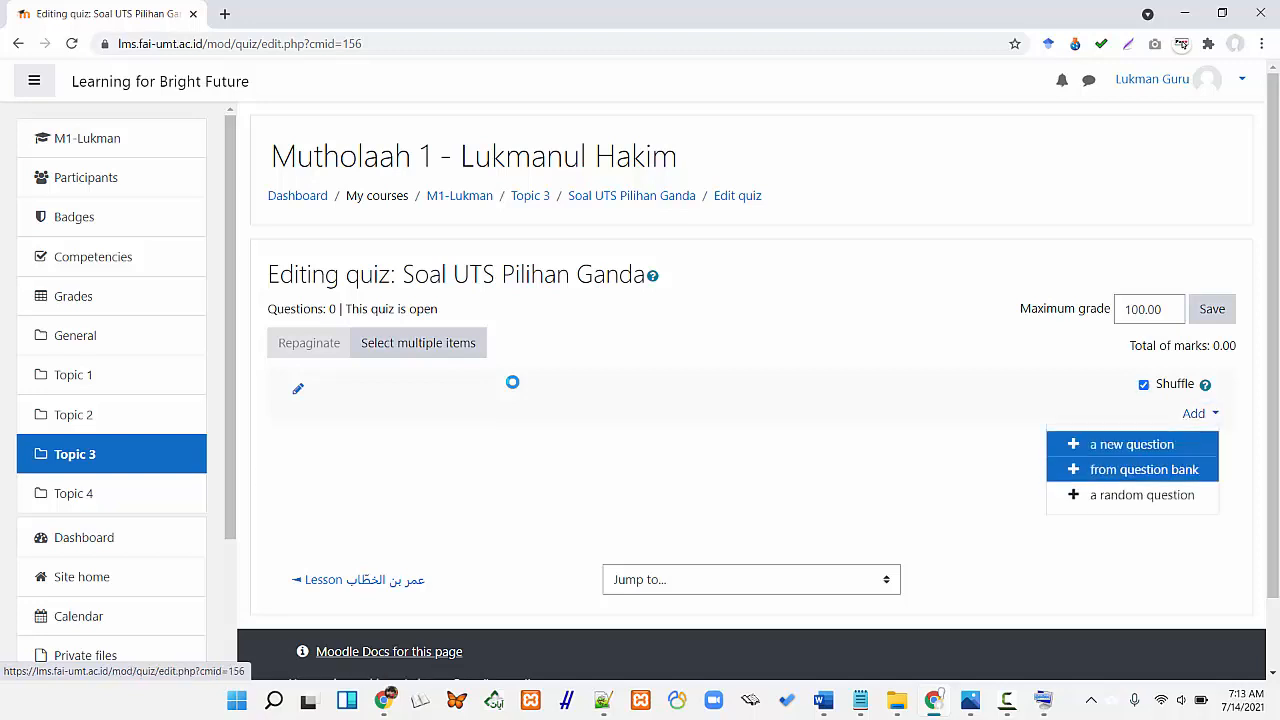
key(Return)
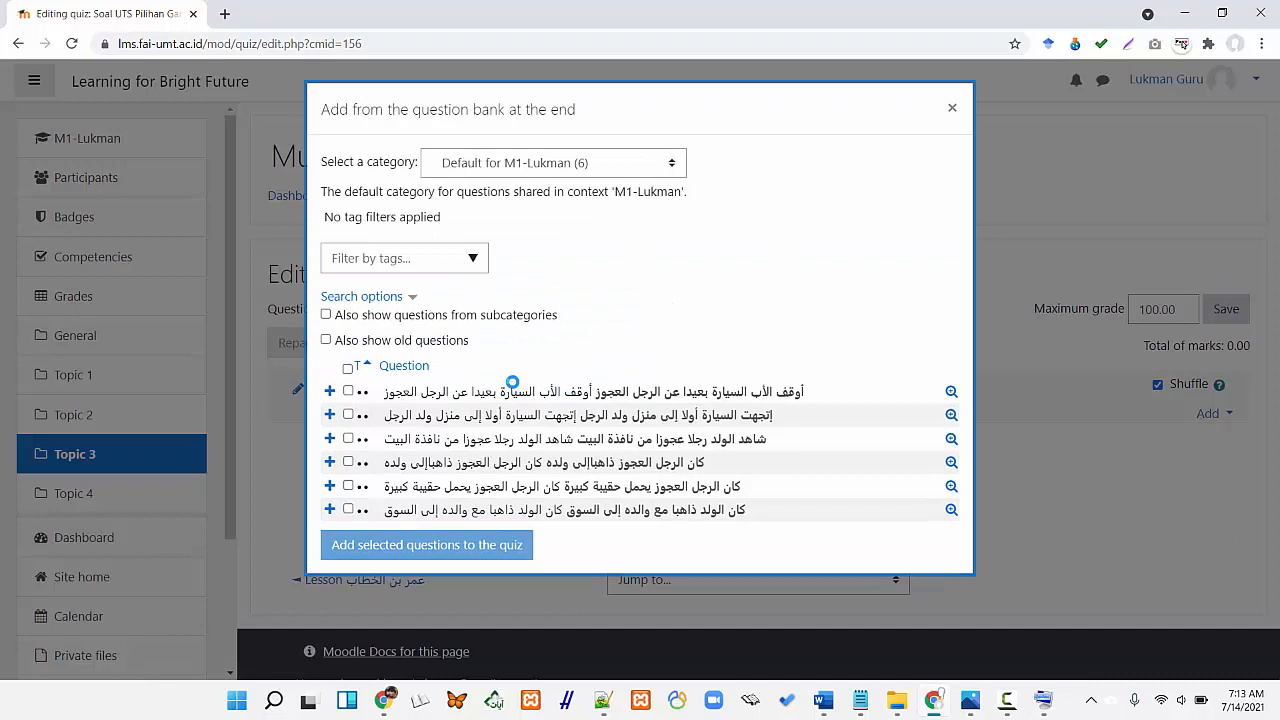
click(553, 163)
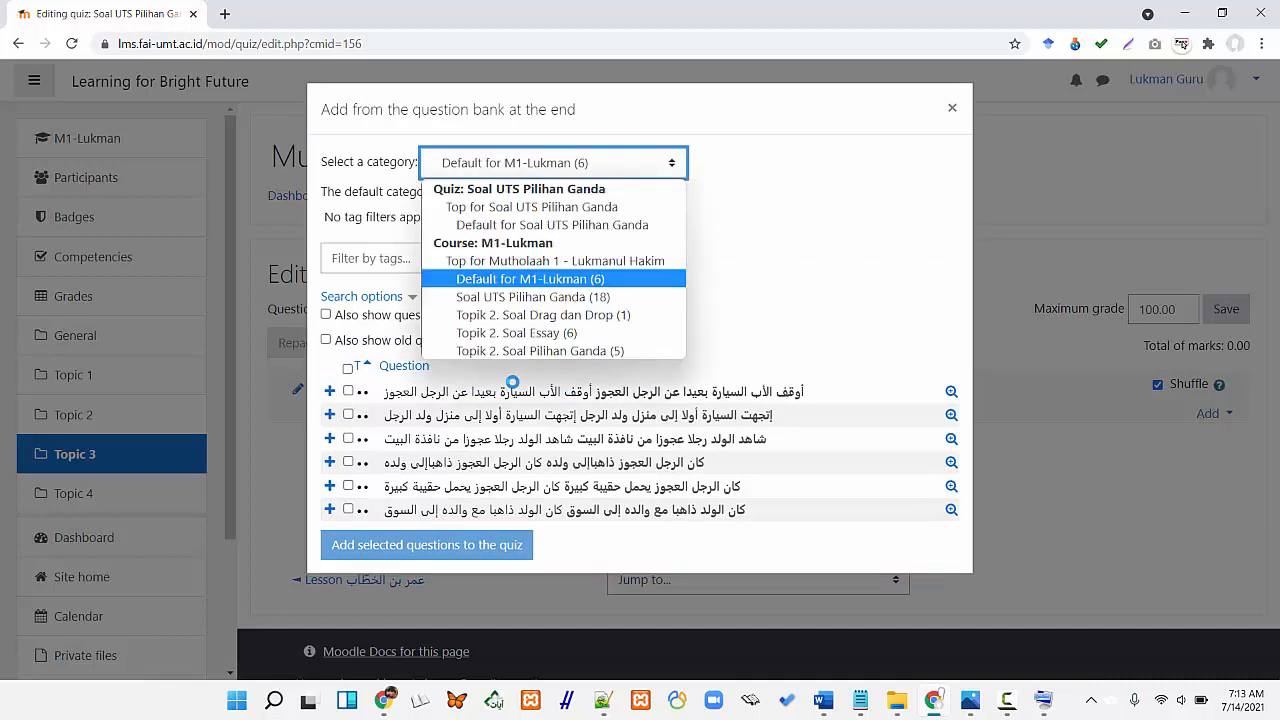
click(553, 163)
click(553, 163)
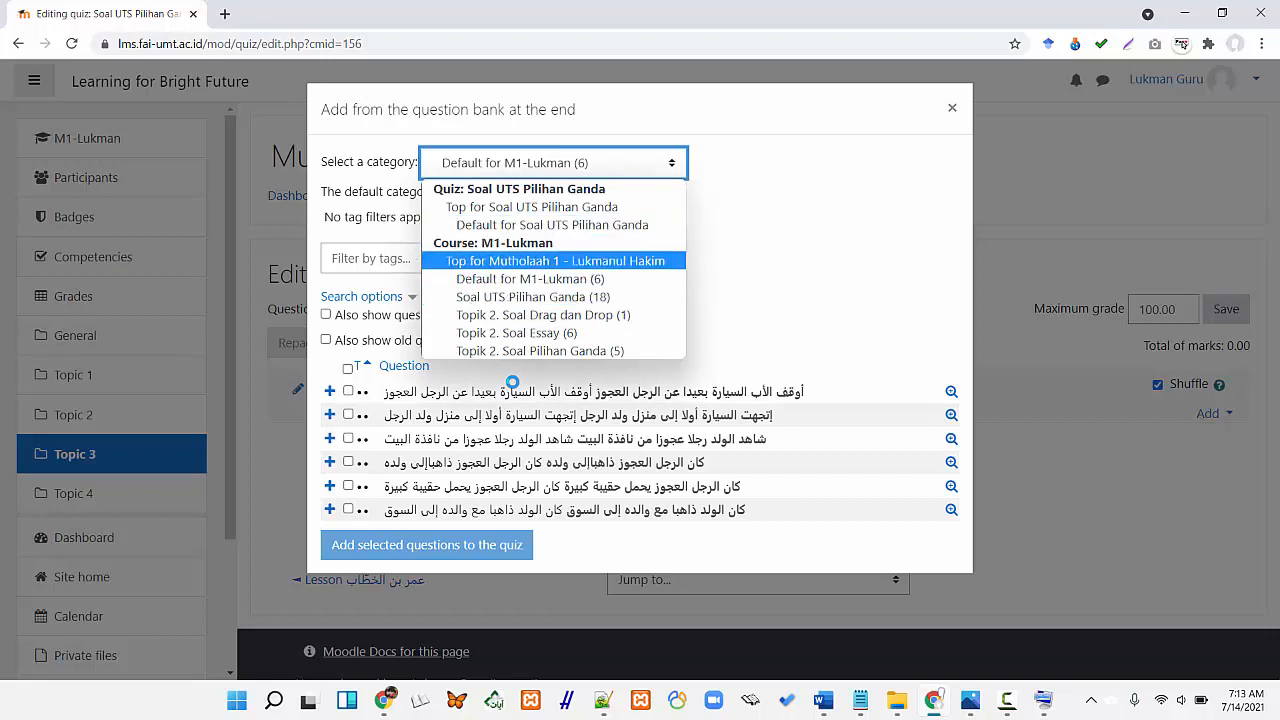
click(553, 163)
click(553, 163)
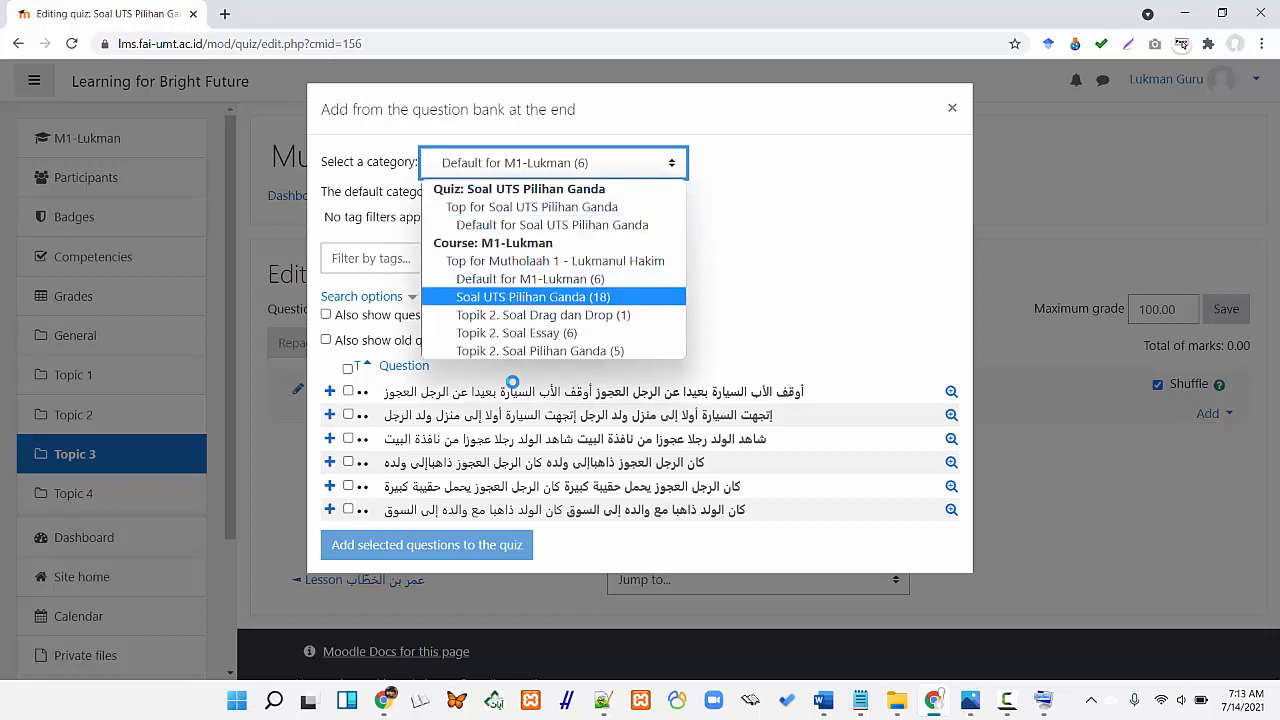
key(Return)
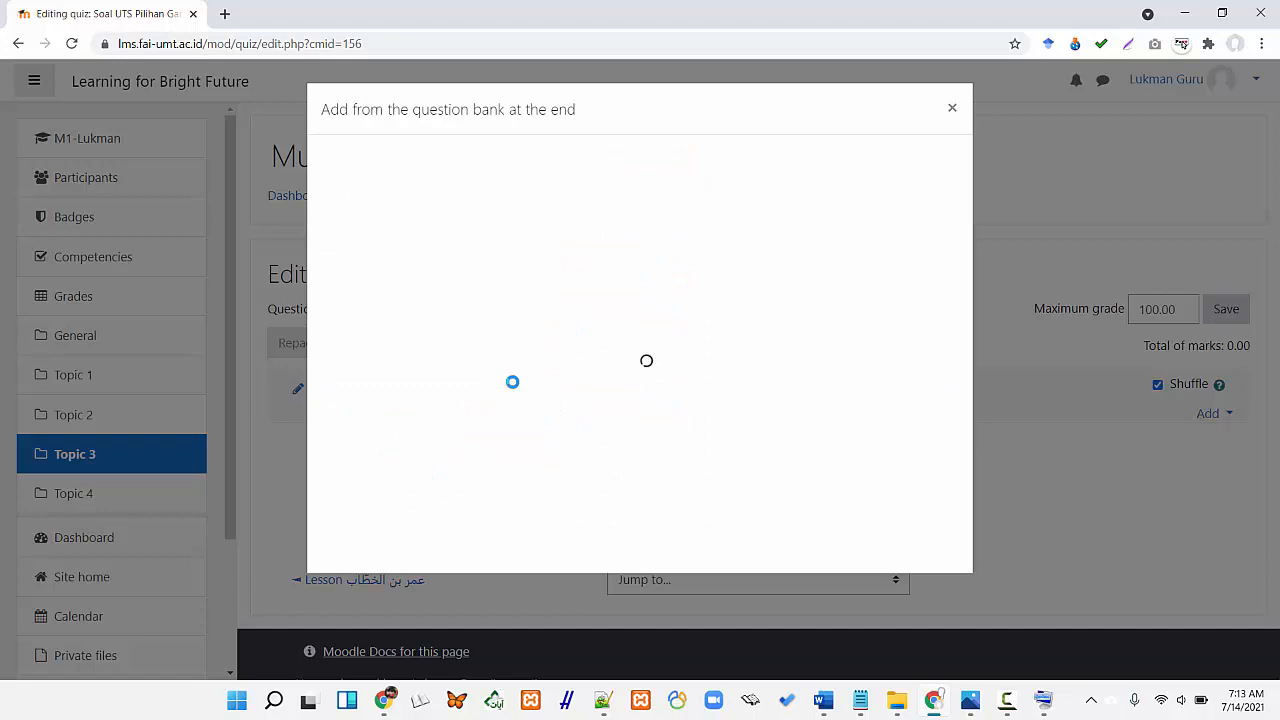
Select all questions in the category and add them to the quiz
scroll(512, 382, down, 2)
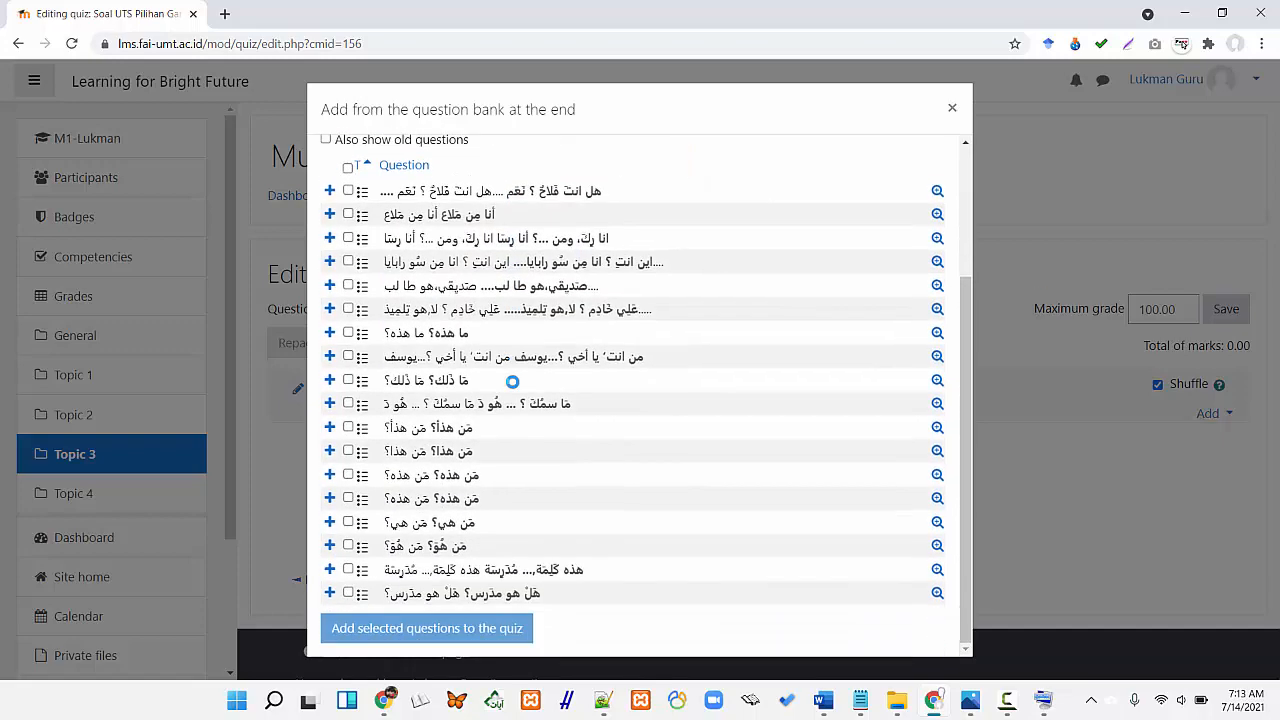
scroll(512, 382, up, 1)
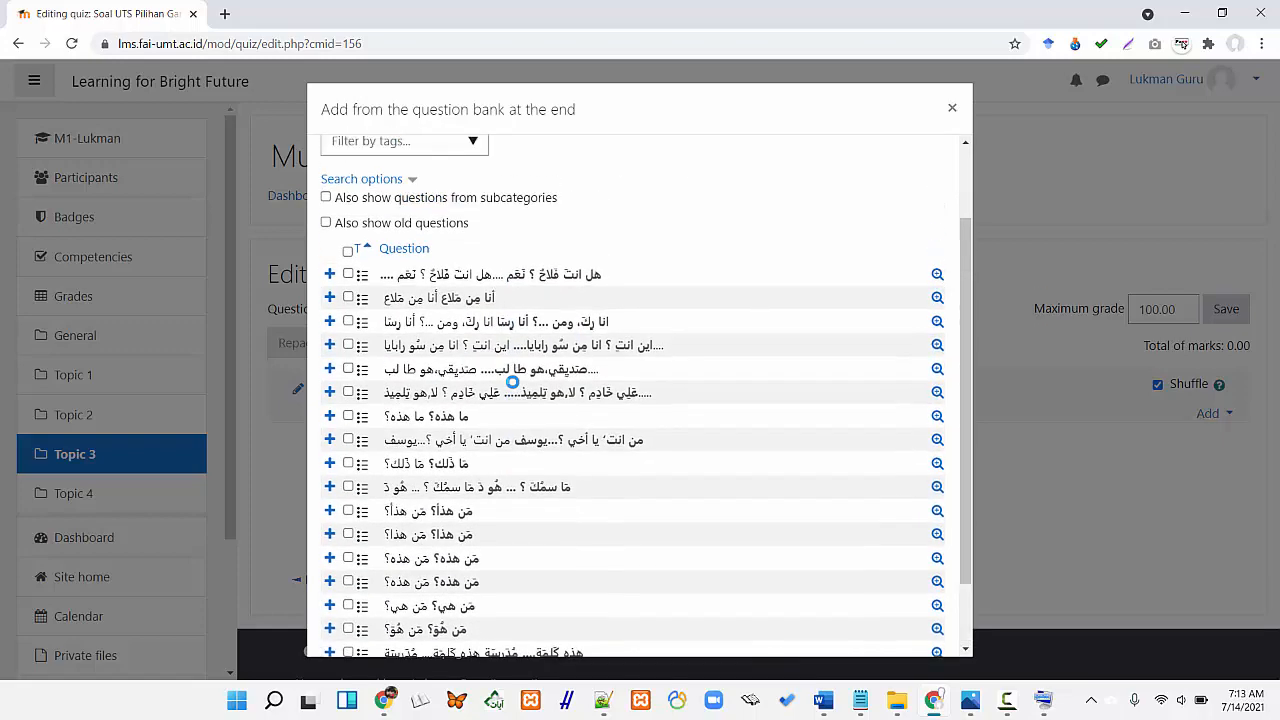
click(347, 250)
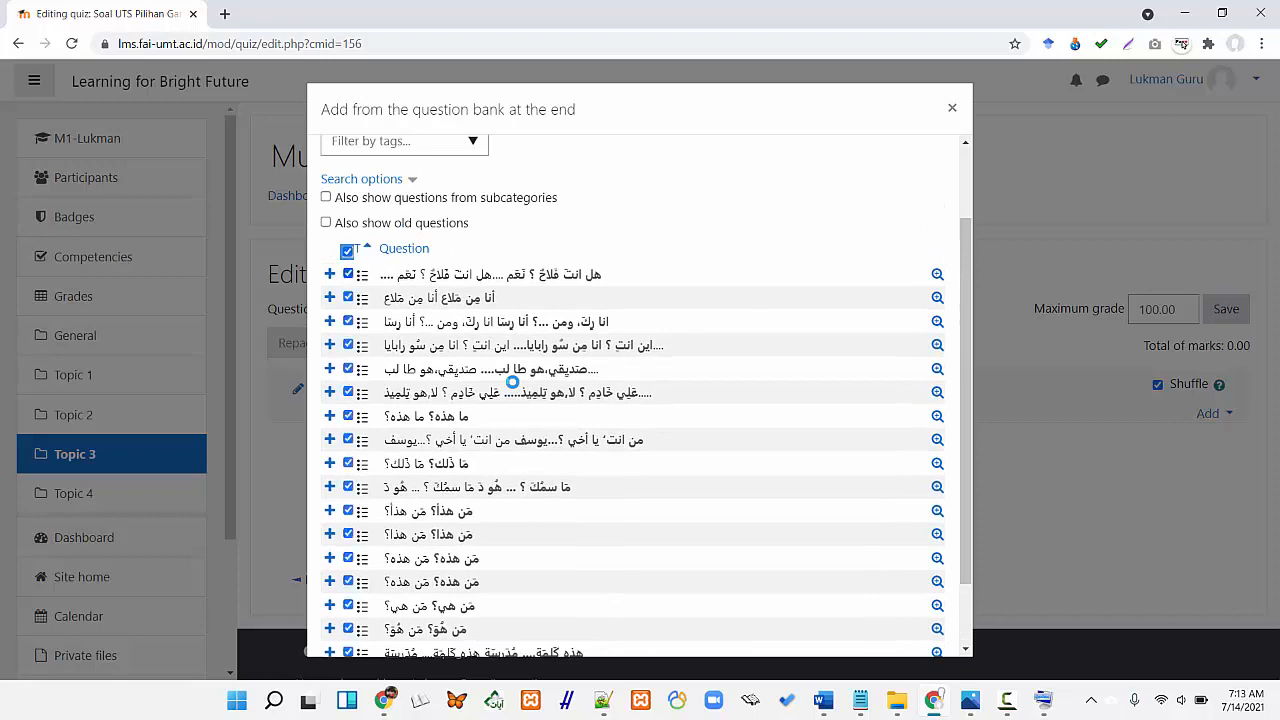
scroll(512, 382, down, 1)
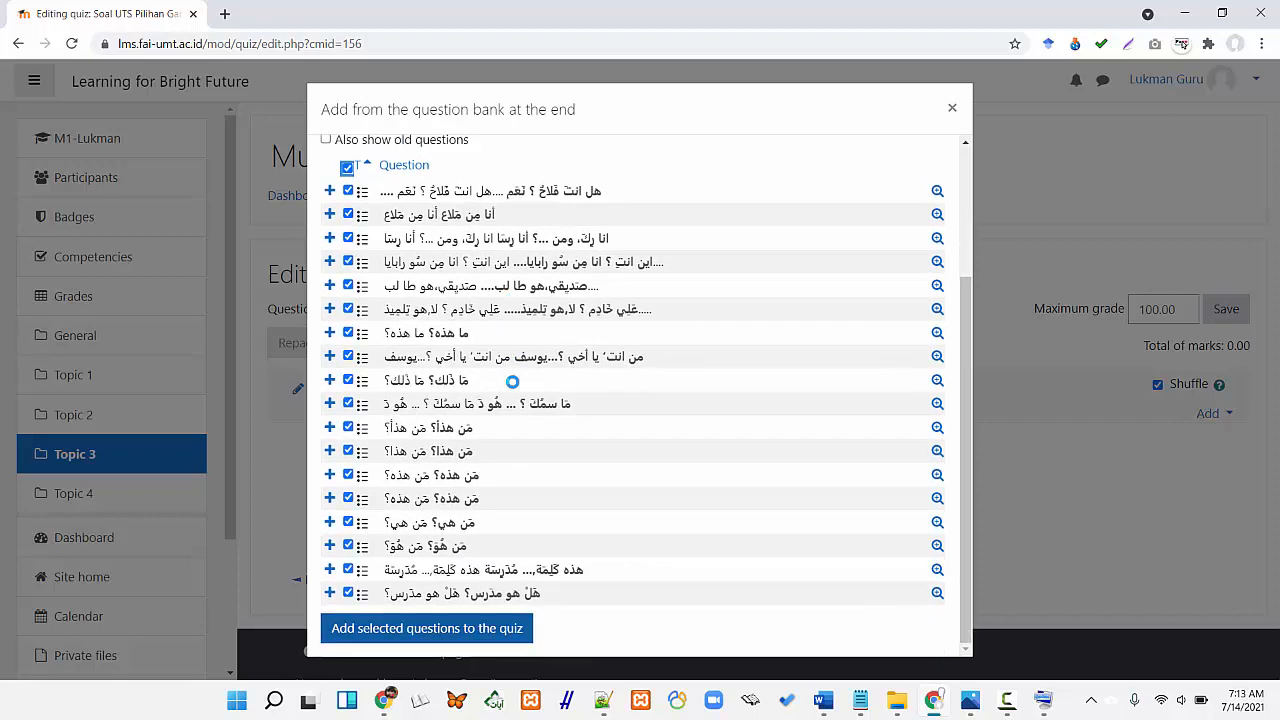
key(Return)
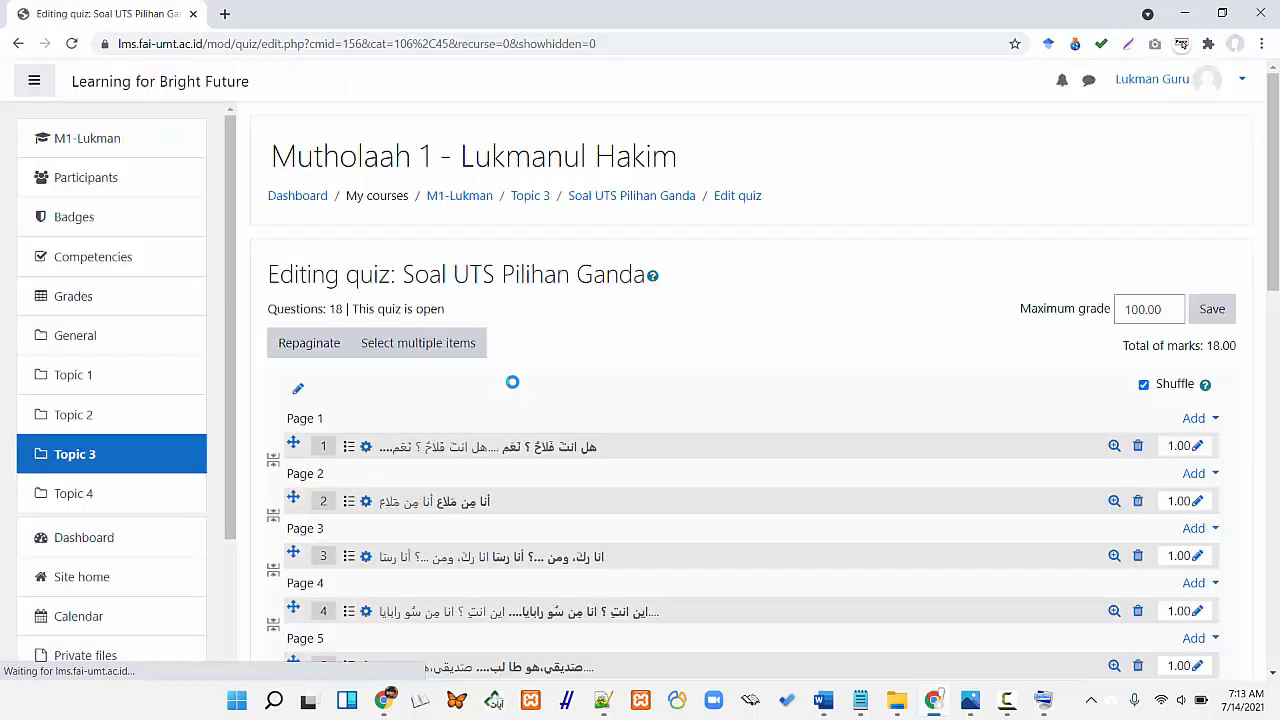
Set the maximum mark of question 1 in the quiz to 4.00
scroll(512, 382, down, 10)
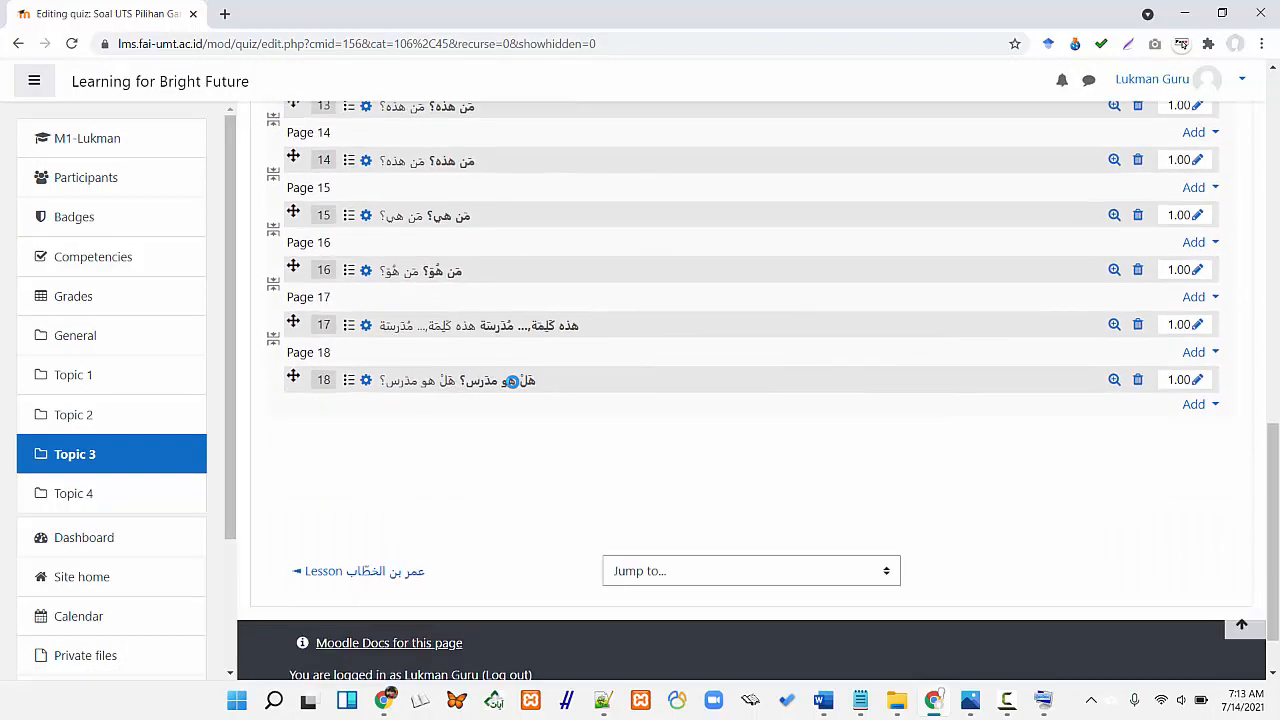
scroll(512, 382, up, 1)
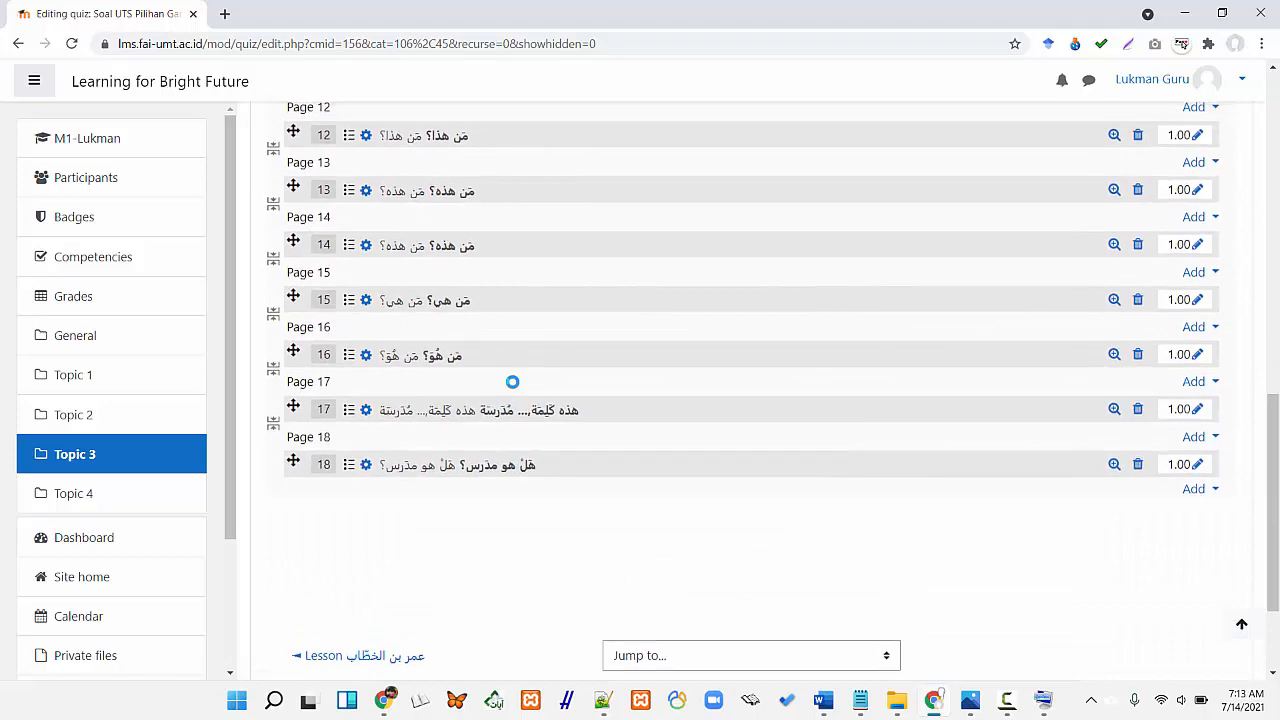
scroll(512, 382, up, 6)
scroll(512, 382, up, 4)
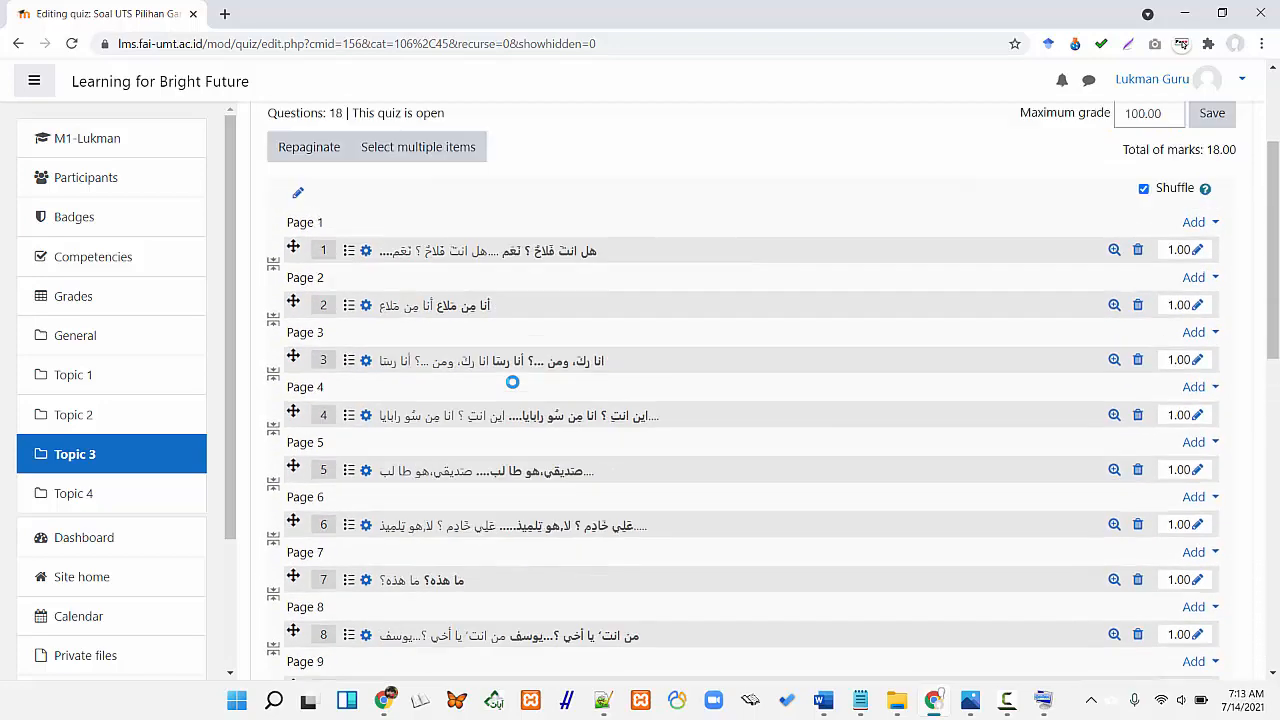
scroll(512, 382, down, 5)
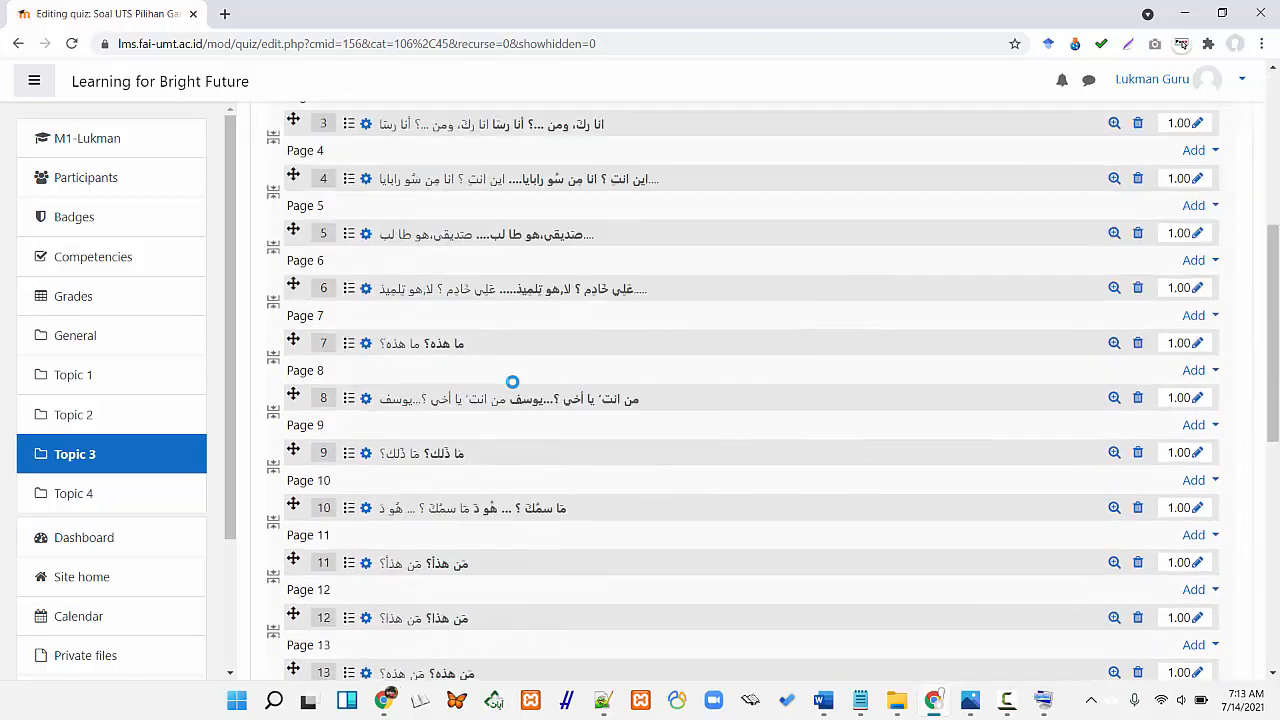
scroll(512, 382, up, 5)
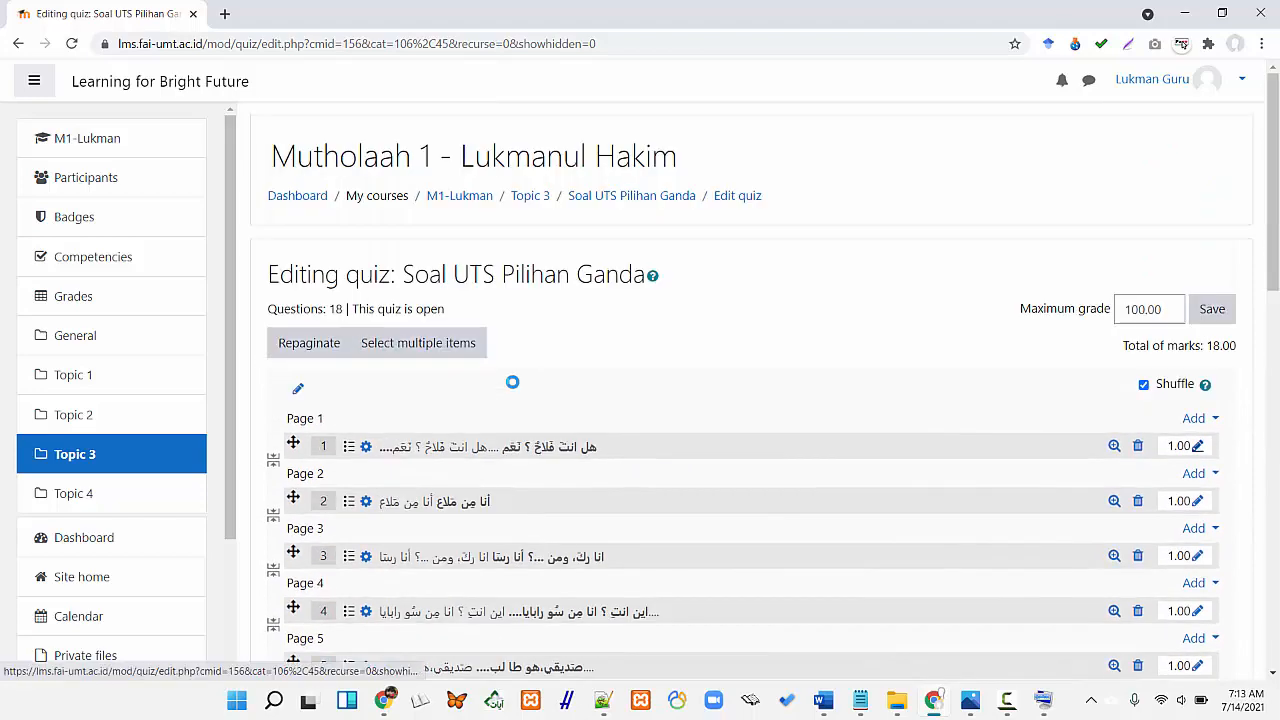
click(1197, 446)
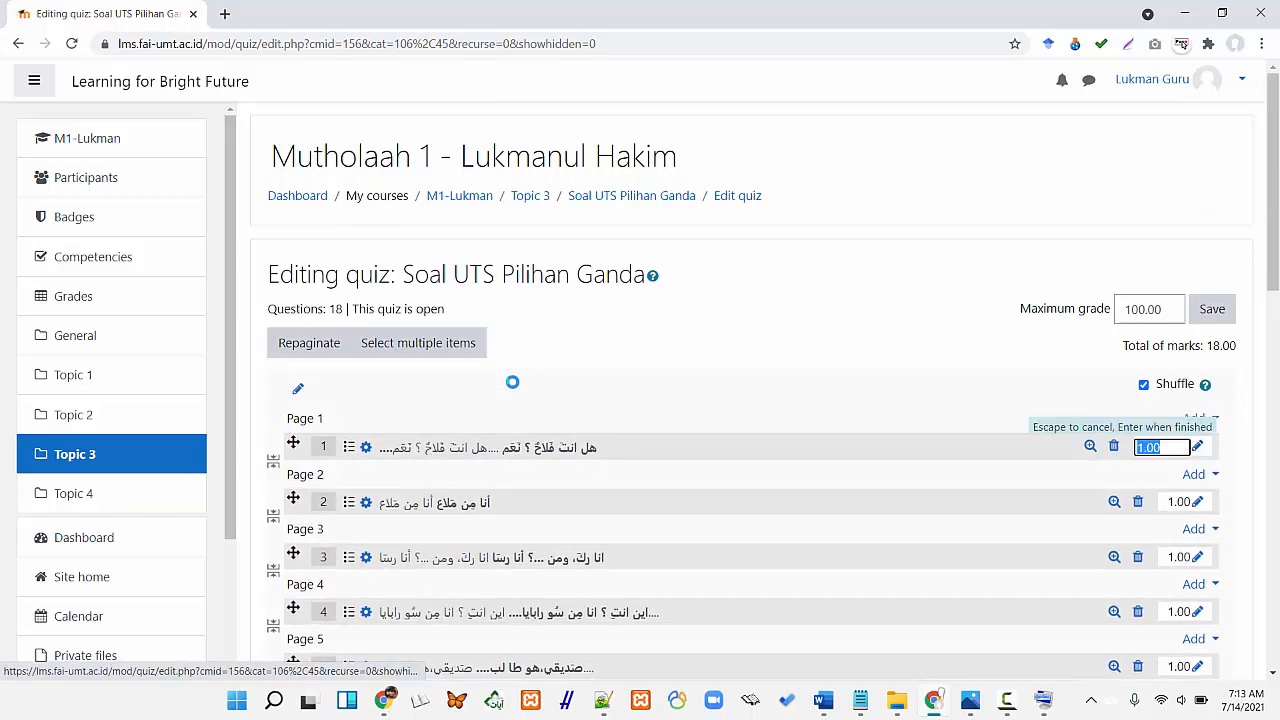
key(Home)
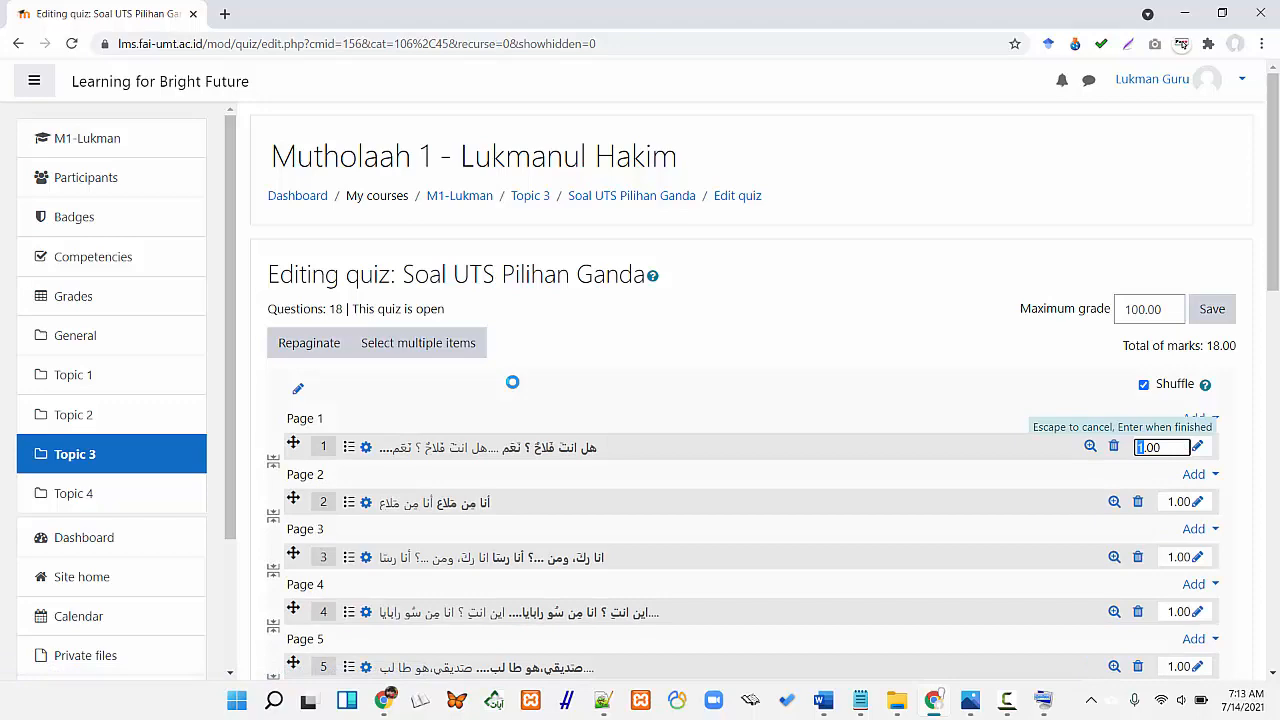
text(4)
key(Return)
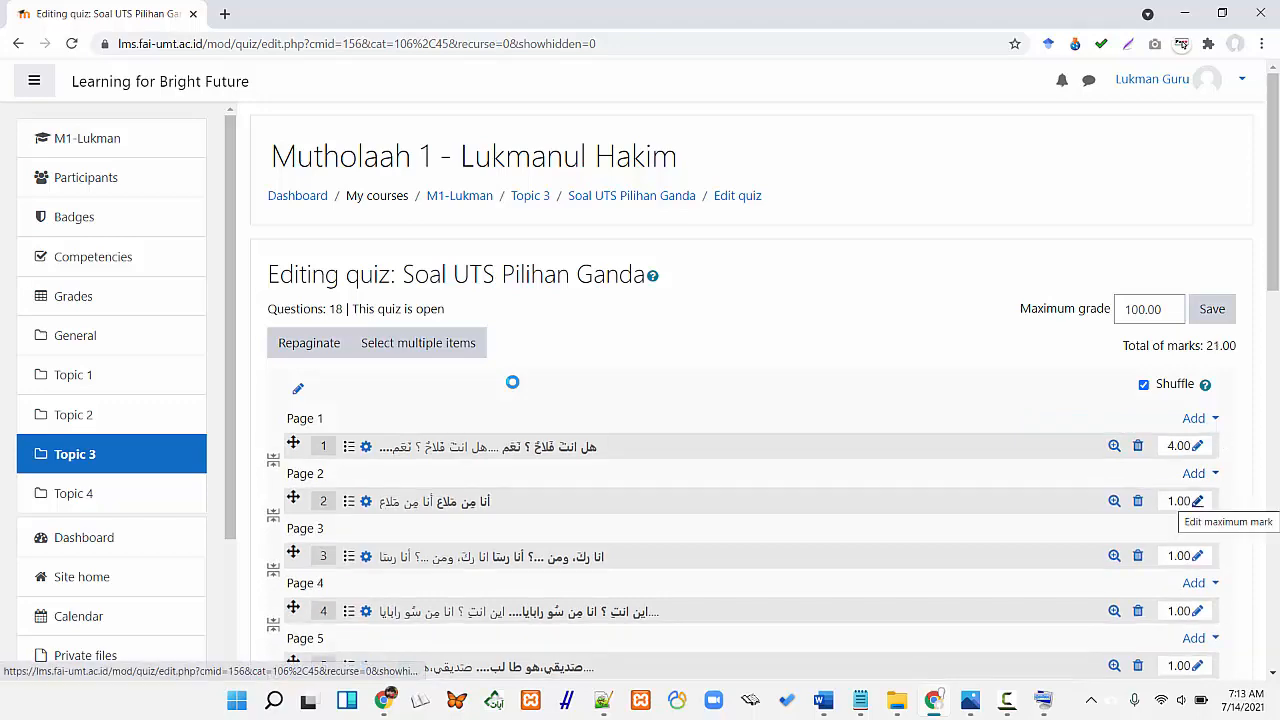
Set question 1's maximum mark back to 1.00
scroll(512, 382, down, 10)
scroll(512, 382, up, 10)
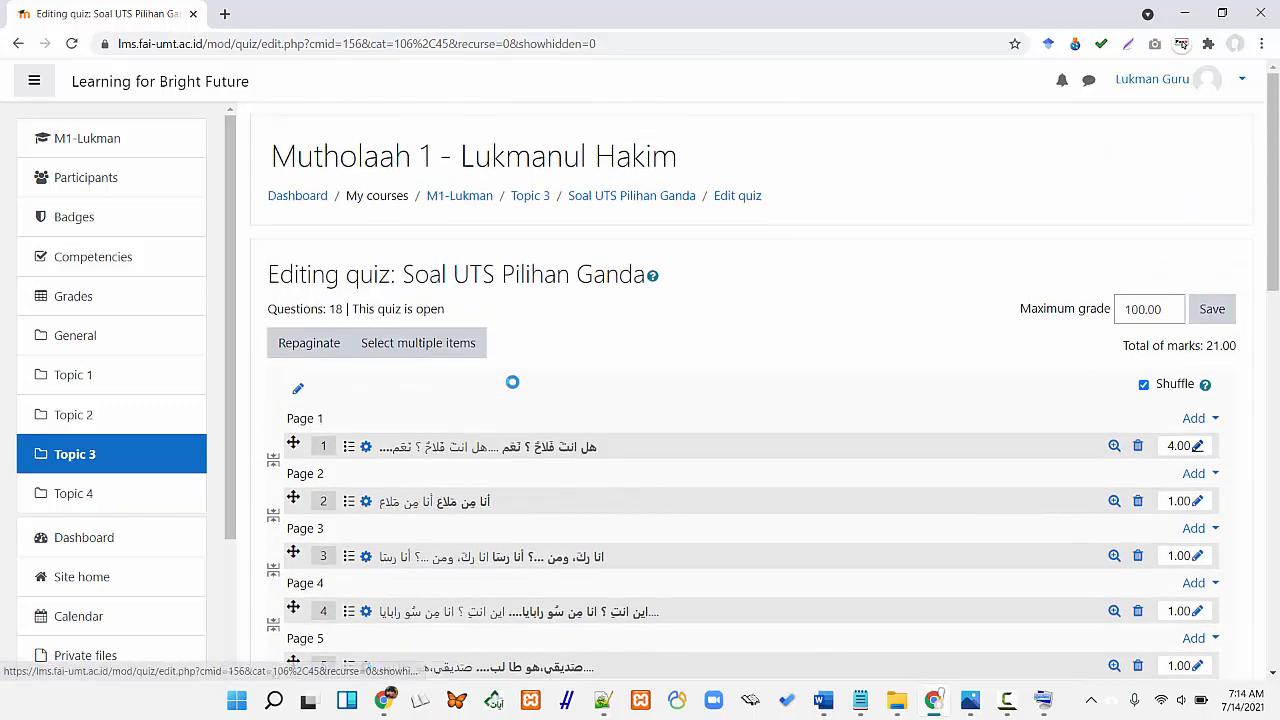
click(1197, 446)
key(End)
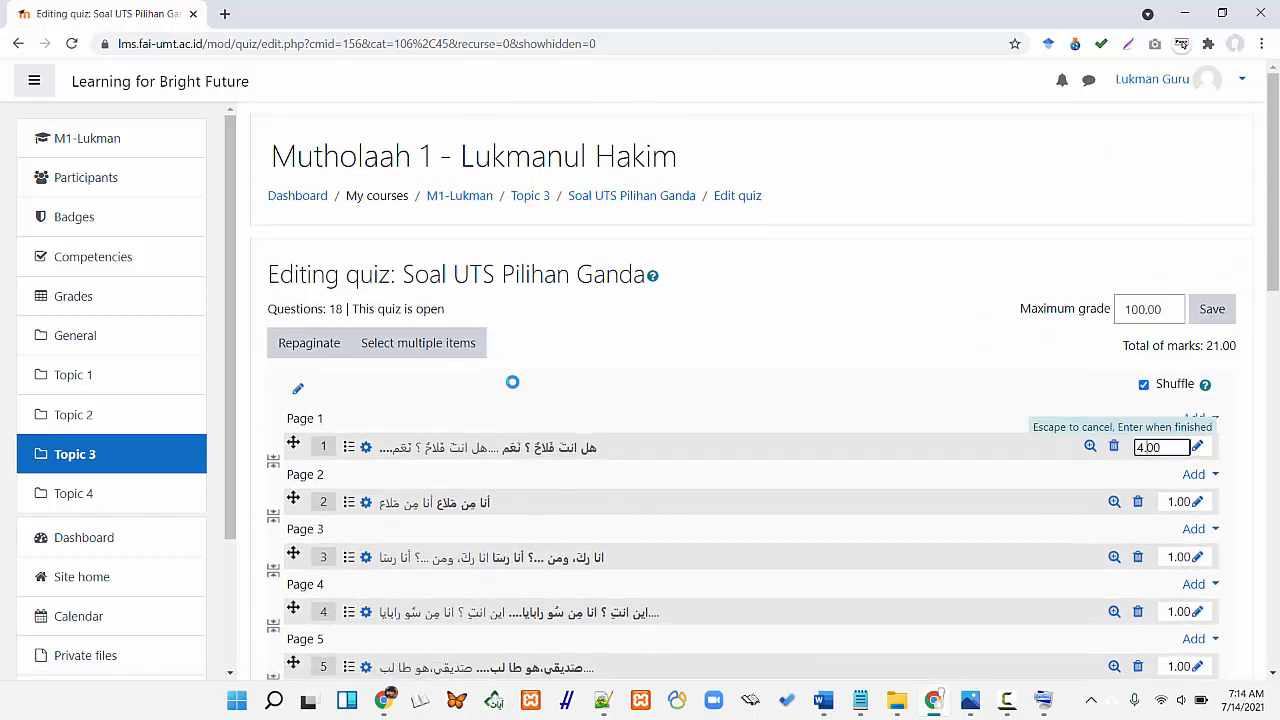
key(shift+Left)
text(1)
key(Return)
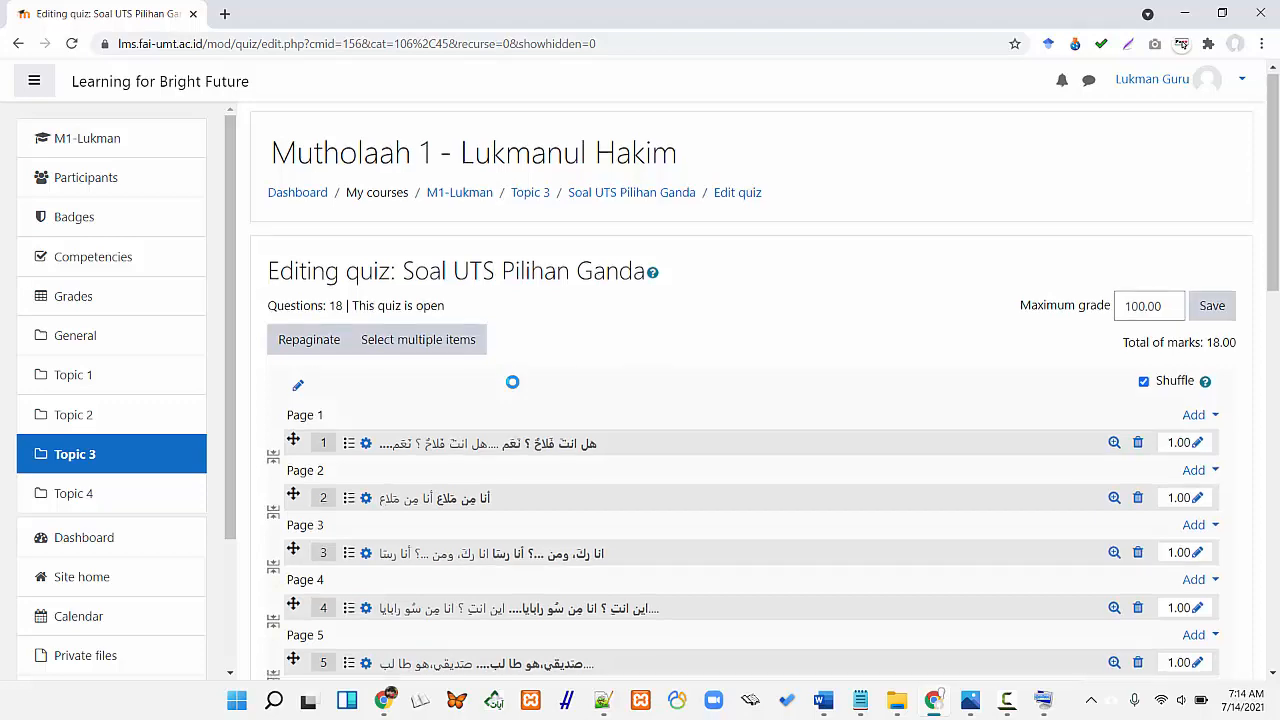
Review the full list of added questions, checking their page layout and the mark assigned to each
scroll(512, 381, down, 7)
scroll(512, 381, down, 6)
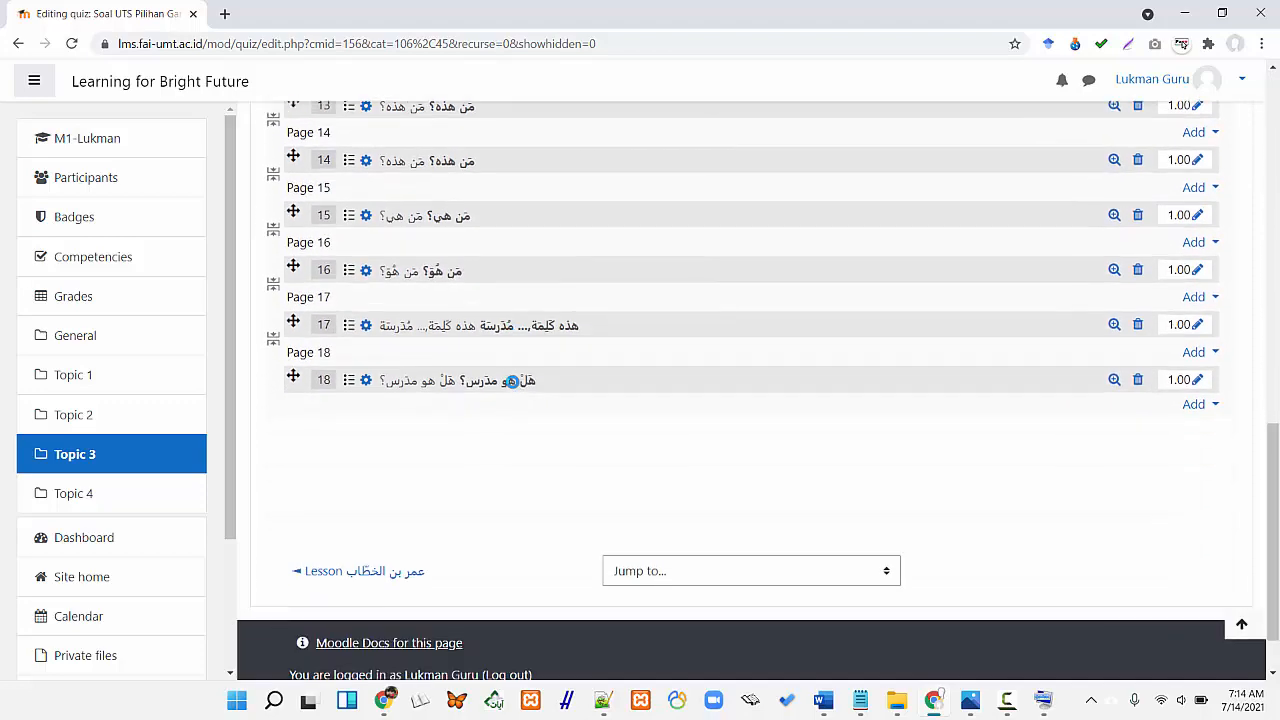
scroll(512, 381, up, 8)
scroll(512, 381, down, 6)
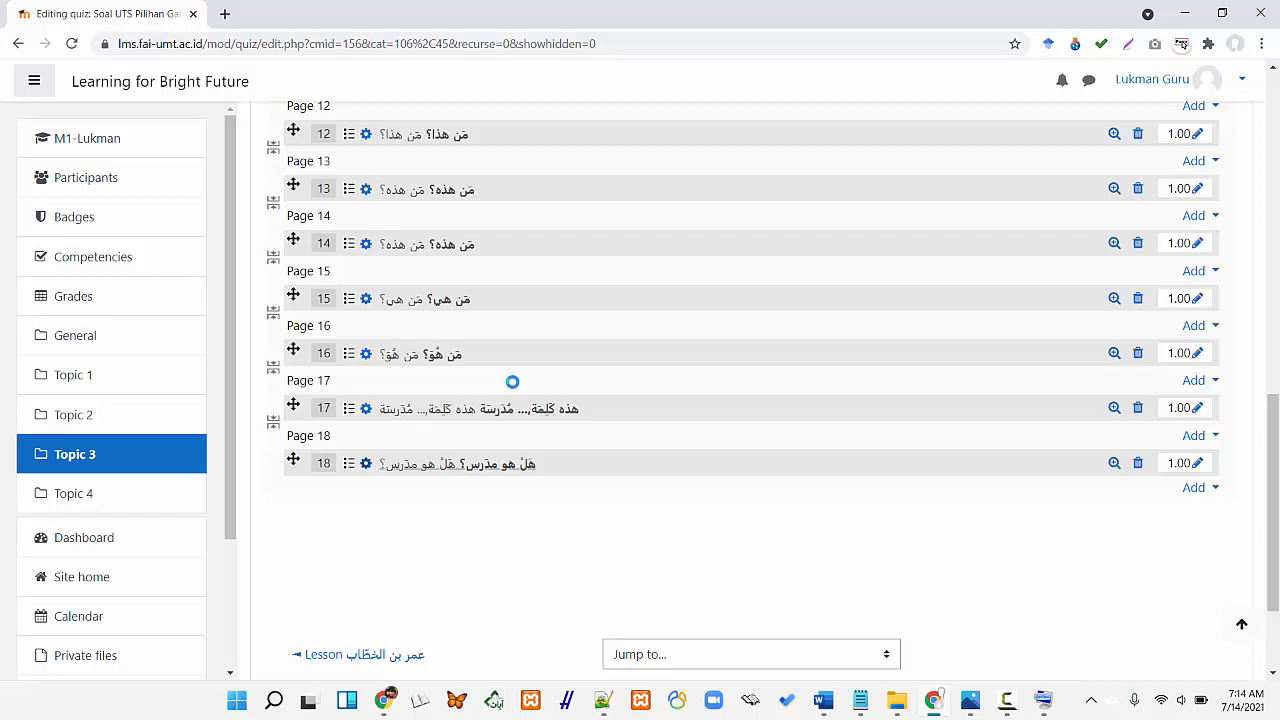
scroll(512, 381, up, 10)
scroll(512, 381, up, 1)
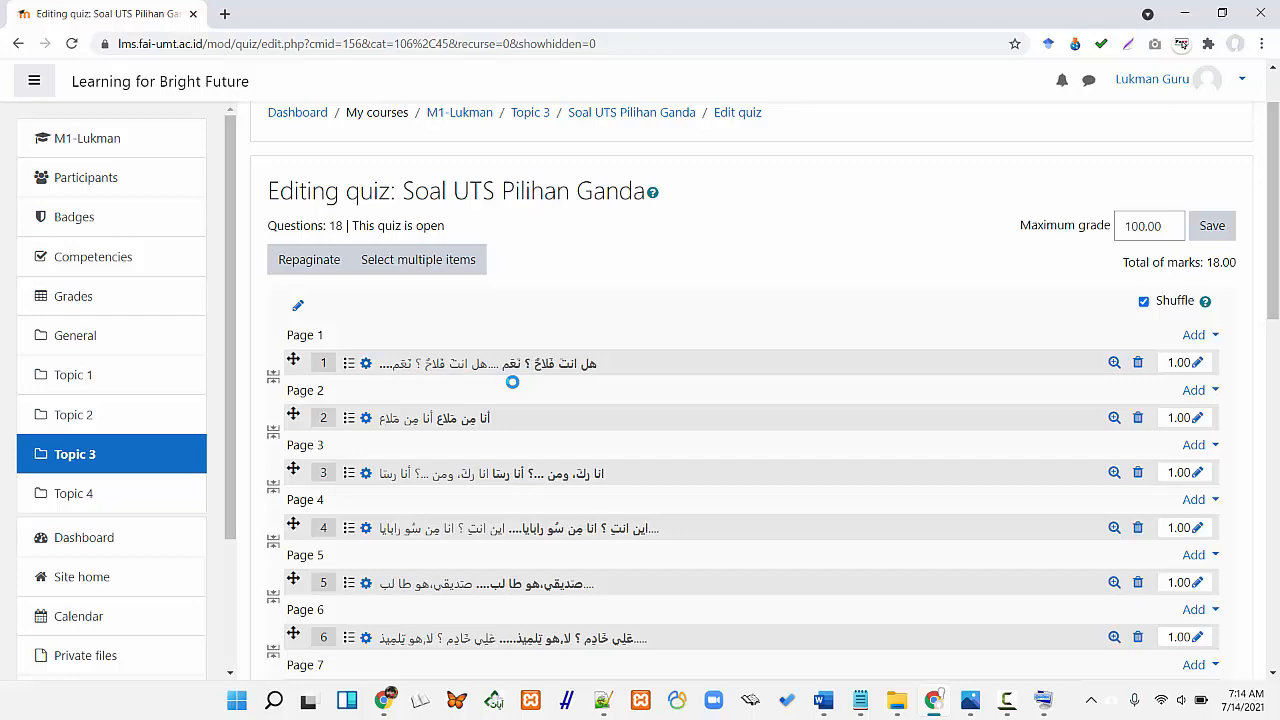
scroll(512, 381, down, 9)
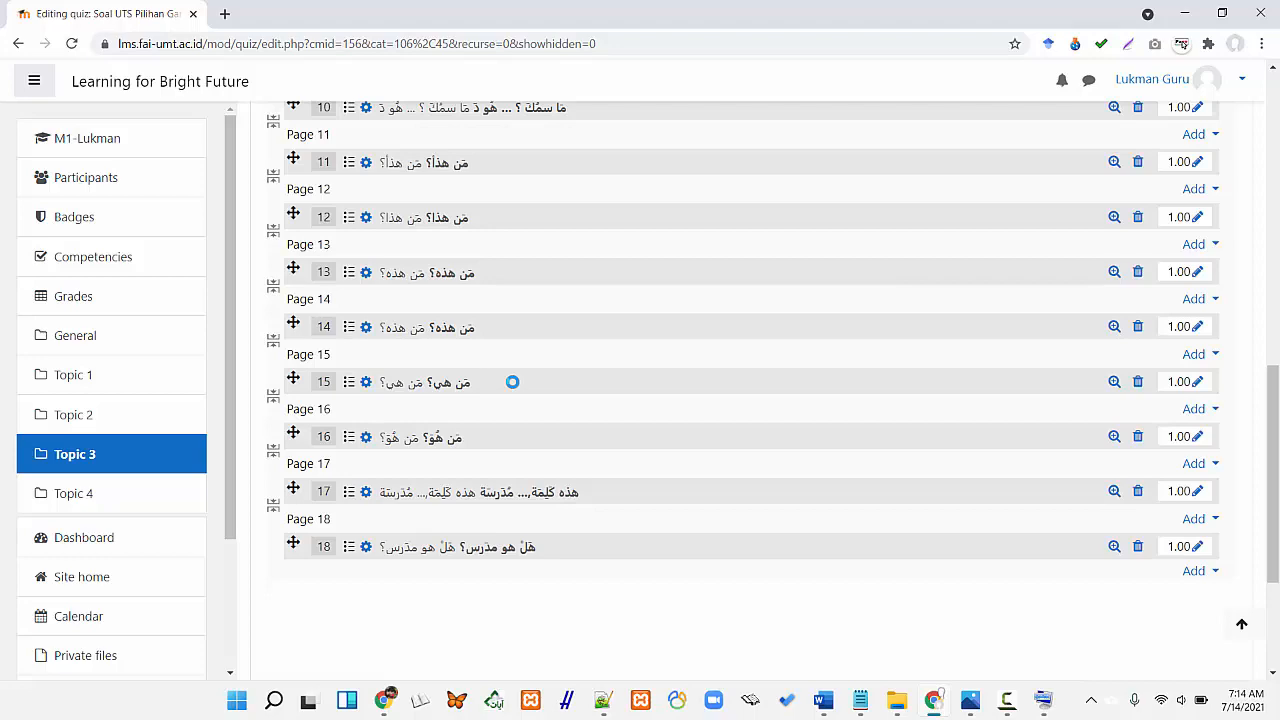
scroll(512, 381, up, 10)
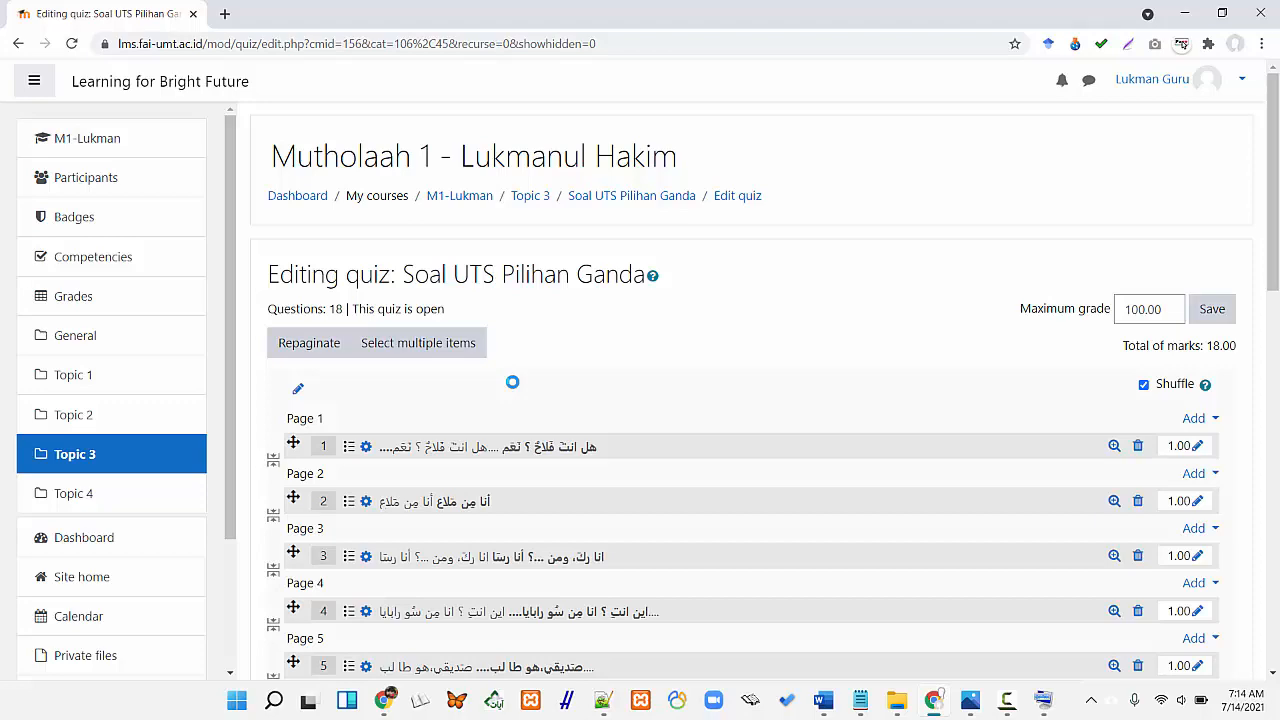
scroll(512, 381, down, 10)
scroll(512, 381, up, 10)
Return to the "Soal UTS Pilihan Ganda" quiz page and start a timed preview attempt
click(631, 195)
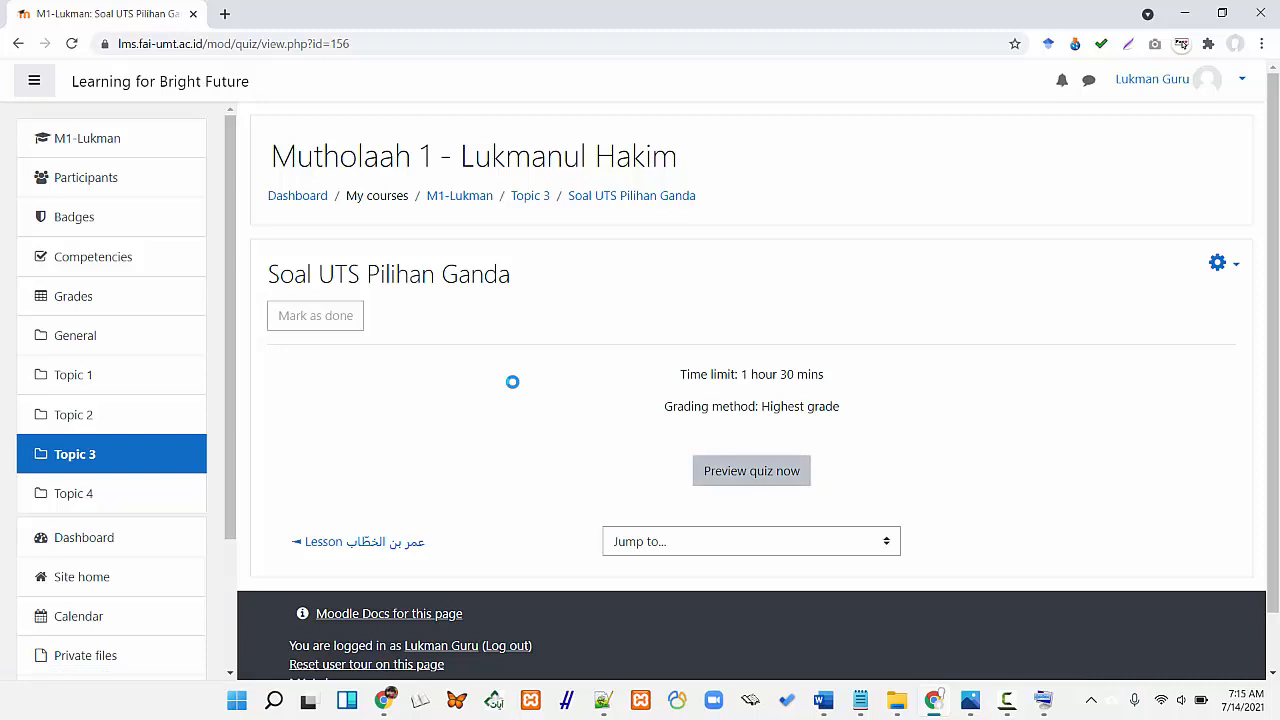
click(751, 470)
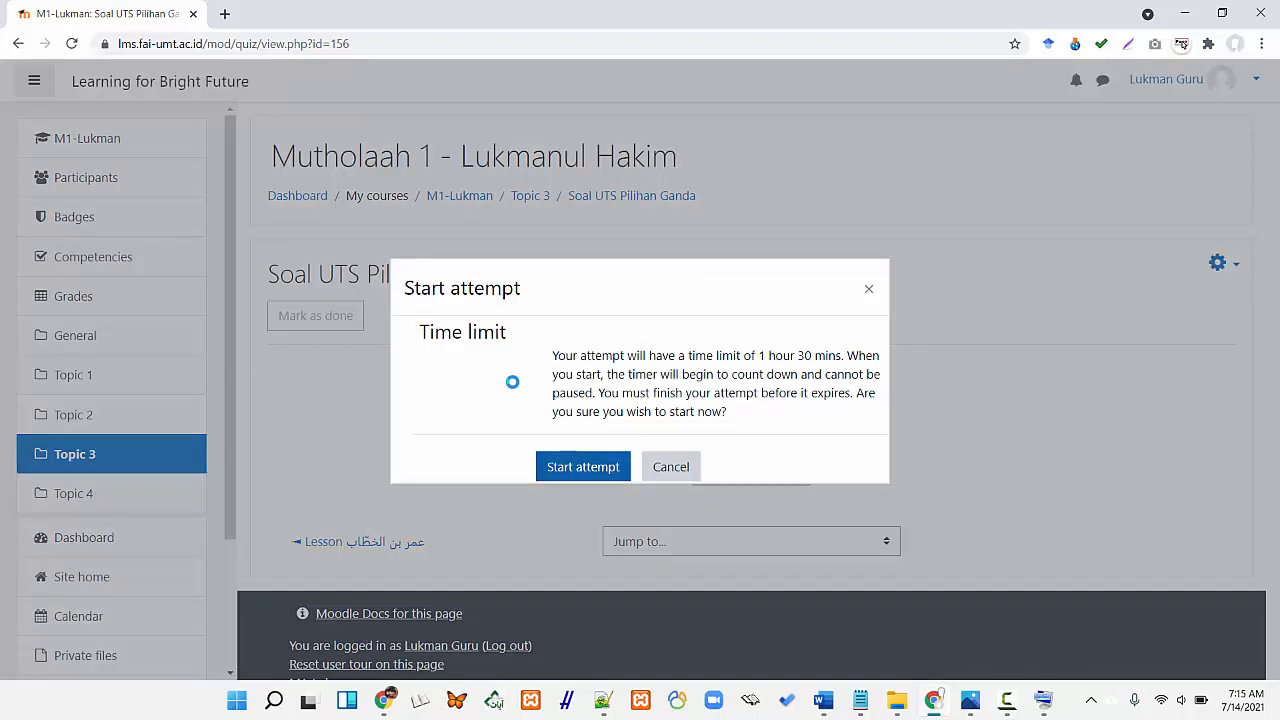
key(Return)
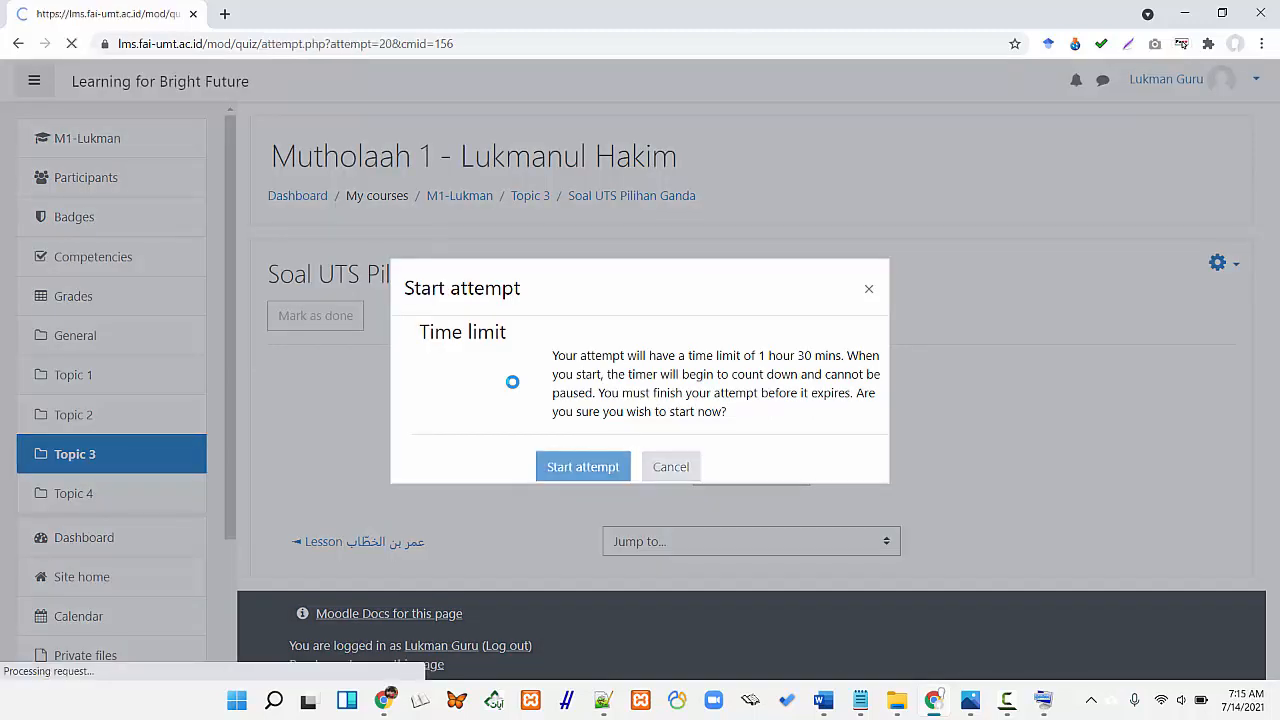